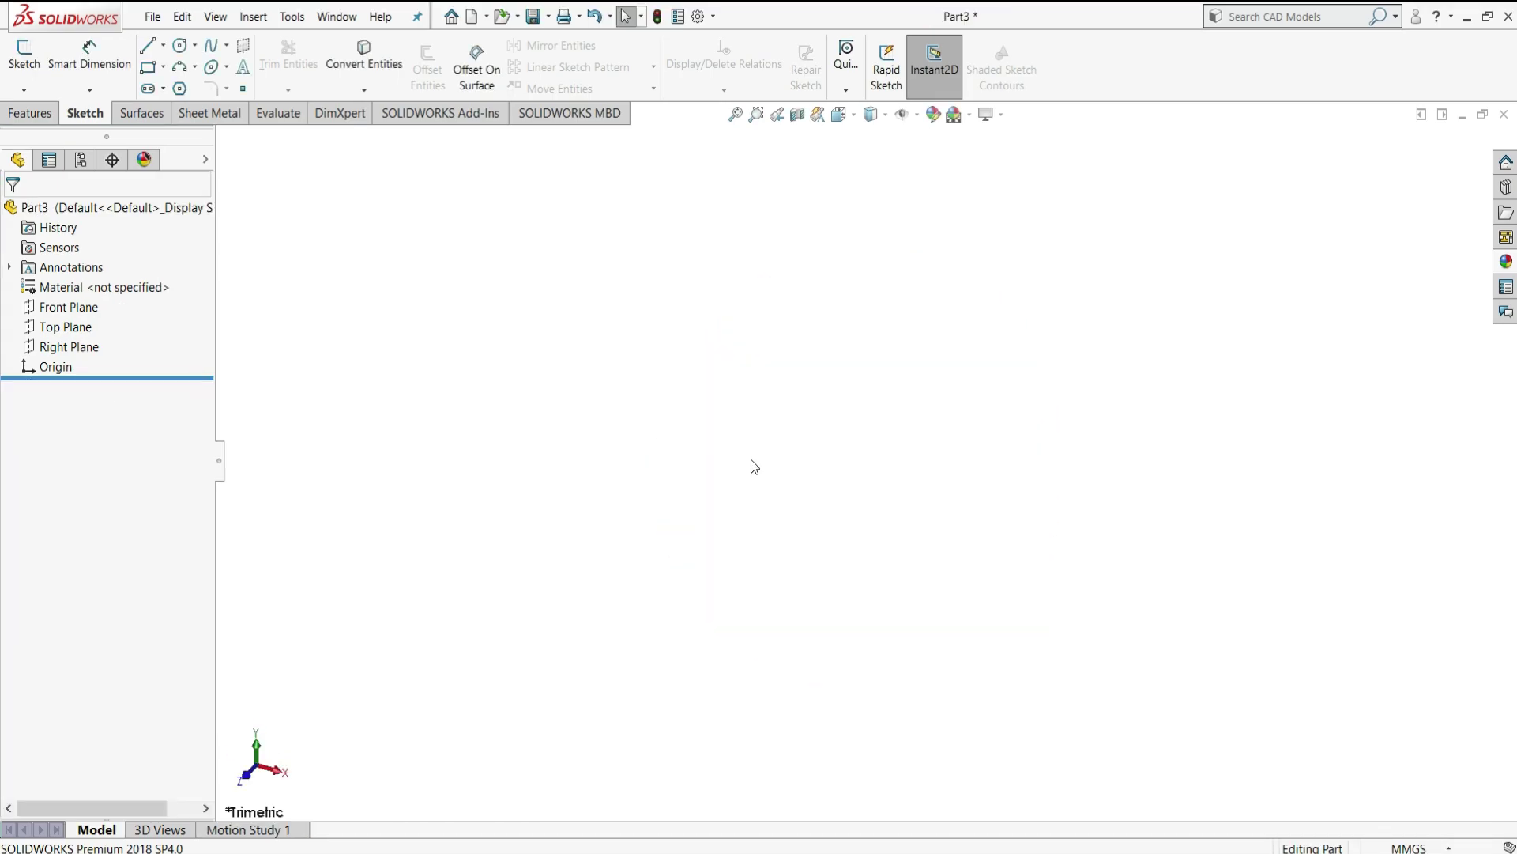
- Sketch a circle of about 60.6 mm radius centred on the origin on the Front Plane
left_click(83, 310)
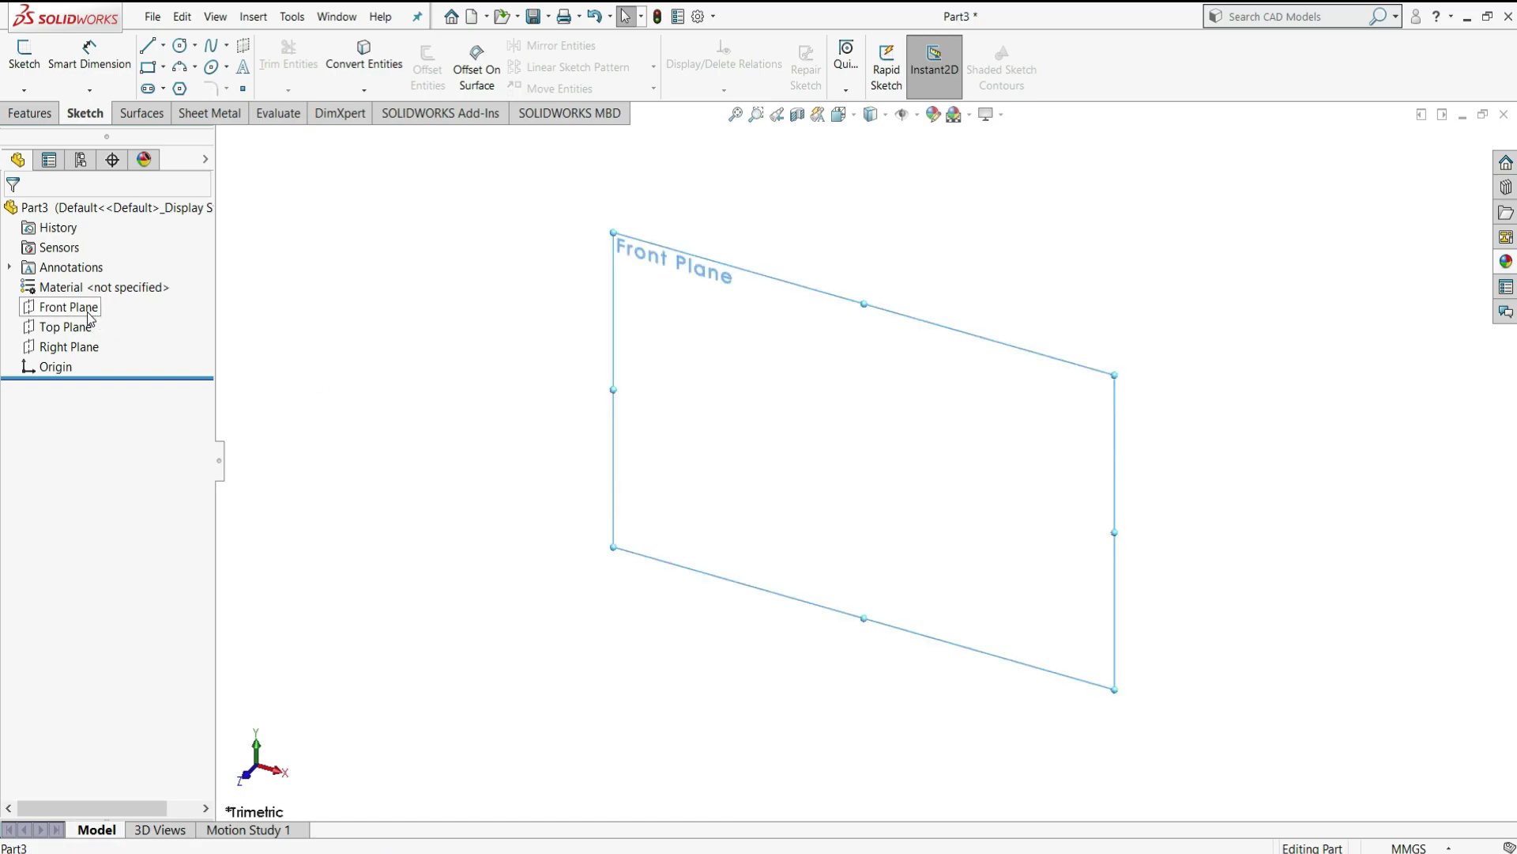
left_click(102, 288)
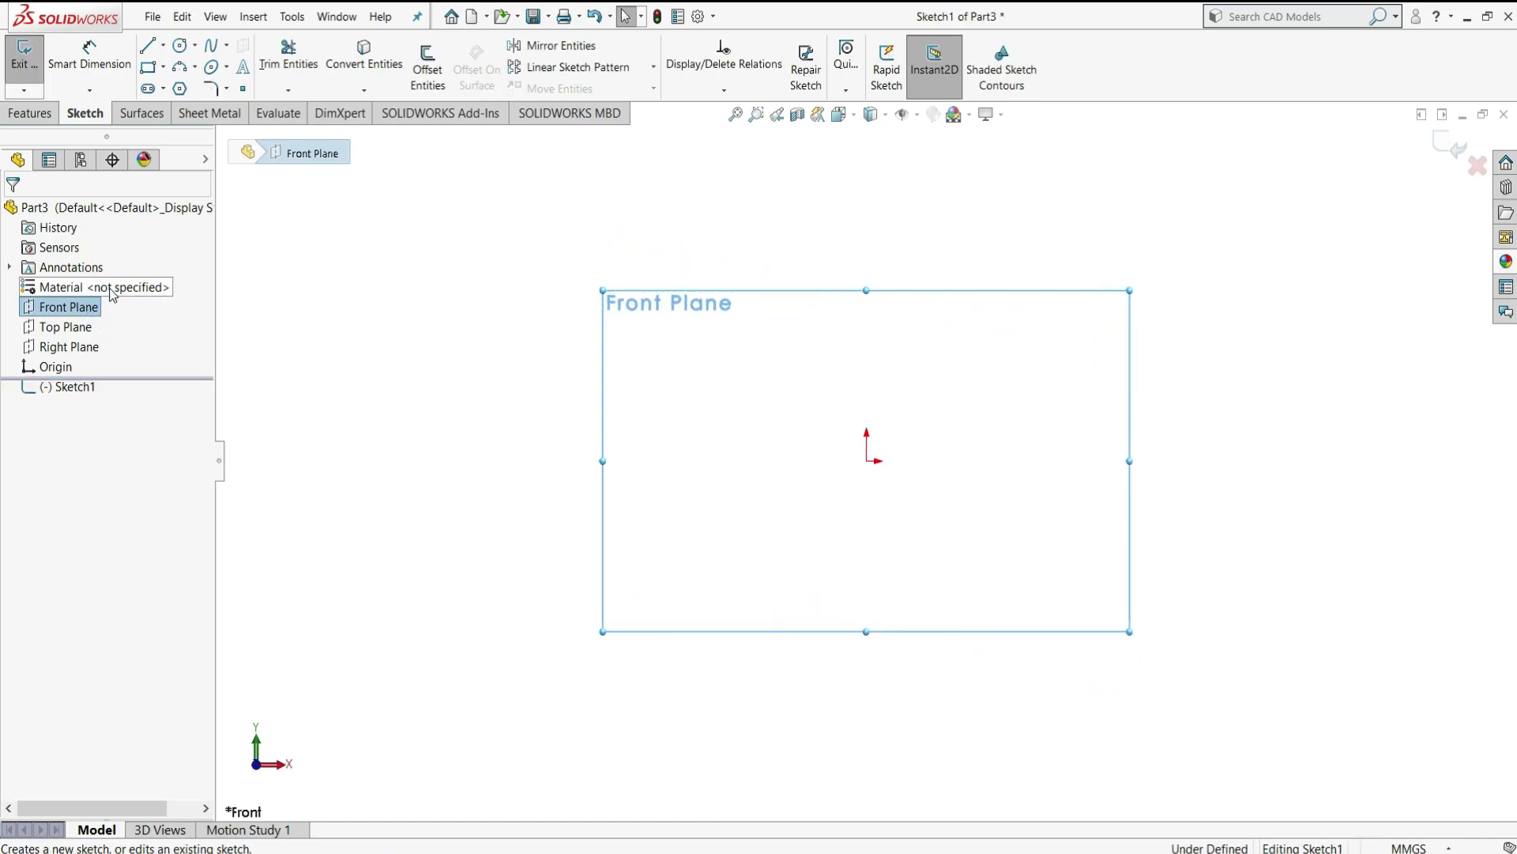
left_click(180, 45)
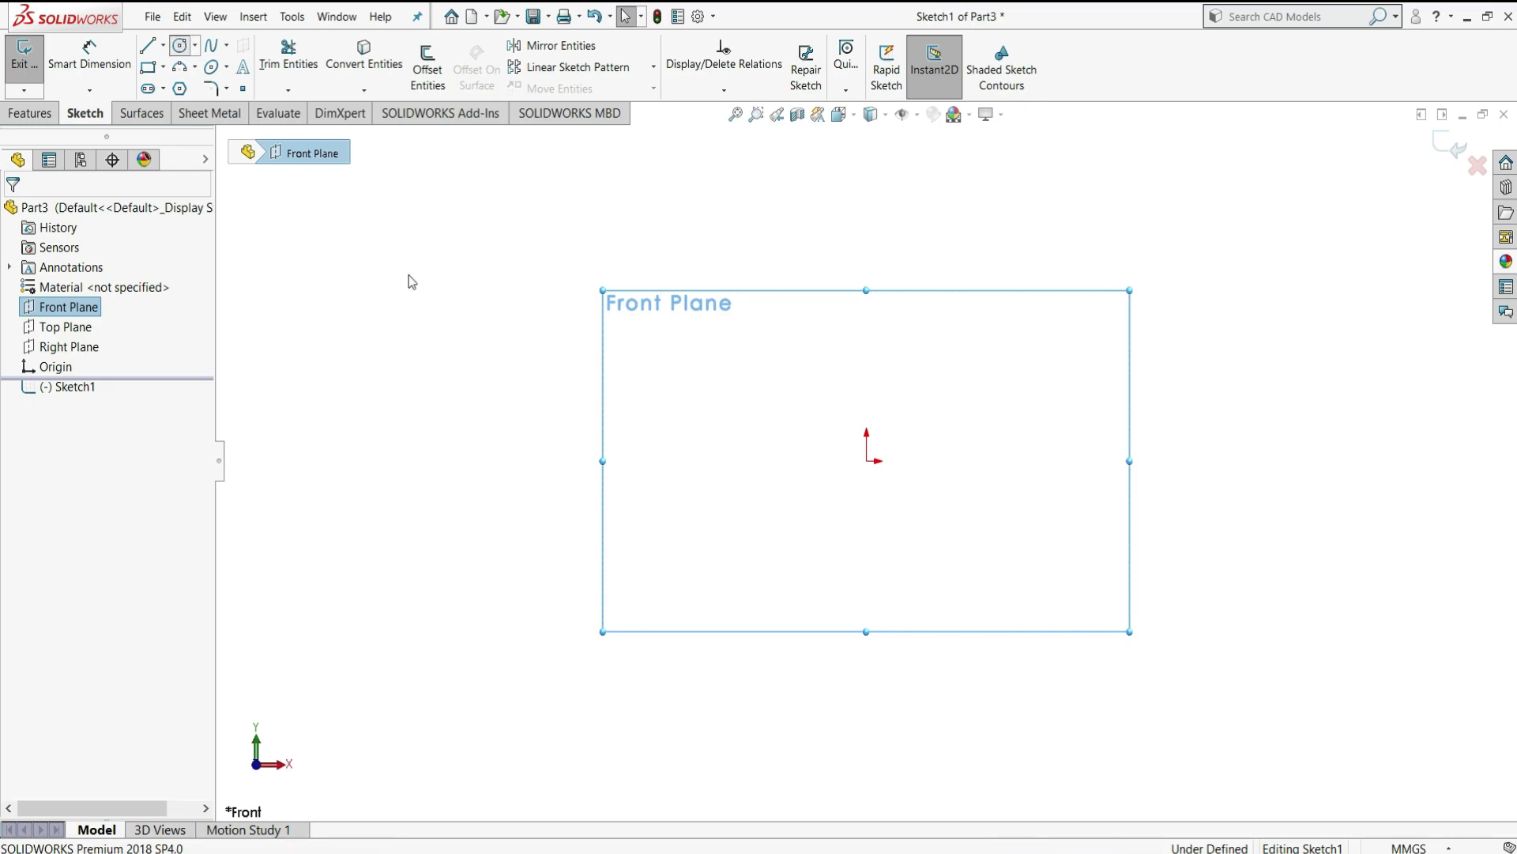
left_click(867, 461)
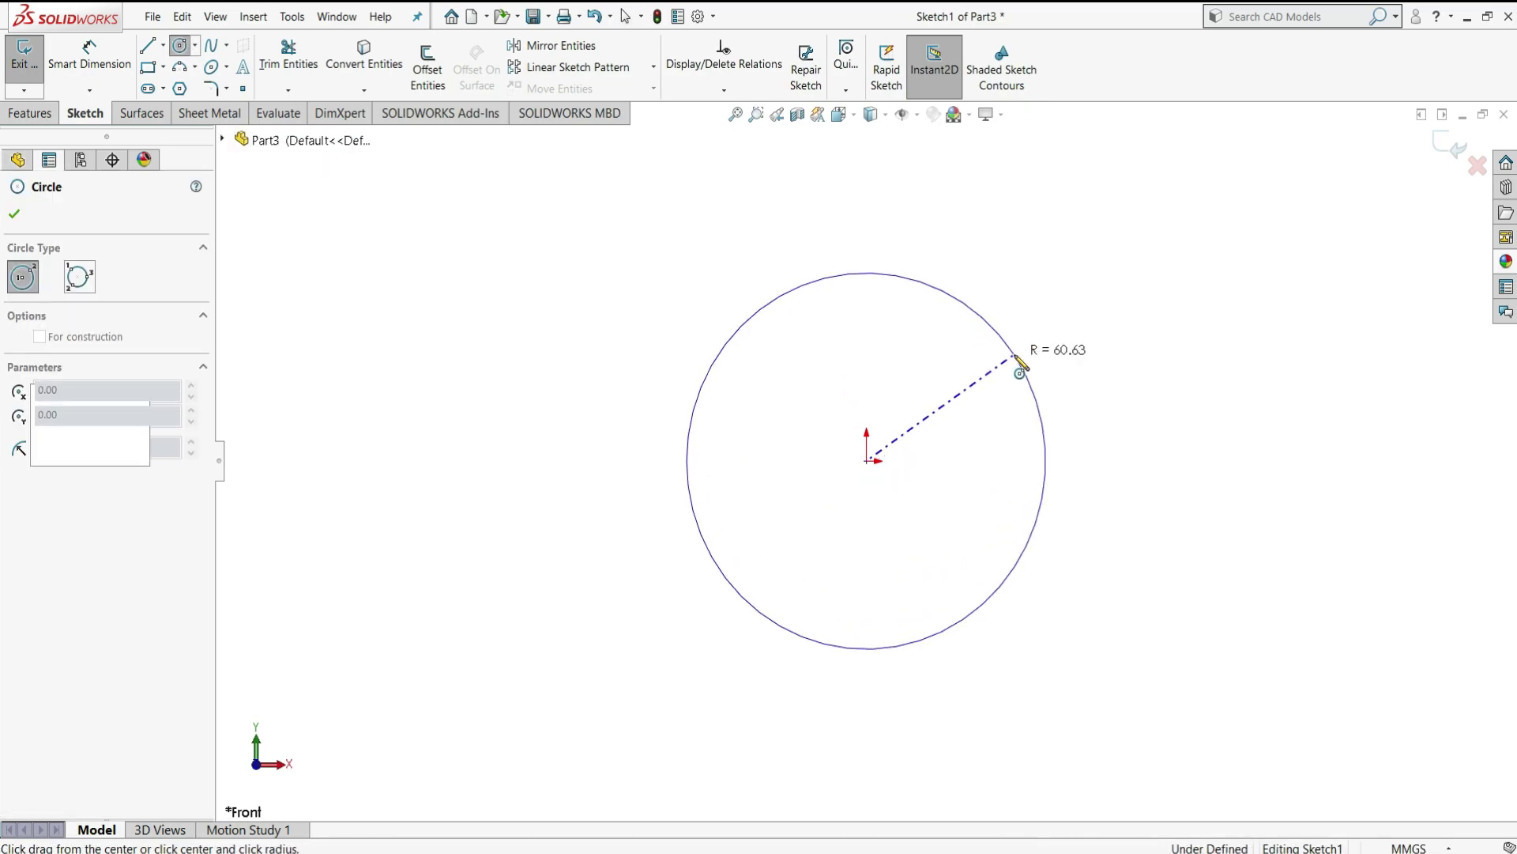
left_click(1033, 389)
right_click(1090, 322)
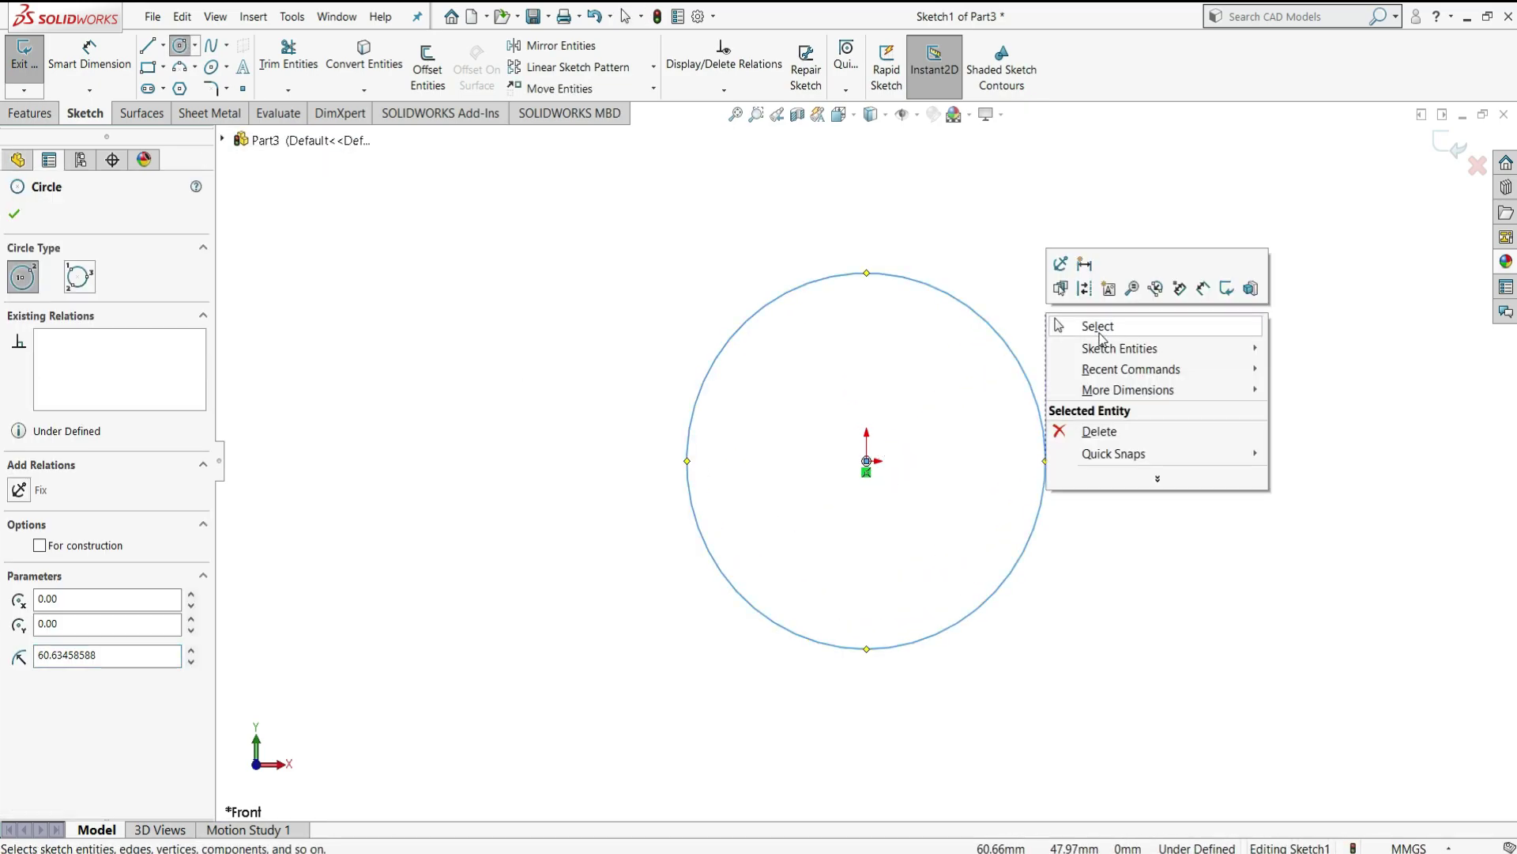
left_click(1100, 336)
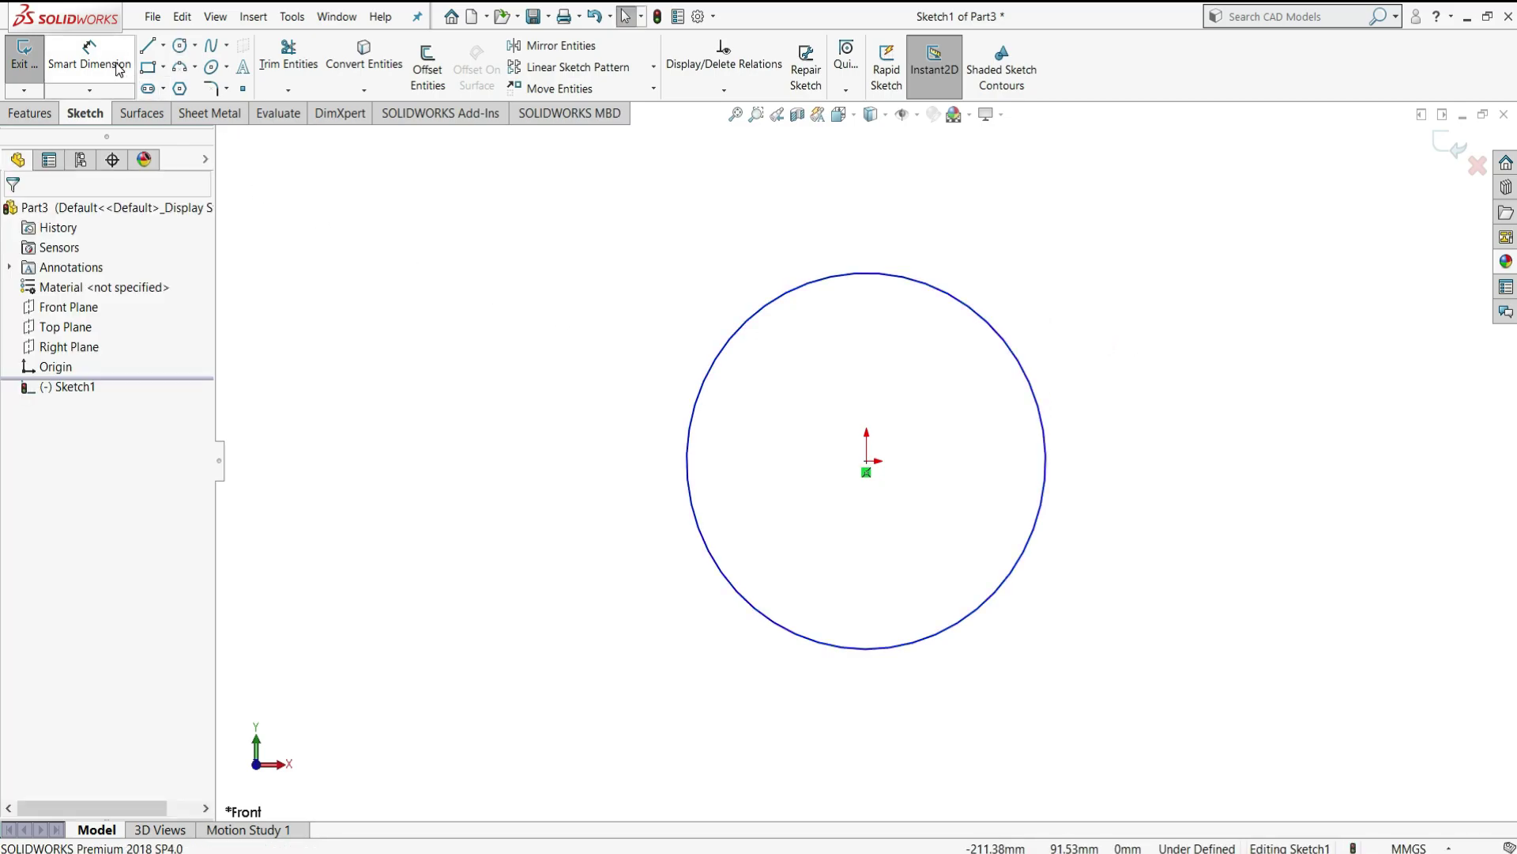
- Dimension the circle's diameter as 55 mm
left_click(89, 57)
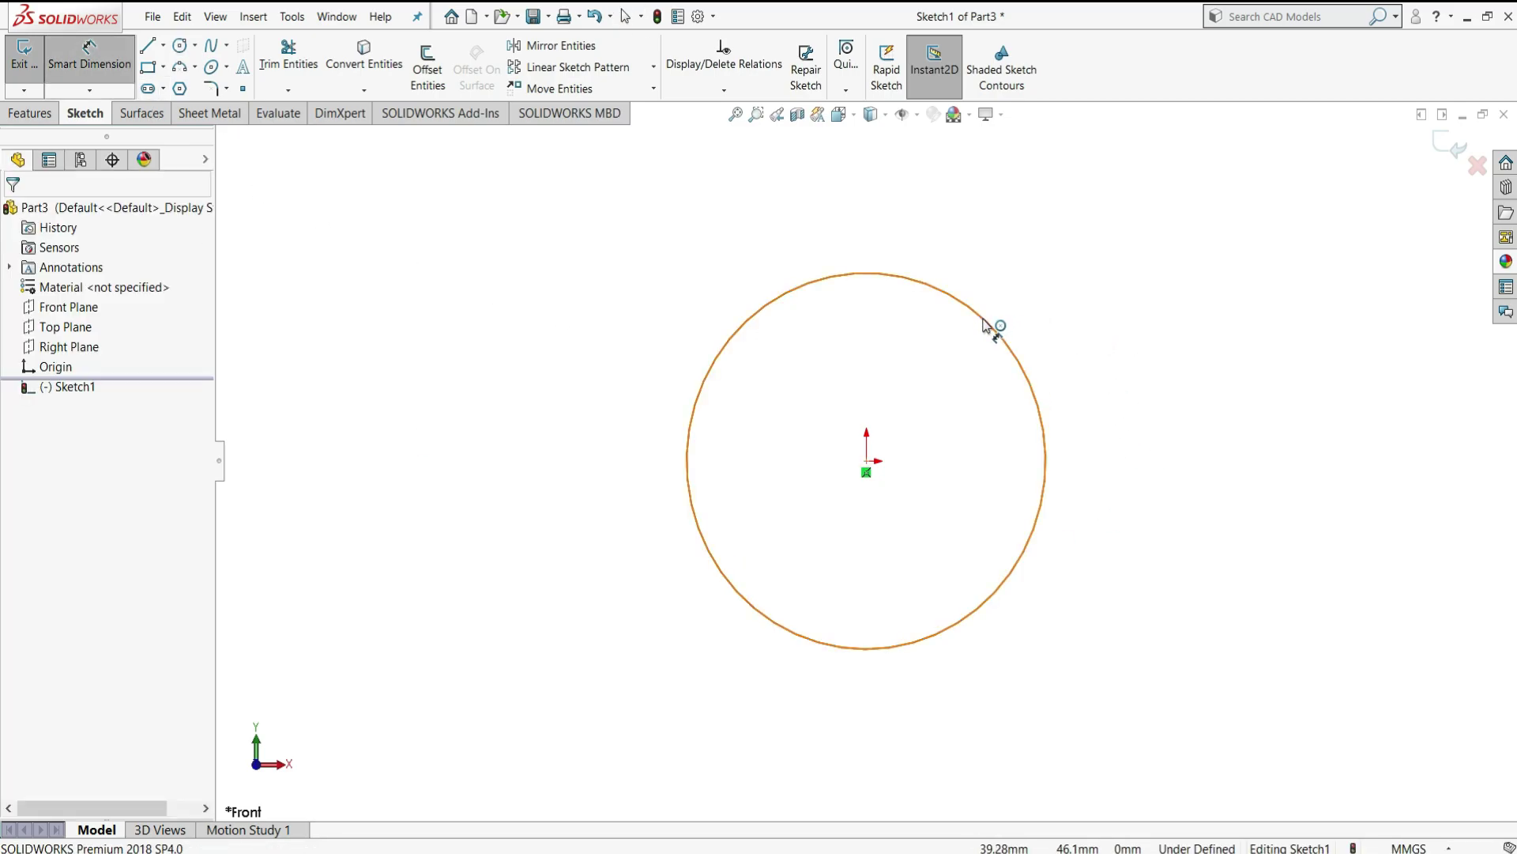
left_click(1051, 273)
left_click(1070, 159)
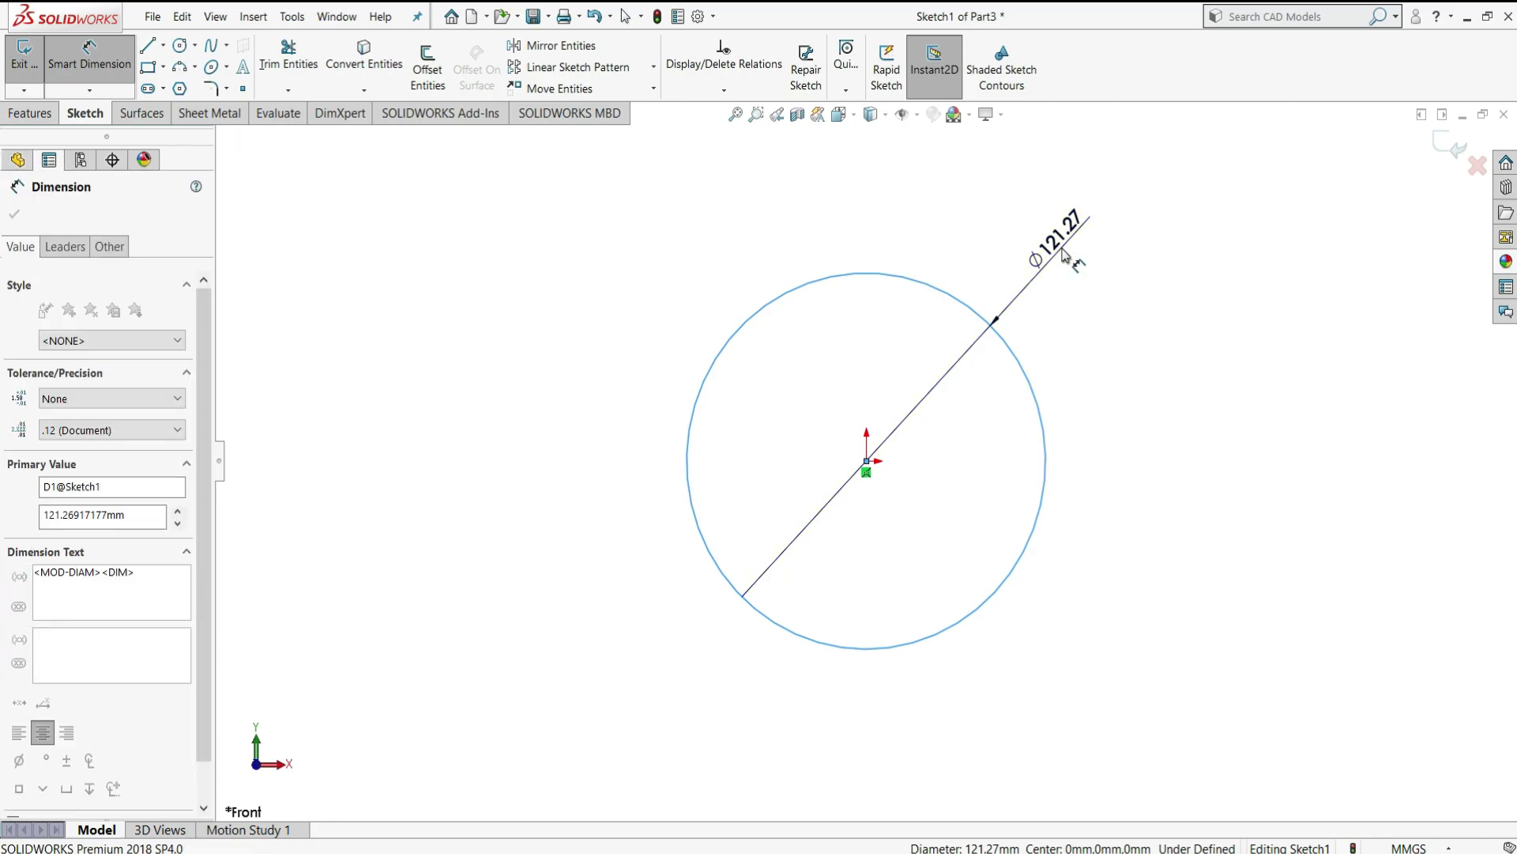
type("55")
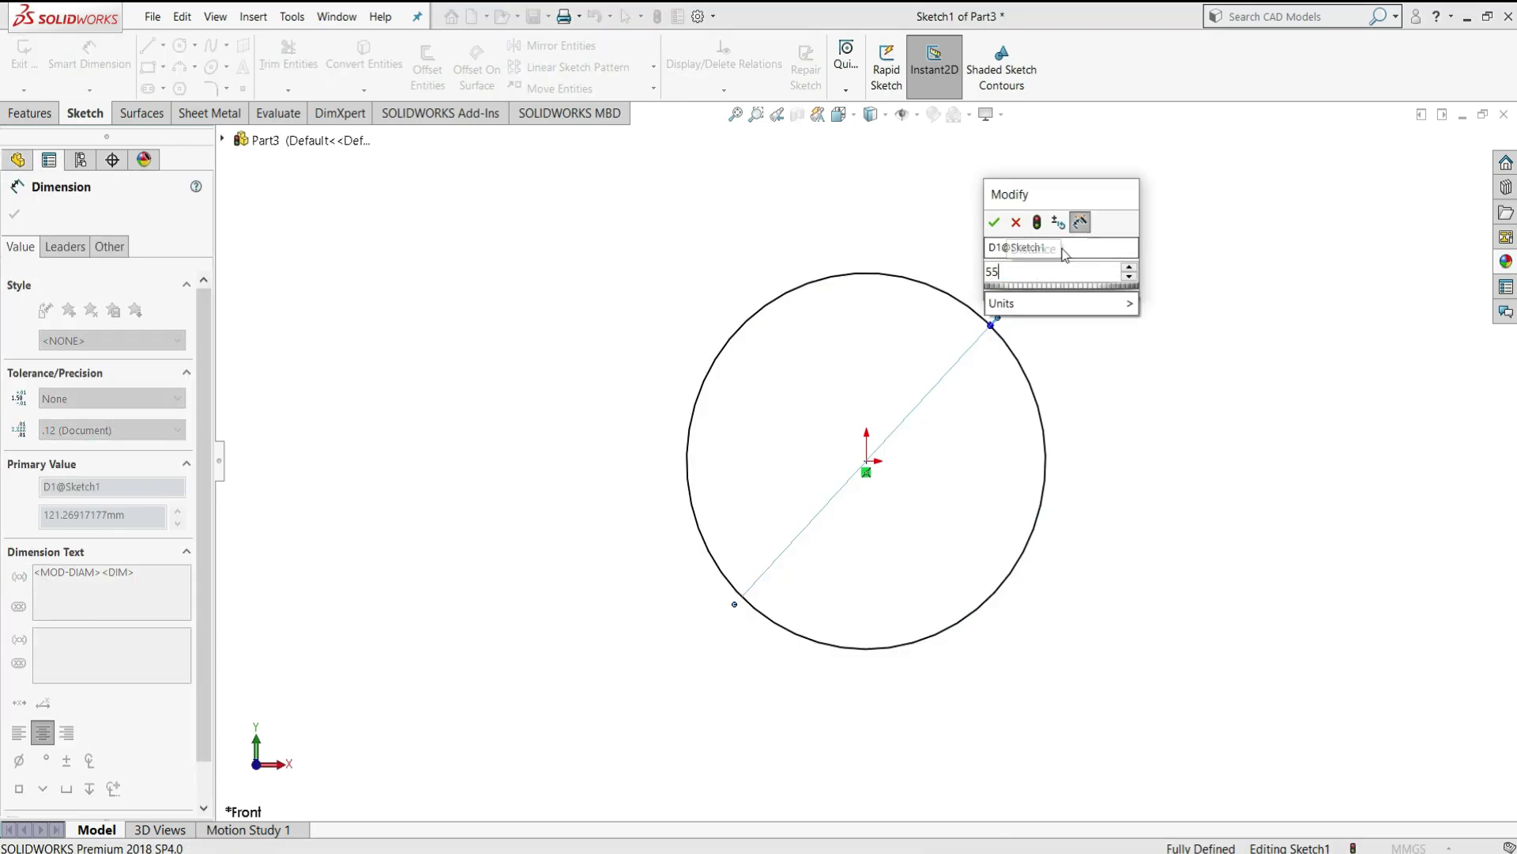
key("Return")
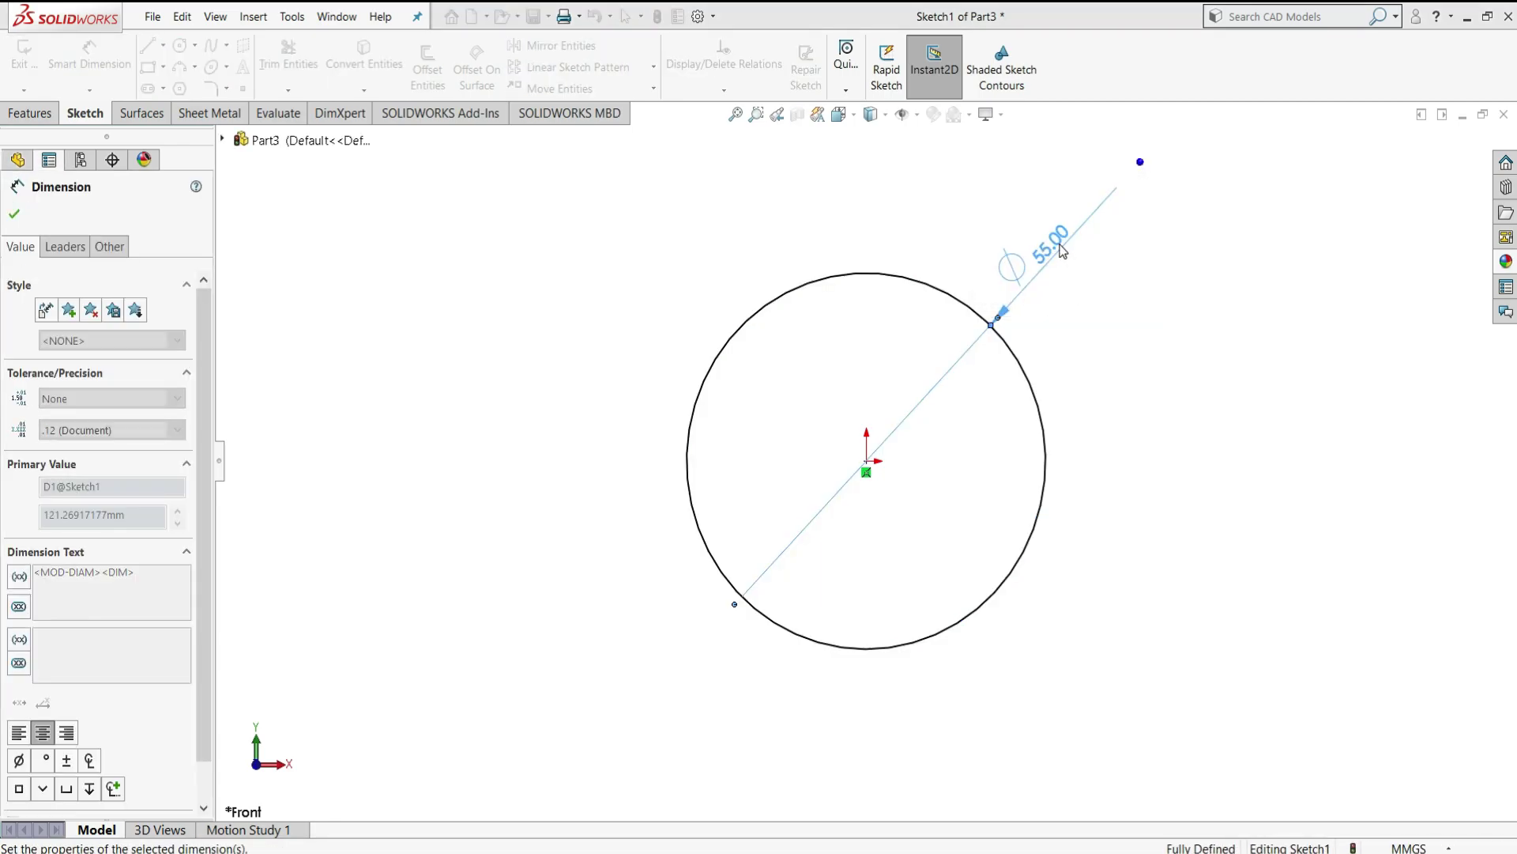
right_click(1155, 402)
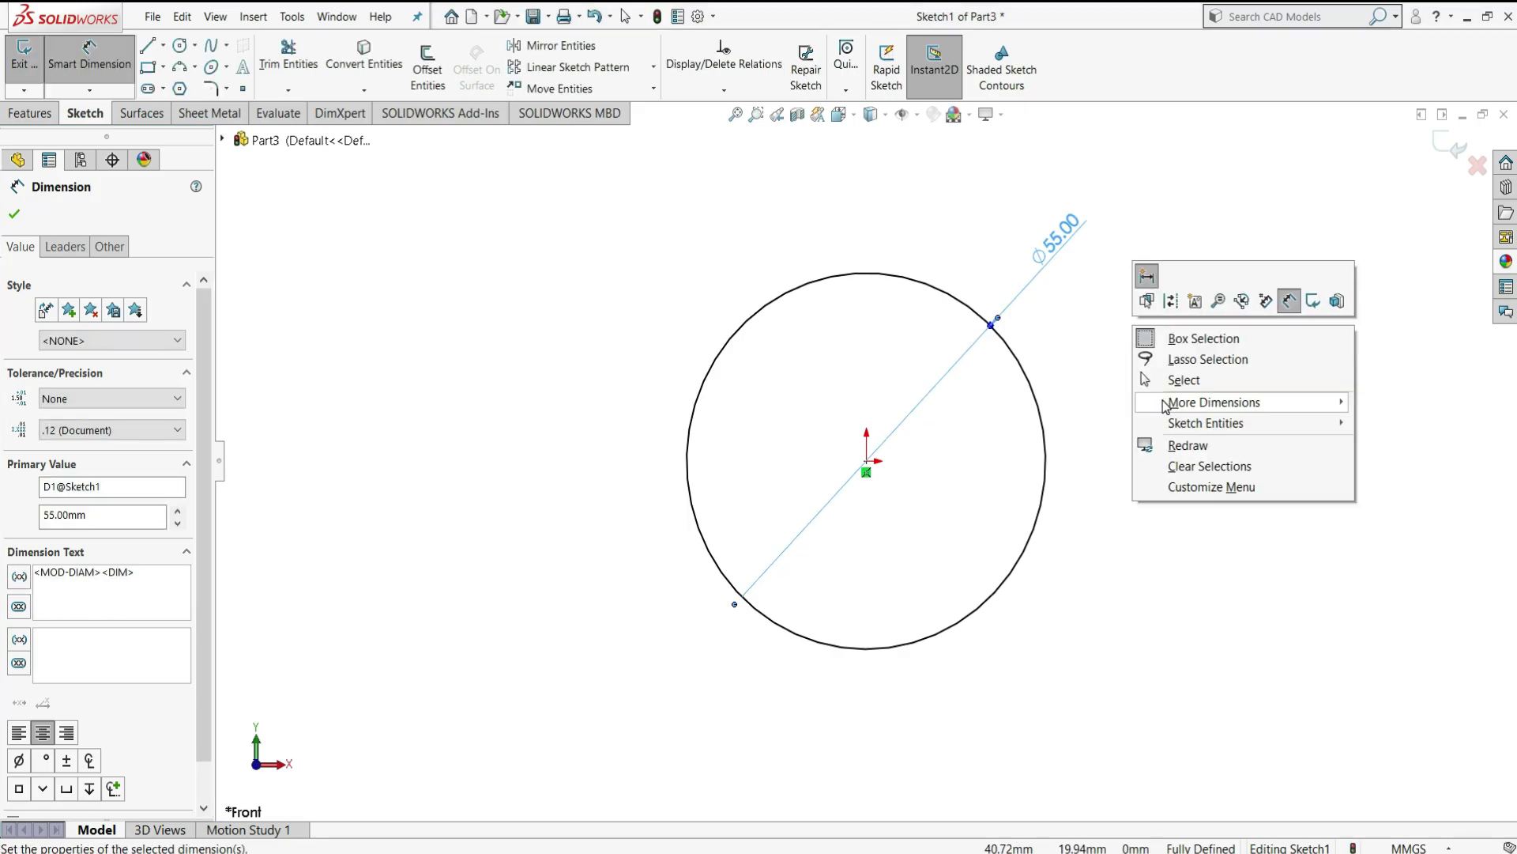
left_click(1165, 386)
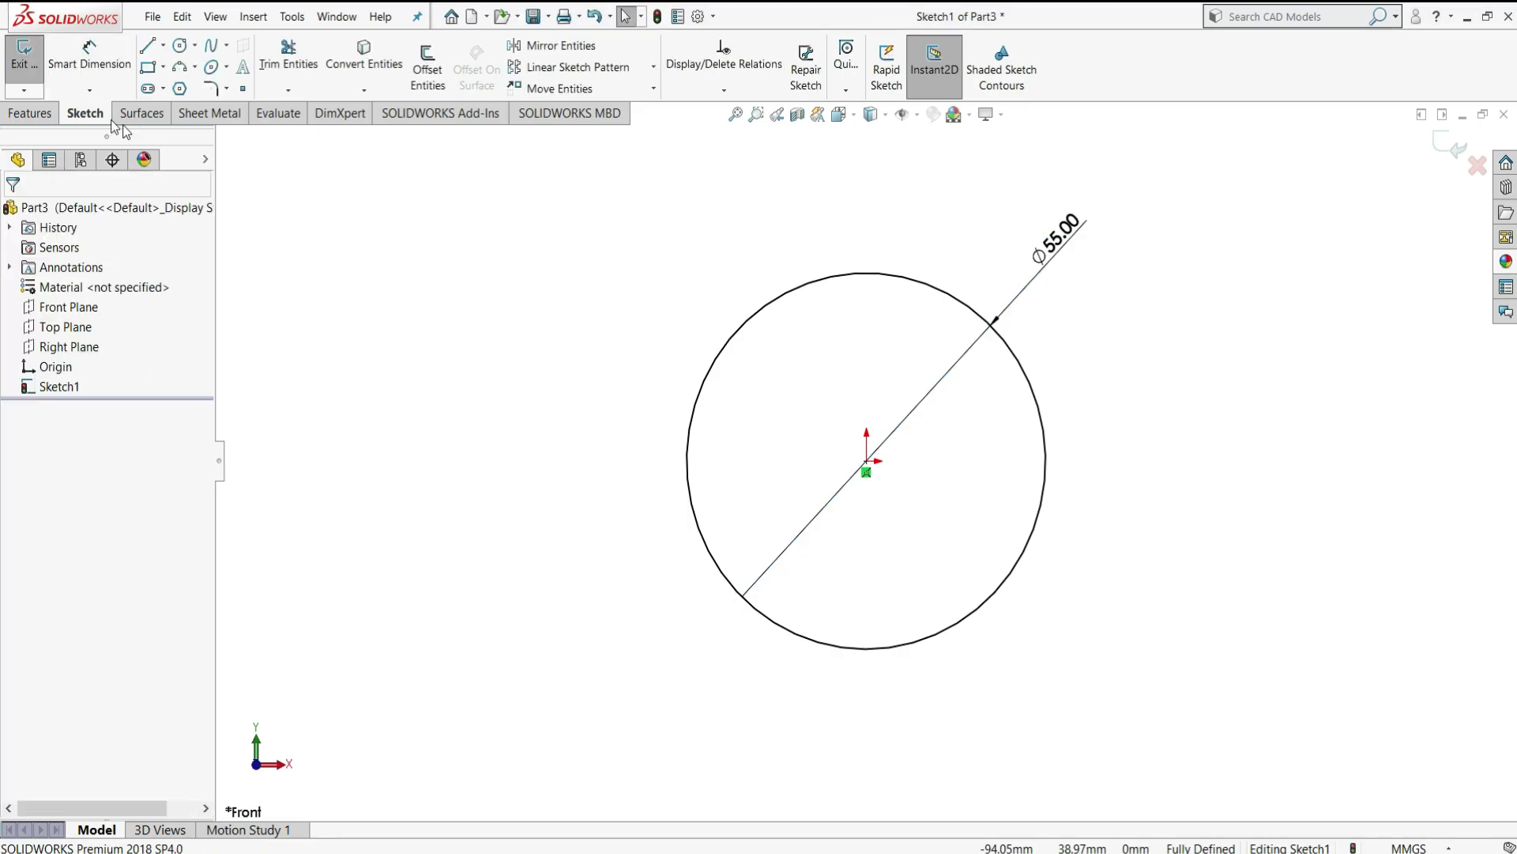
- Extrude the circle as a blind boss 30 mm deep in the reversed direction
left_click(30, 113)
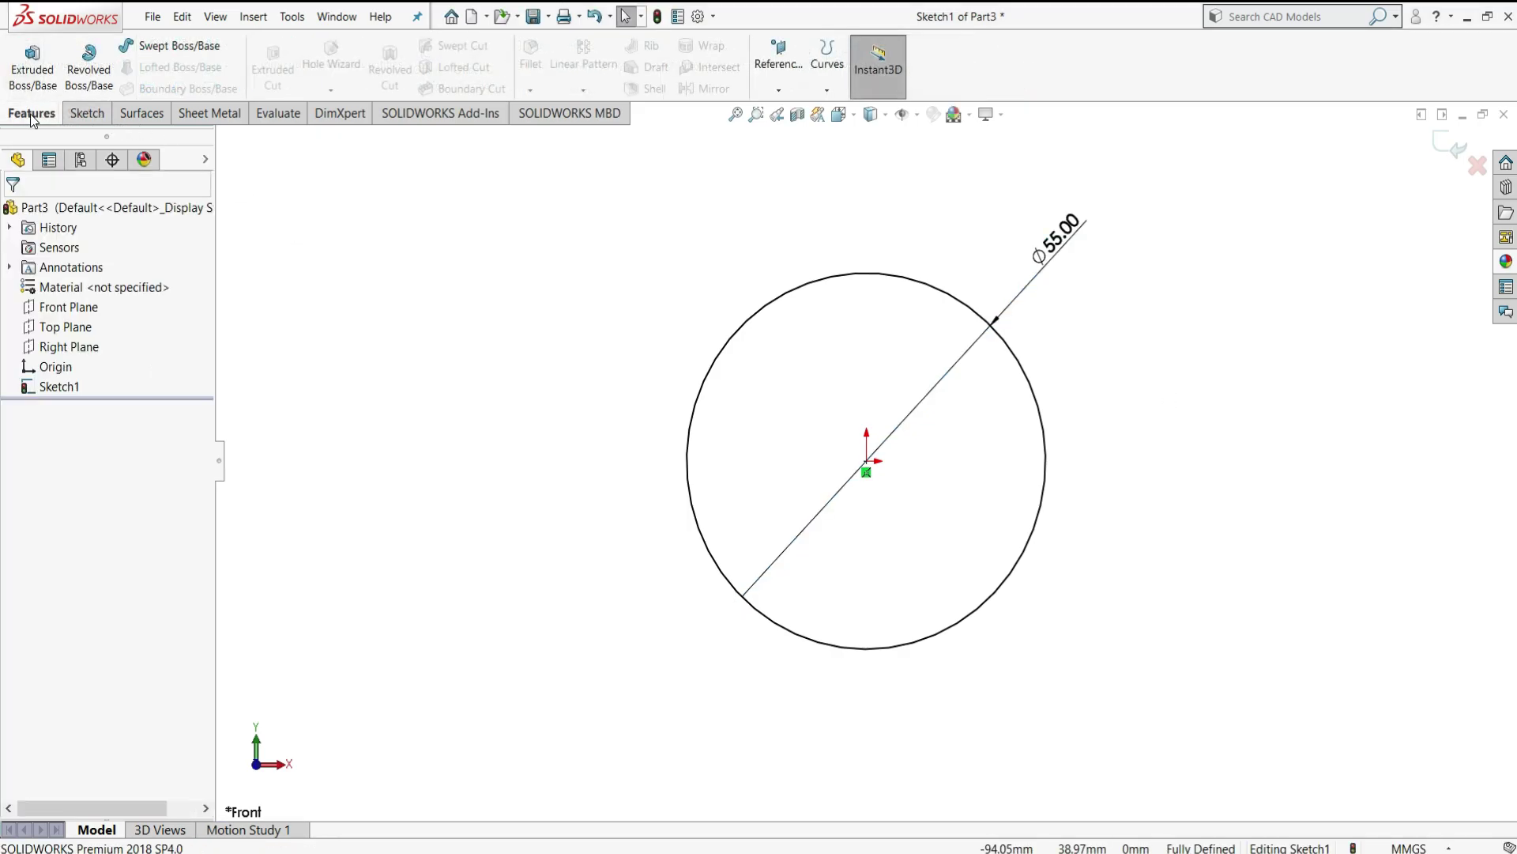
left_click(27, 69)
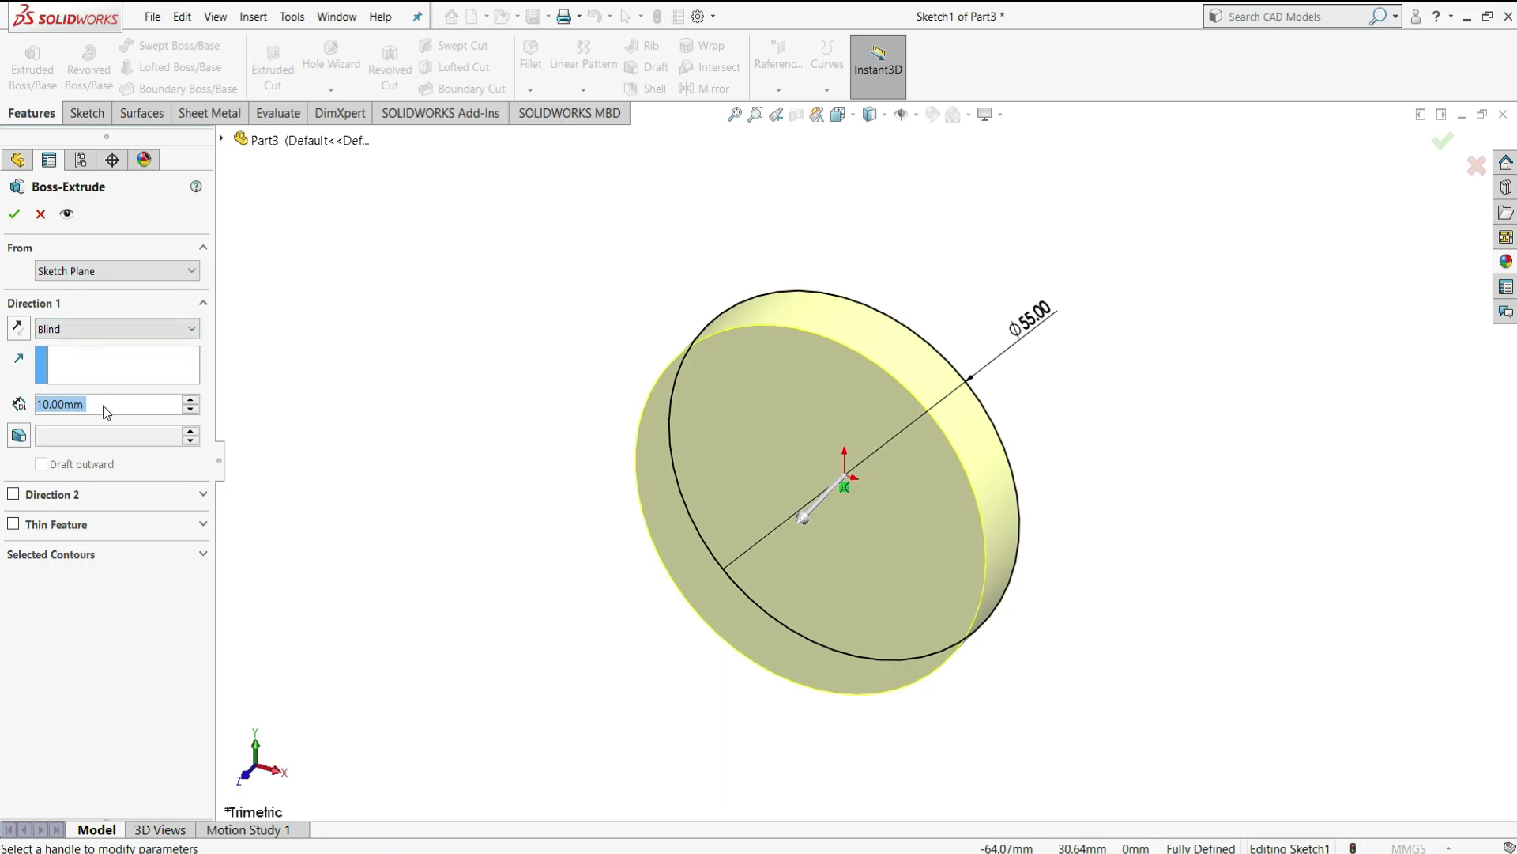
type("30")
key("Return")
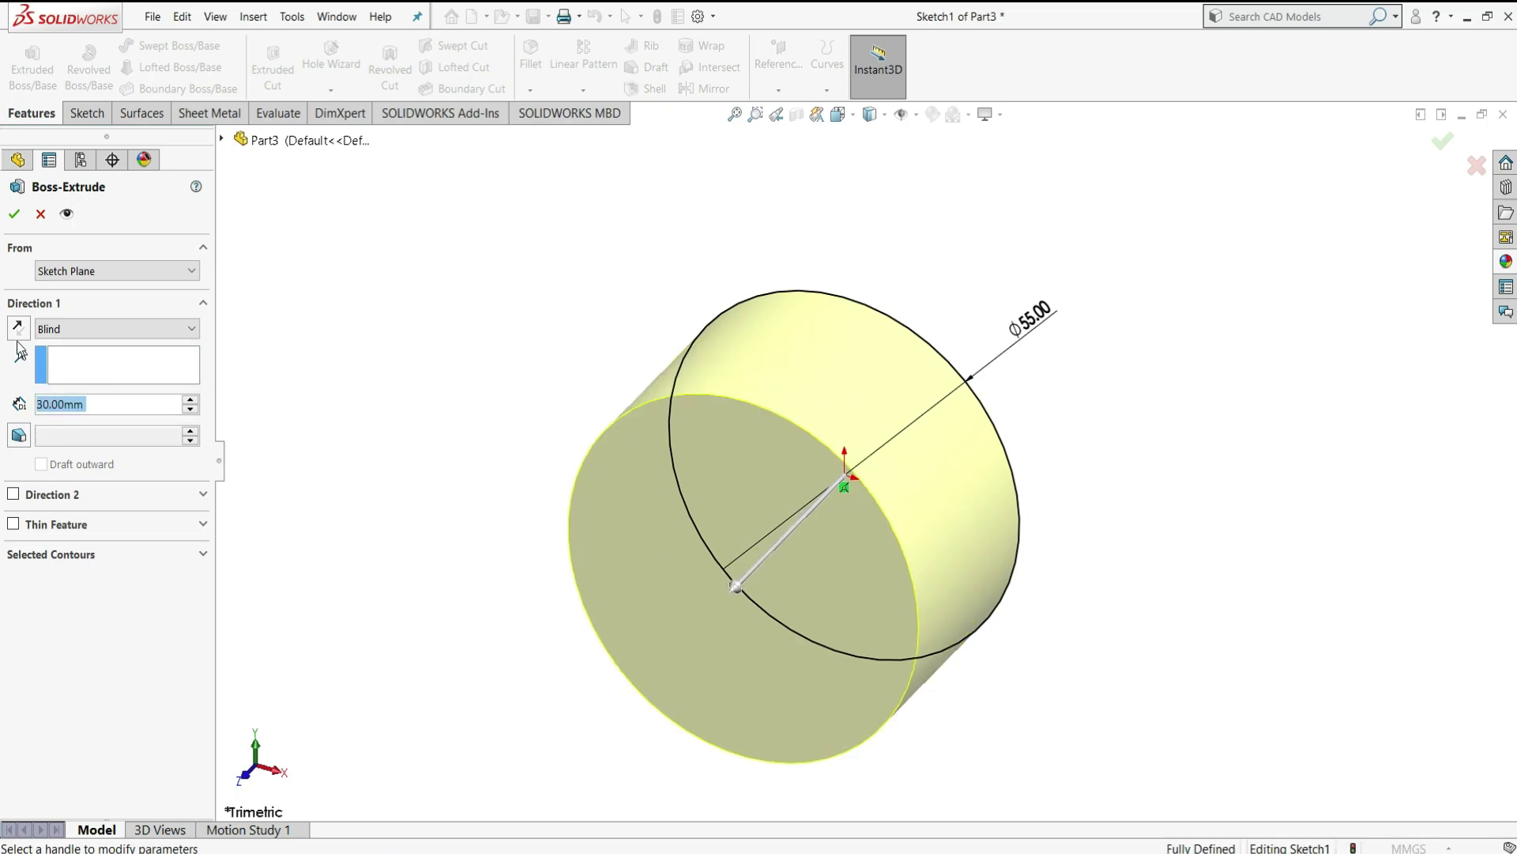
left_click(17, 335)
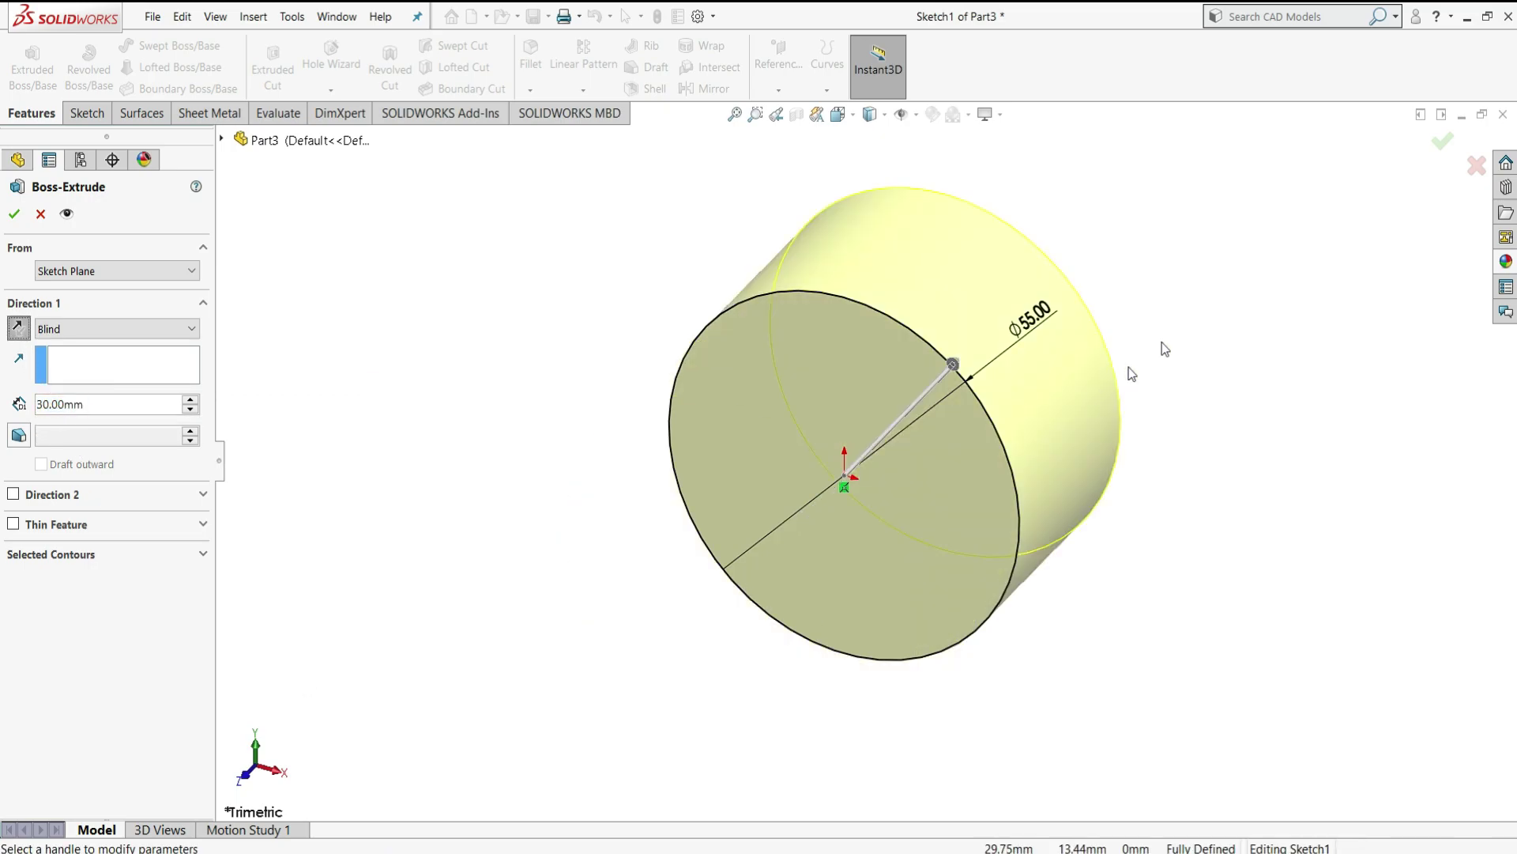
left_click(14, 215)
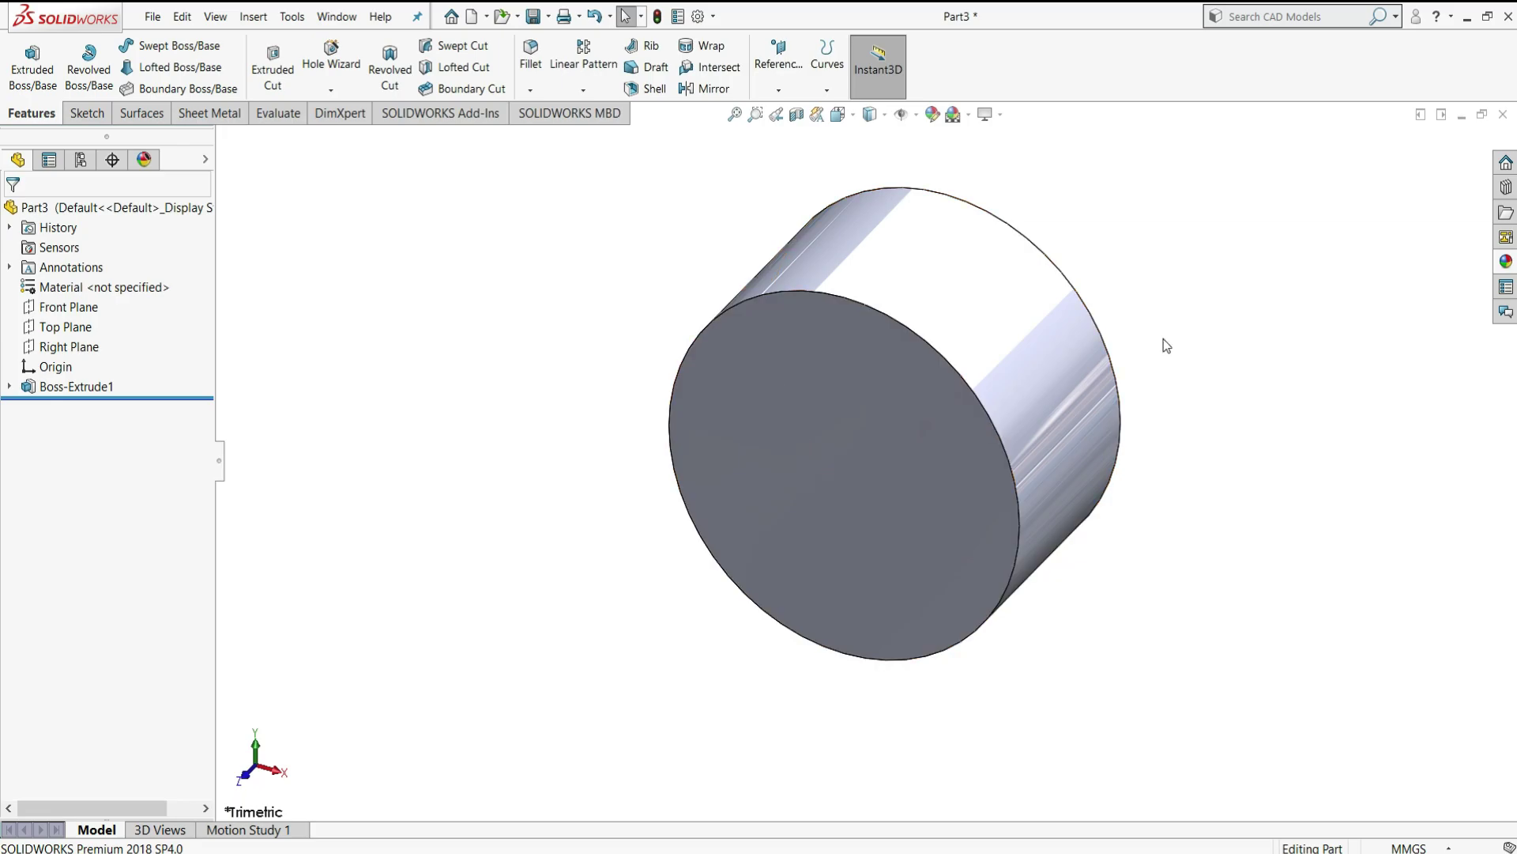
- Sketch a circle of about 10.9 mm radius centred on the origin on the cylinder's rear end face
middle_click_drag(1163, 346, 912, 387)
left_click(852, 346)
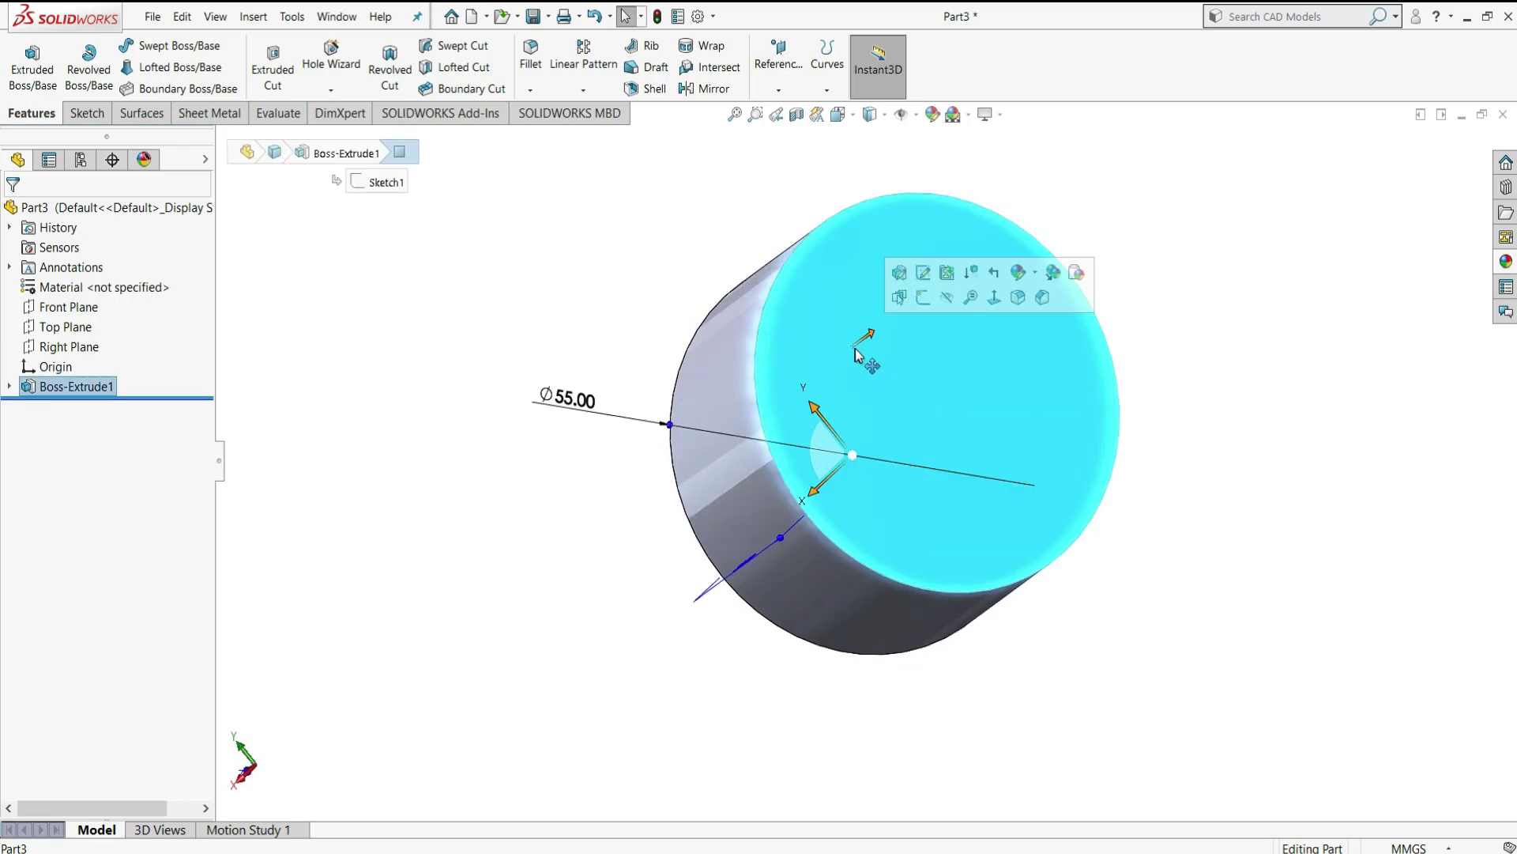
left_click(927, 301)
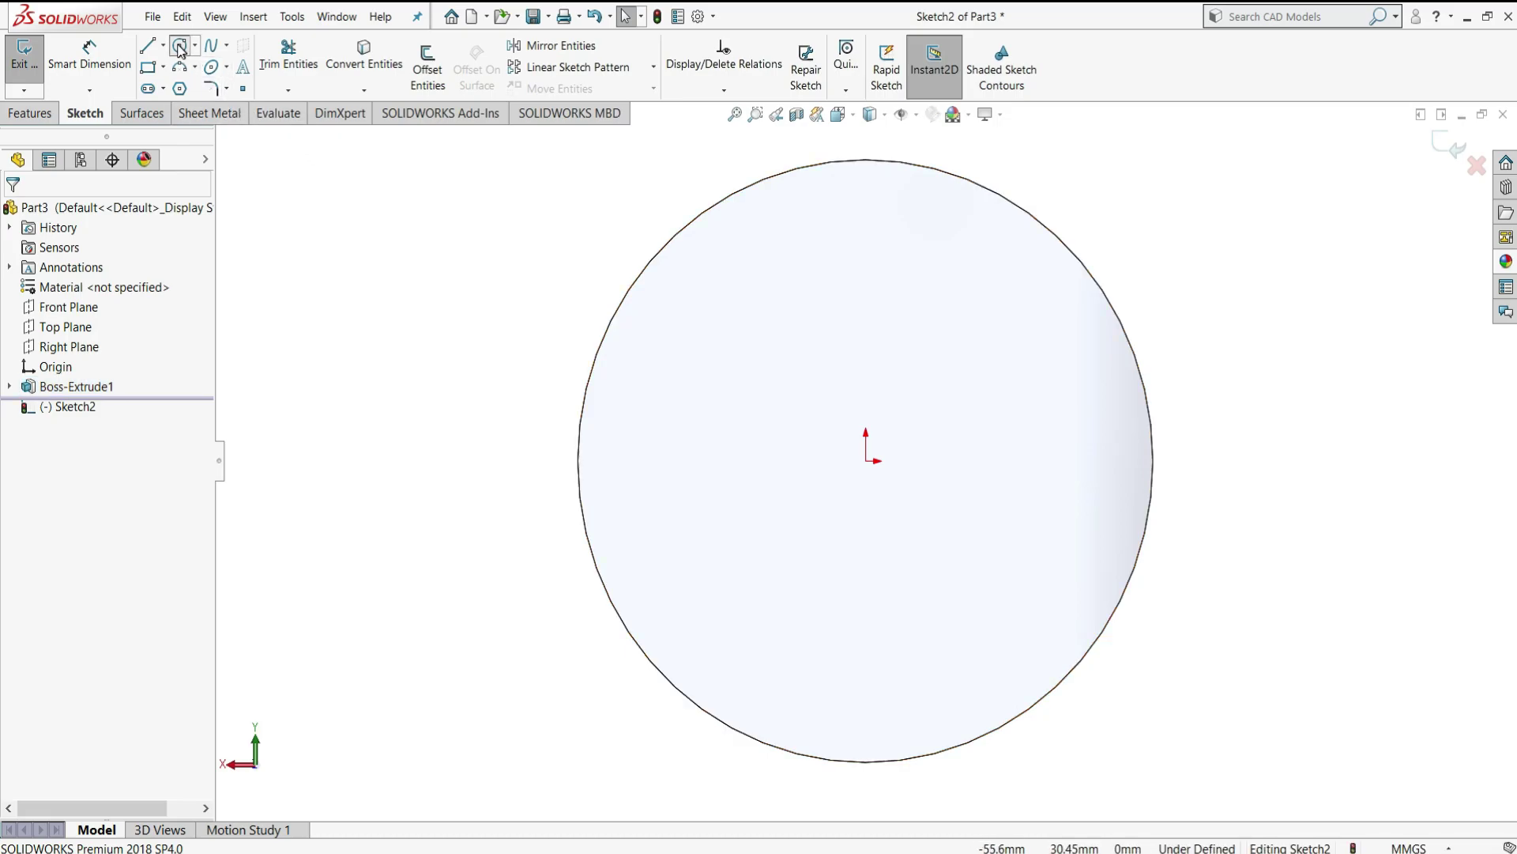
left_click(866, 461)
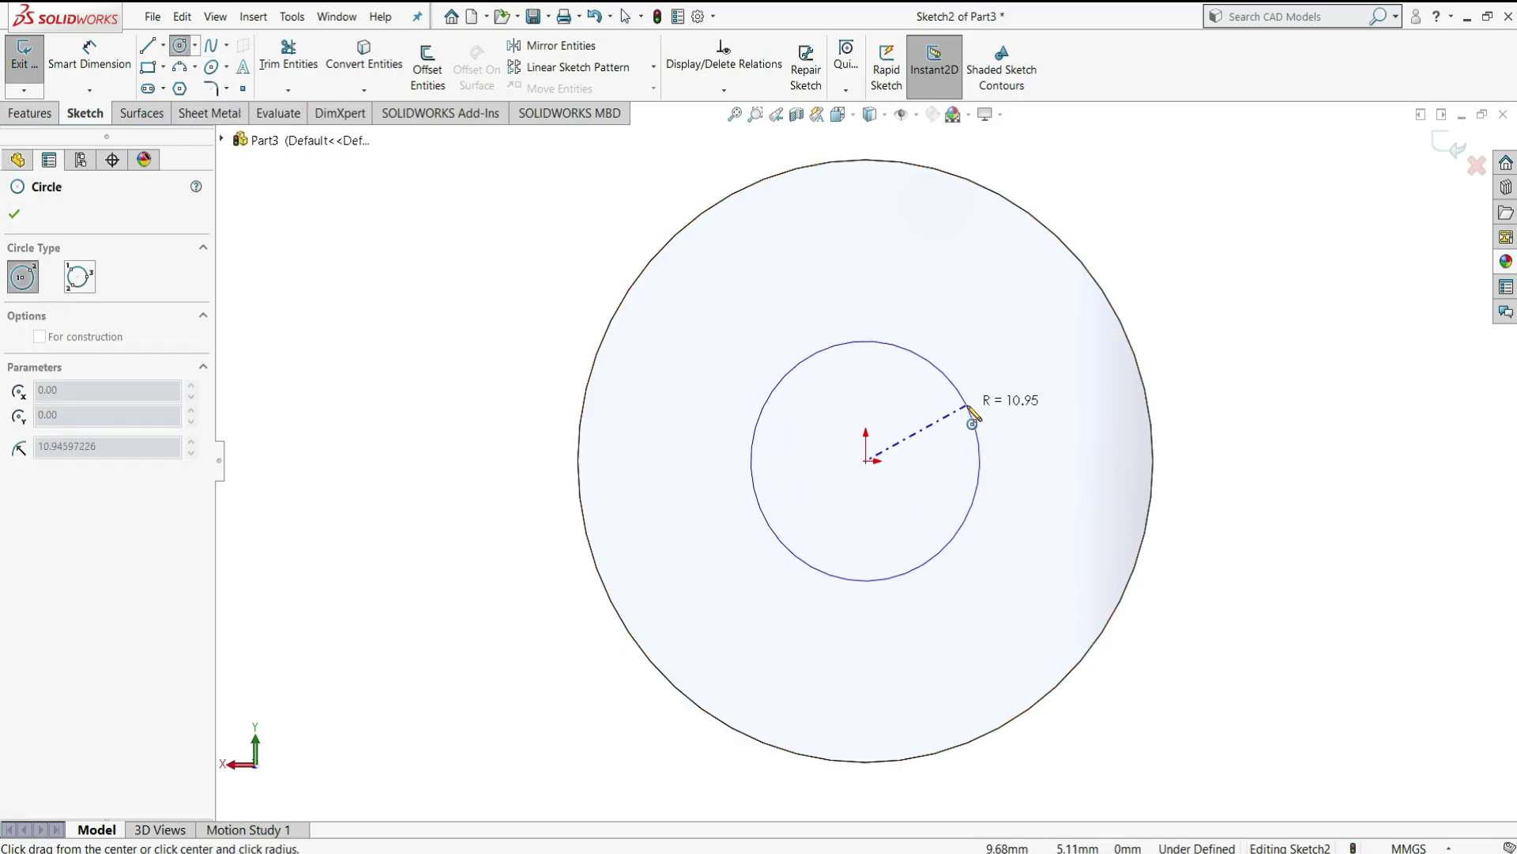
left_click(971, 411)
right_click(976, 420)
left_click(1019, 501)
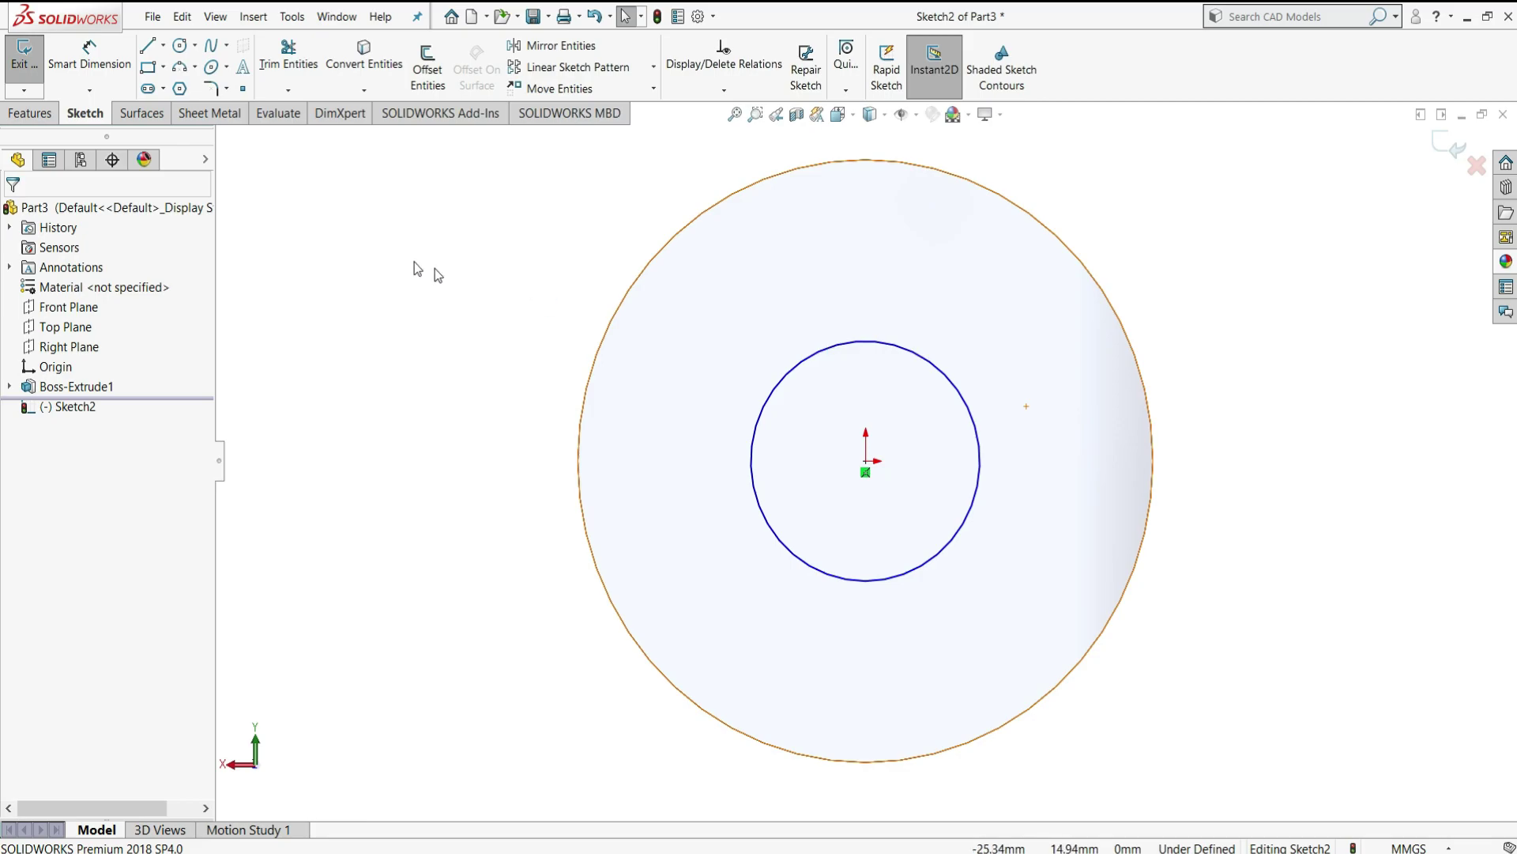
- Dimension the inner circle on the rear face with a diameter of 31 mm
left_click(108, 90)
left_click(87, 105)
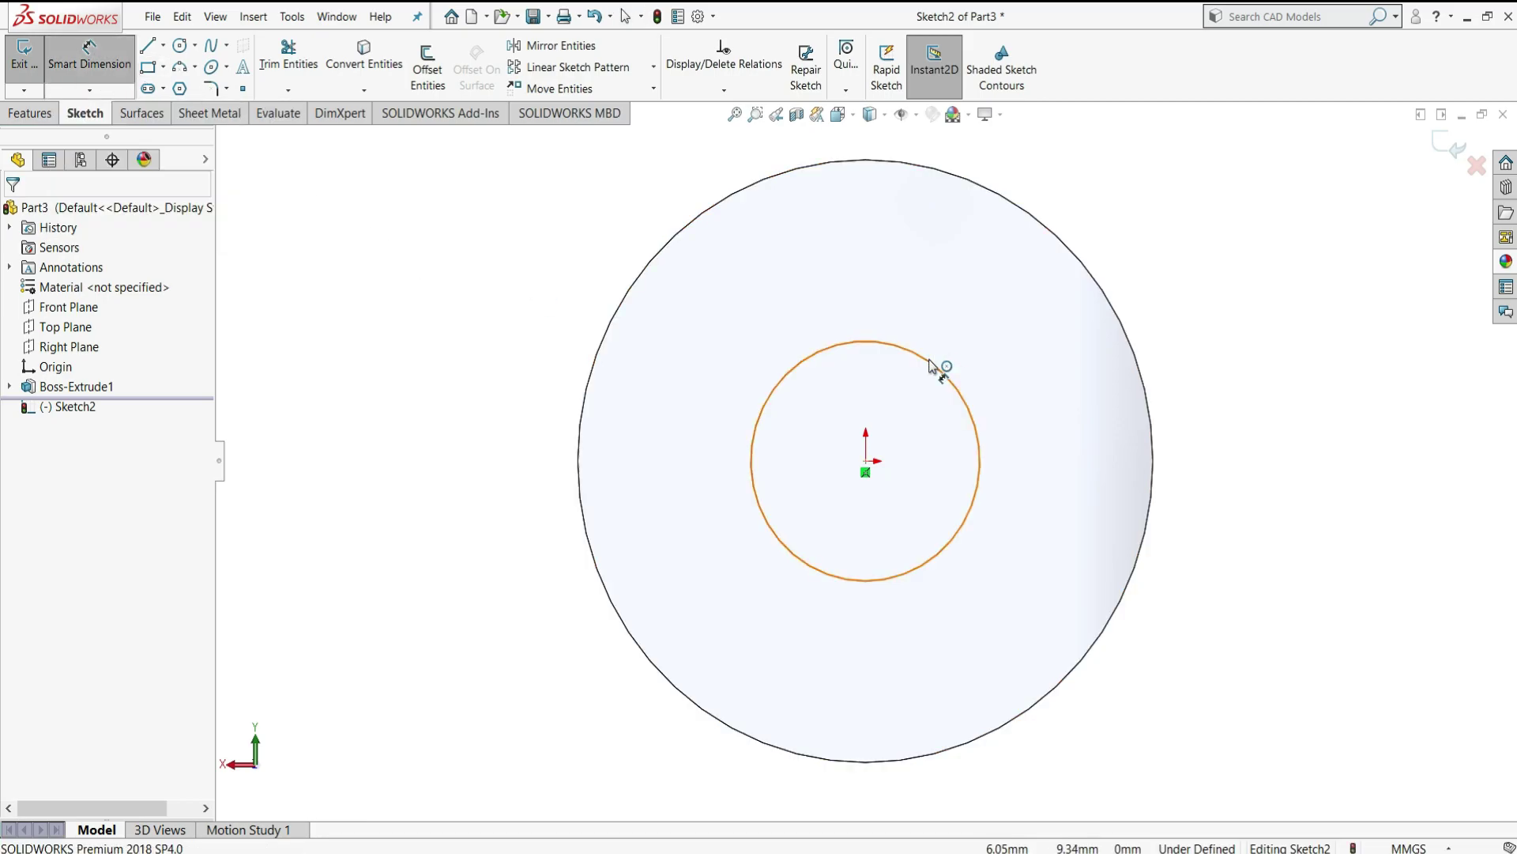
left_click(1114, 359)
left_click(1186, 276)
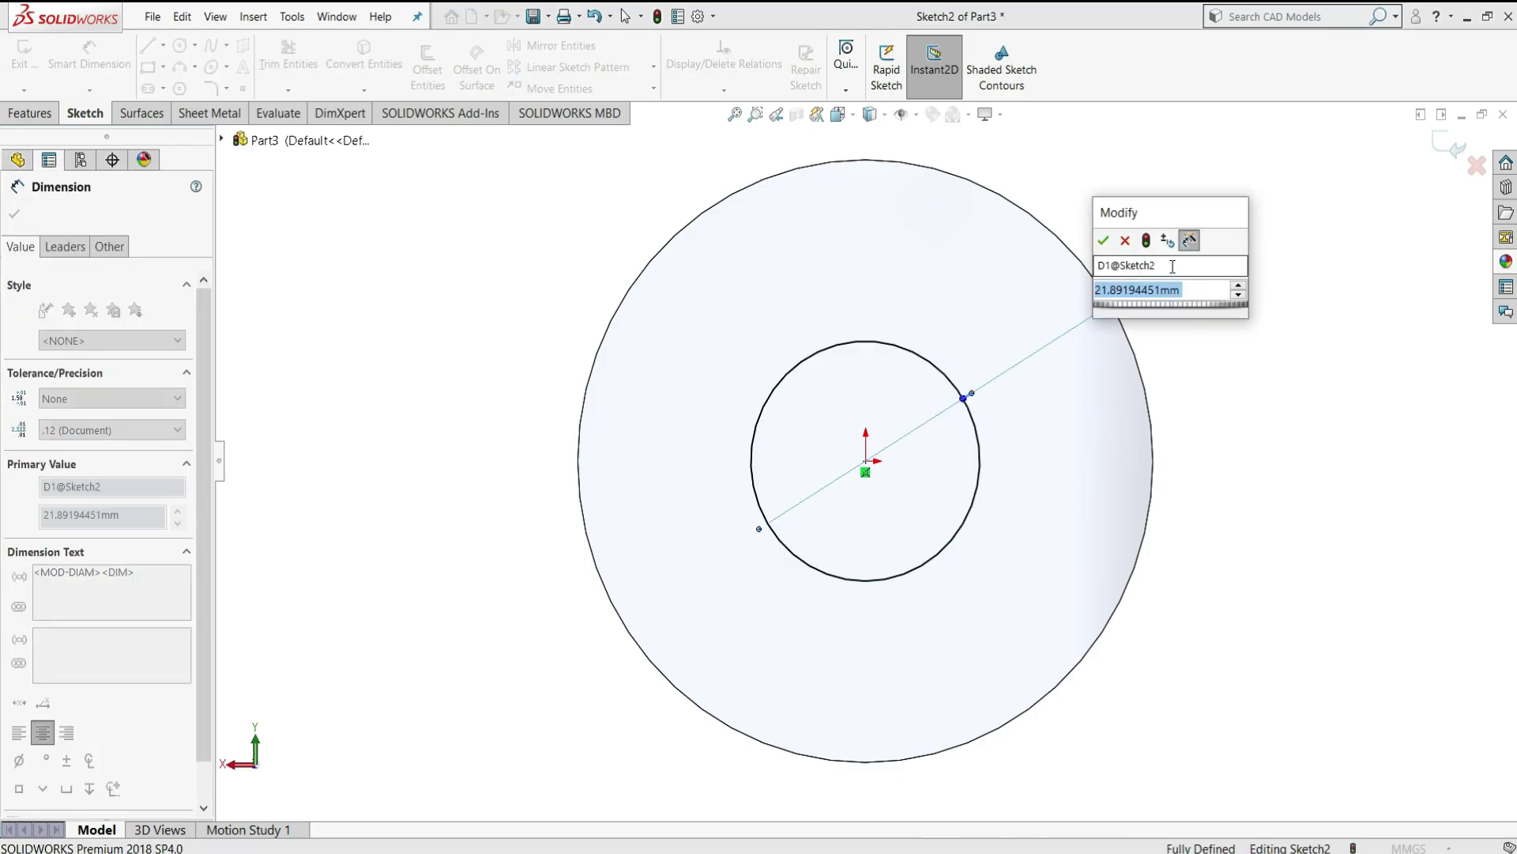
type("31")
key("Return")
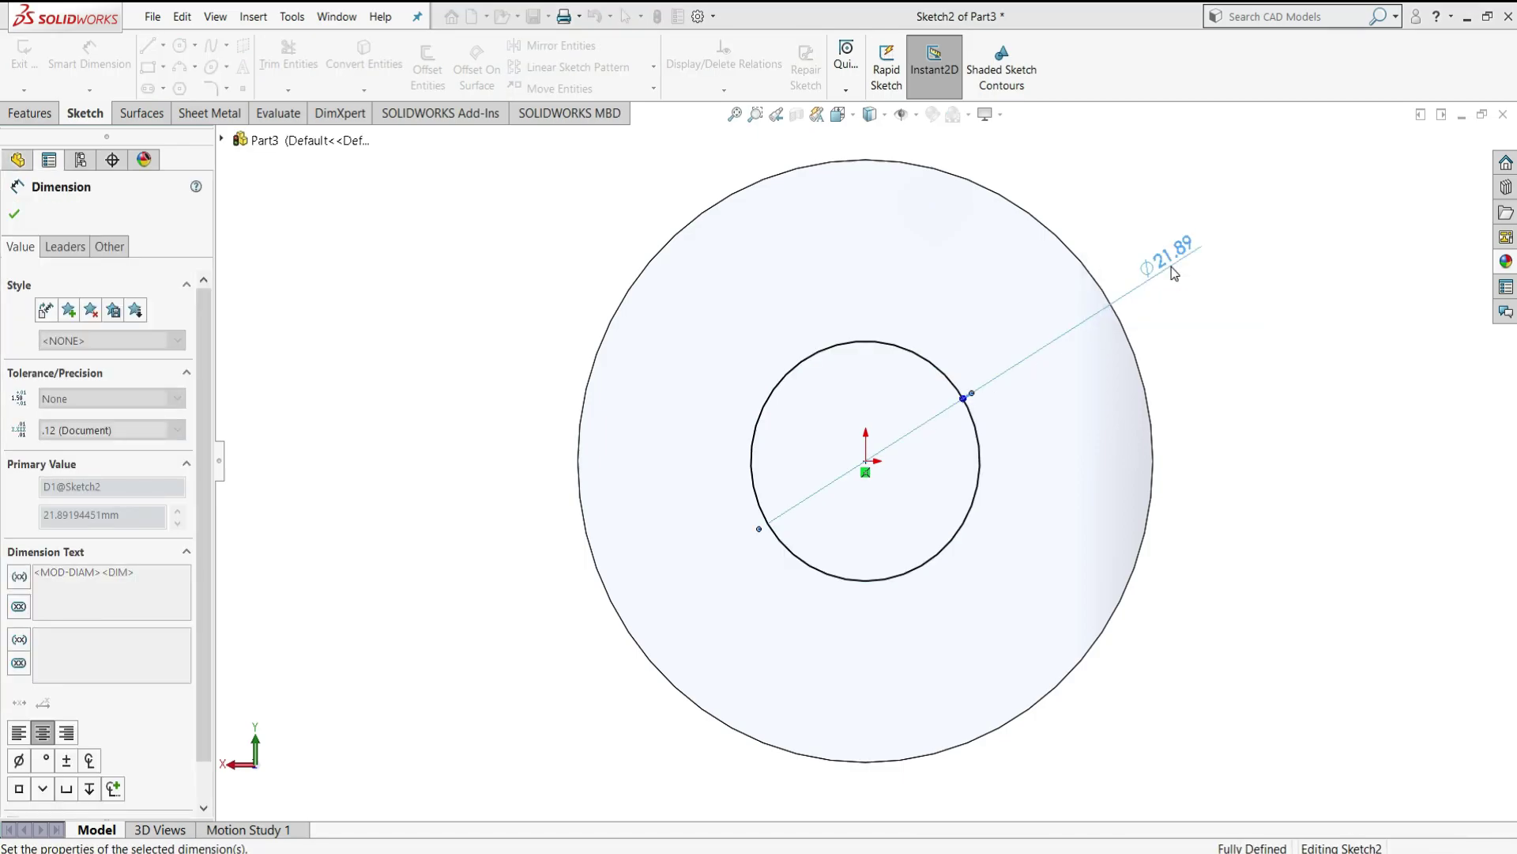
right_click(1233, 316)
left_click(1272, 366)
- Extrude the 31 mm circle as a blind boss 10 mm outward, merged with the cylinder
left_click(32, 113)
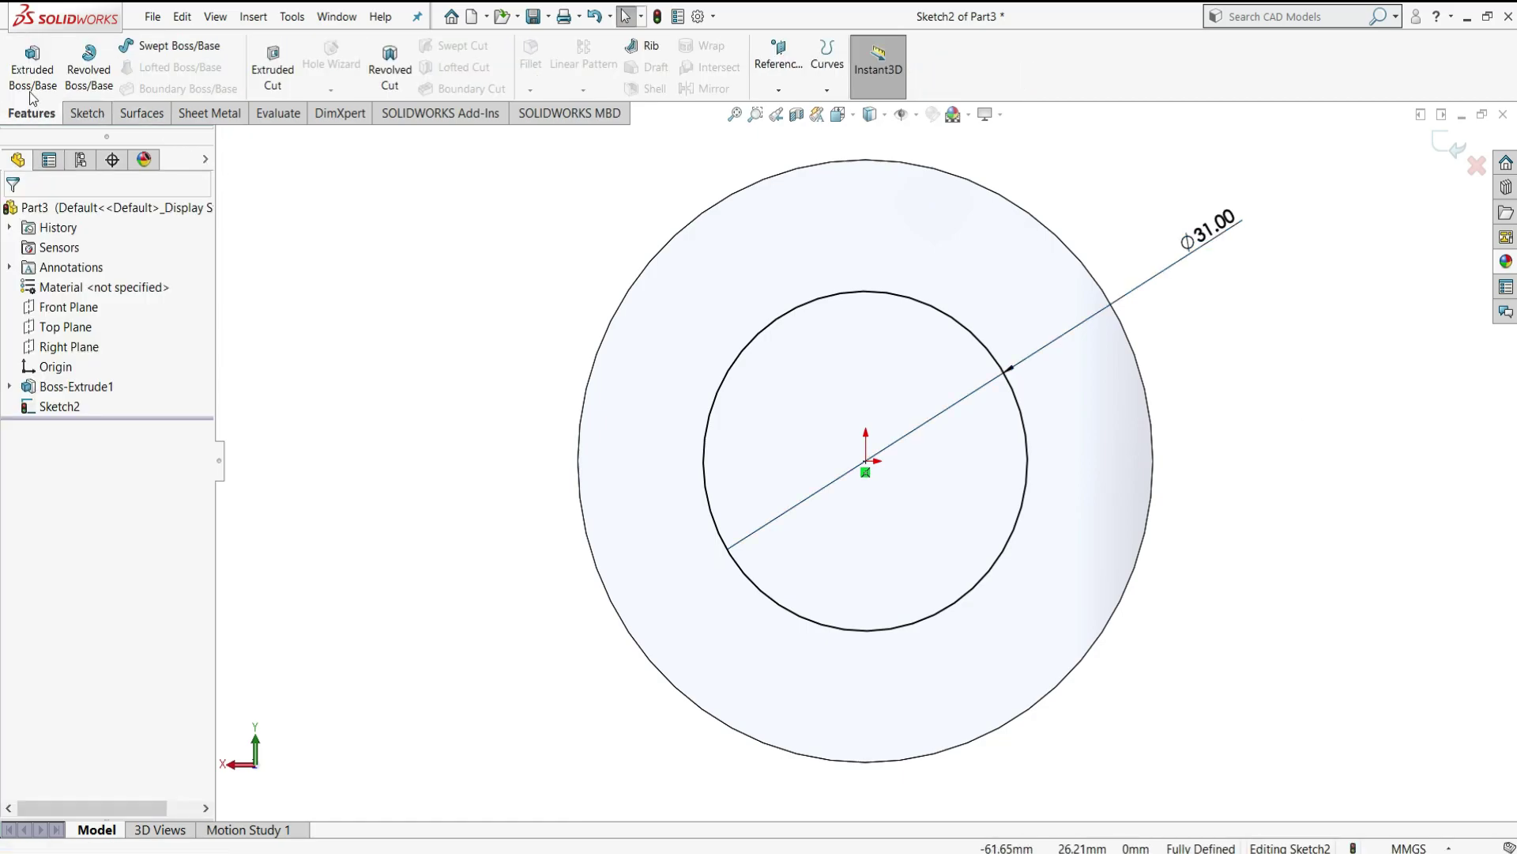
left_click(26, 71)
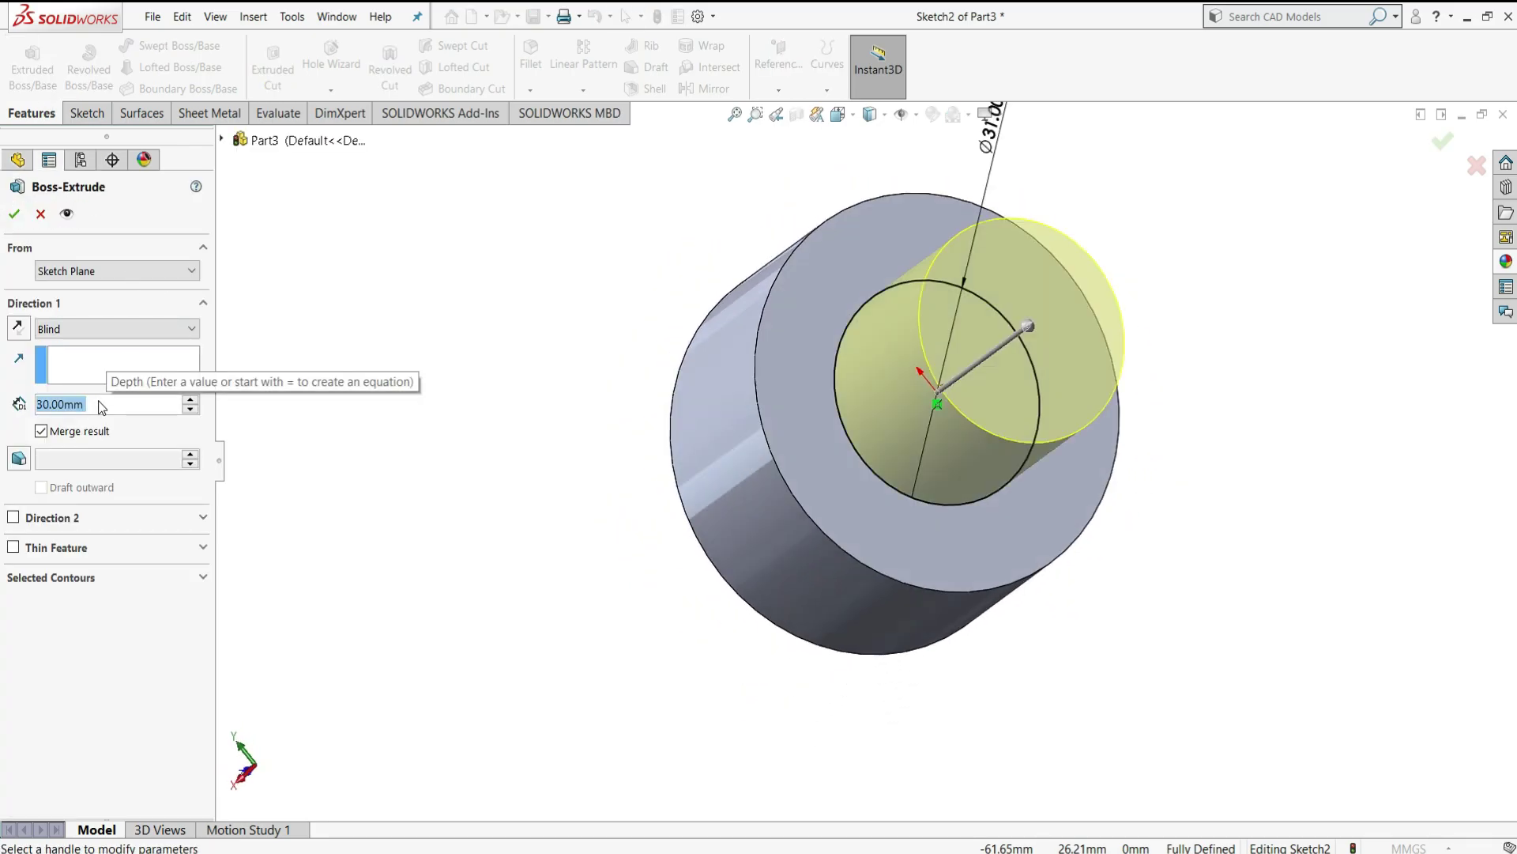
type("10")
key("Return")
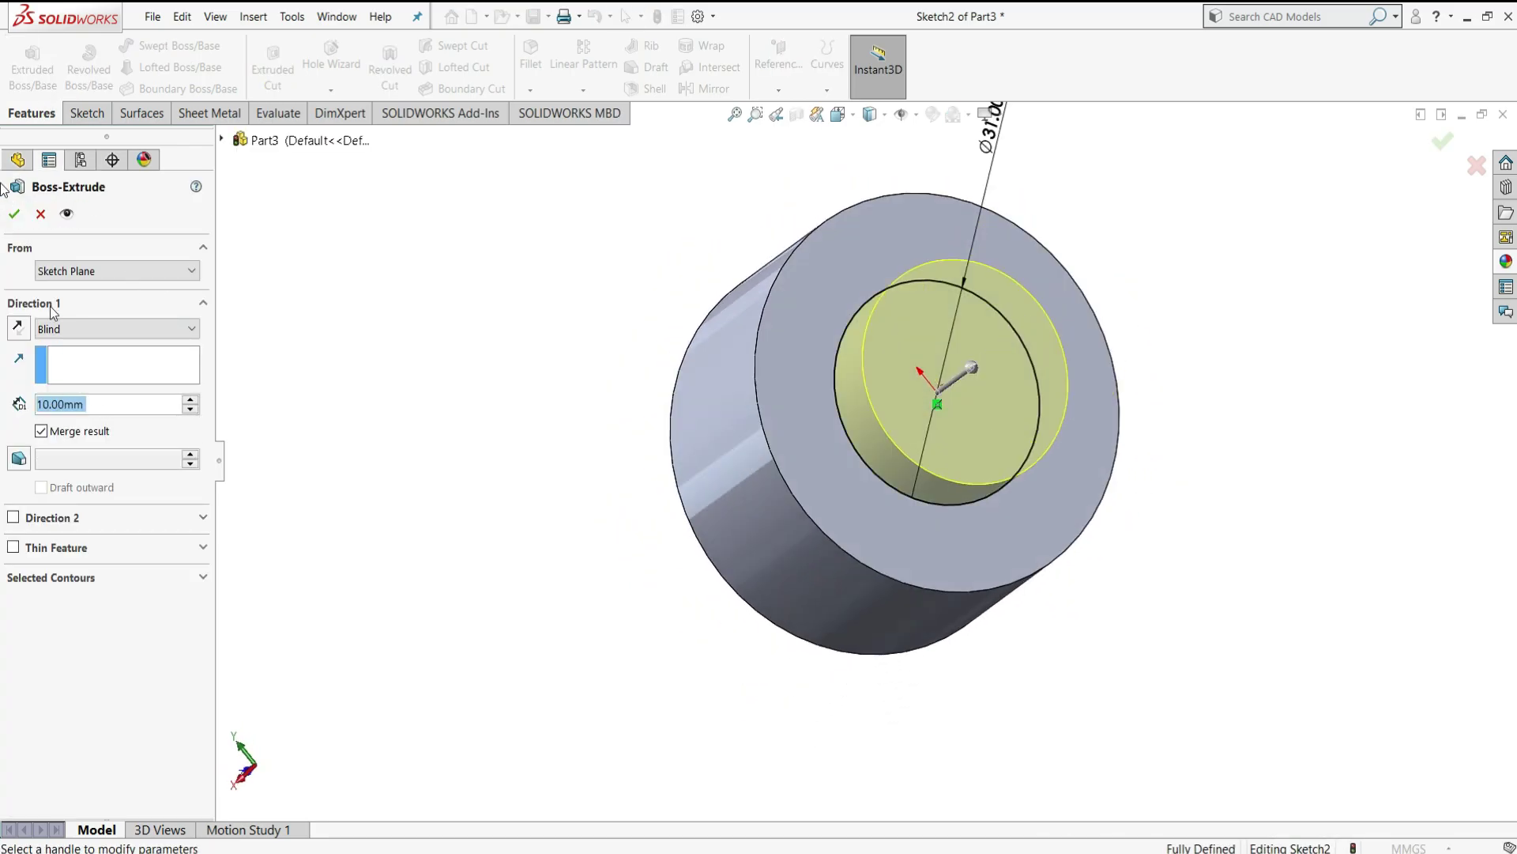
left_click(14, 214)
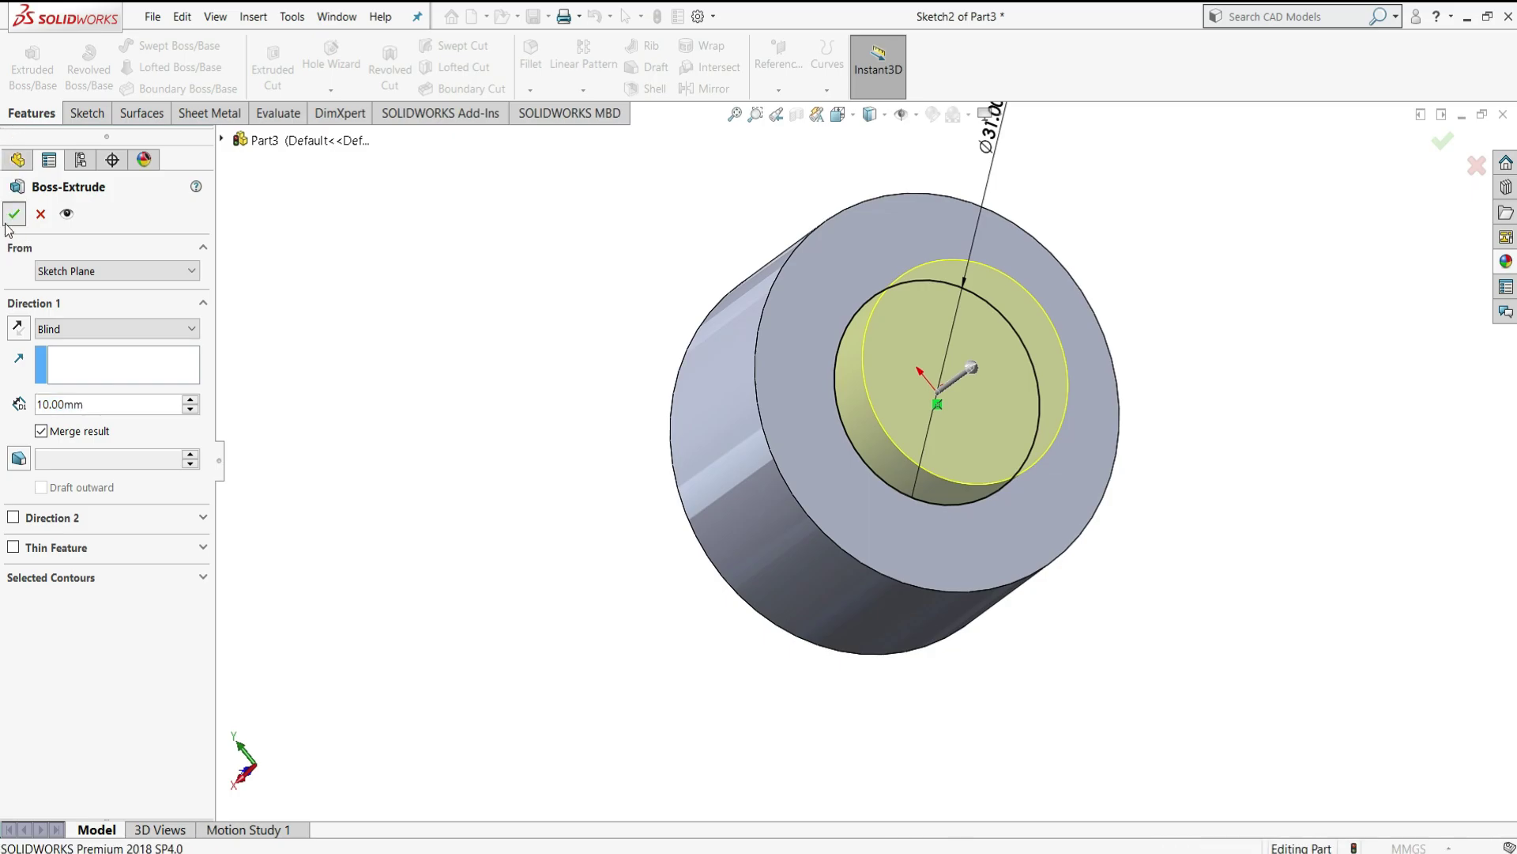
left_click(437, 463)
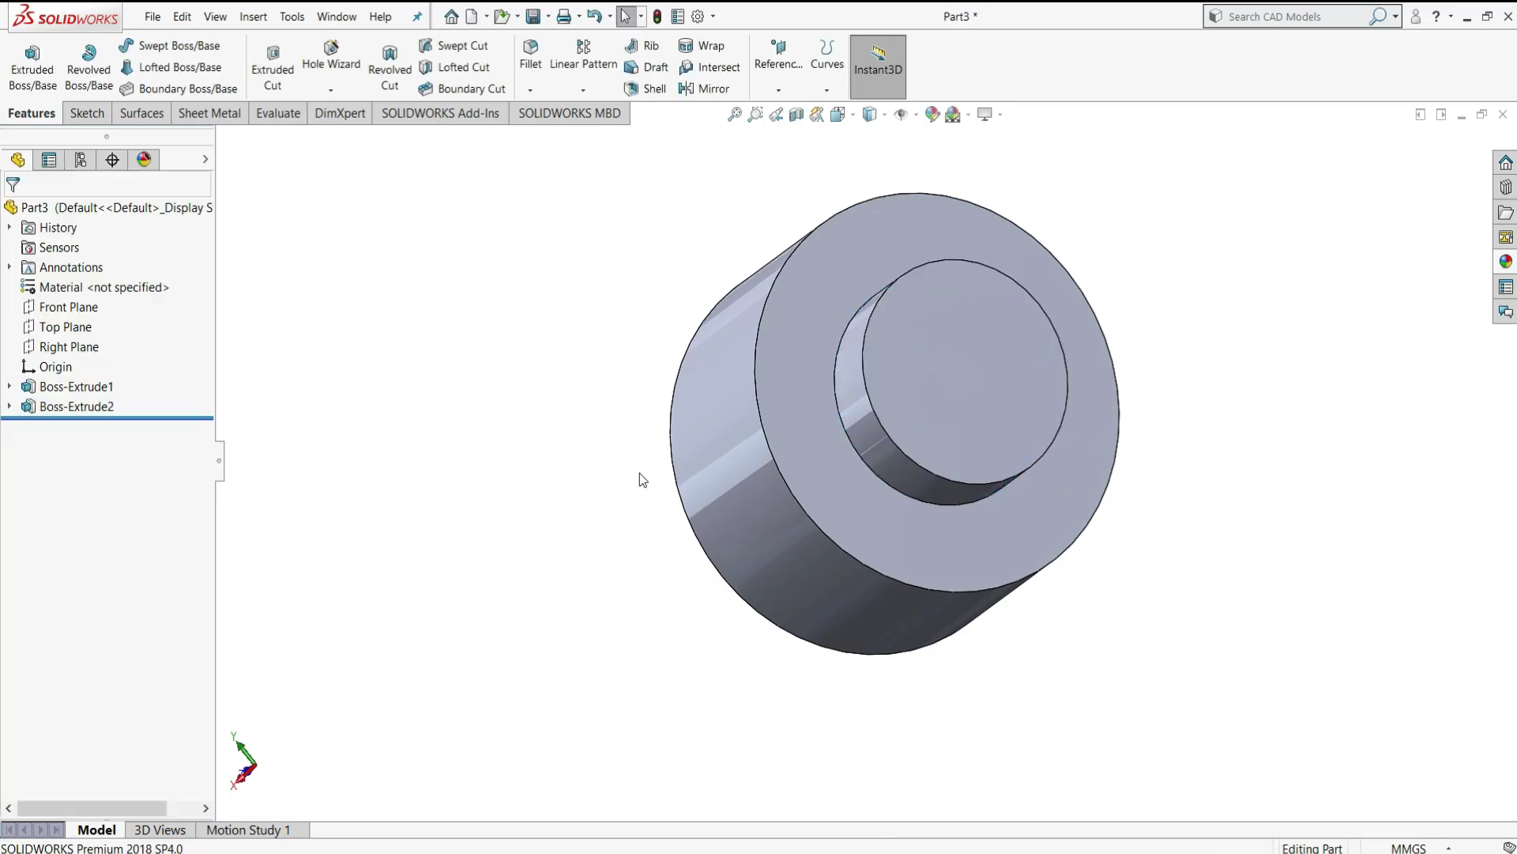
- Sketch a circle of about 3.8 mm radius centred on the origin on the smaller boss's end face
left_click(972, 367)
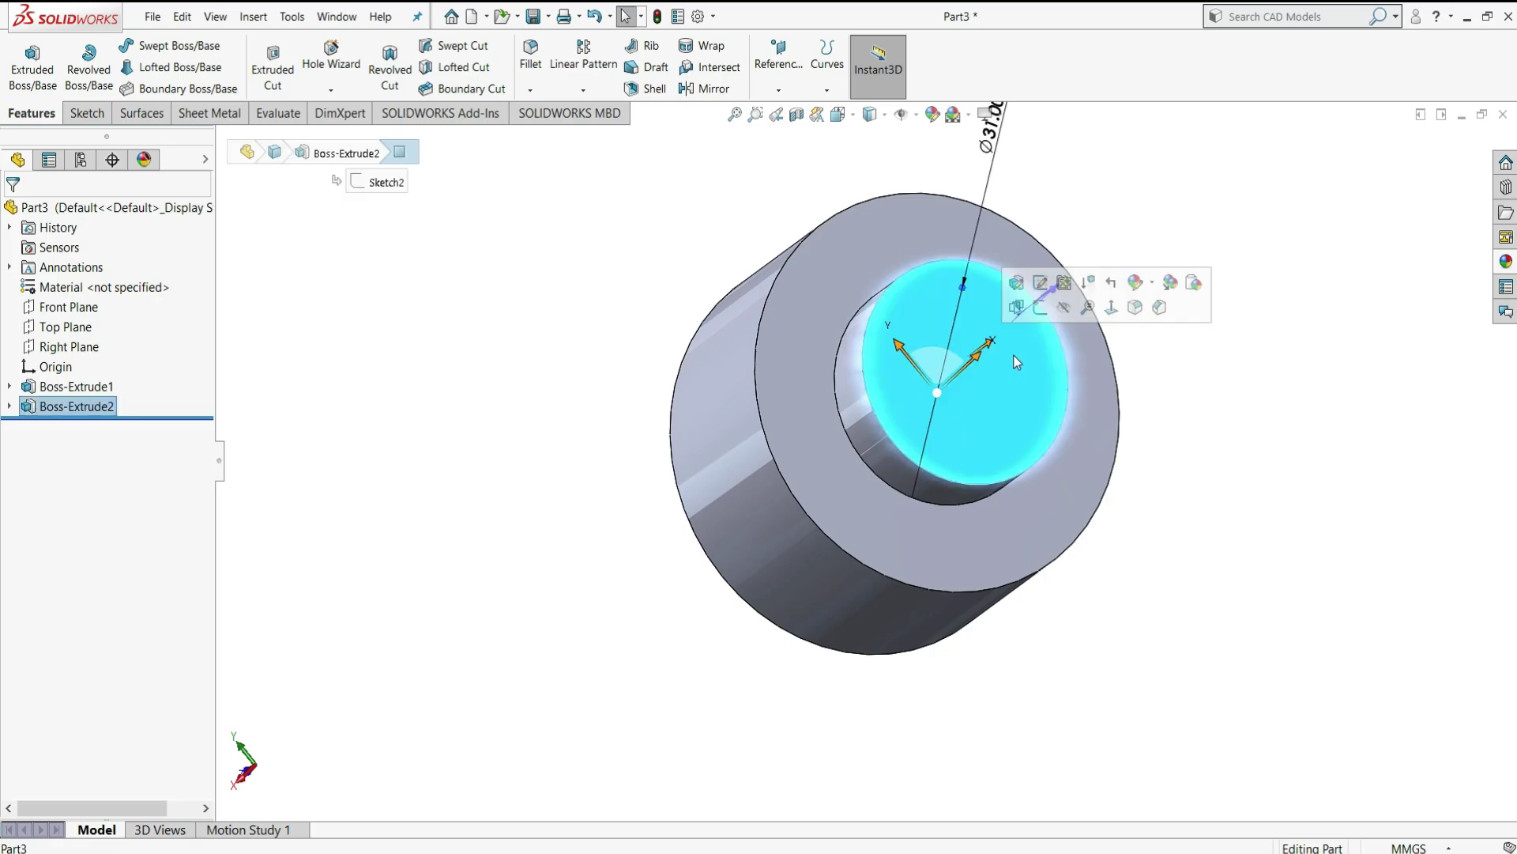
left_click(1038, 310)
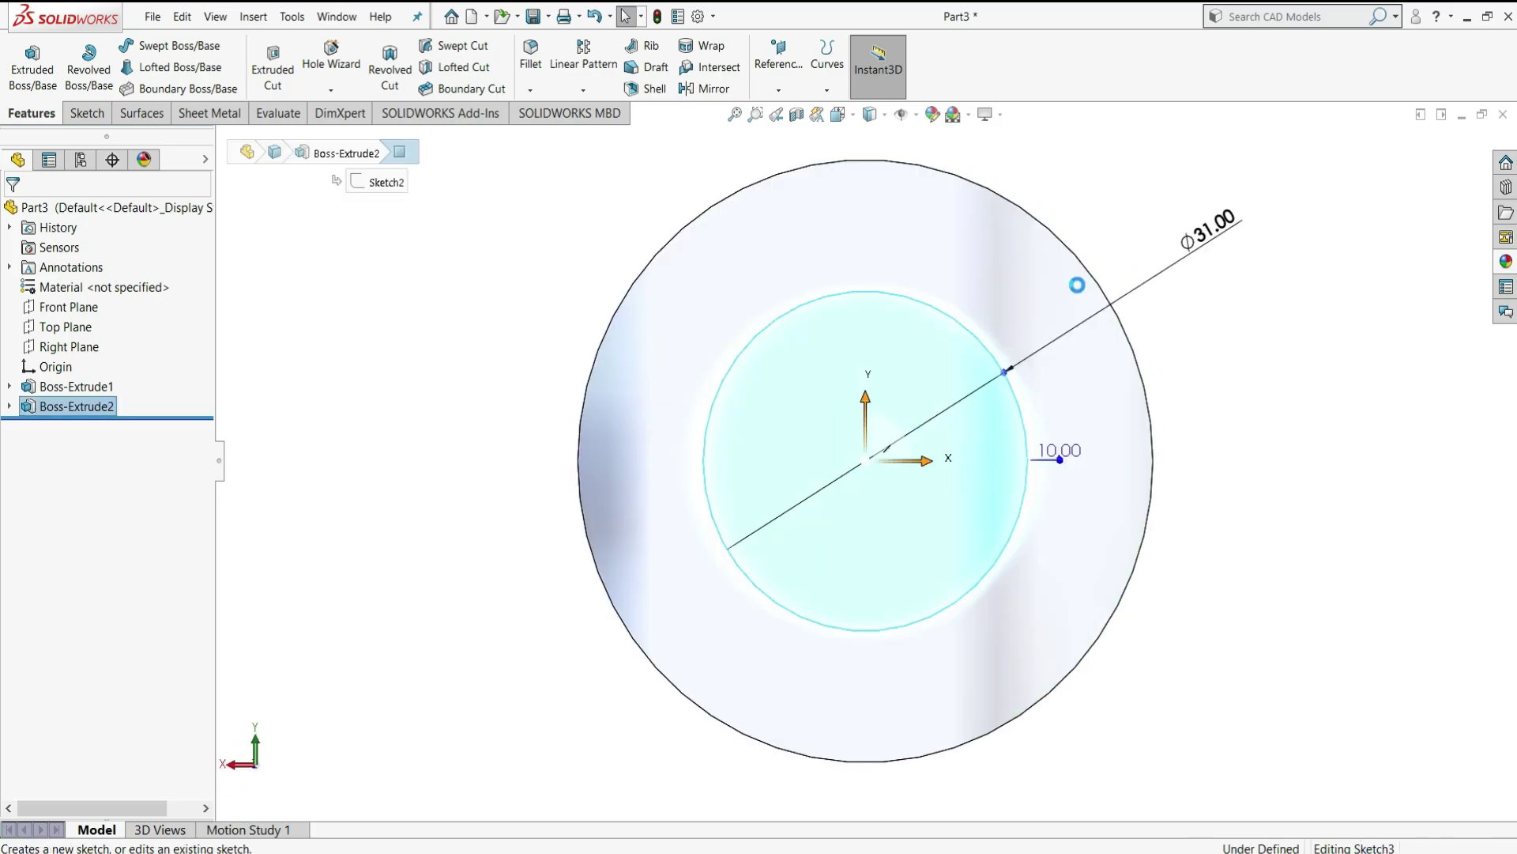
left_click(866, 461)
left_click(906, 461)
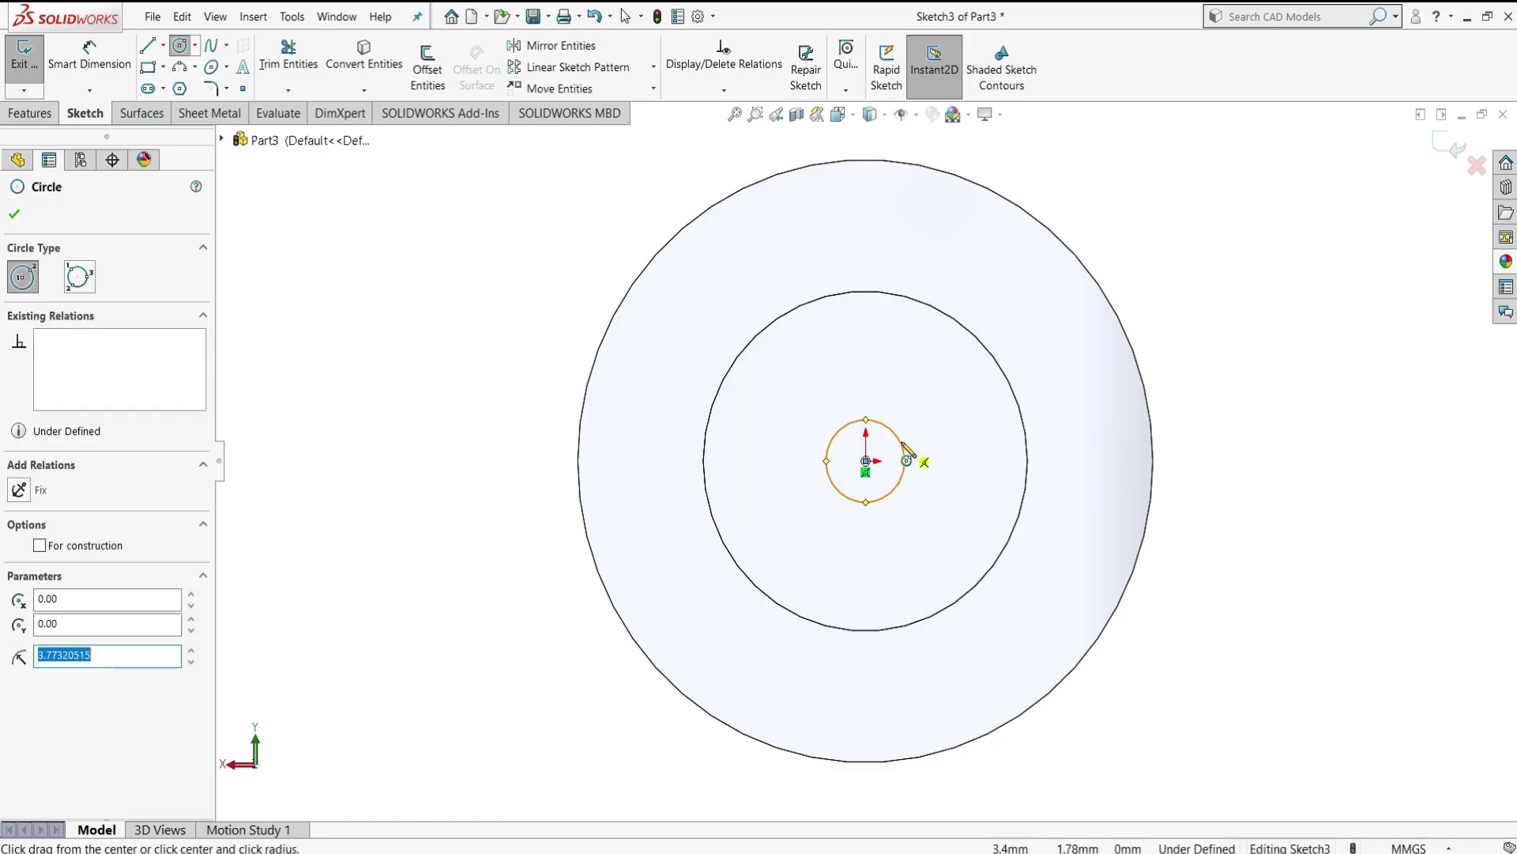
right_click(1177, 336)
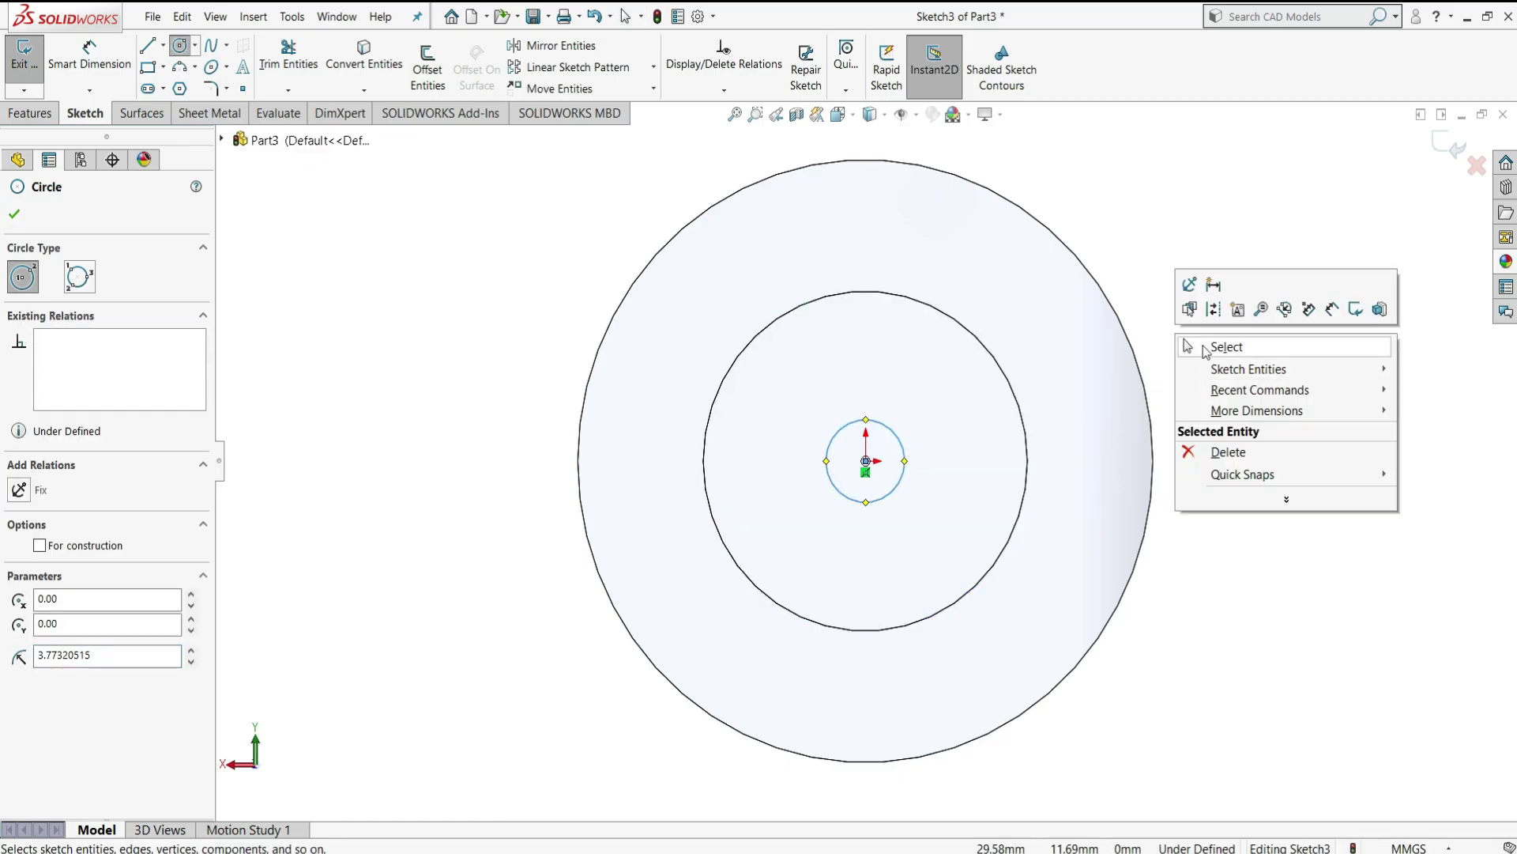
left_click(1205, 348)
- Dimension the small central circle on the boss's end face with a diameter of 12 mm
left_click(101, 67)
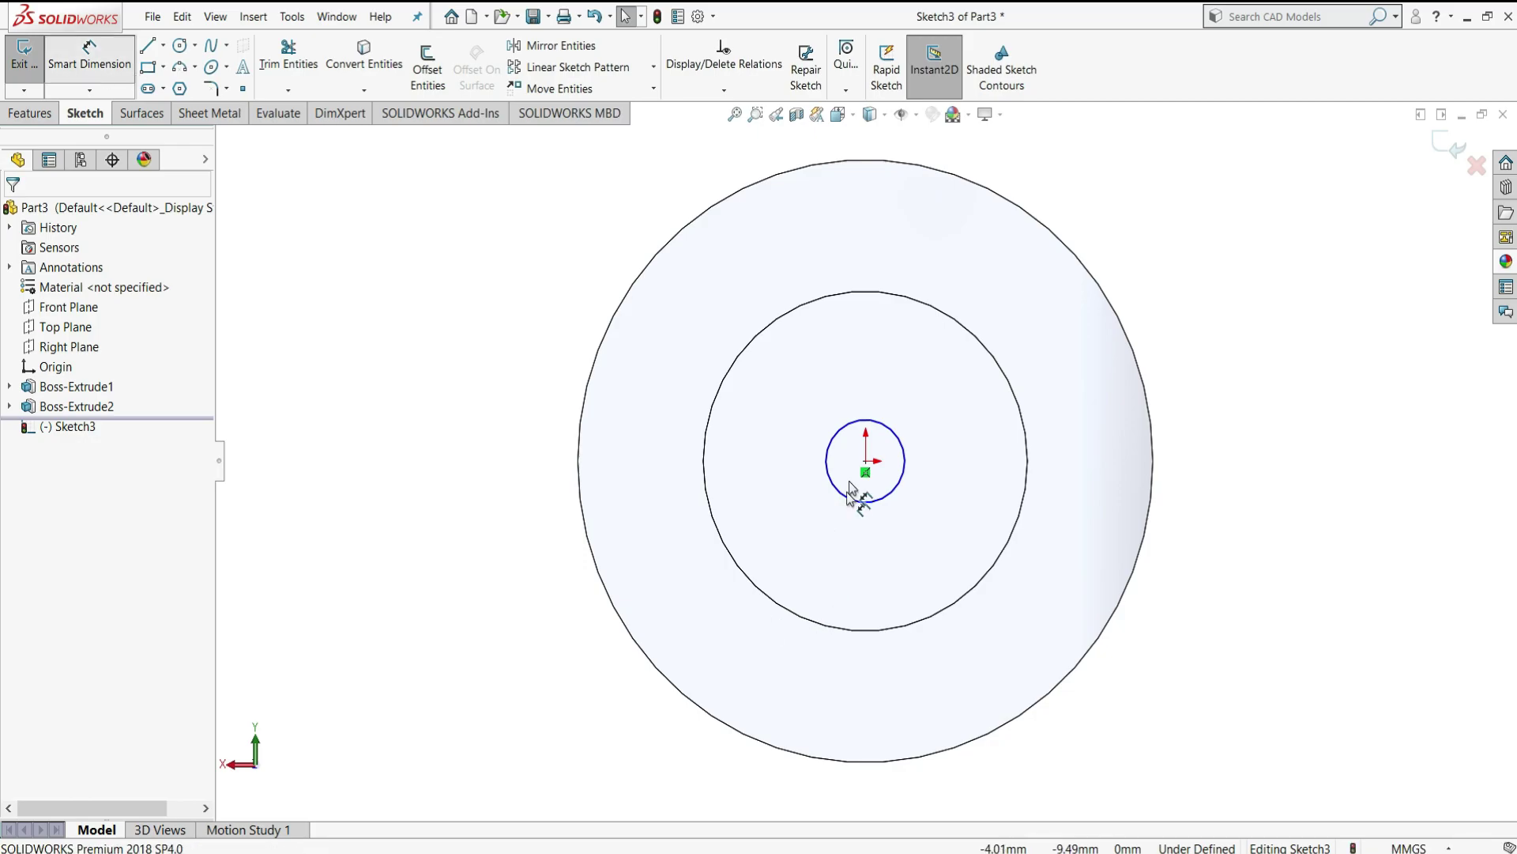
left_click(933, 396)
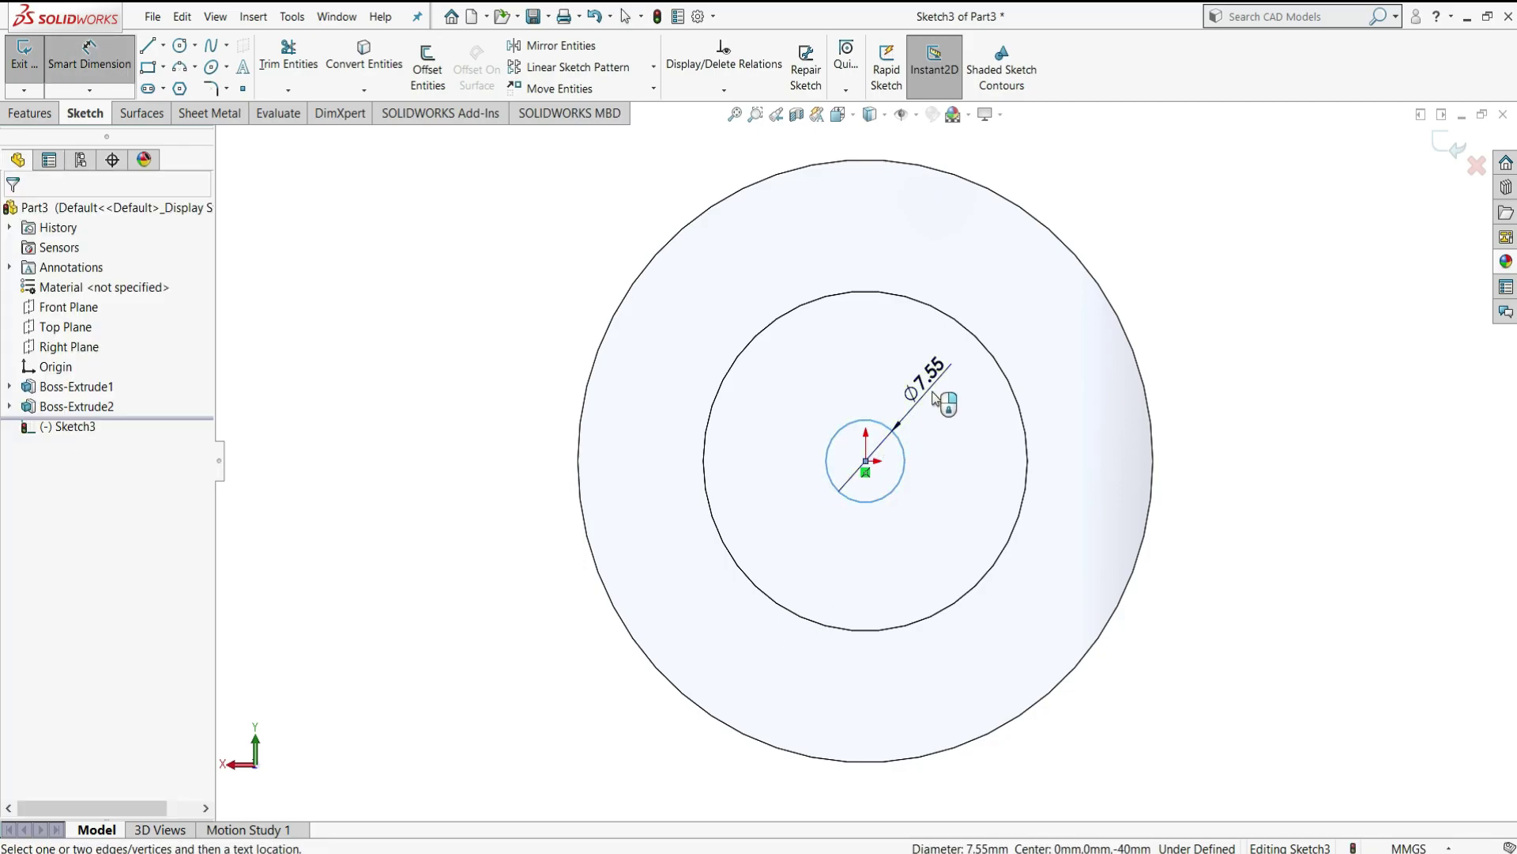
left_click(935, 398)
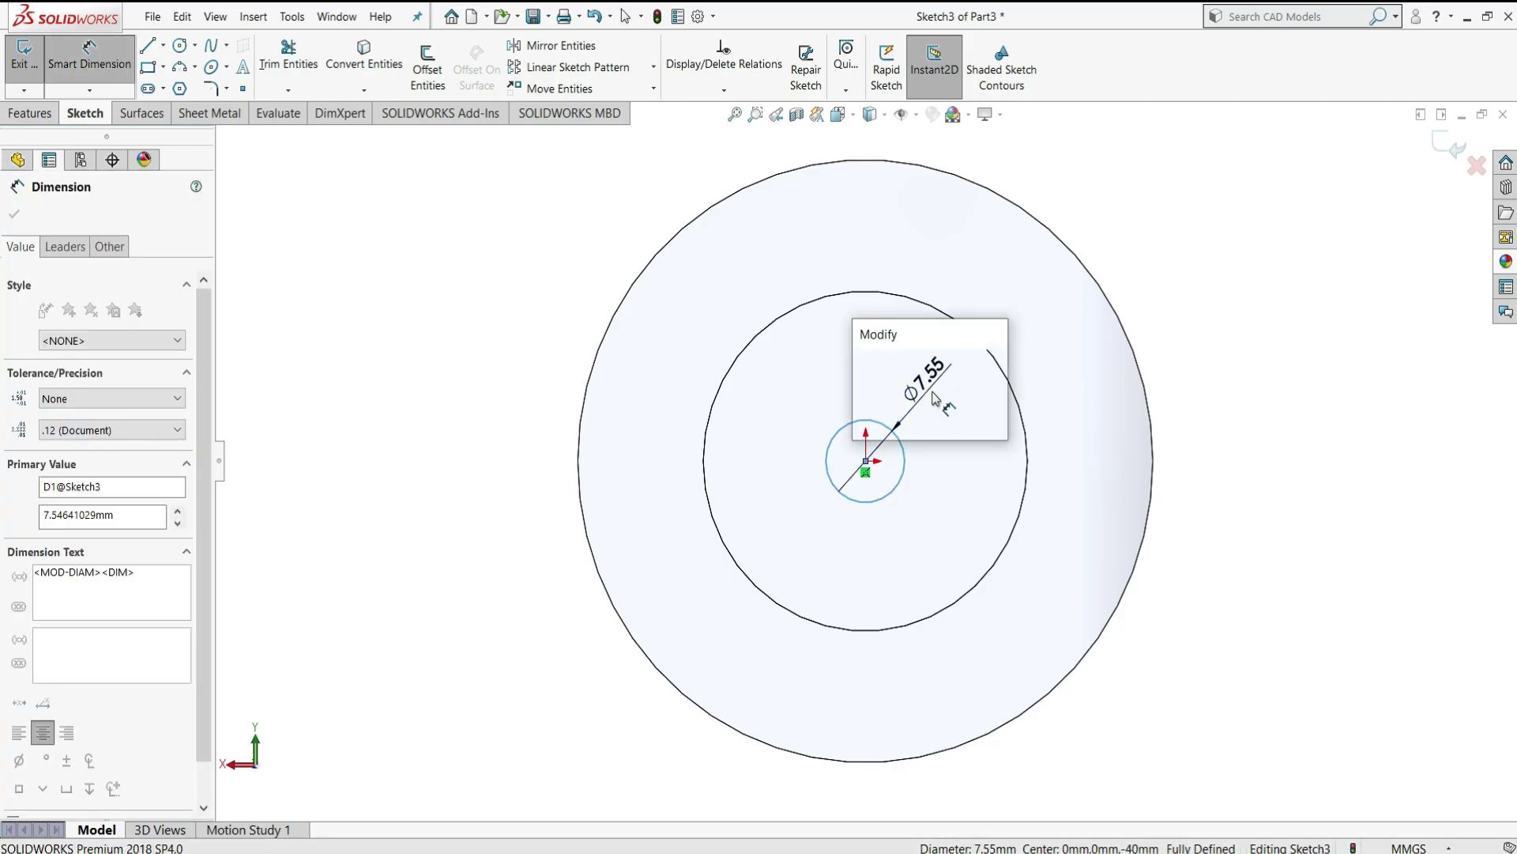
type("12")
key("Return")
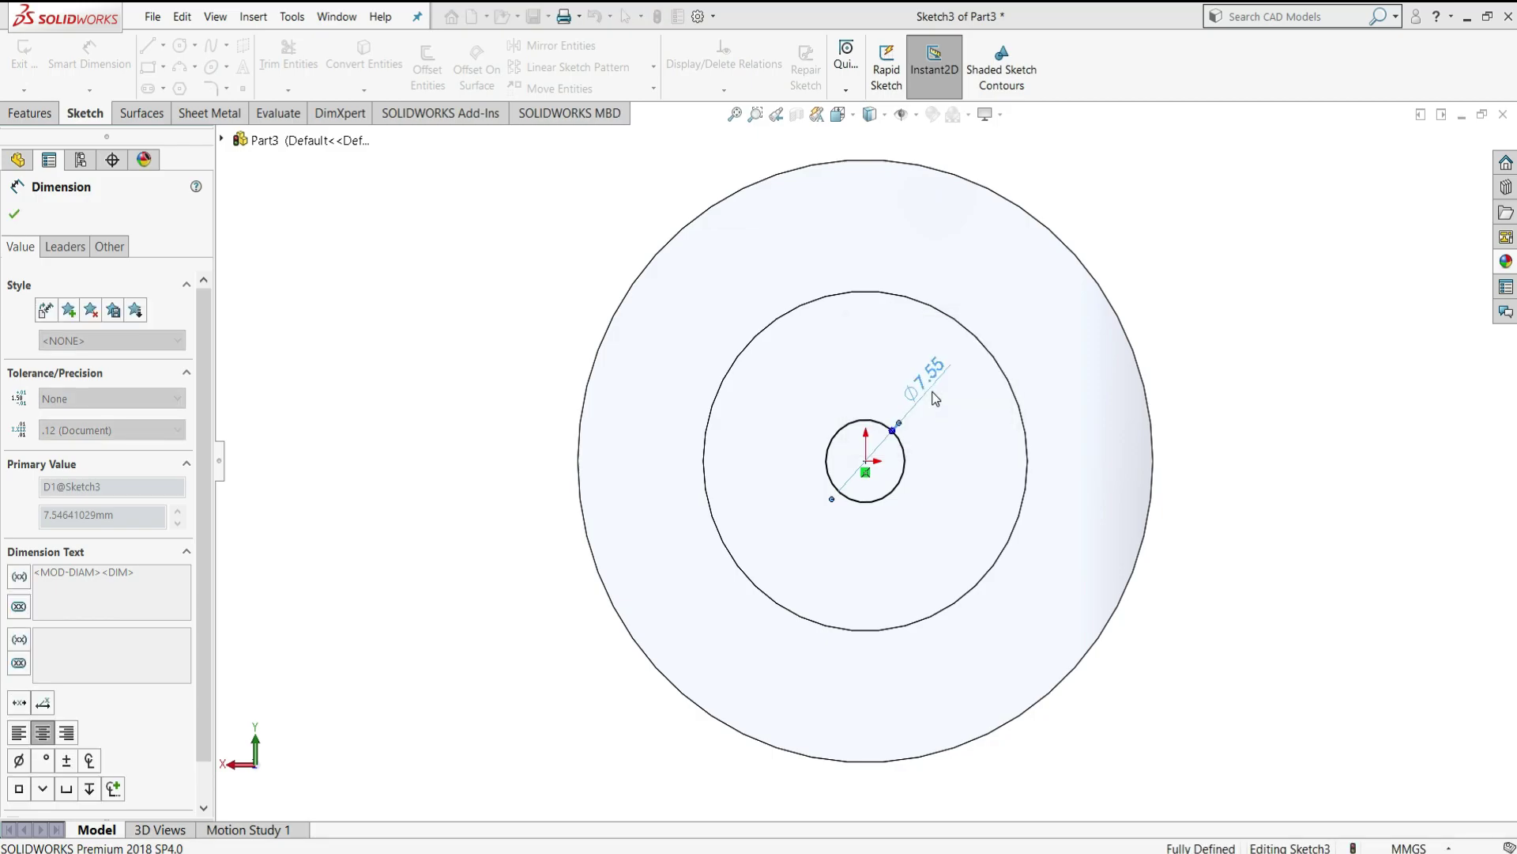
right_click(972, 424)
left_click(1005, 437)
- Cut the 12 mm circle Through All to make a central bore through the boss and body
left_click(17, 114)
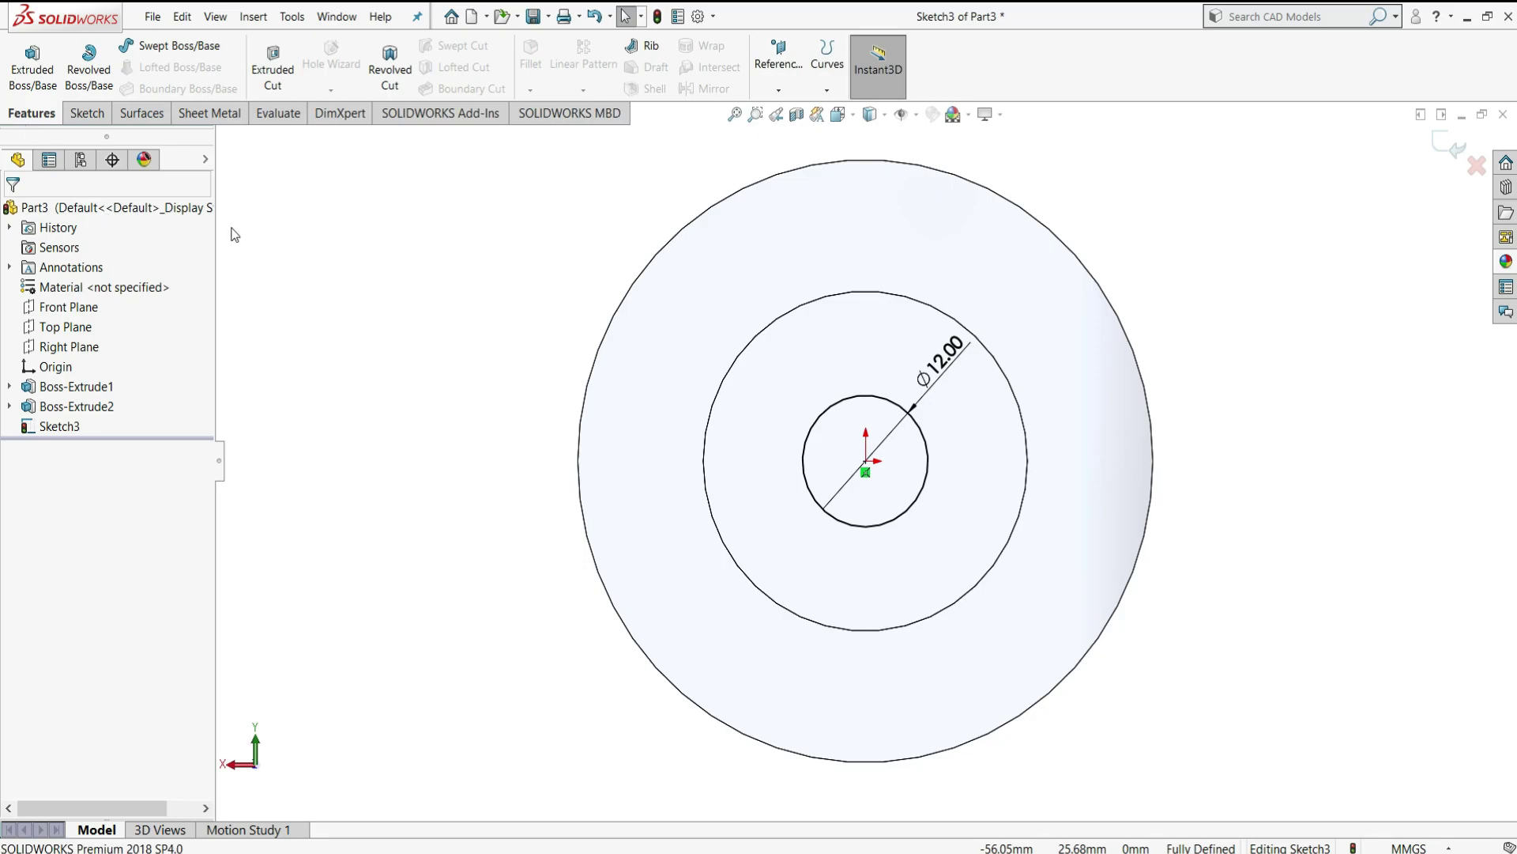
left_click(272, 83)
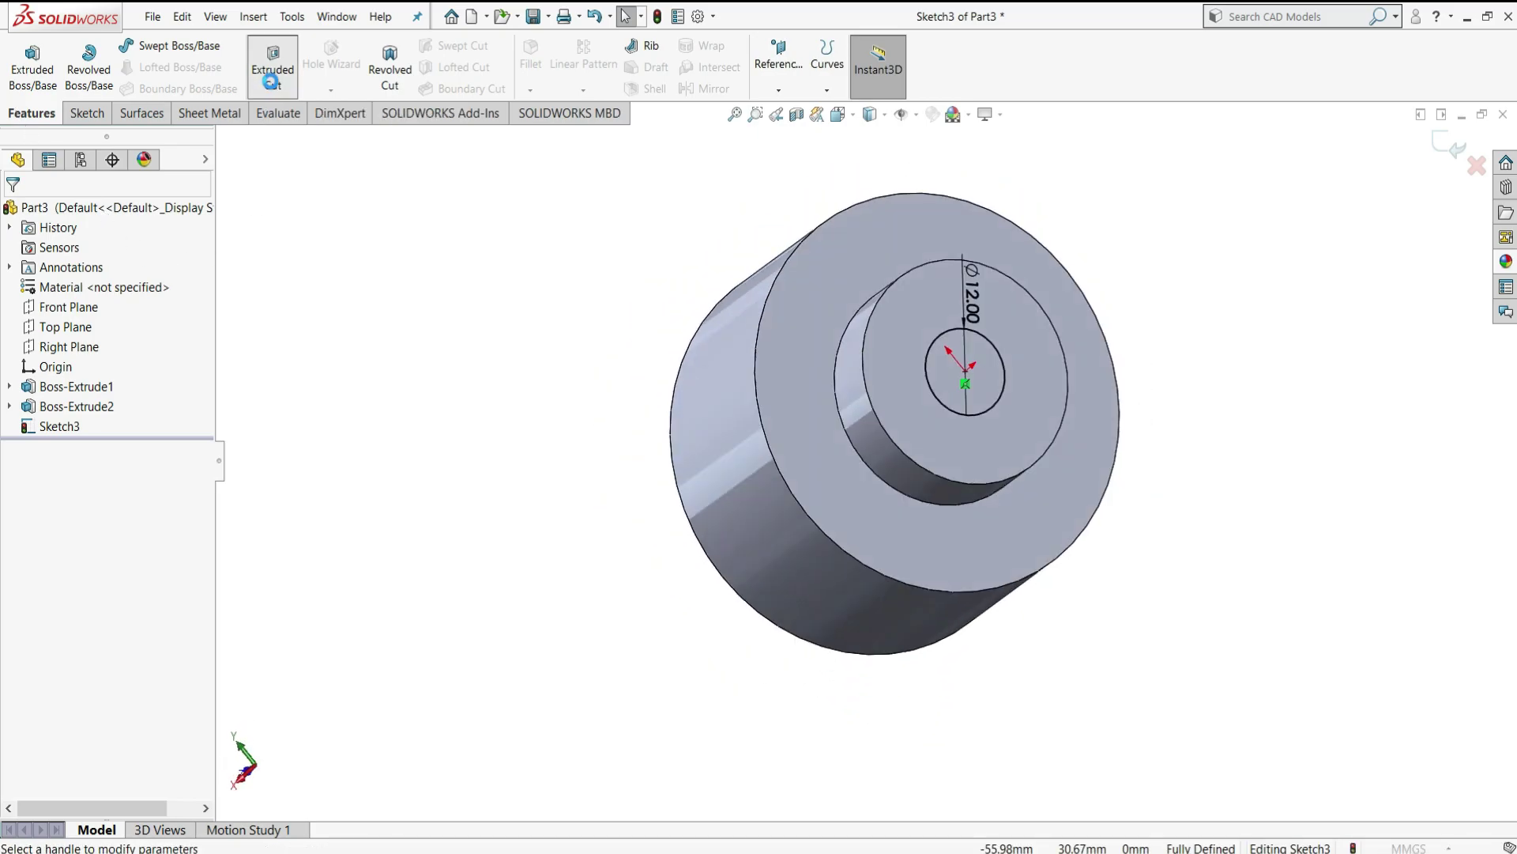
left_click(145, 330)
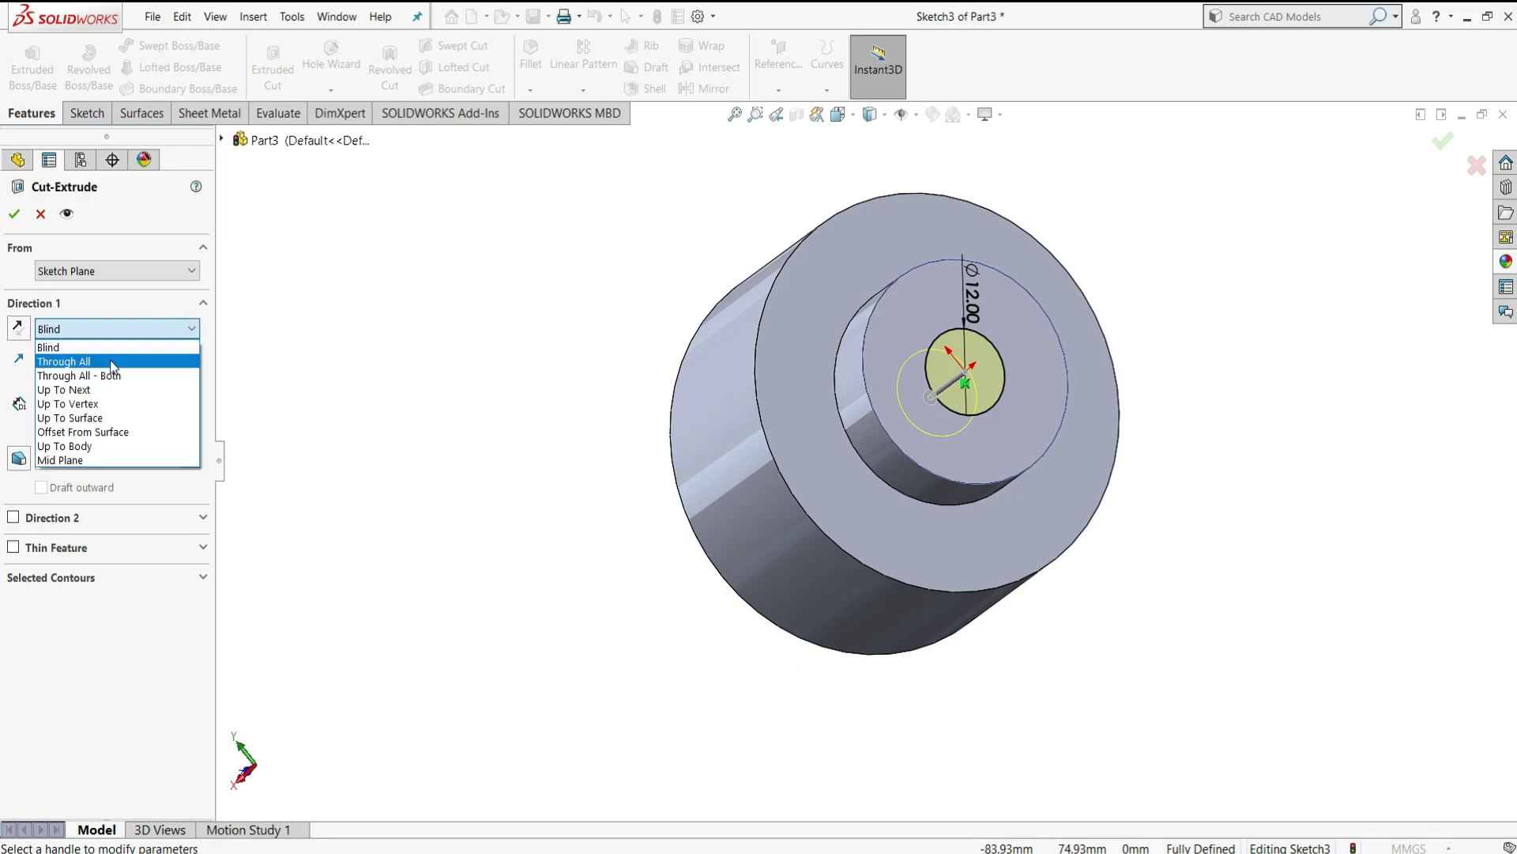
left_click(118, 362)
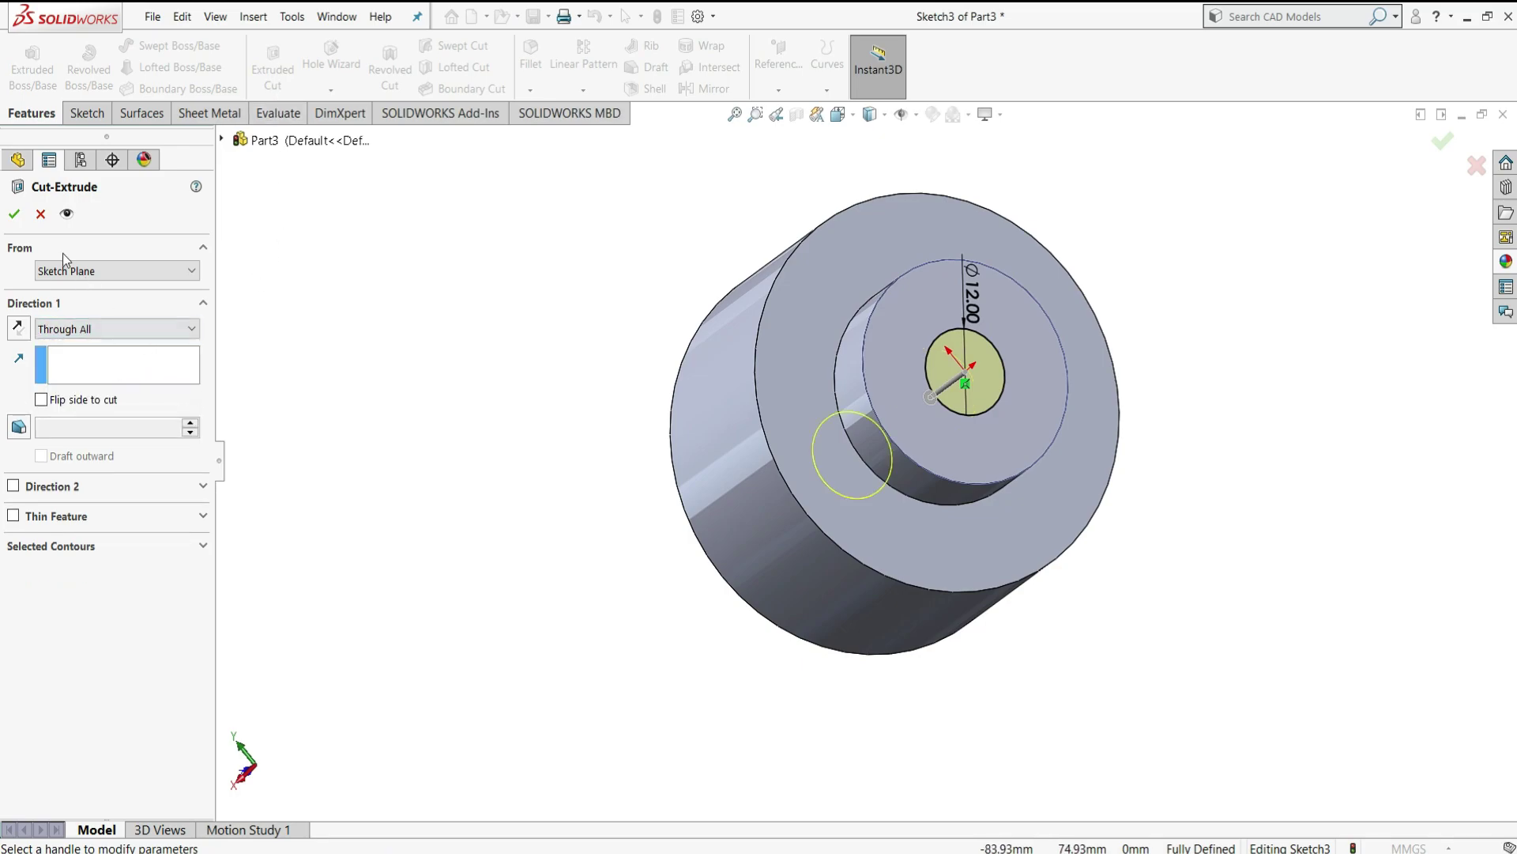
left_click(12, 215)
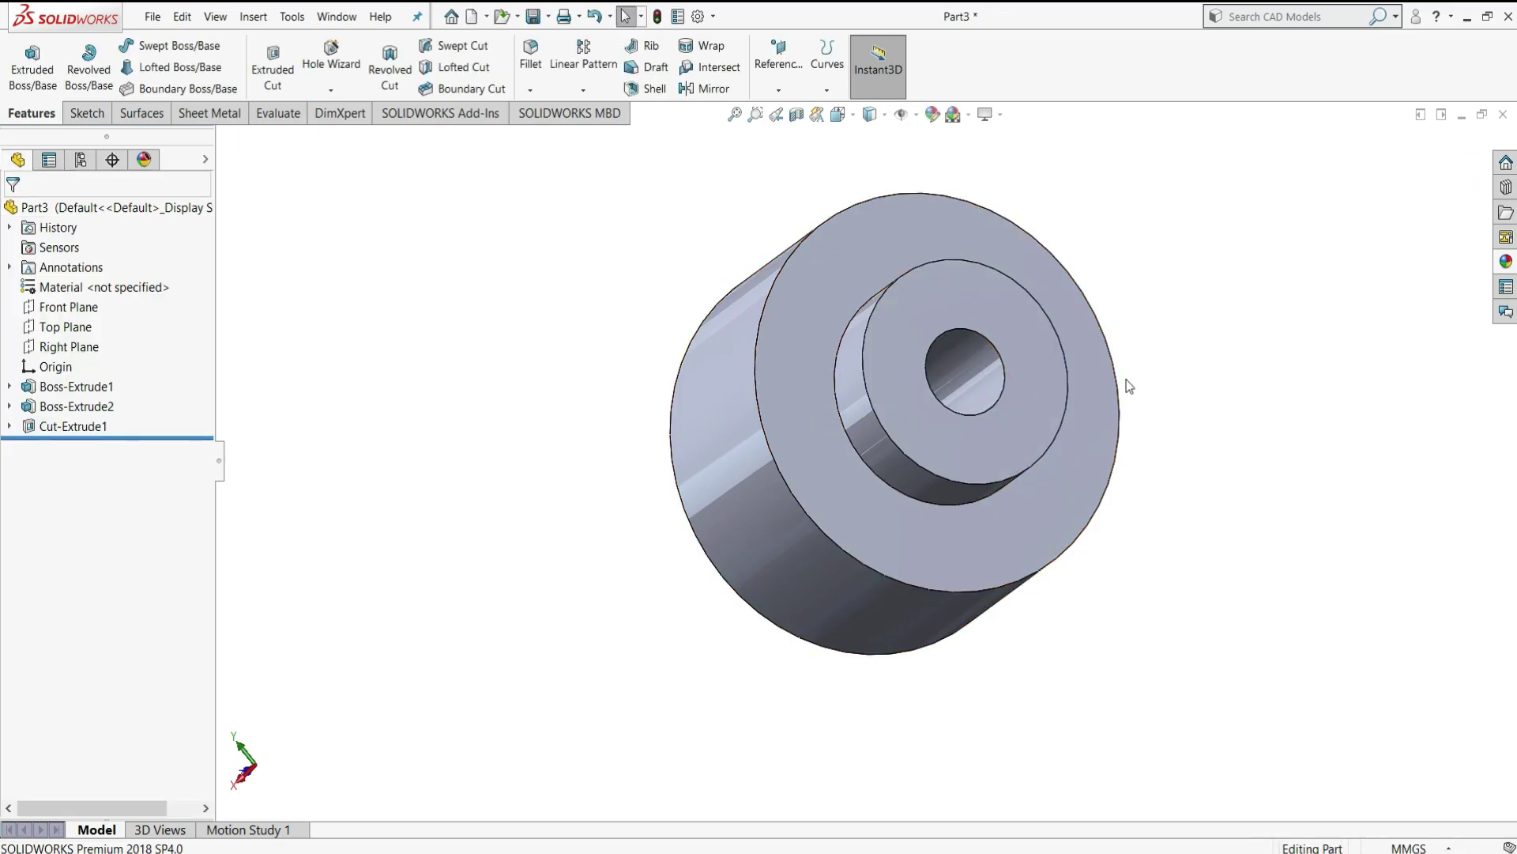
- On the body's flat front face, sketch a vertical centerline about 29.5 mm long from the origin up past the rim
middle_click_drag(1126, 379, 1201, 302)
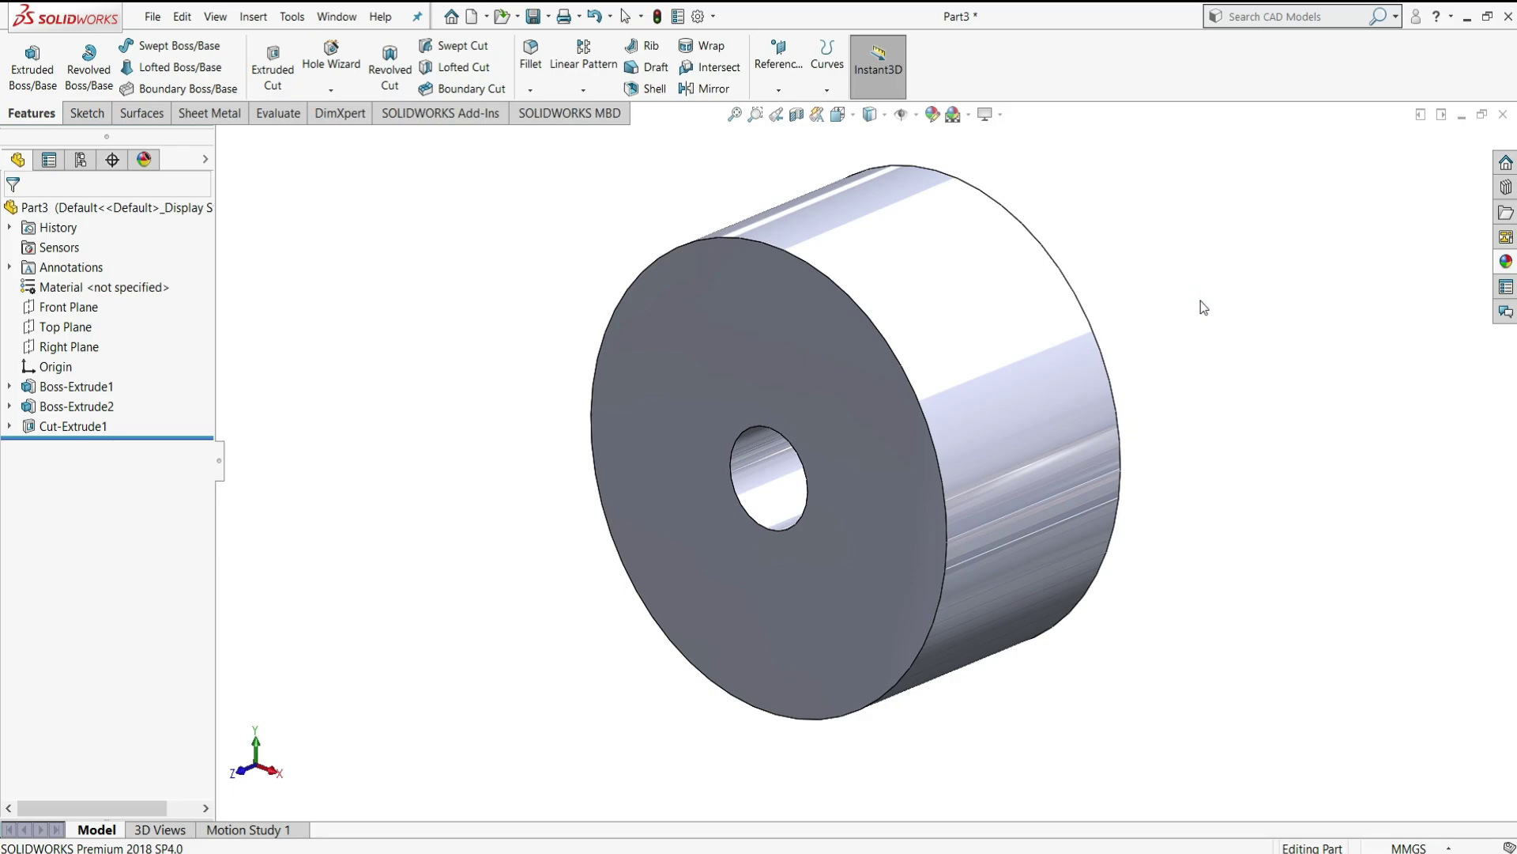
left_click(693, 311)
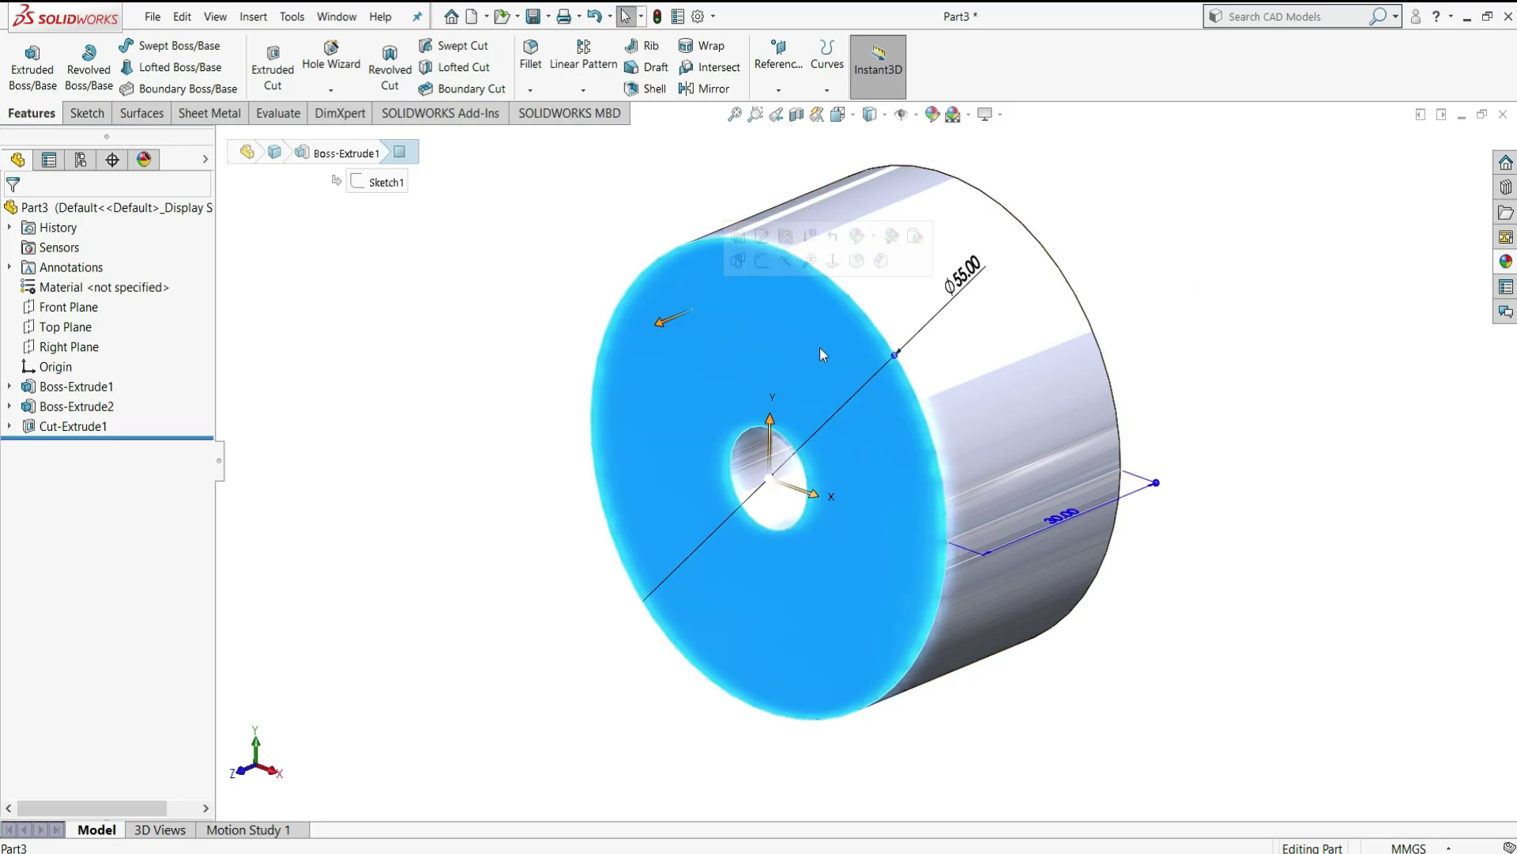
left_click(760, 264)
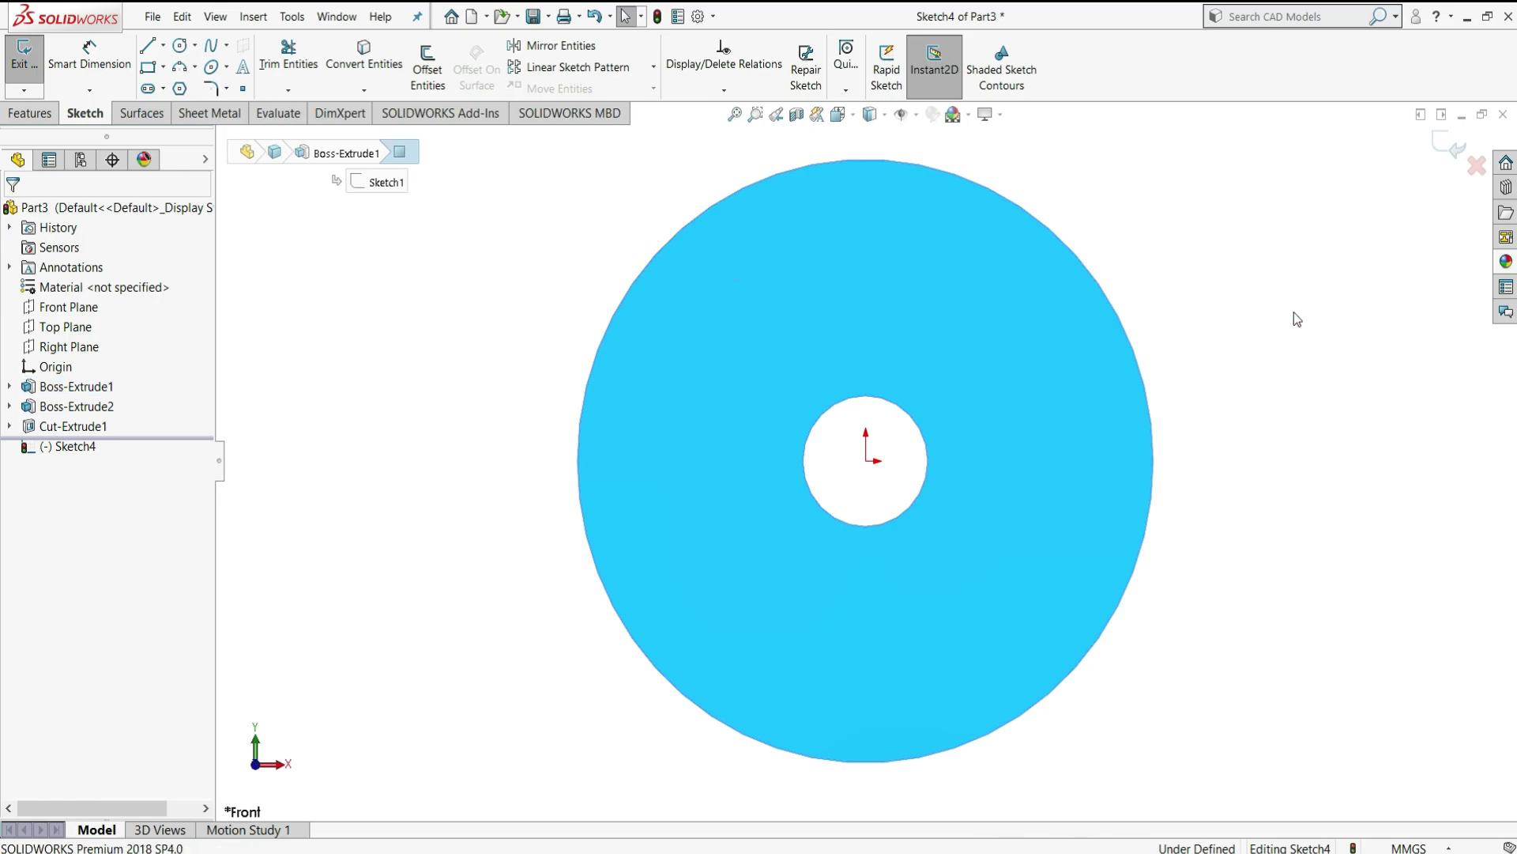
left_click(163, 46)
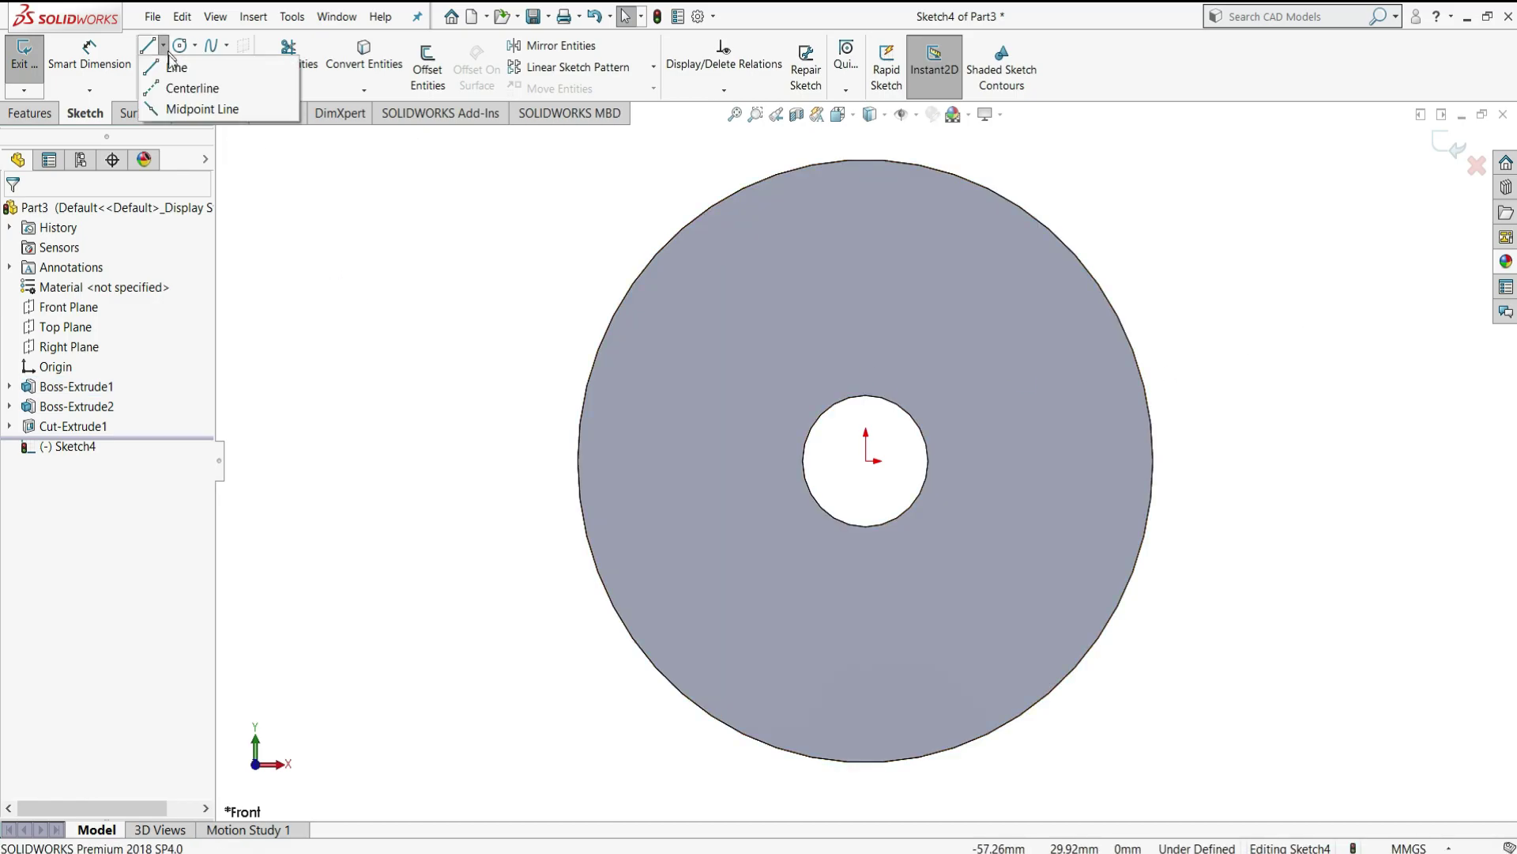
left_click(866, 460)
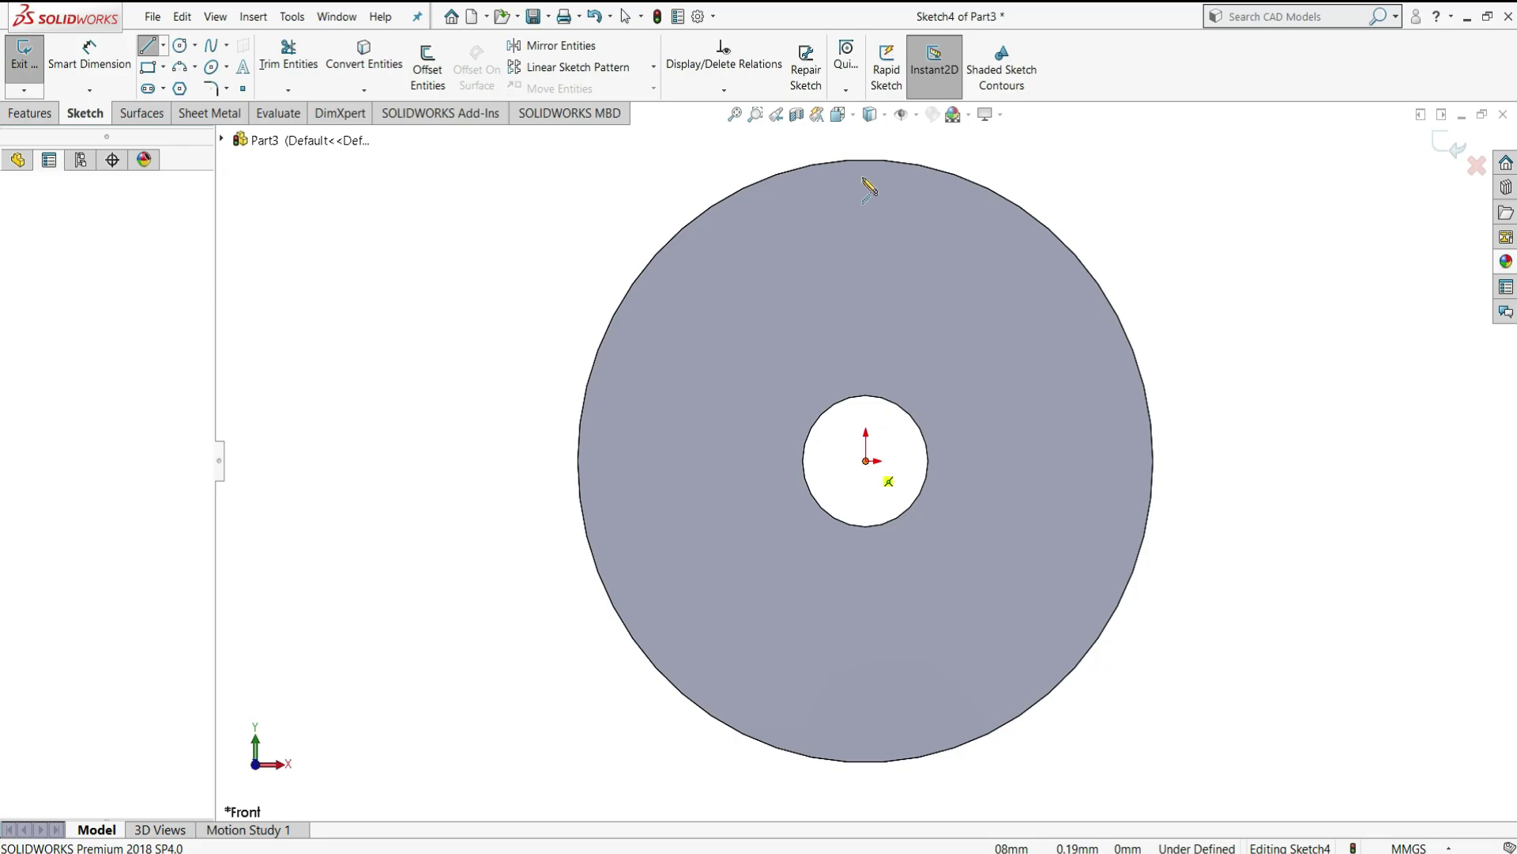
left_click(867, 138)
right_click(871, 136)
left_click(898, 174)
key("Escape")
scroll(874, 243, "up", 2)
scroll(891, 302, "down", 1)
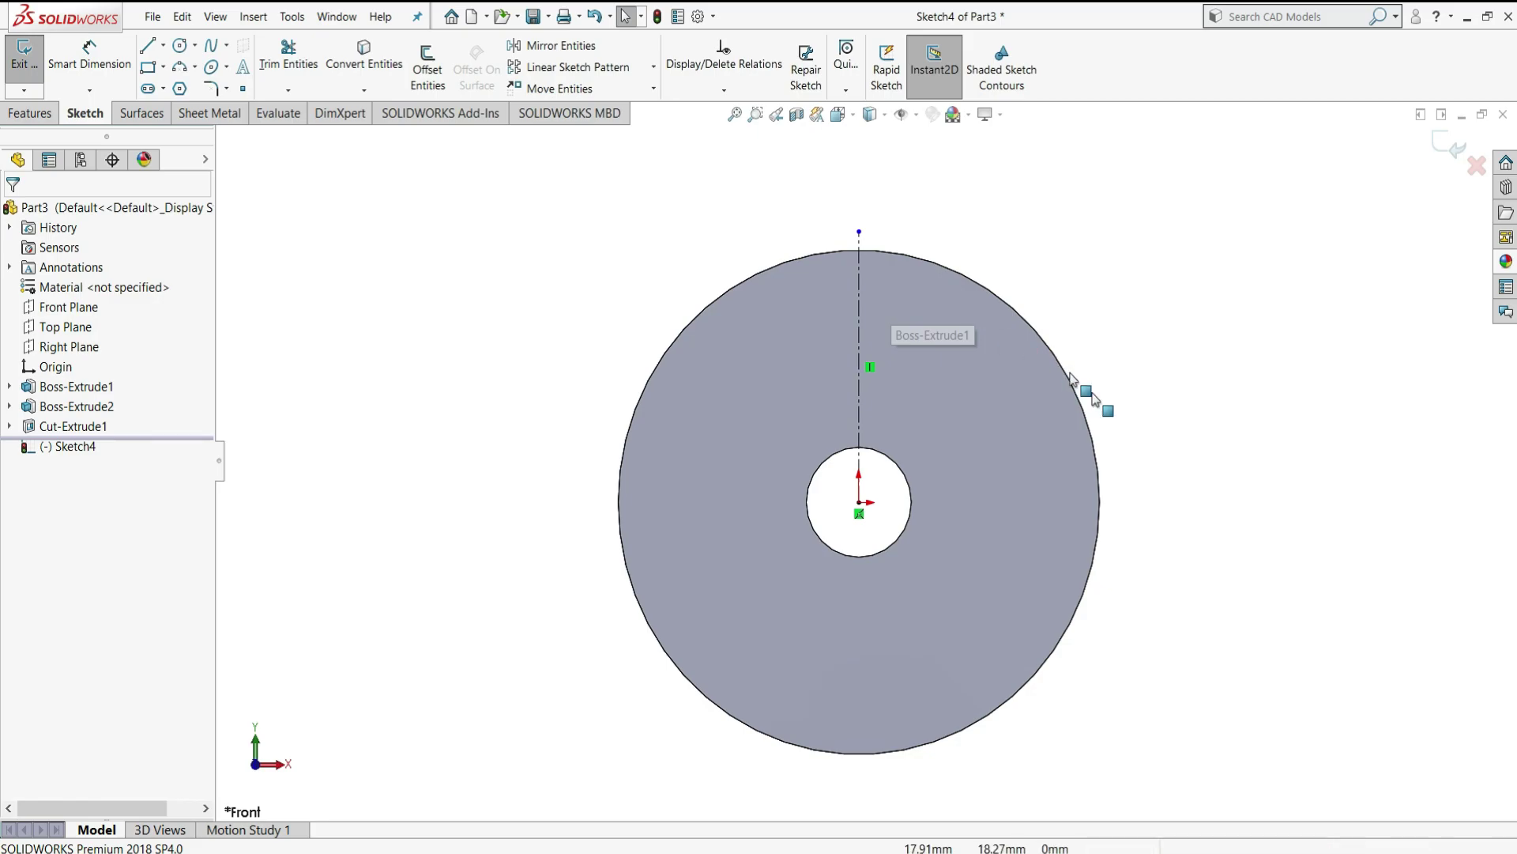
- Sketch a center rectangle about 14.3 mm wide and 6.6 mm high, centred on the upper end of the centerline
left_click(163, 67)
left_click(162, 110)
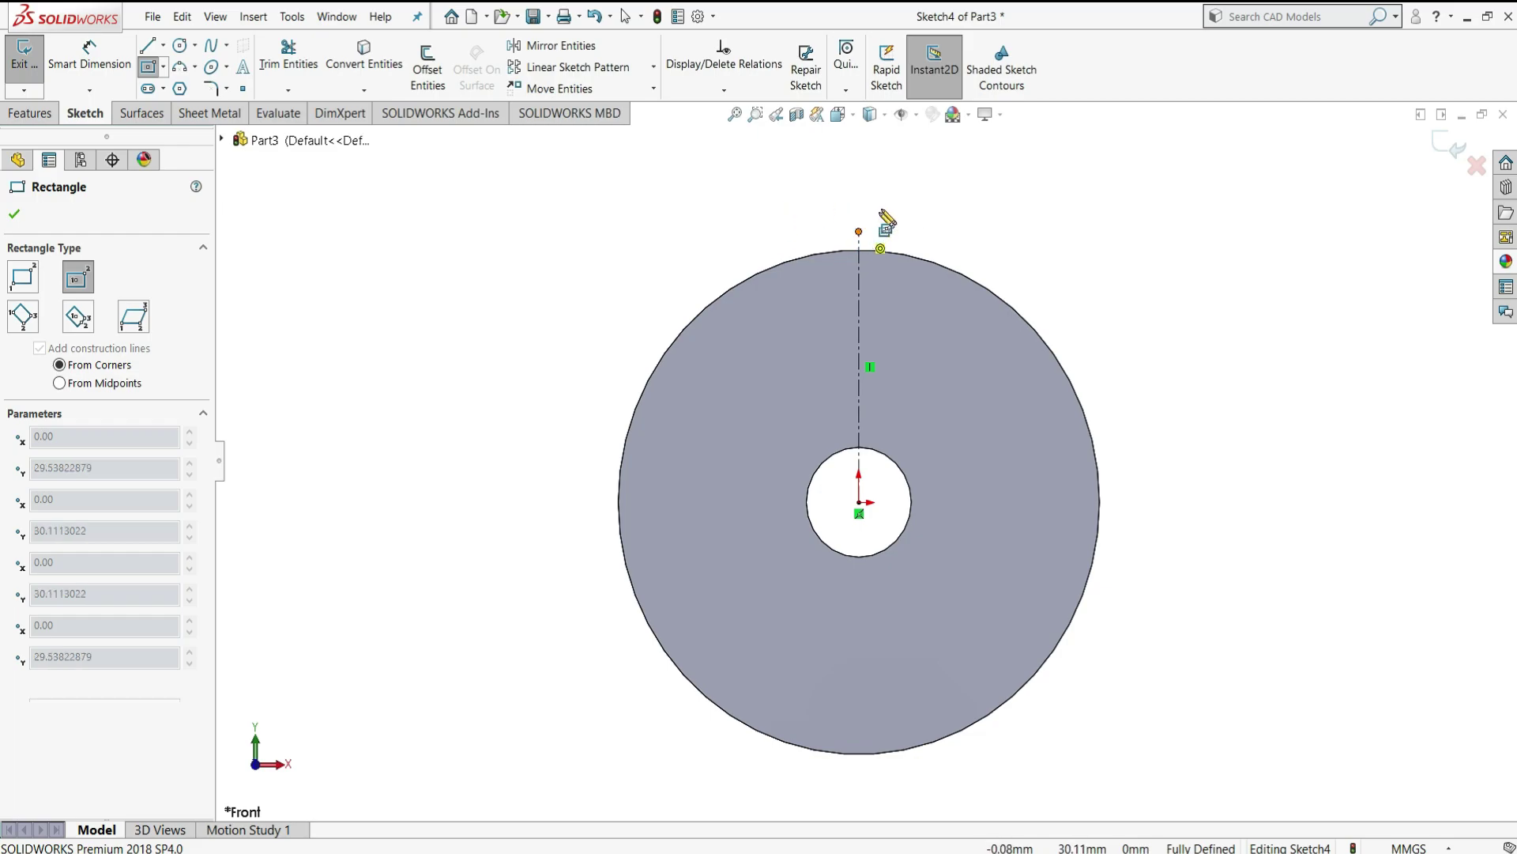
left_click(859, 232)
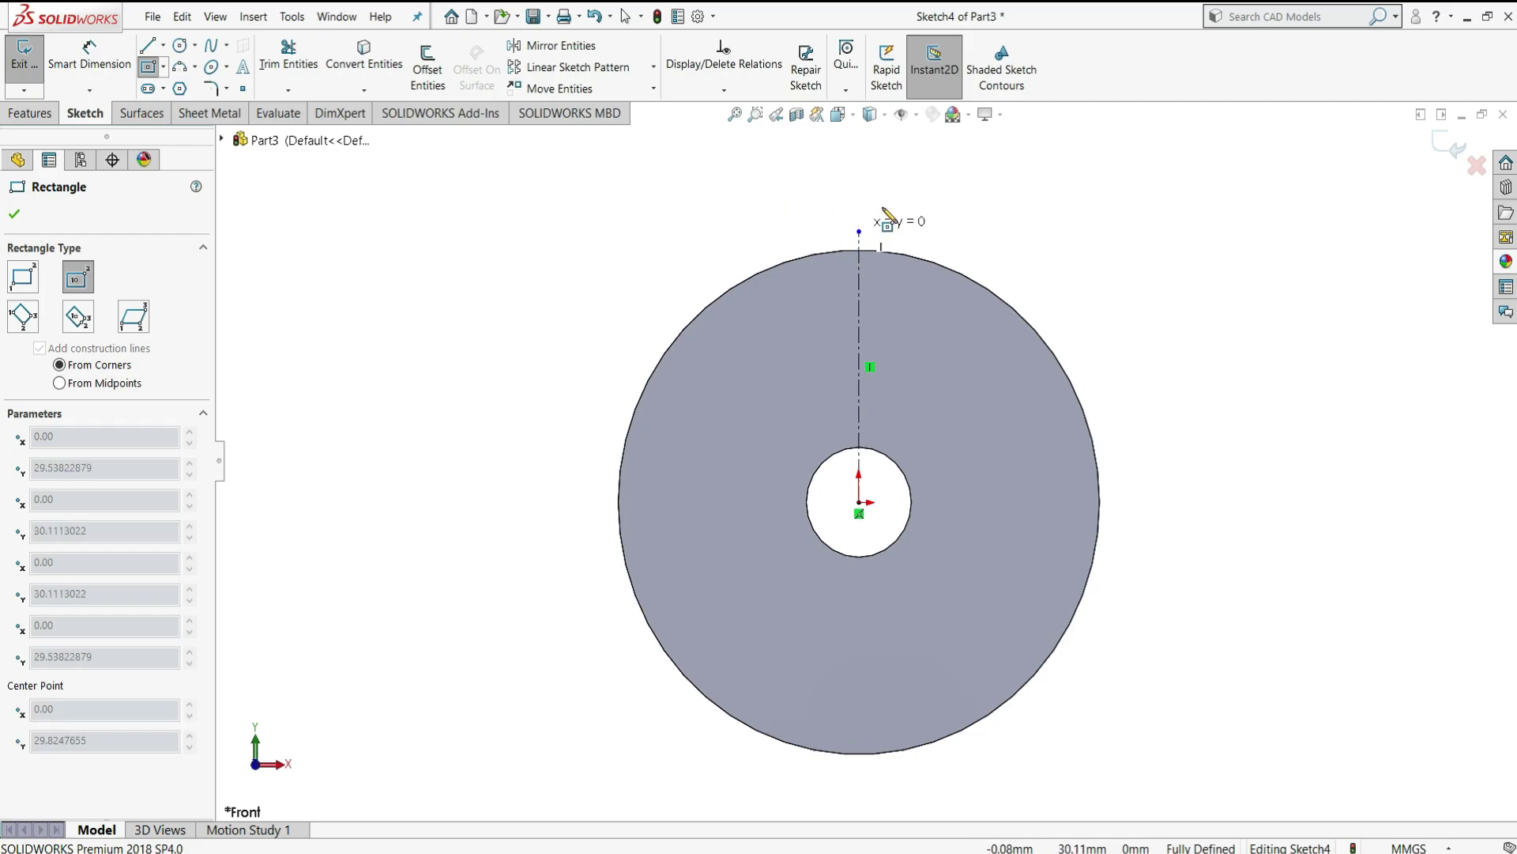
left_click(922, 202)
right_click(1000, 225)
key("Escape")
key("Escape")
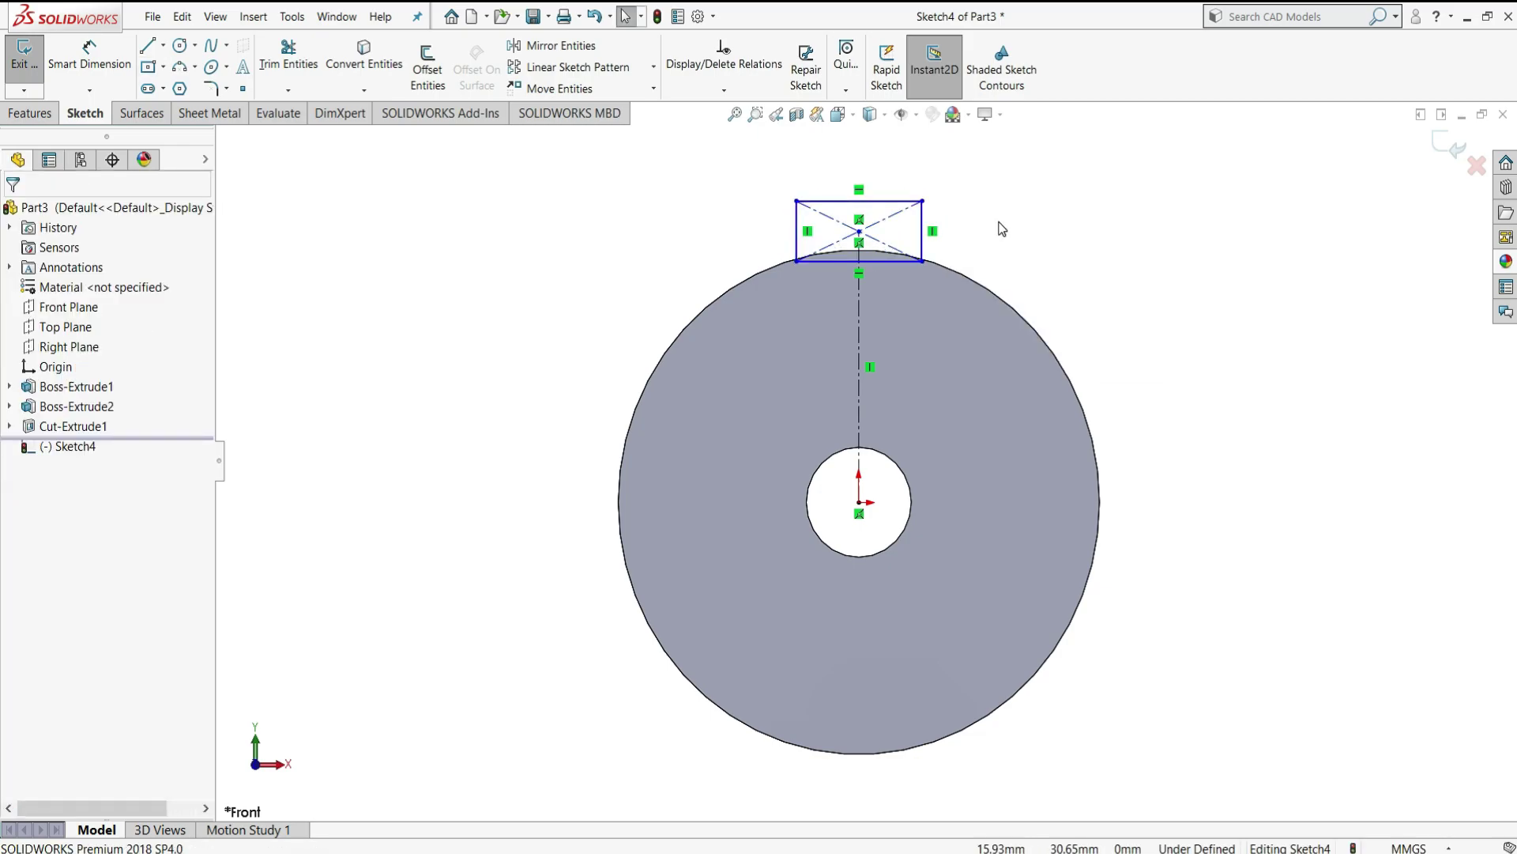
- Dimension the rectangle's height as 2 mm
left_click(81, 67)
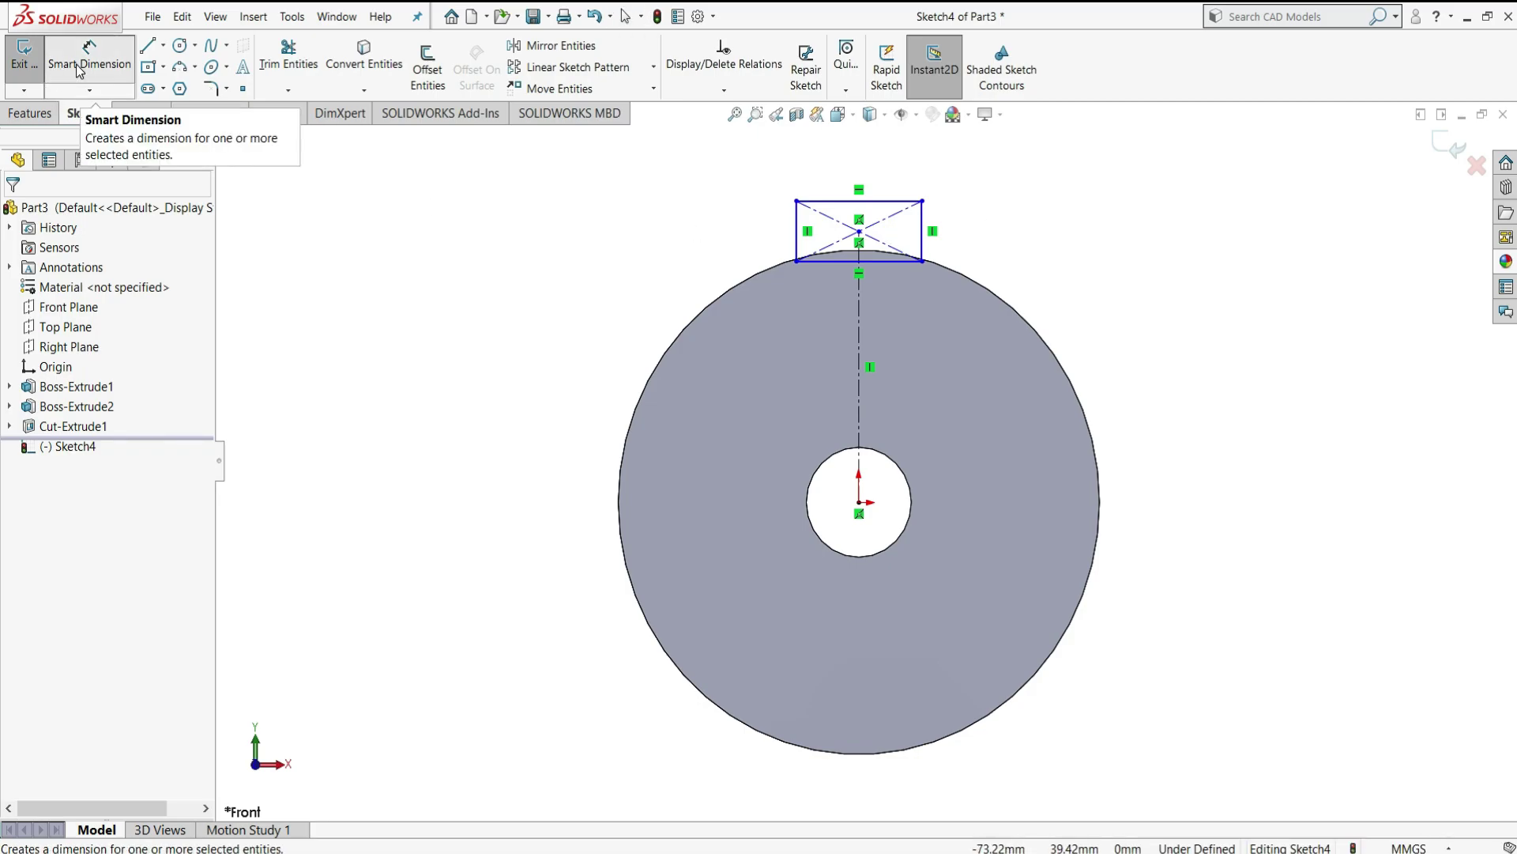
left_click(796, 231)
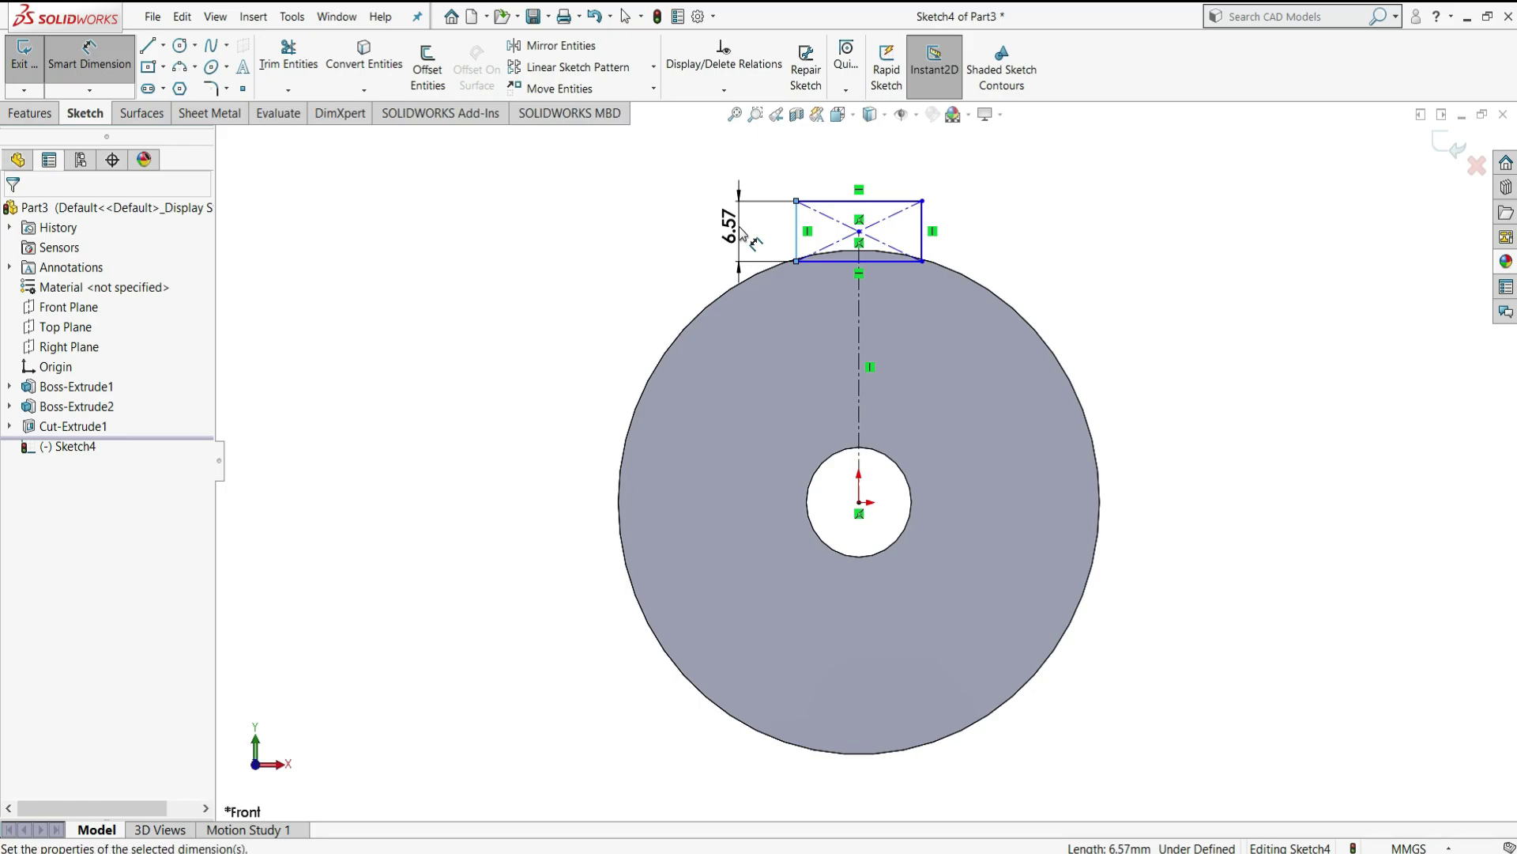
left_click(741, 229)
type("2")
key("Return")
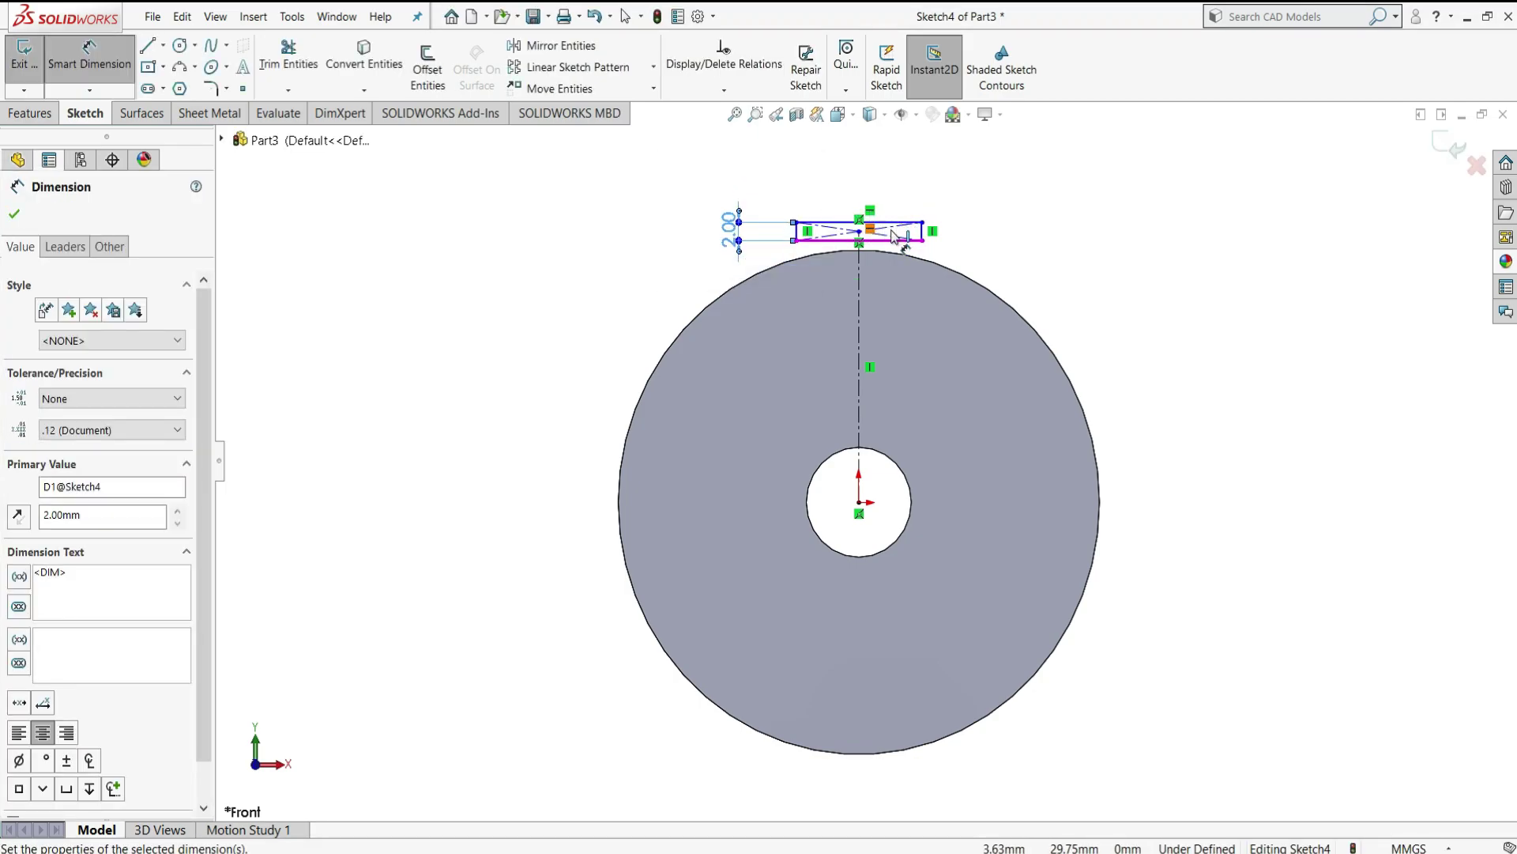
- Dimension the rectangle's width as 7.5 mm
left_click(867, 203)
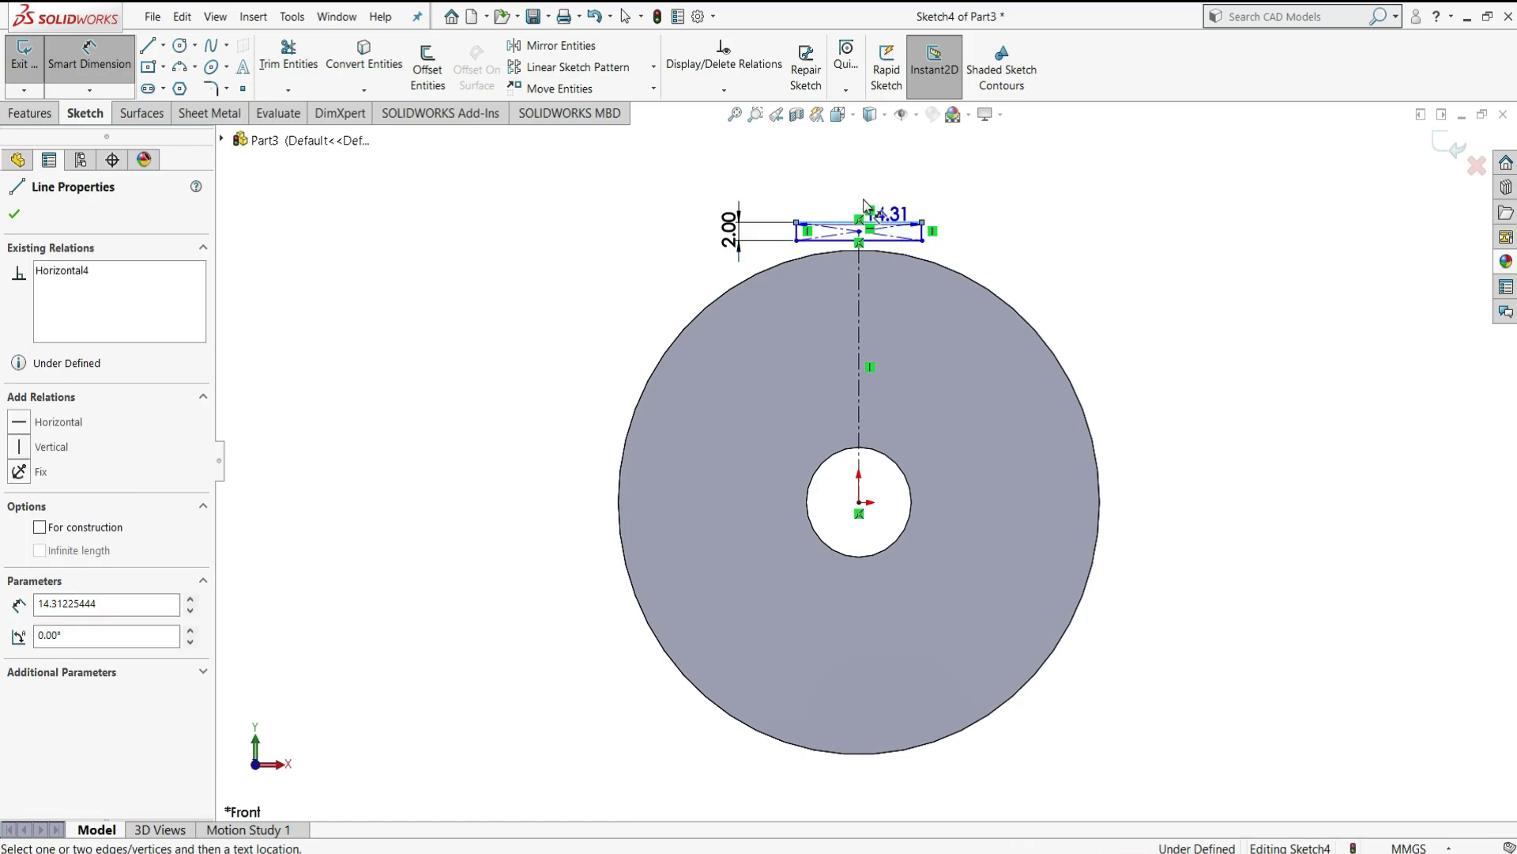
left_click(867, 202)
type("7.50")
key("Return")
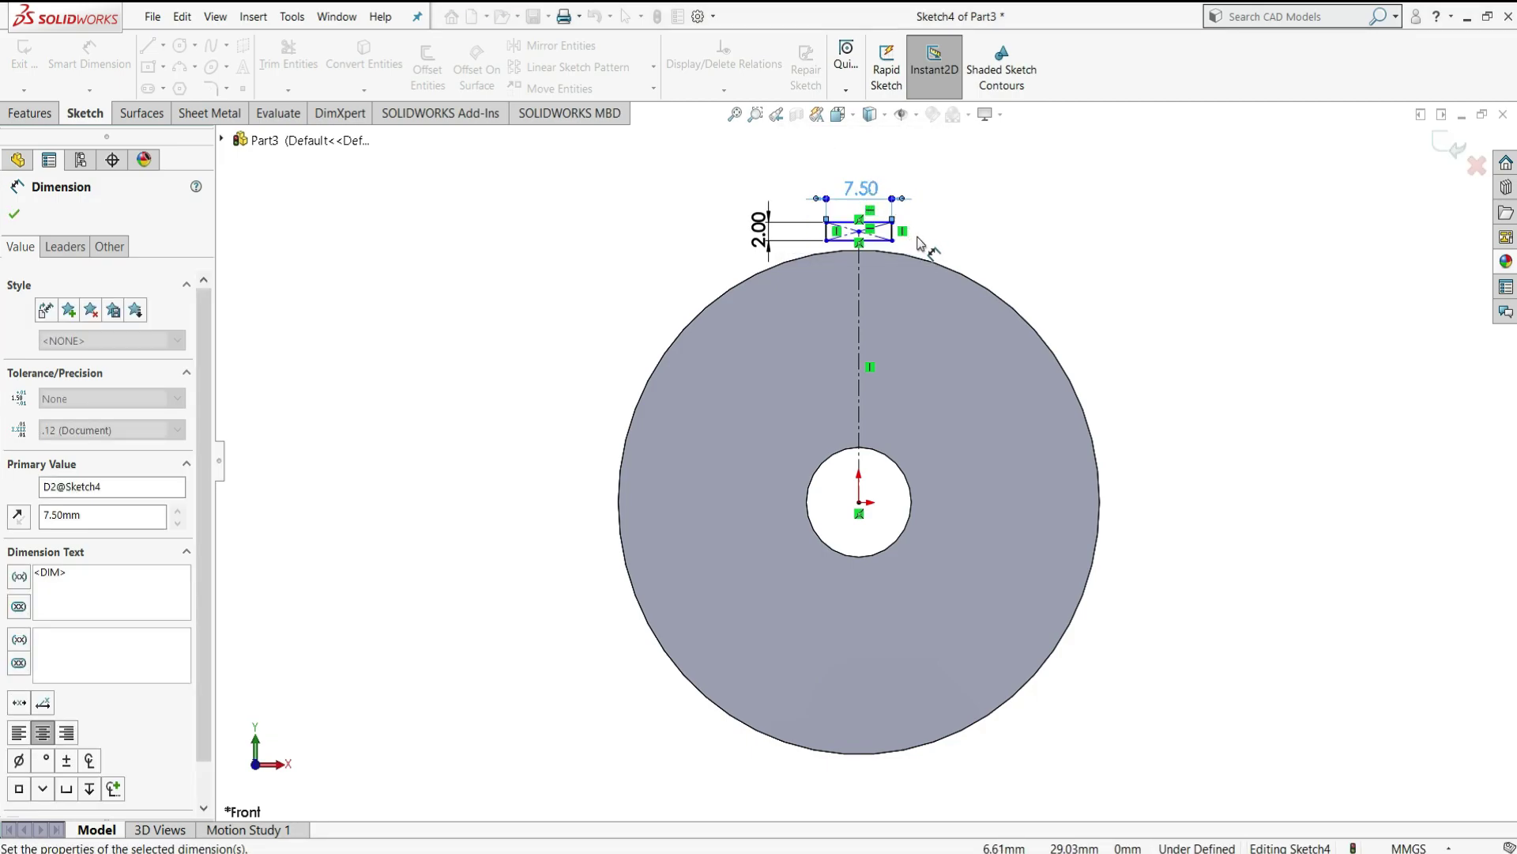
right_click(974, 168)
left_click(1035, 219)
- Dimension the vertical distance from the origin to the rectangle's lower edge as 26.5 mm
scroll(948, 277, "down", 1)
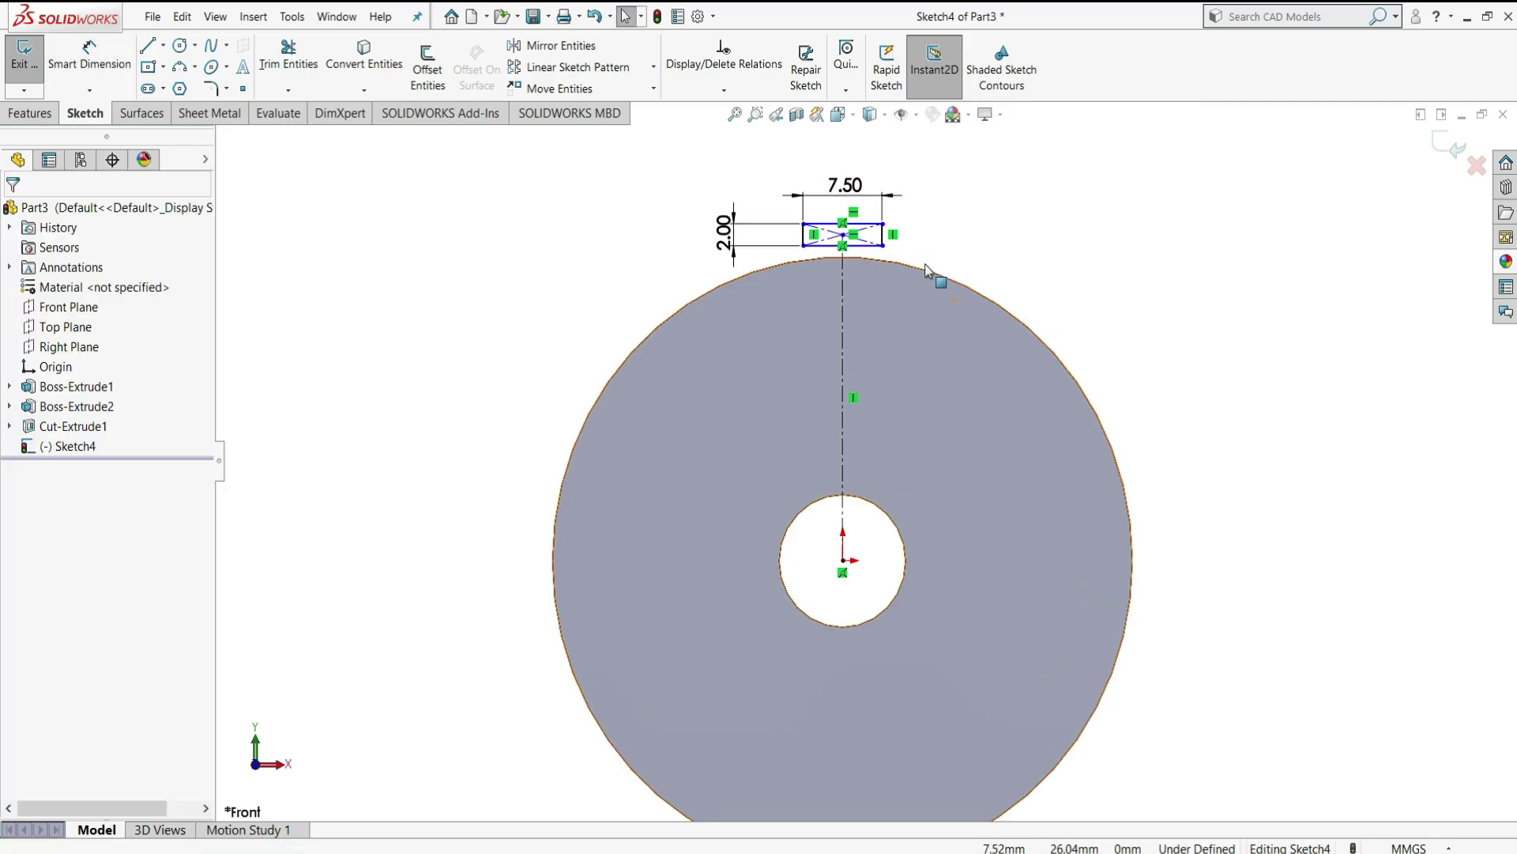
scroll(941, 264, "down", 3)
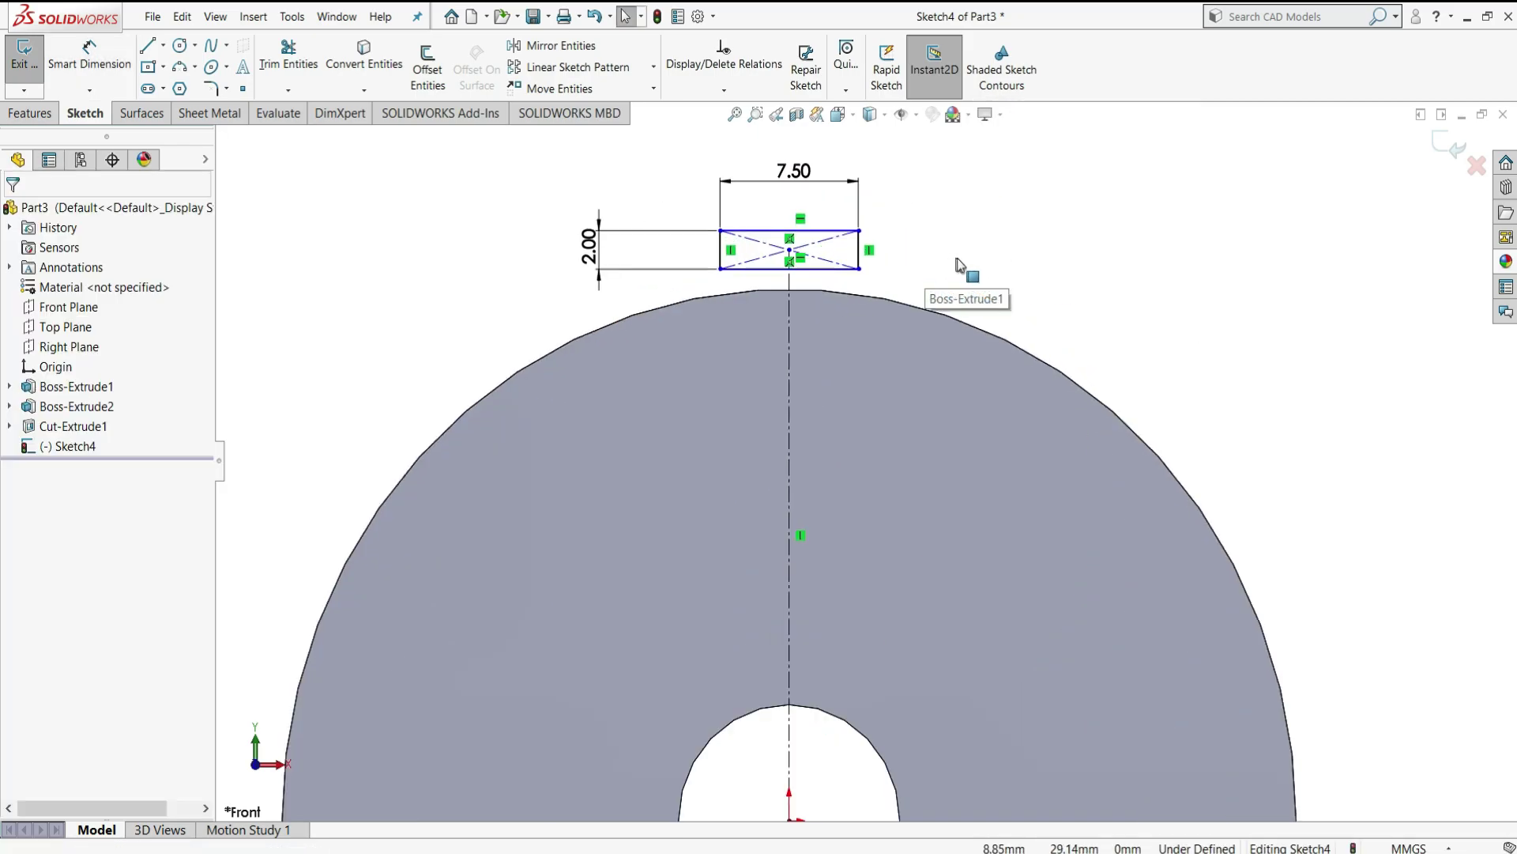
scroll(782, 297, "down", 1)
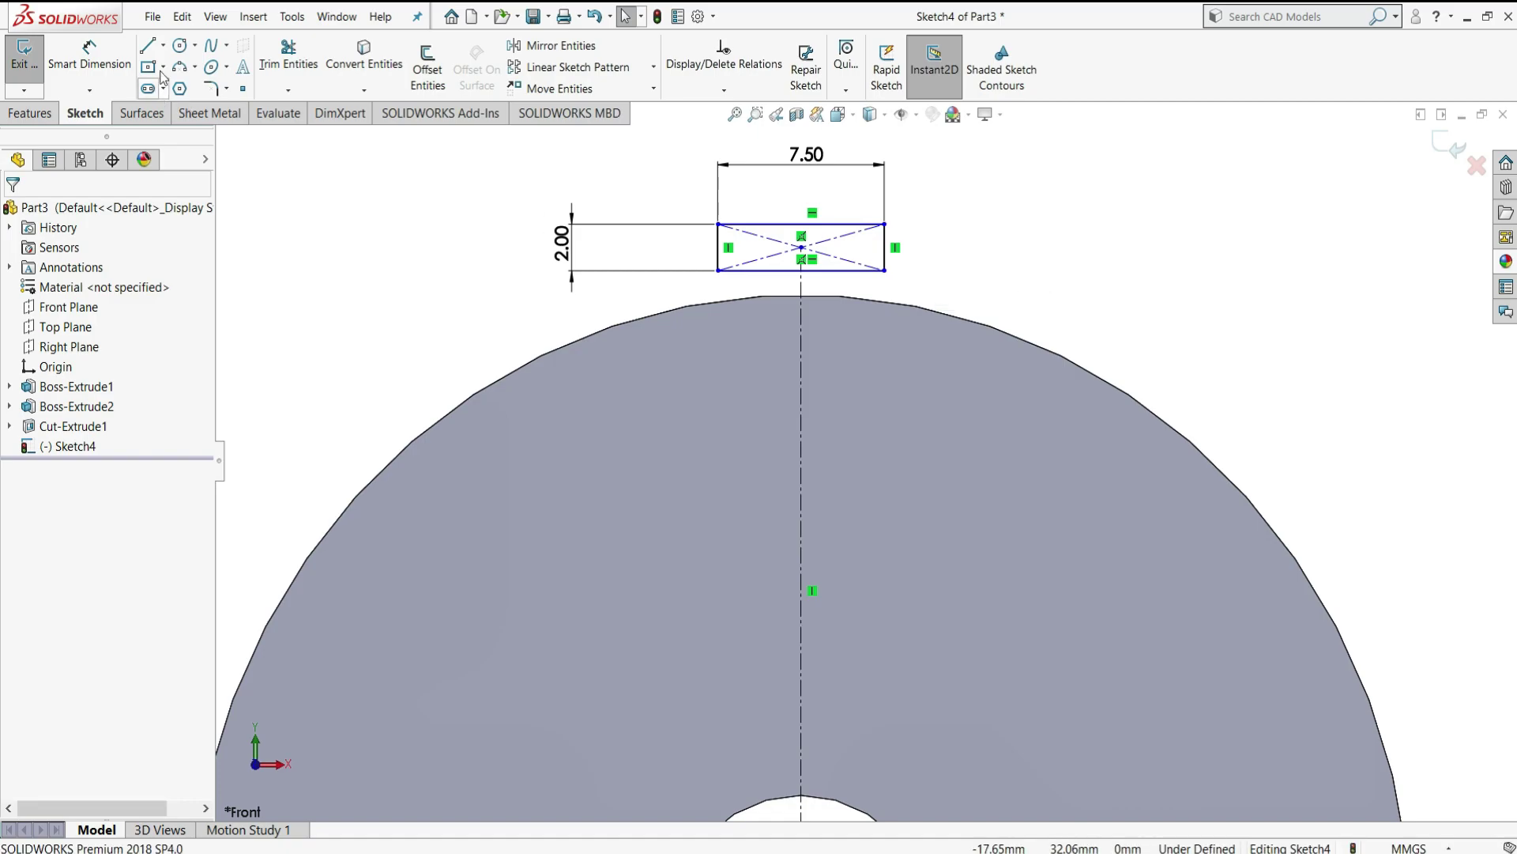
left_click(89, 57)
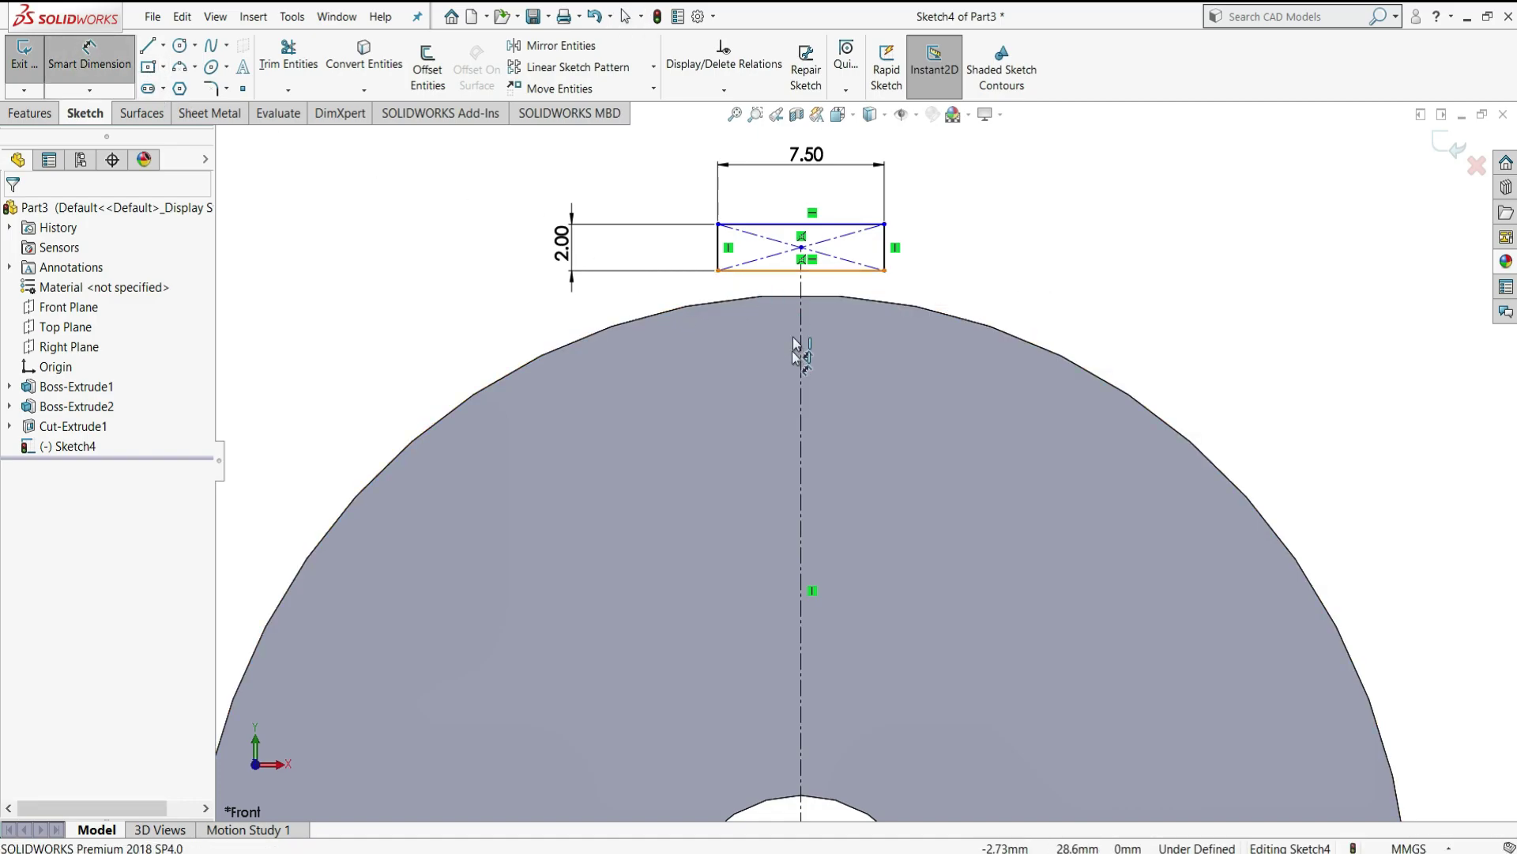
left_click(735, 270)
scroll(723, 285, "up", 3)
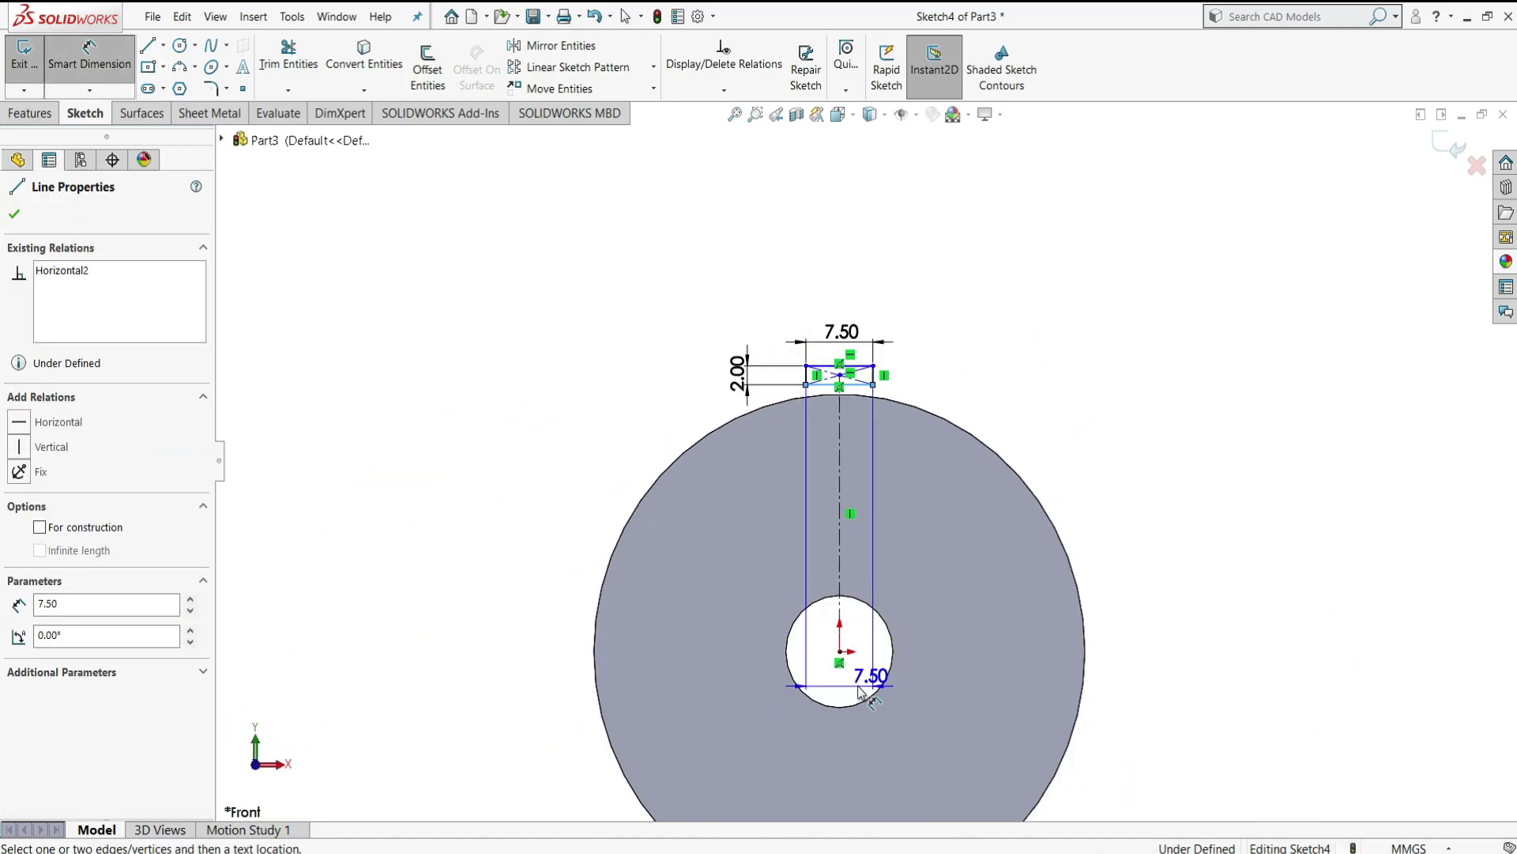
left_click(840, 652)
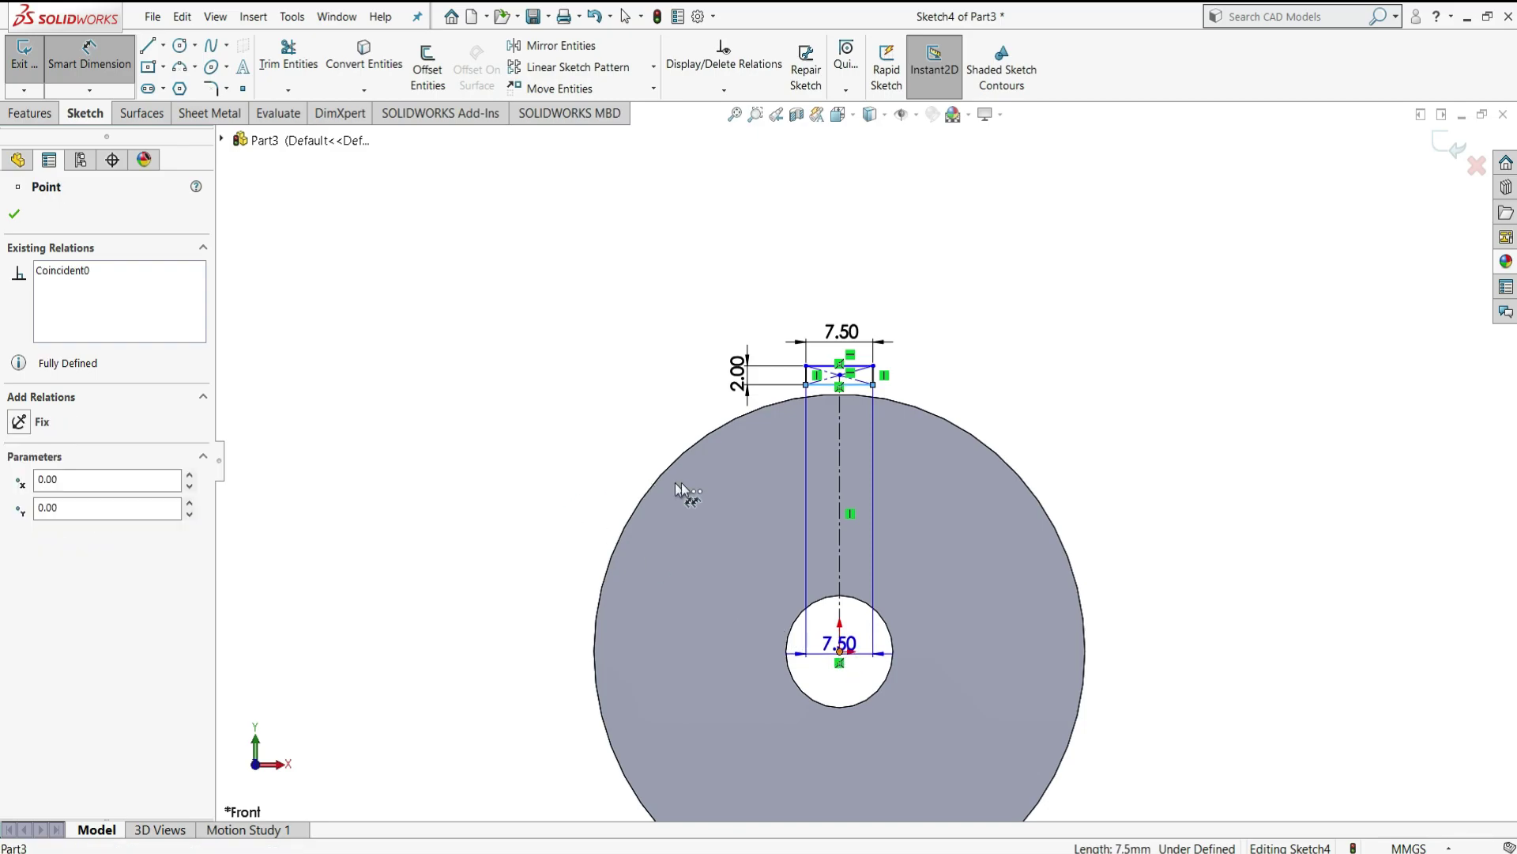
left_click(629, 477)
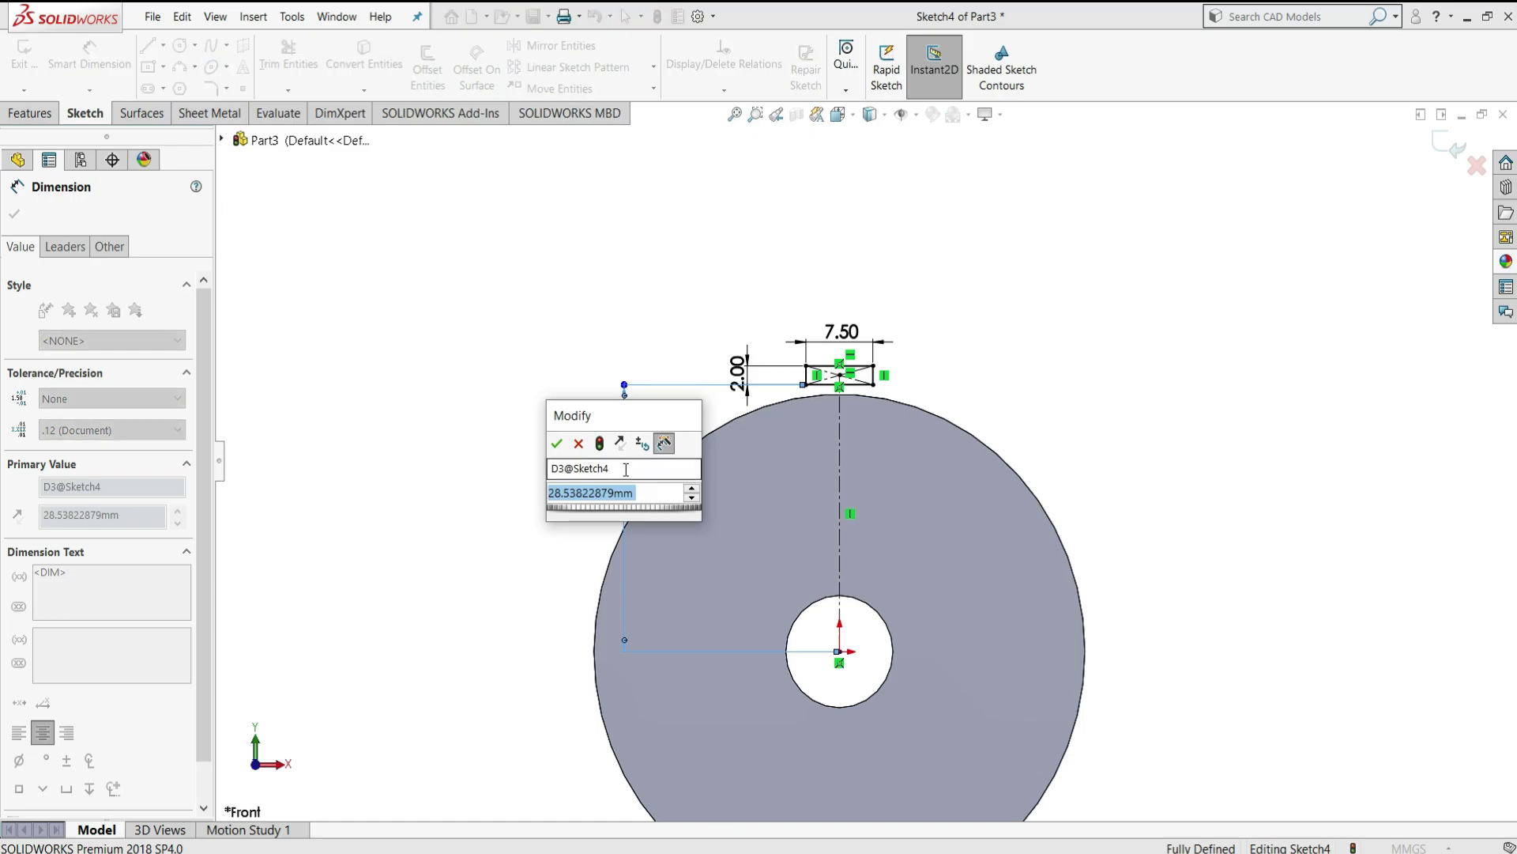
type("26.5")
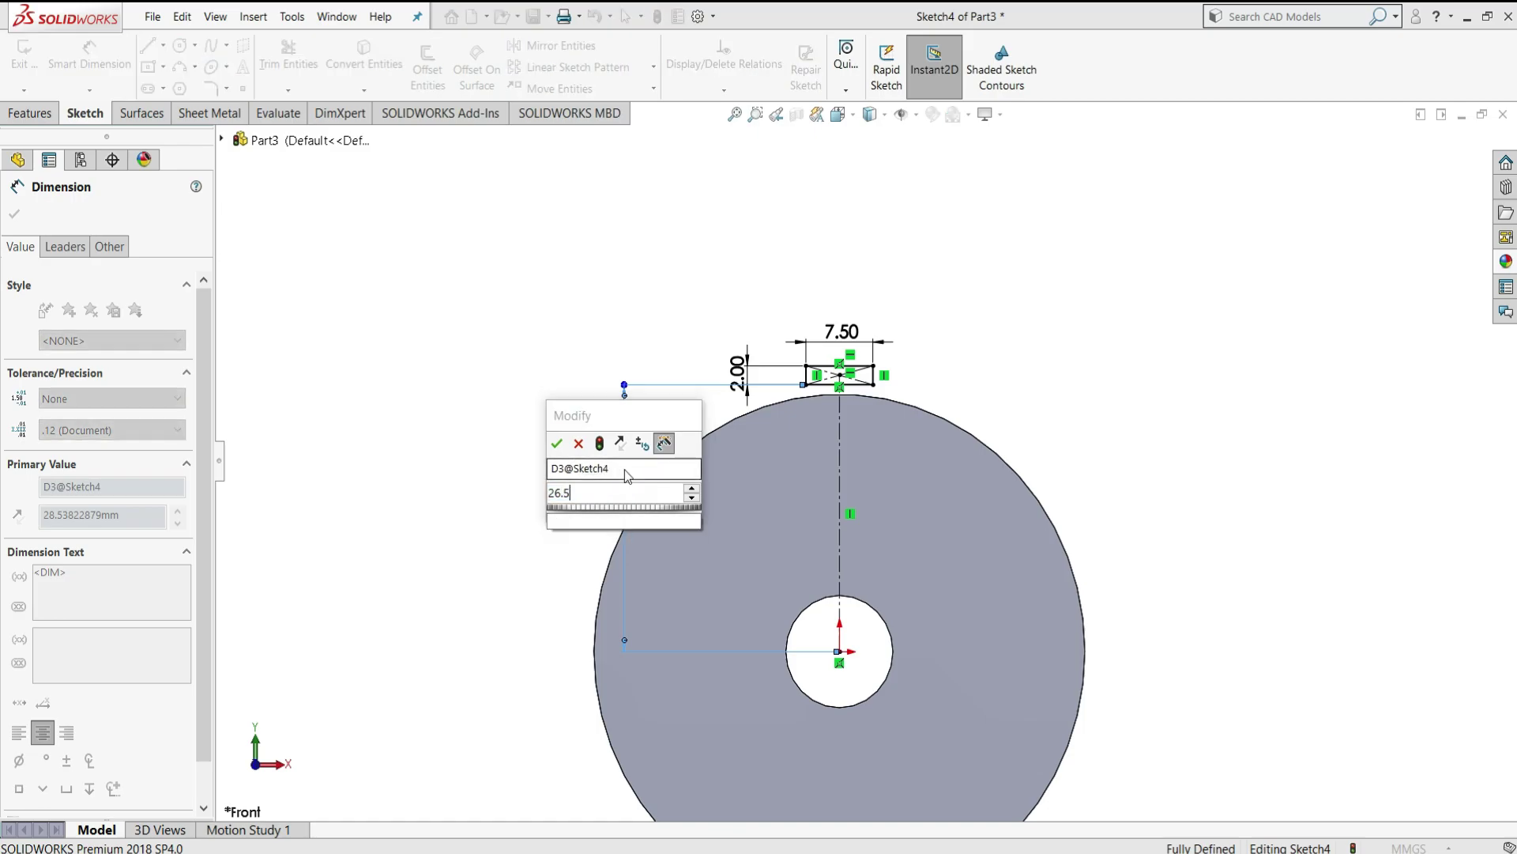
key("Return")
right_click(553, 371)
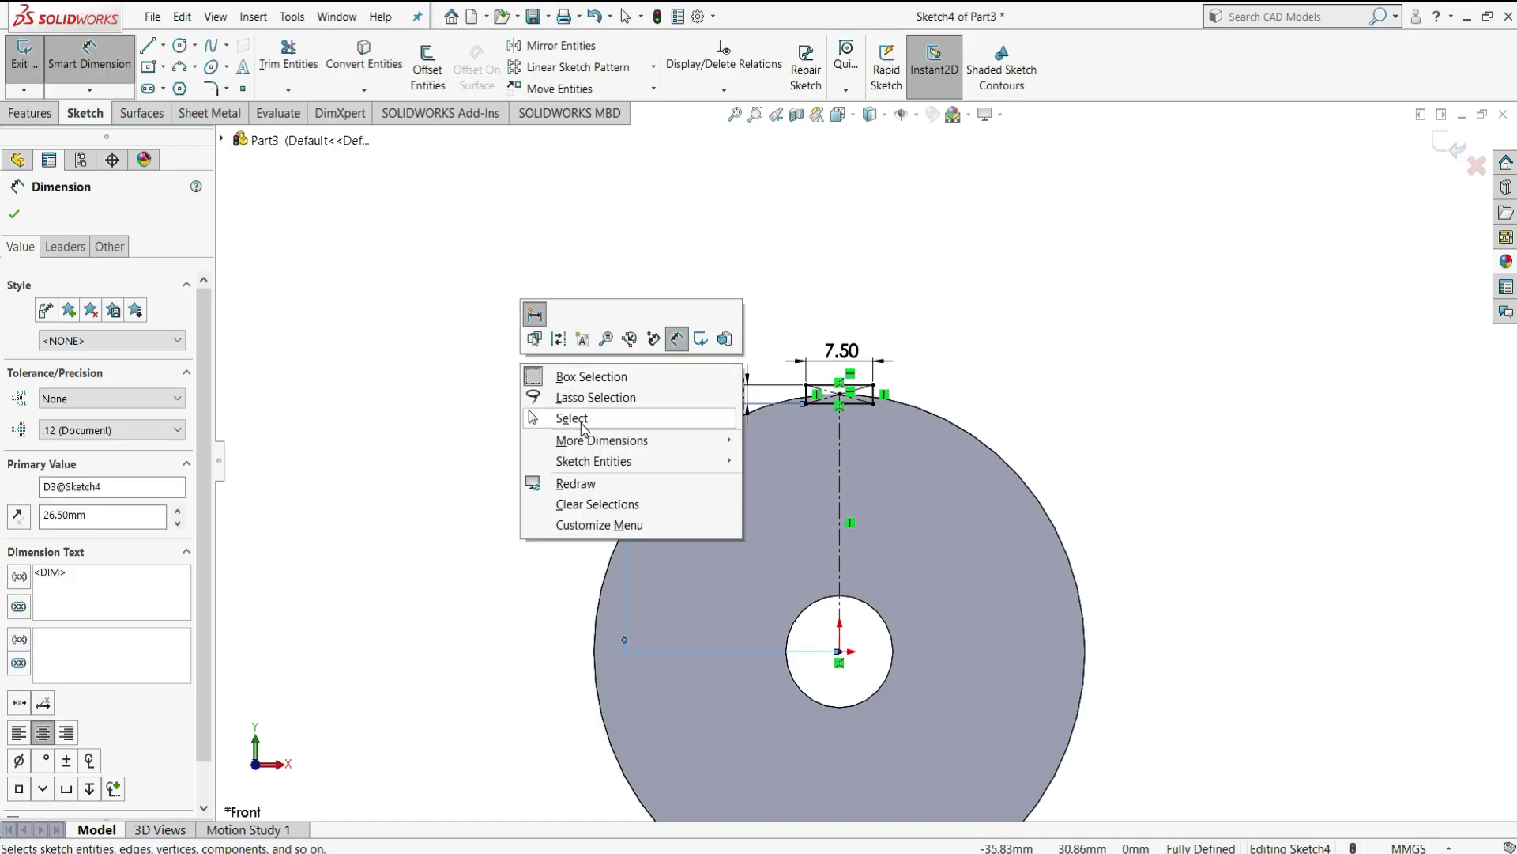
left_click(577, 419)
- Sketch a circle about 3.8 mm in diameter, centred on the centerline just below the rectangle's lower edge
scroll(858, 439, "down", 8)
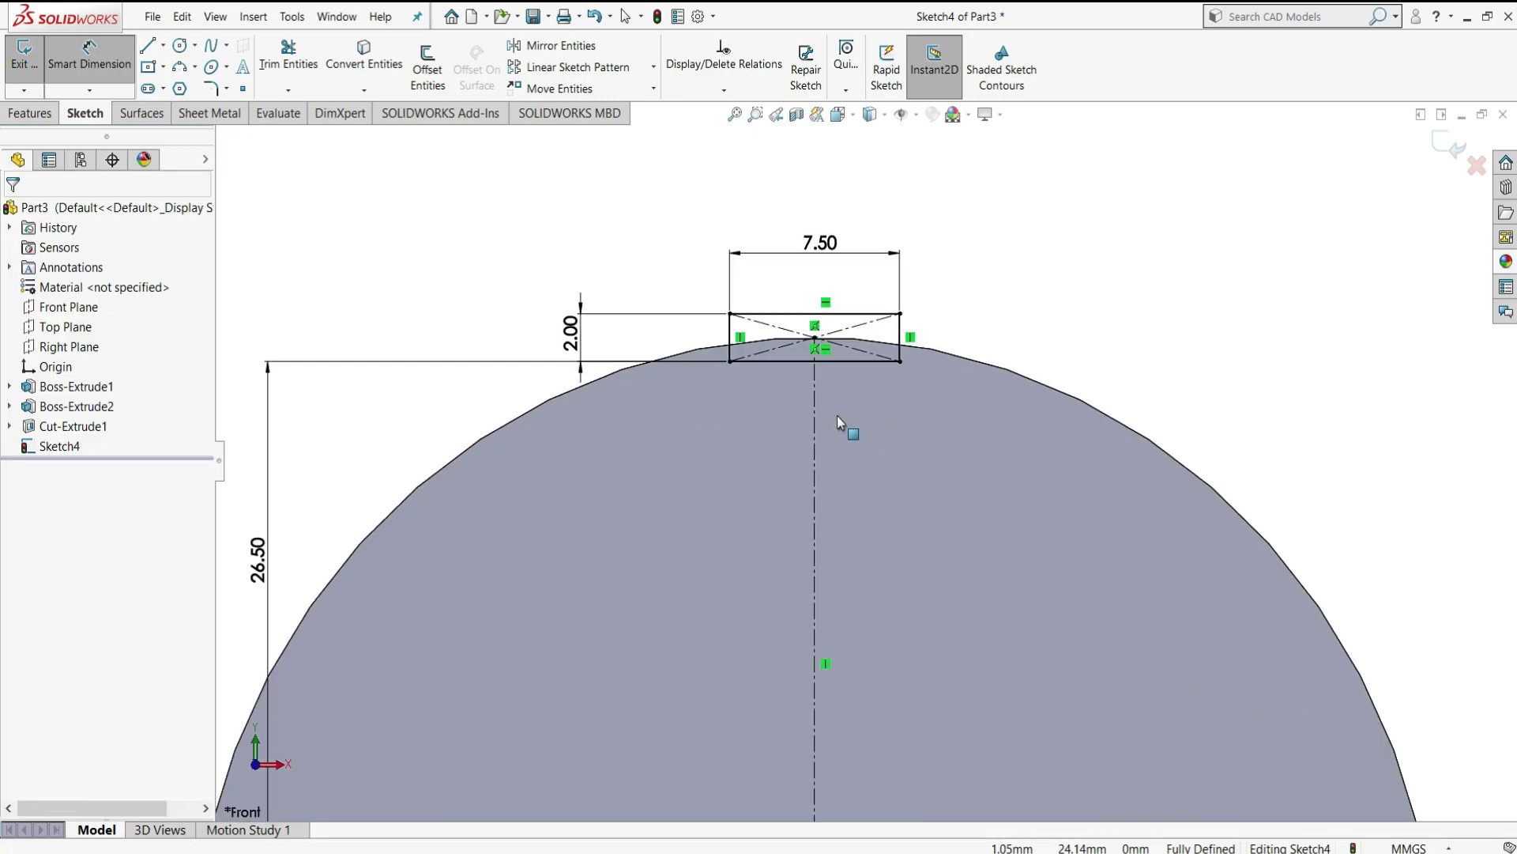
scroll(822, 392, "down", 3)
scroll(815, 382, "down", 2)
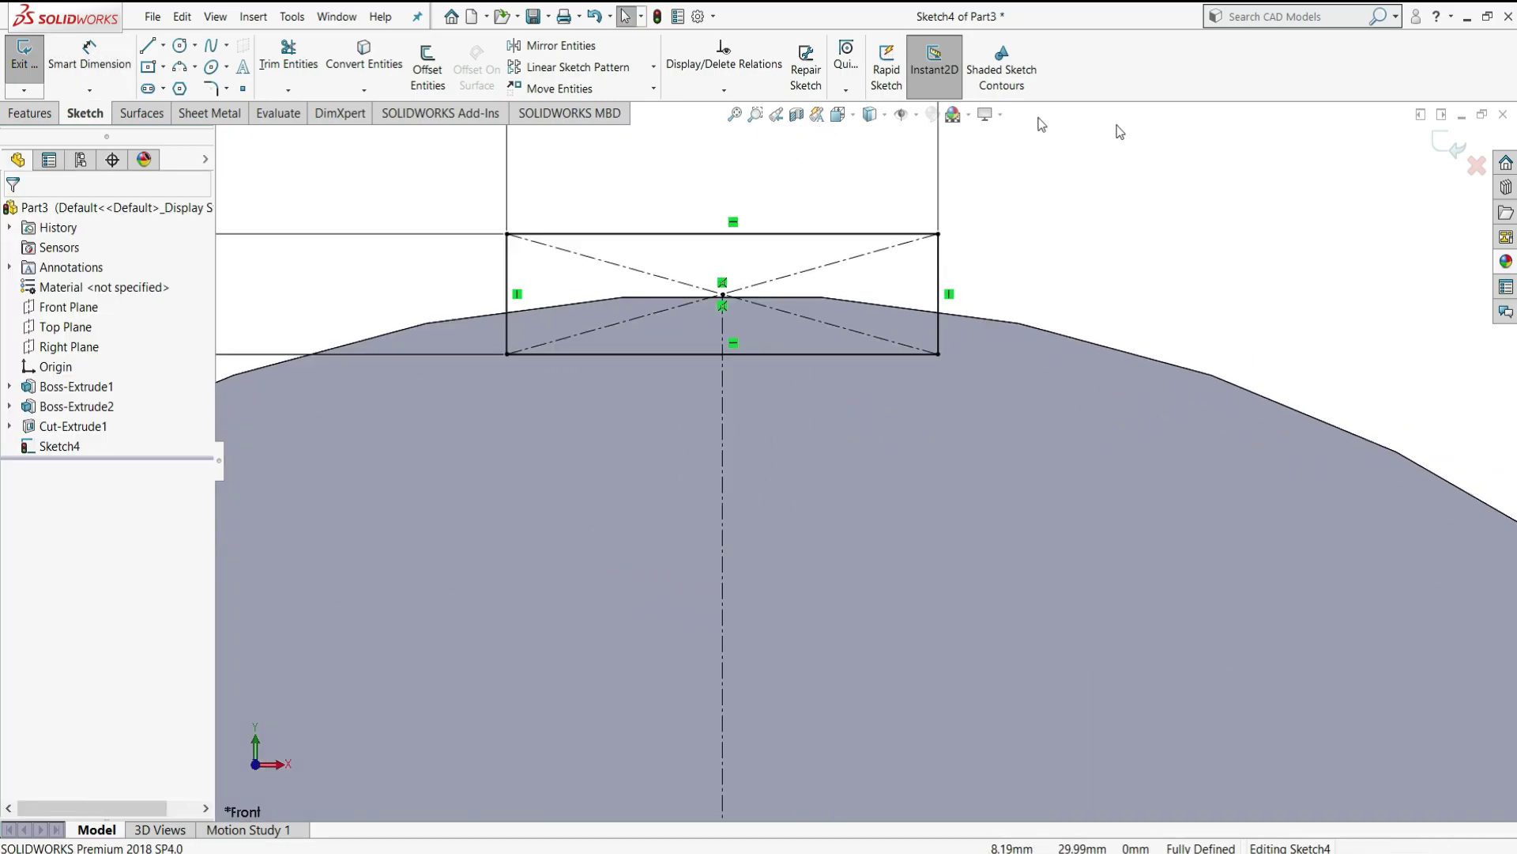
key("c")
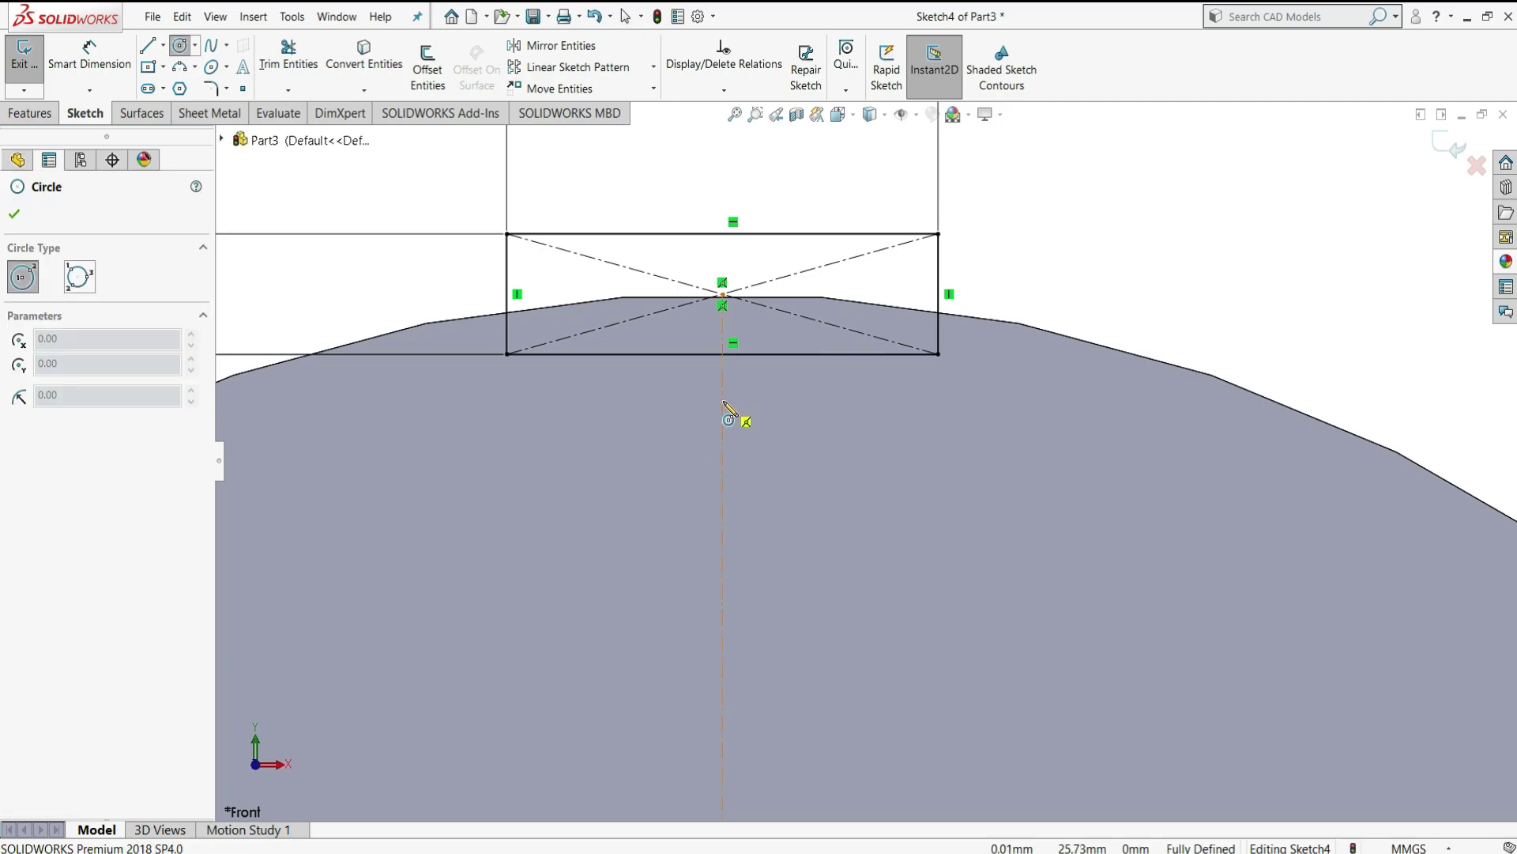
left_click_drag(723, 401, 829, 350)
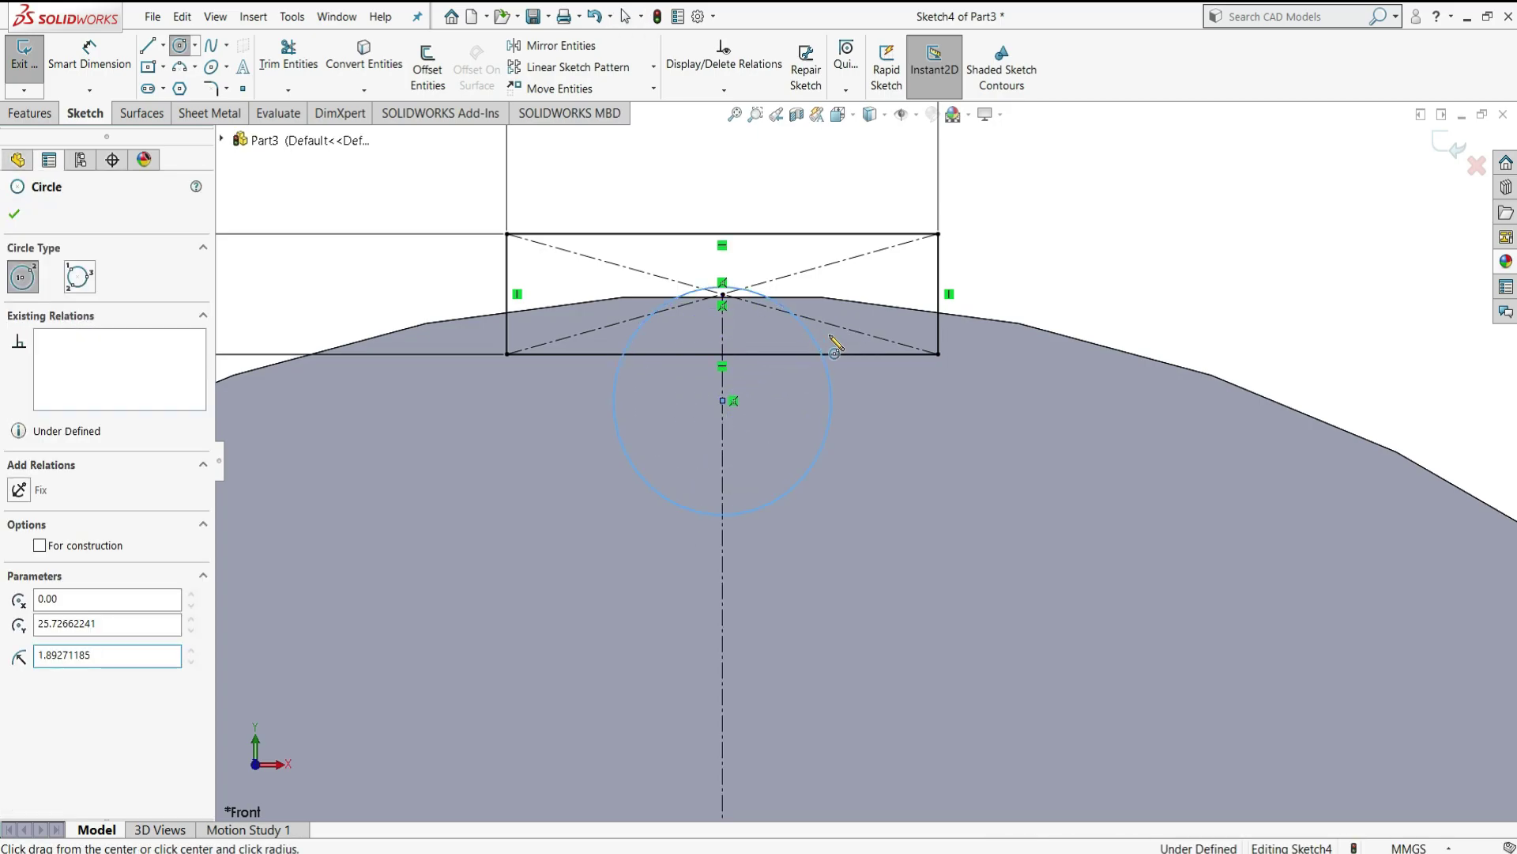
right_click(834, 348)
left_click(847, 347)
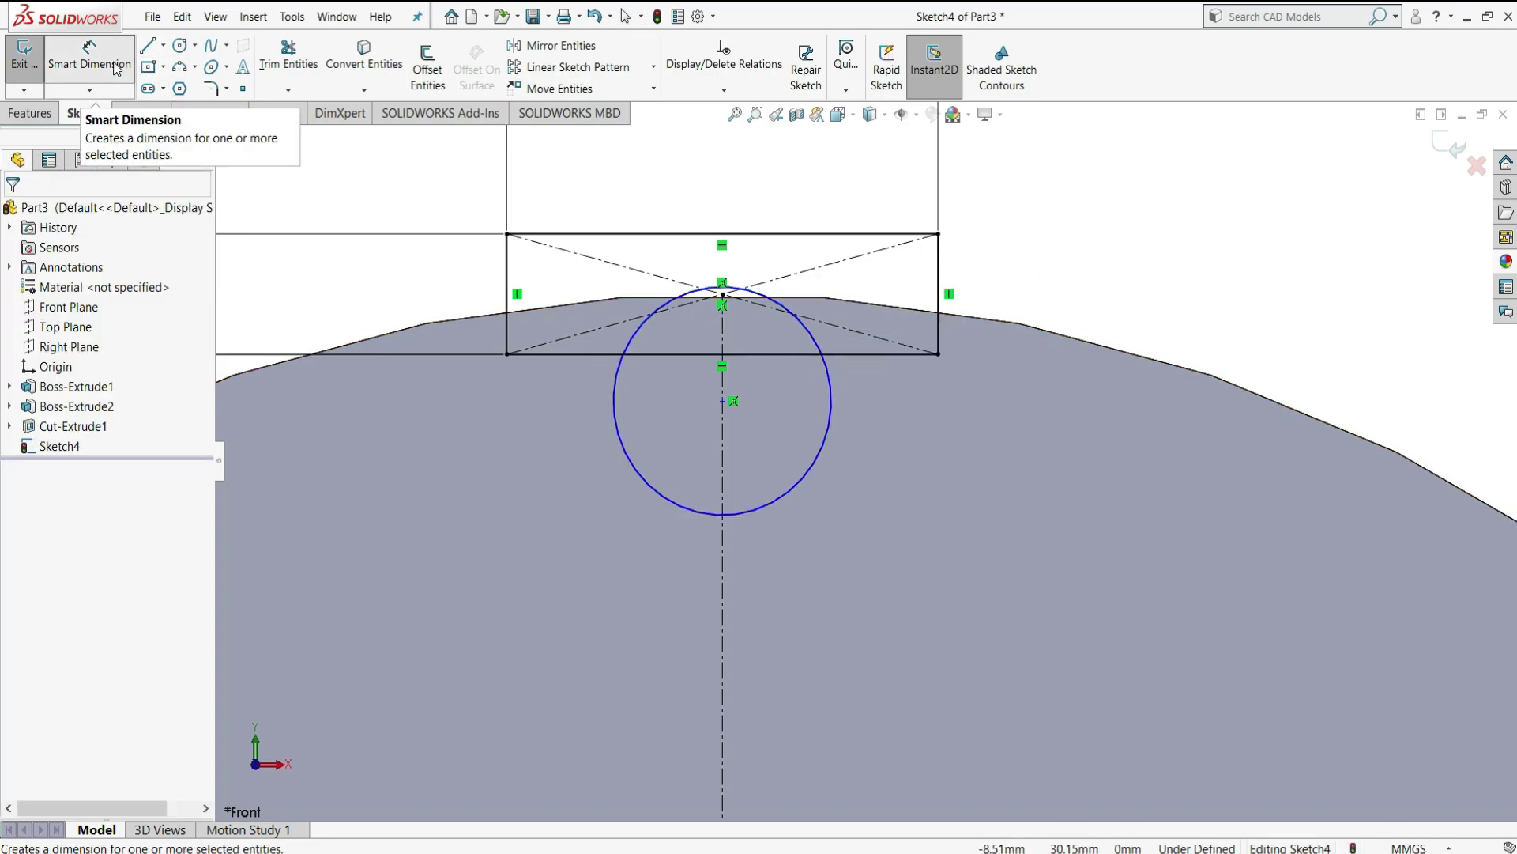
- Dimension the circle's diameter as 6 mm
left_click(89, 59)
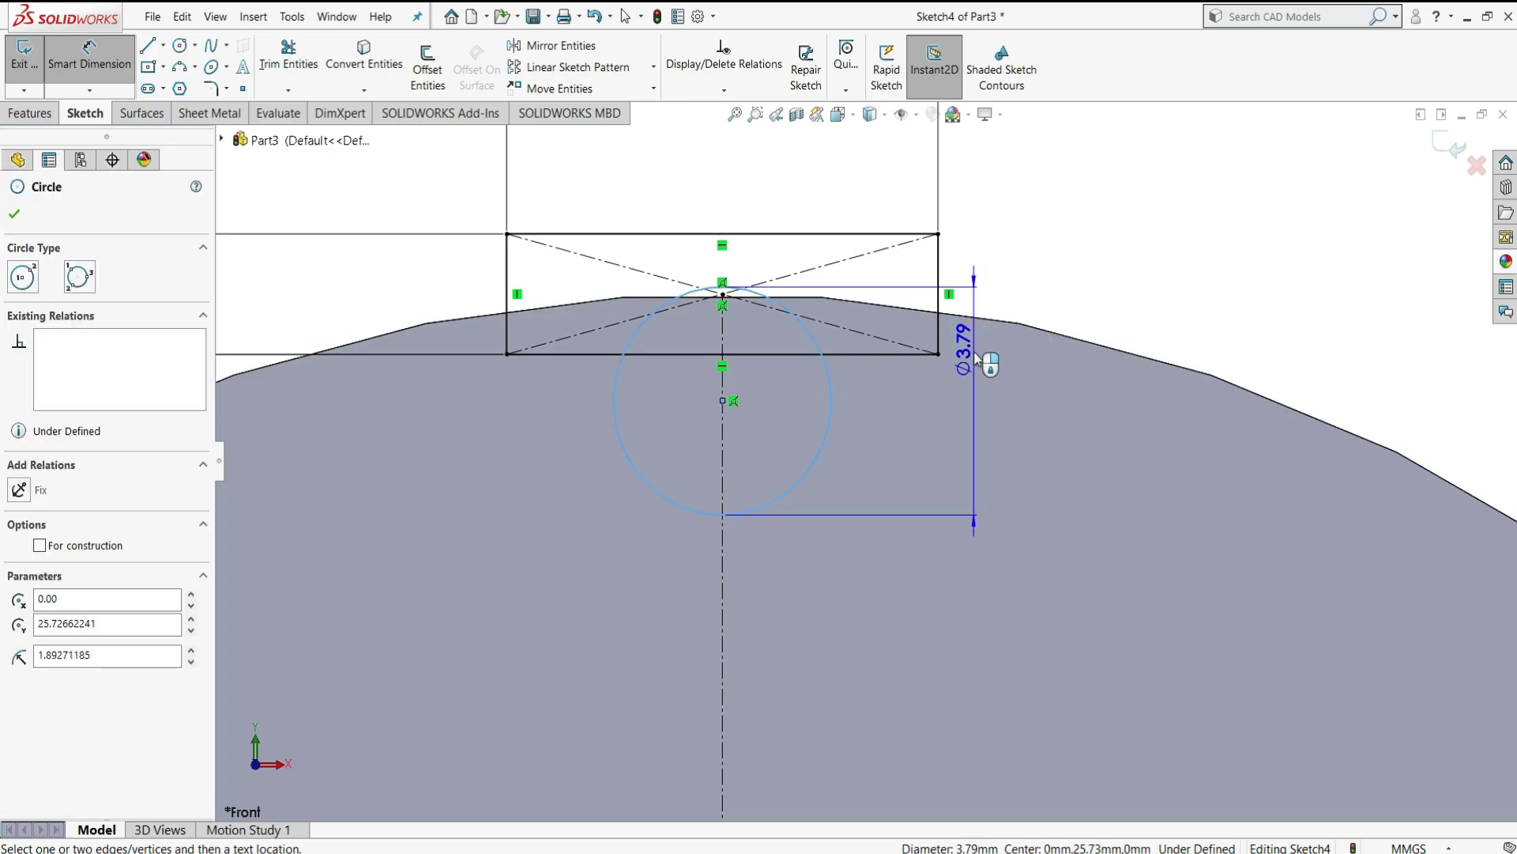
left_click(984, 362)
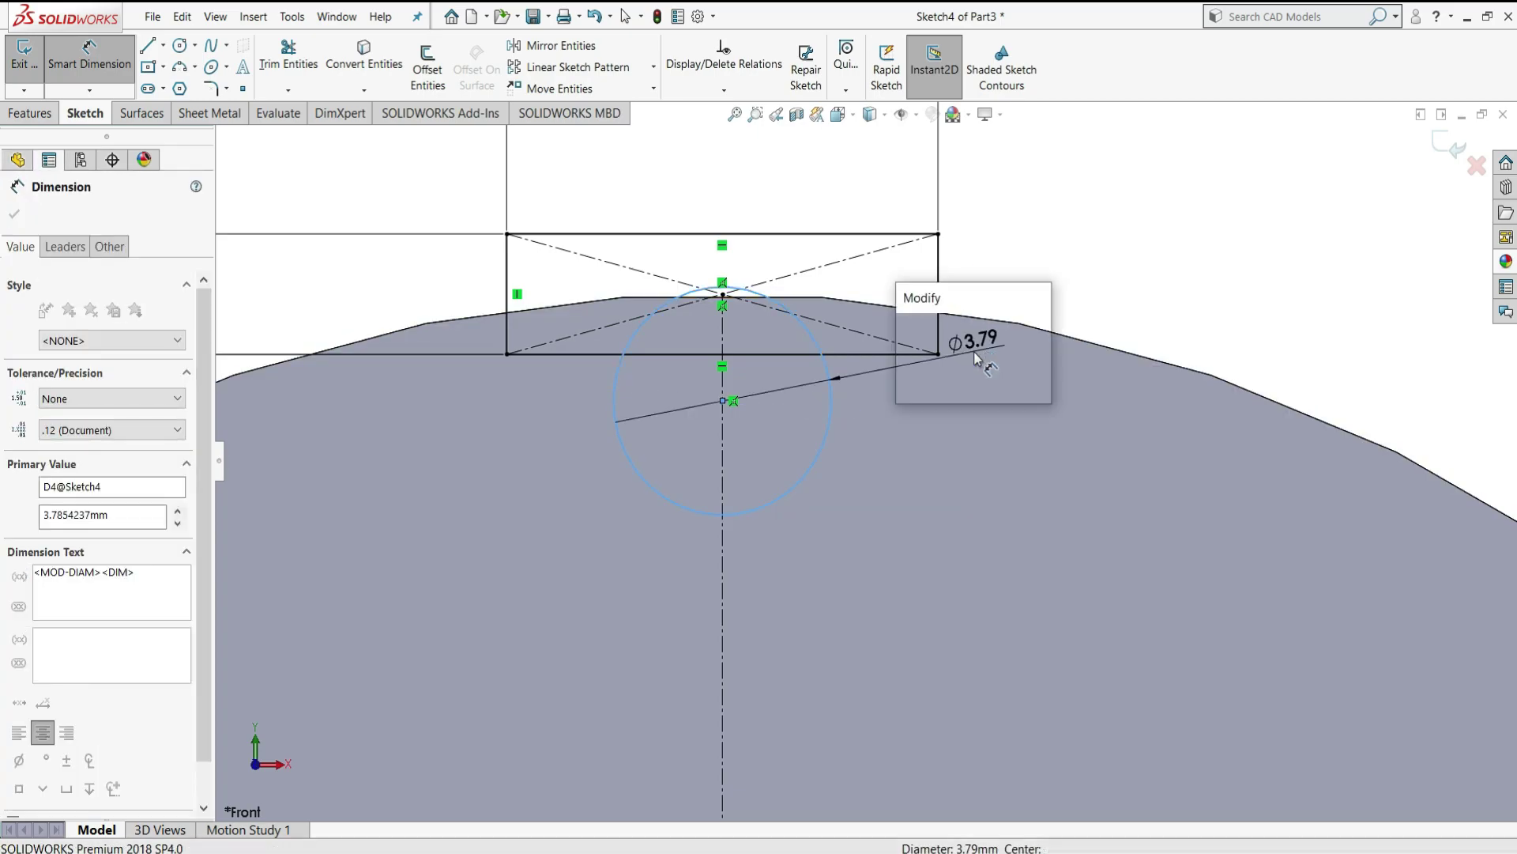
type("6")
key("Return")
right_click(1062, 291)
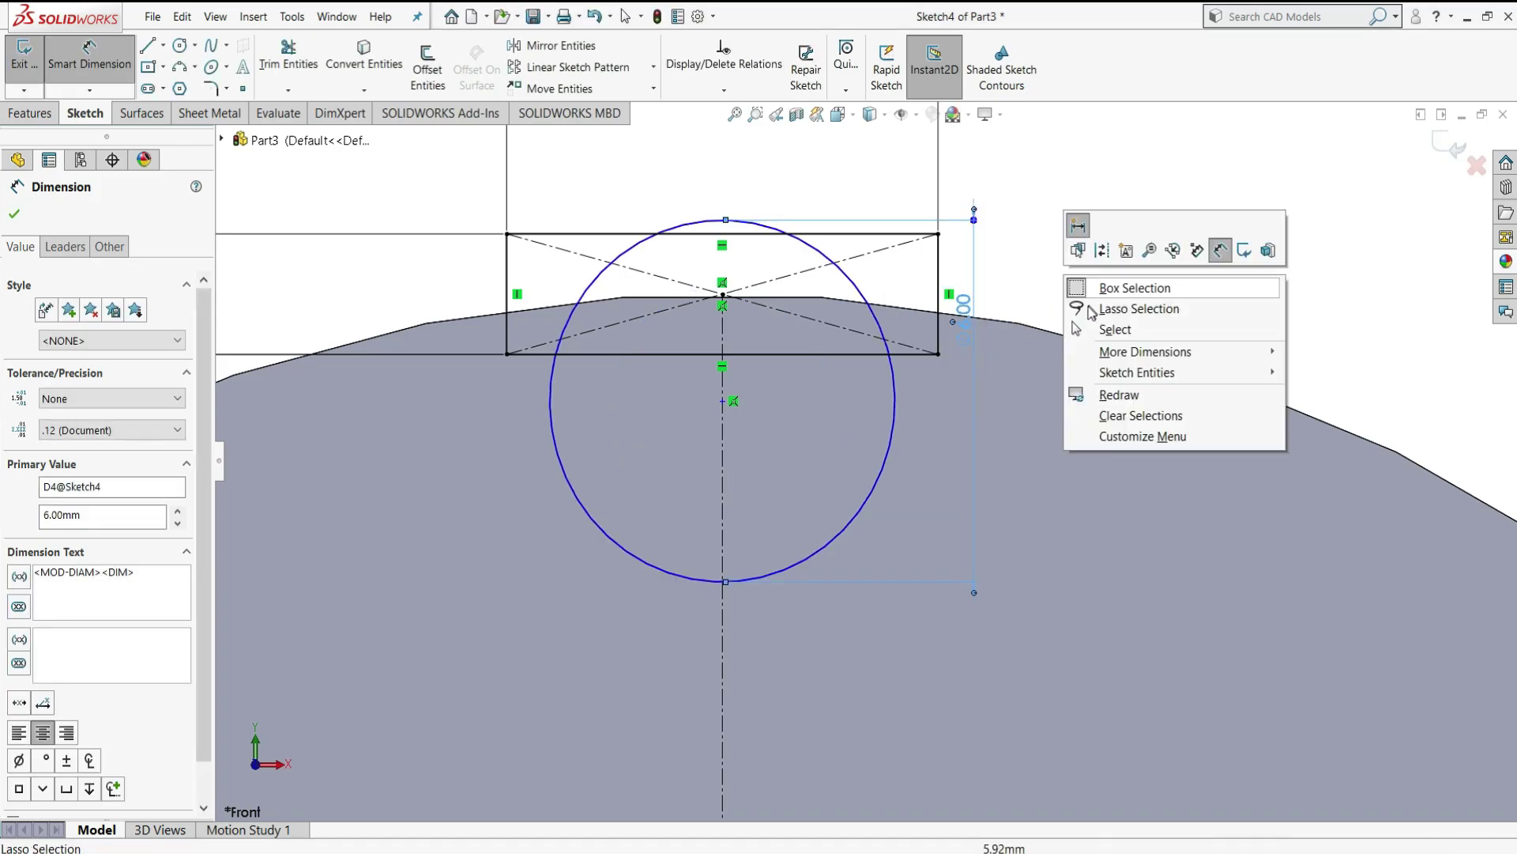
left_click(1118, 324)
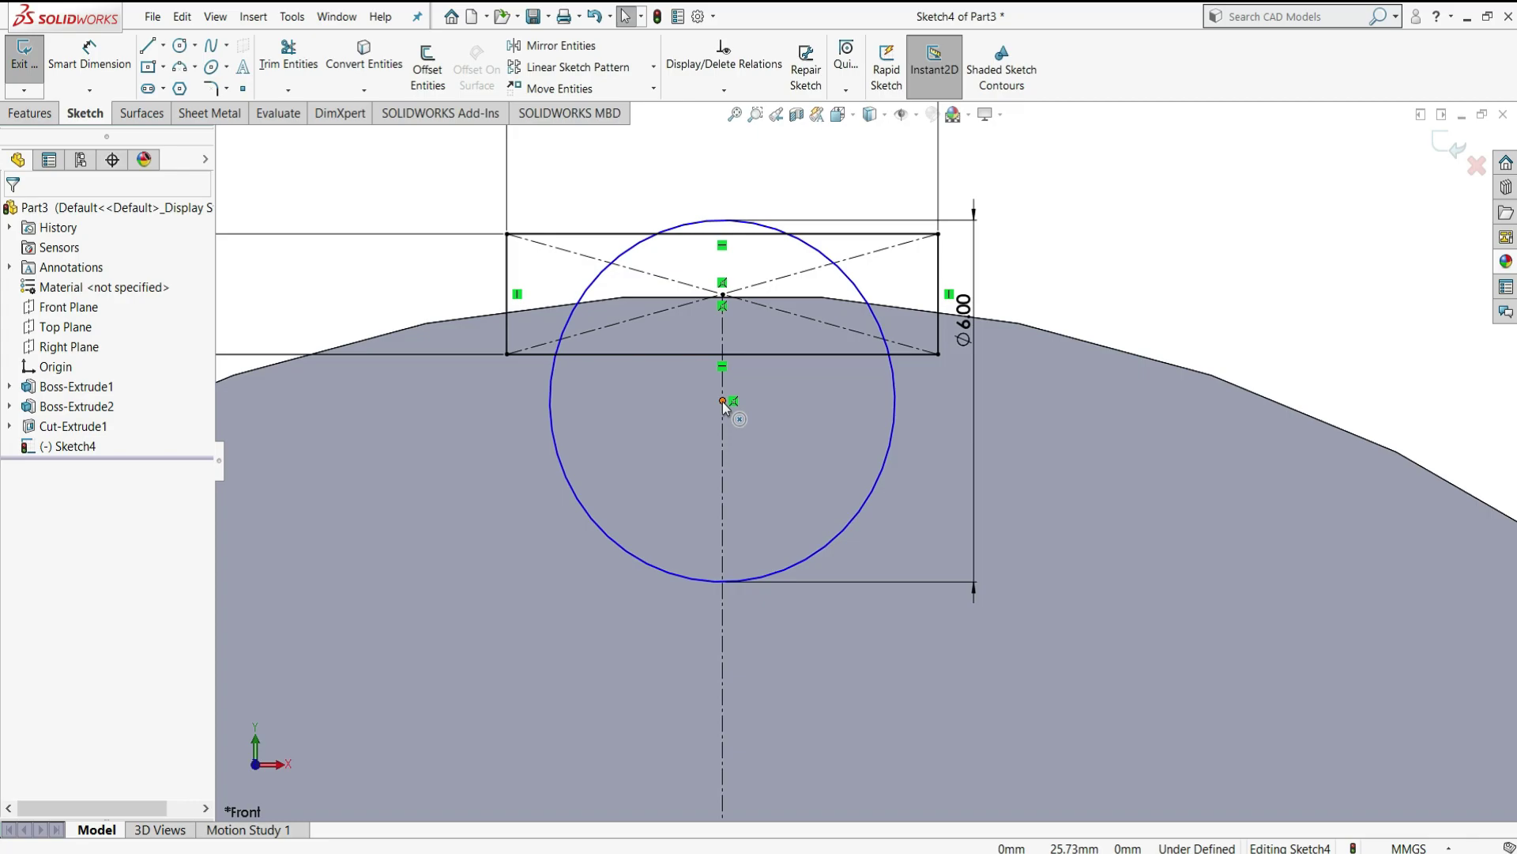
- Make the circle's center coincident with the midpoint of the rectangle's lower edge
left_click(746, 365)
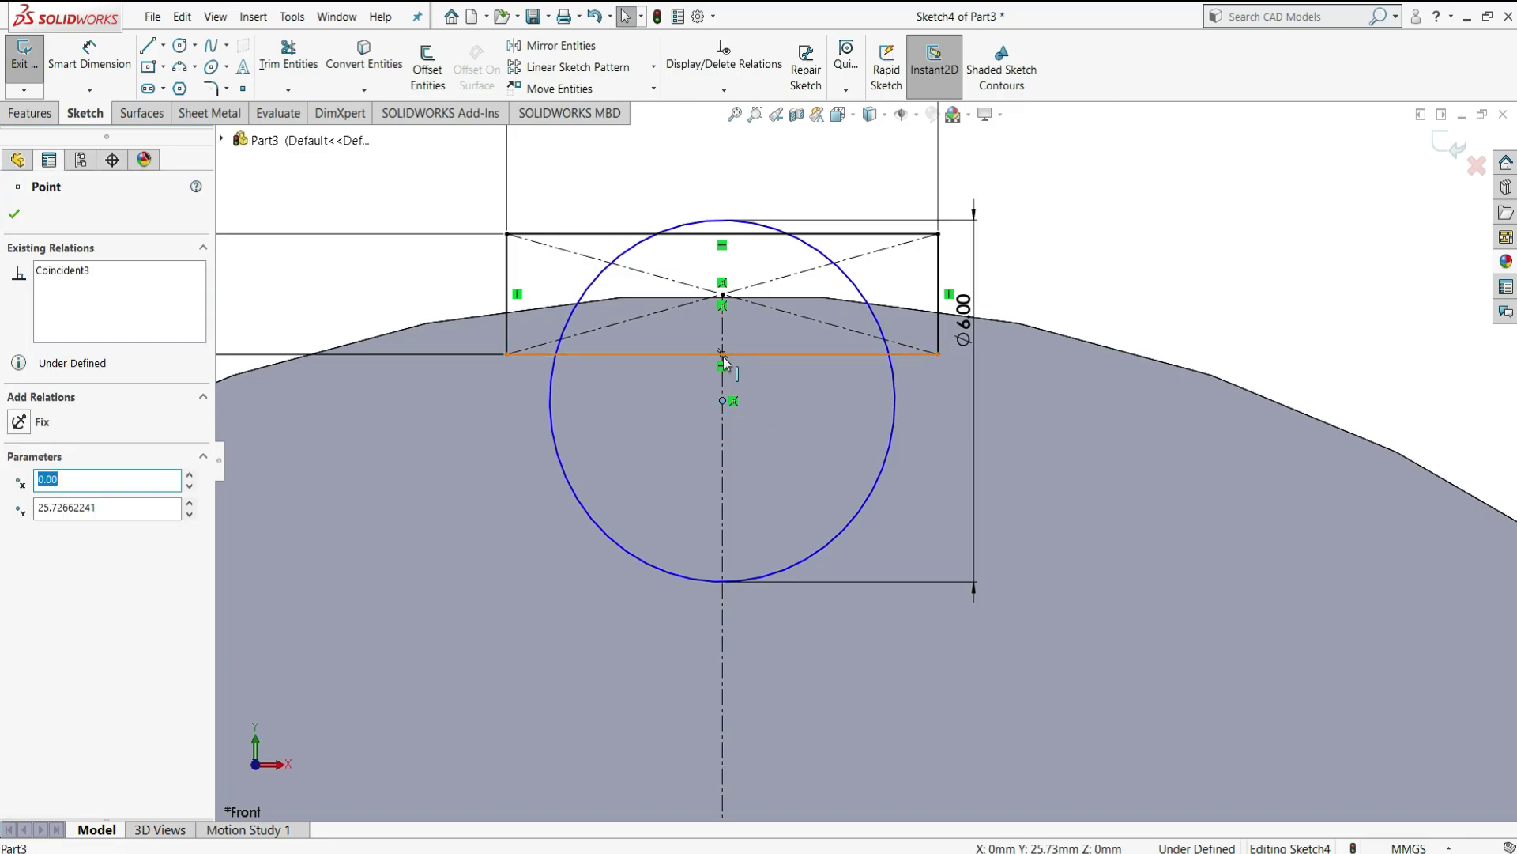
left_click(723, 357)
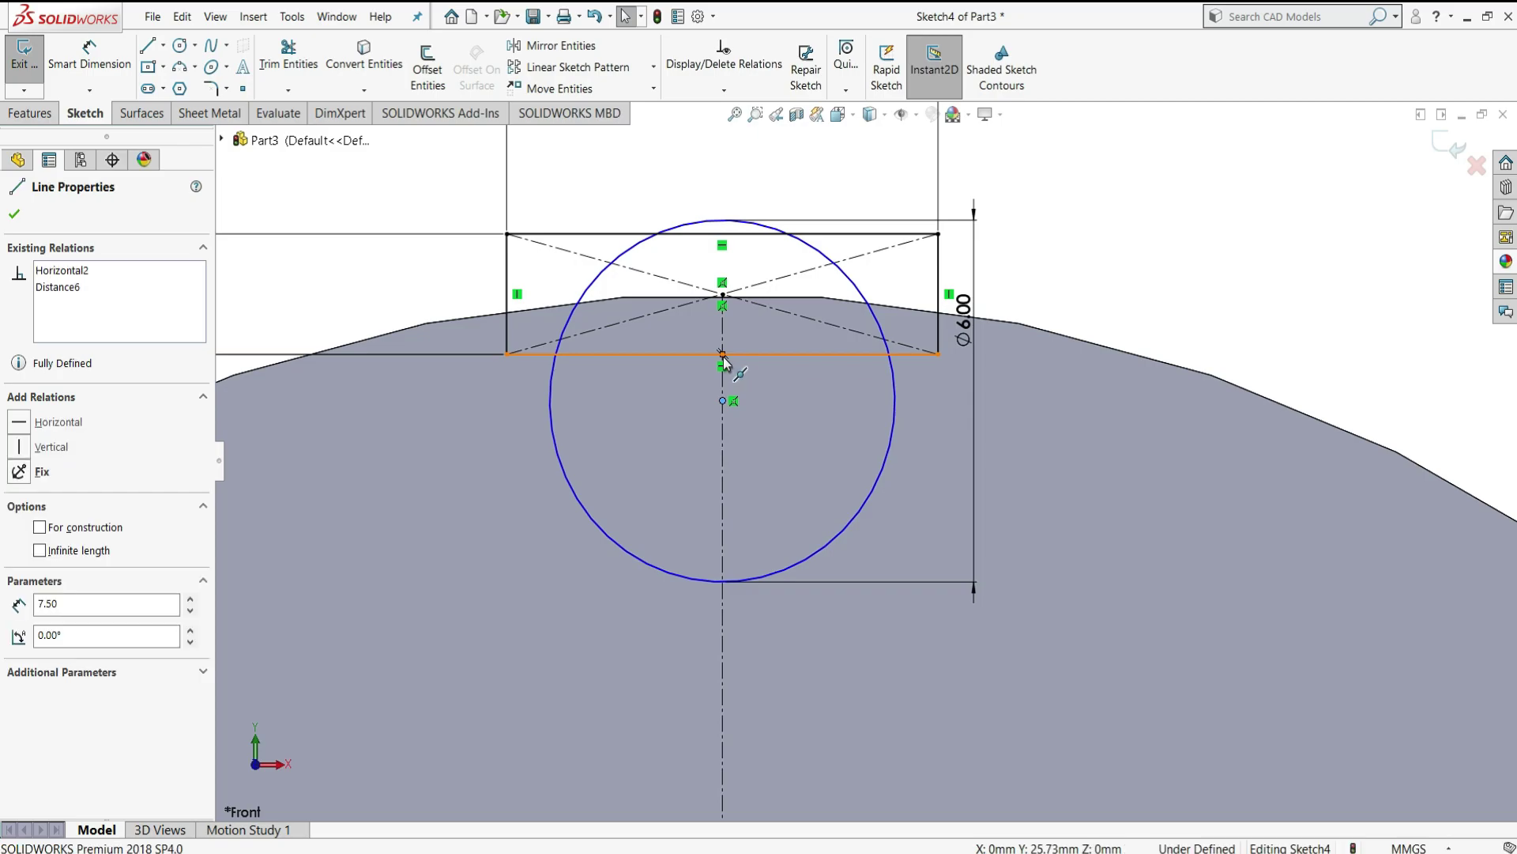
left_click(723, 356, "ctrl")
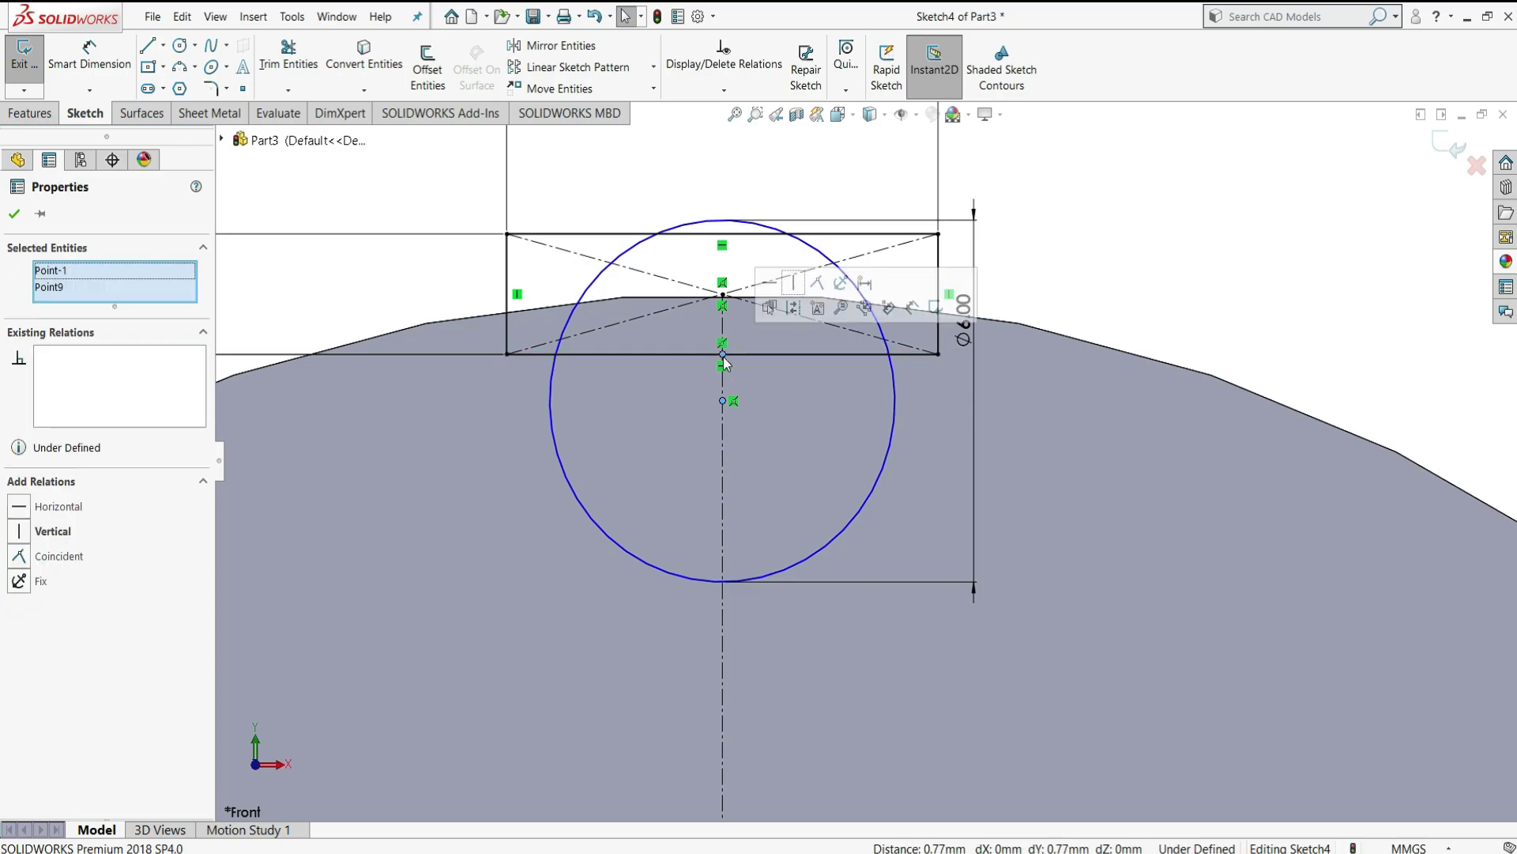
left_click(819, 289)
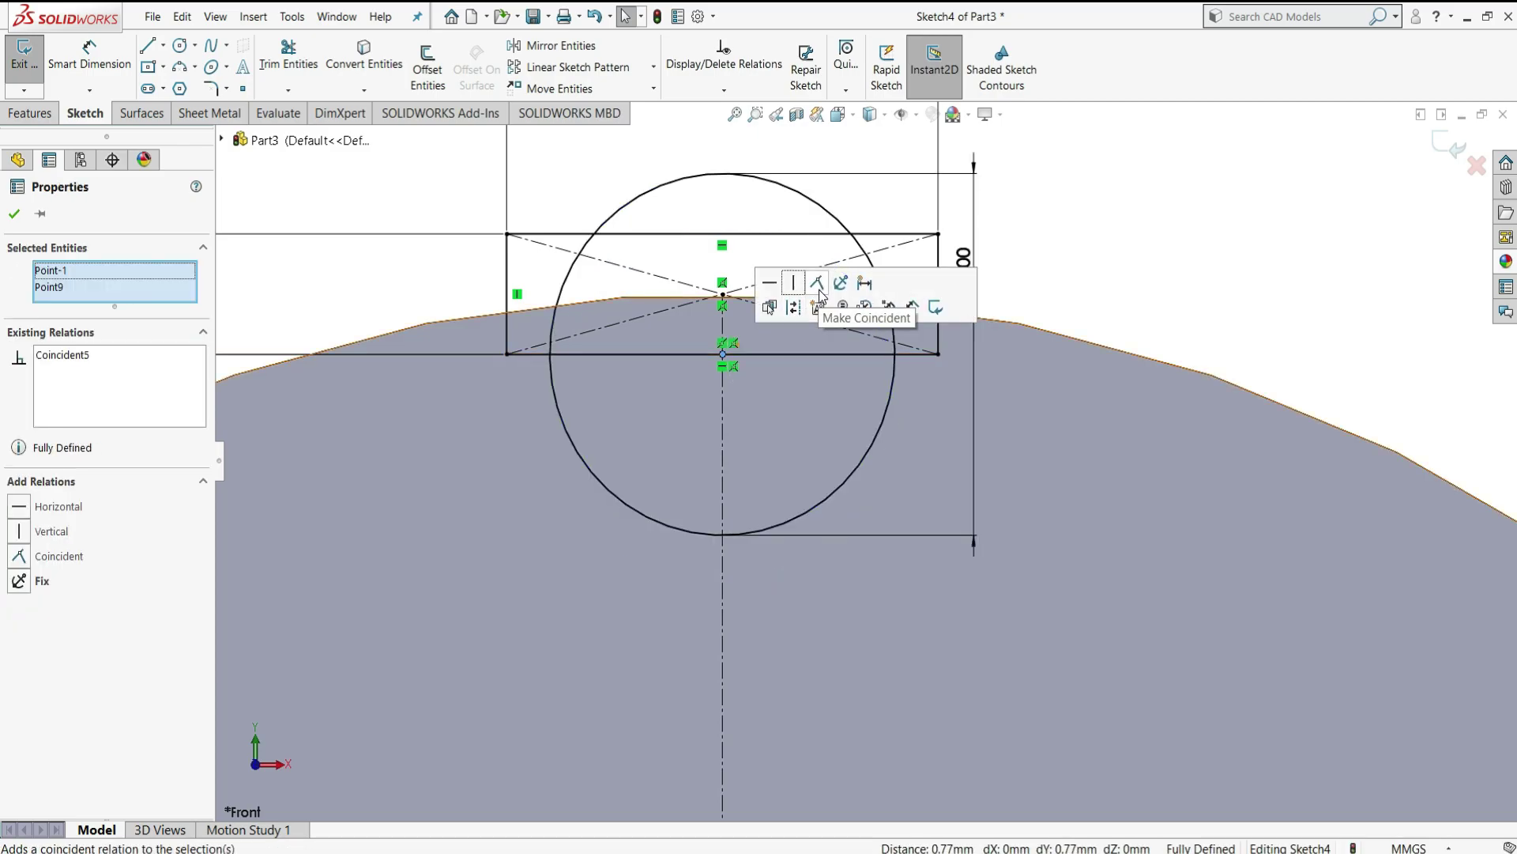
left_click(1136, 286)
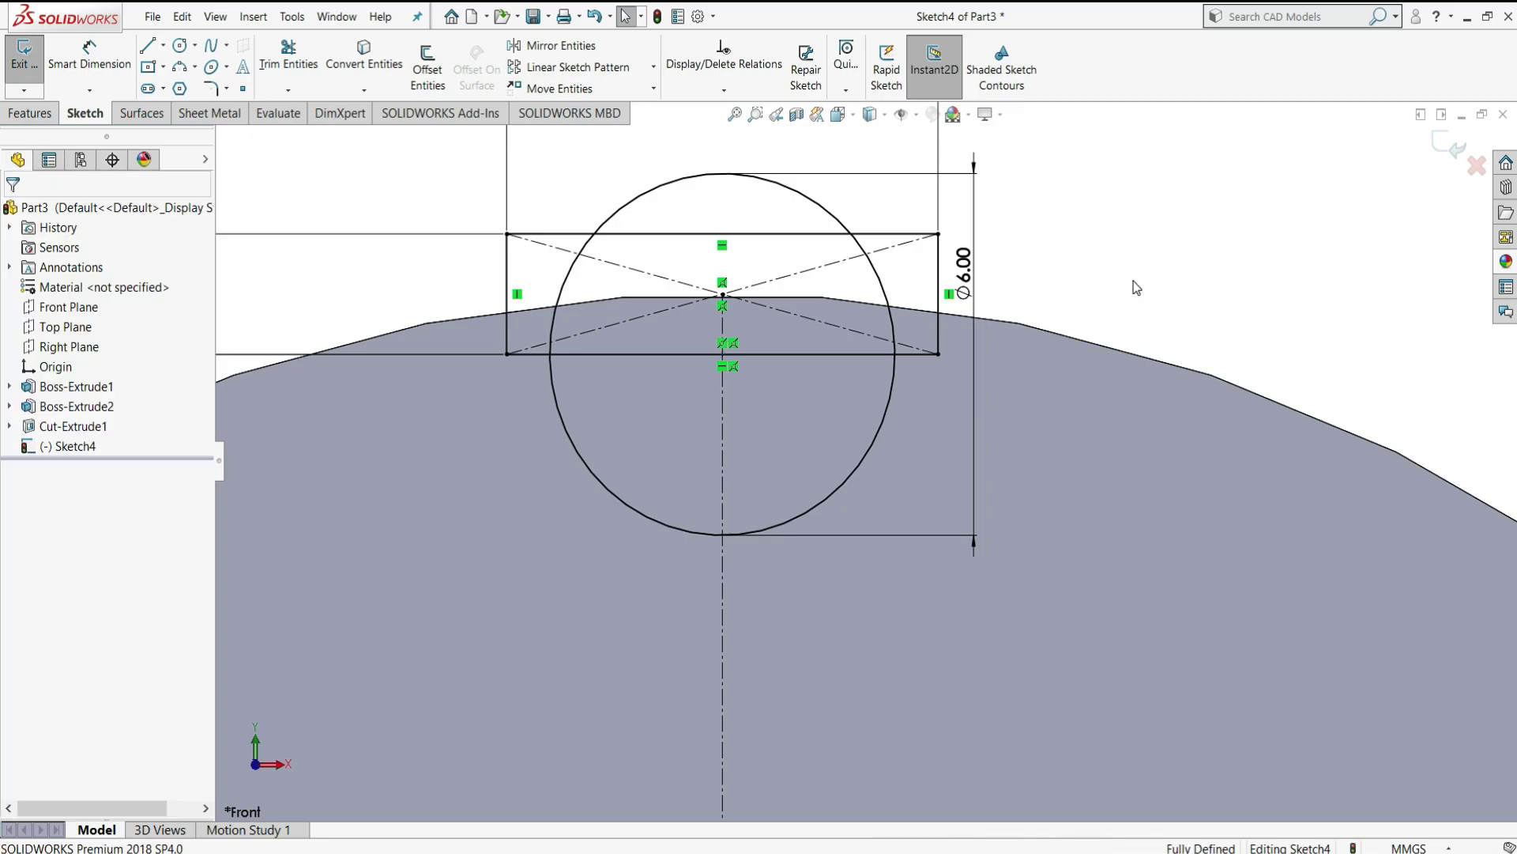
- Trim away the part of the circle above the rectangle's lower edge and the segment of that edge inside the circle
left_click(289, 63)
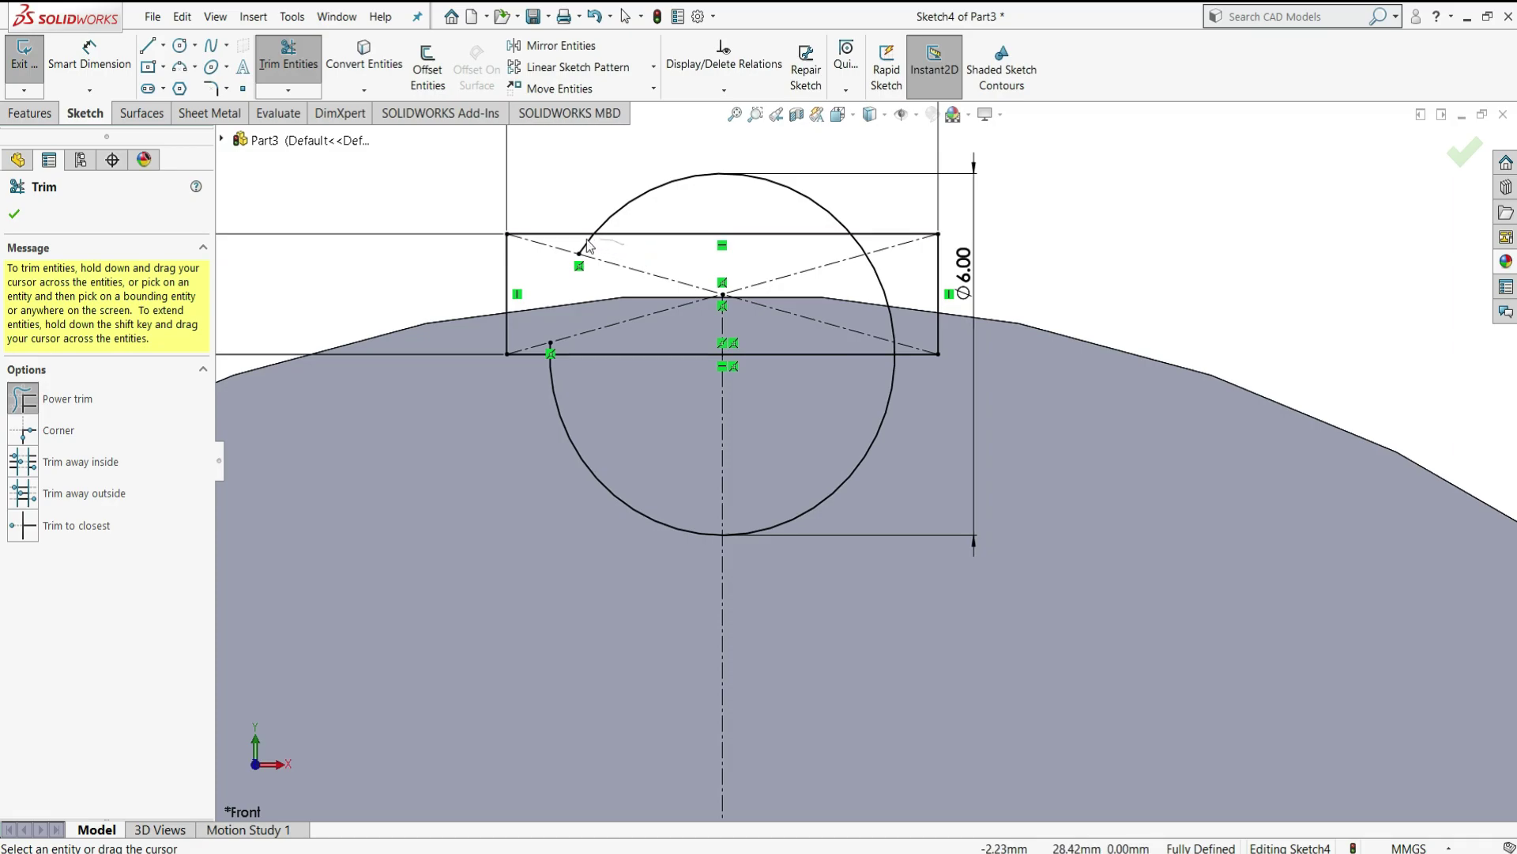
mouse_move(589, 247)
left_mouse_down()
mouse_move(620, 173)
mouse_move(603, 156)
mouse_move(697, 206)
left_mouse_up()
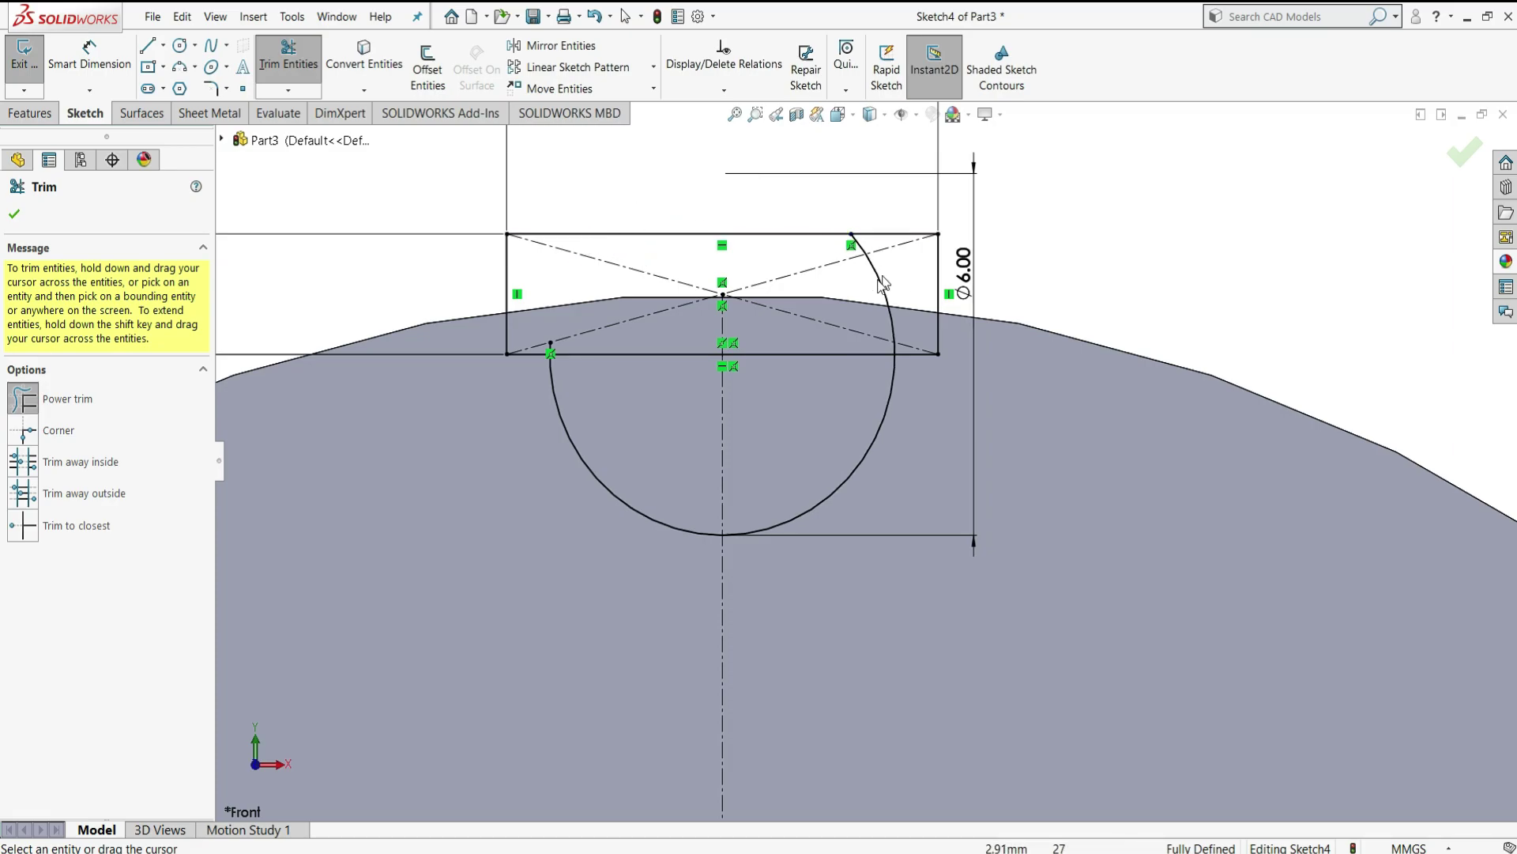
mouse_move(878, 286)
left_mouse_down()
mouse_move(849, 271)
mouse_move(865, 251)
left_mouse_up()
scroll(560, 339, "down", 2)
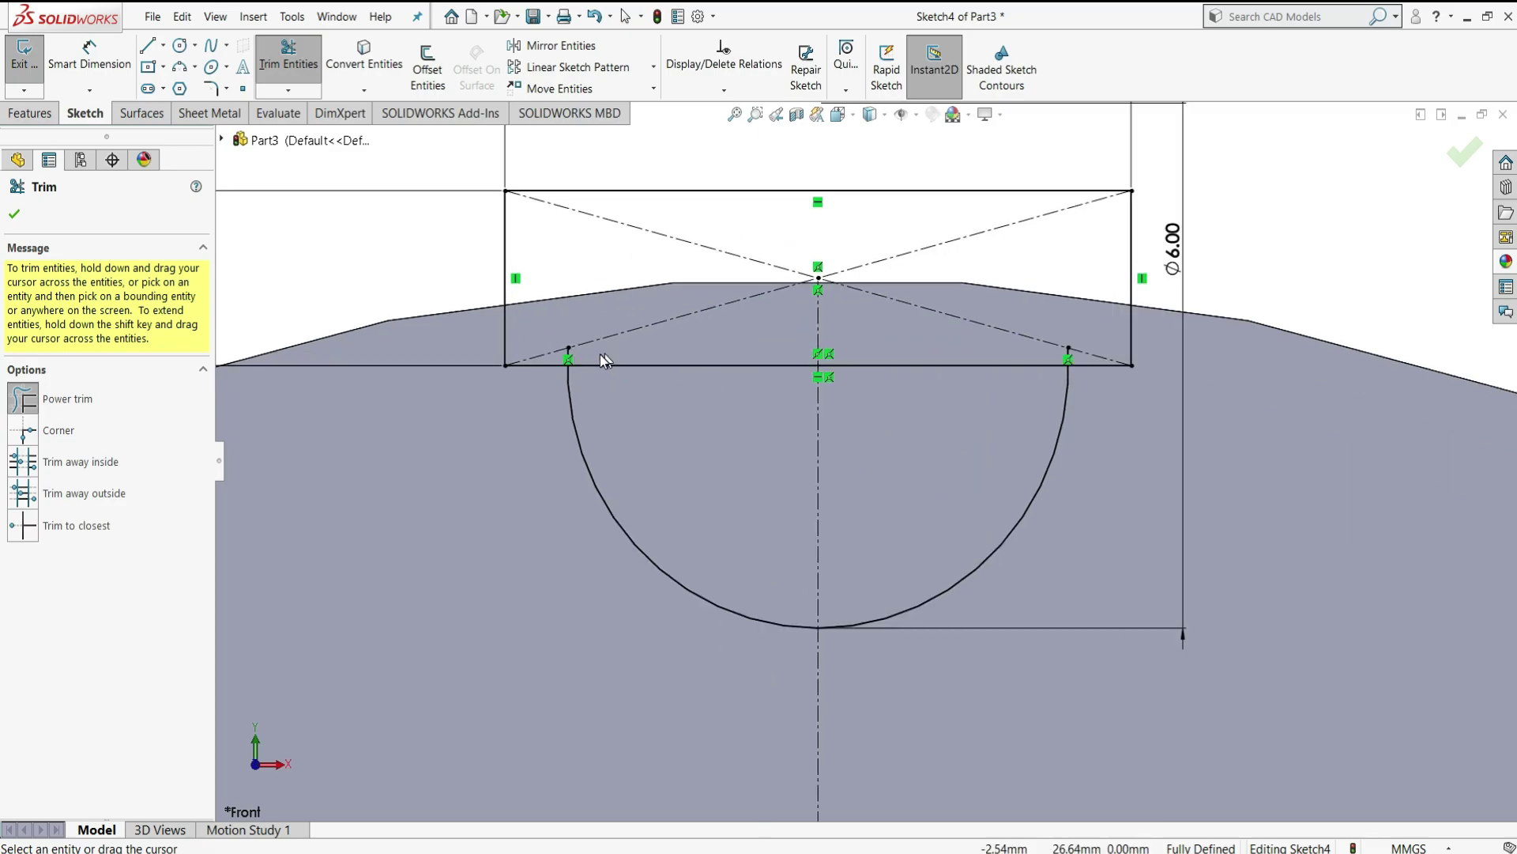
left_click_drag(566, 358, 631, 357)
left_click_drag(667, 414, 990, 343)
mouse_move(1016, 433)
left_mouse_down()
mouse_move(1123, 397)
mouse_move(1008, 353)
mouse_move(1069, 360)
left_mouse_up()
left_click(13, 216)
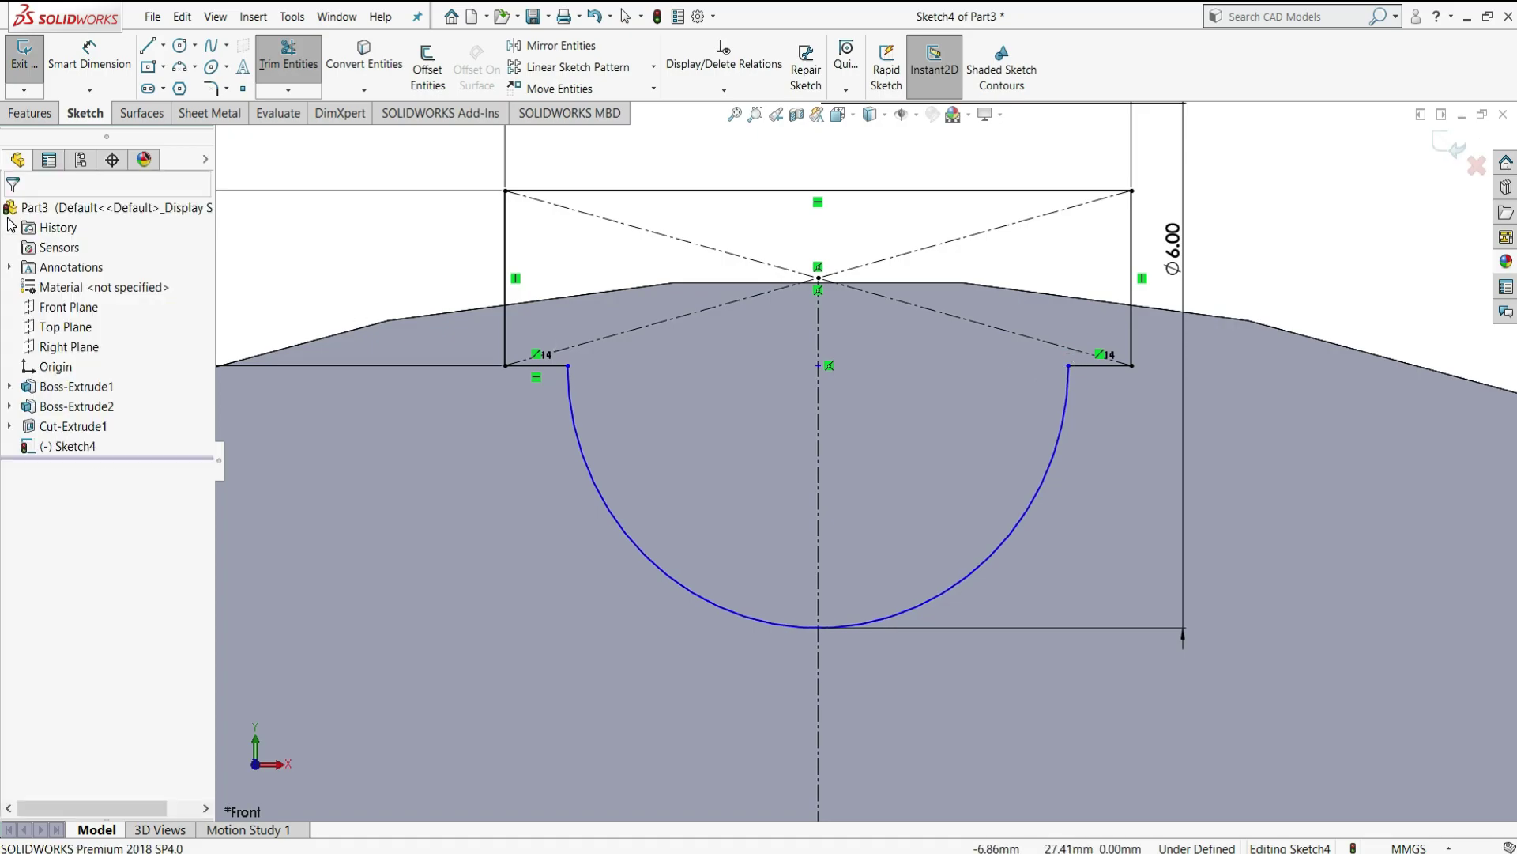
- Sketch a line about 6.65 mm long across the lower part of the semicircular arc and make it horizontal
left_click(147, 47)
left_click(535, 536)
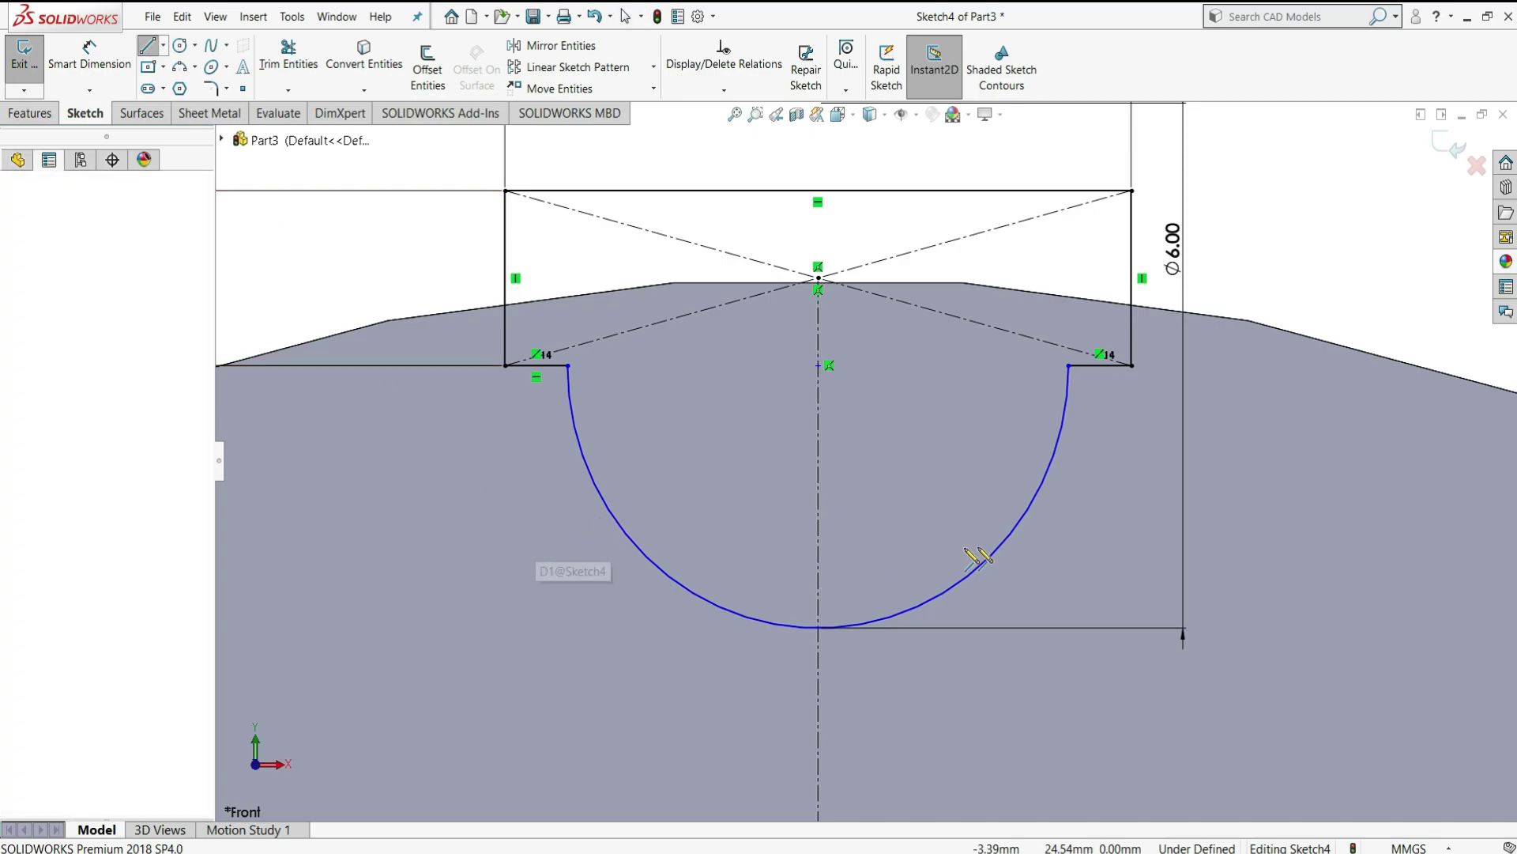
left_click(1091, 529)
right_click(1146, 491)
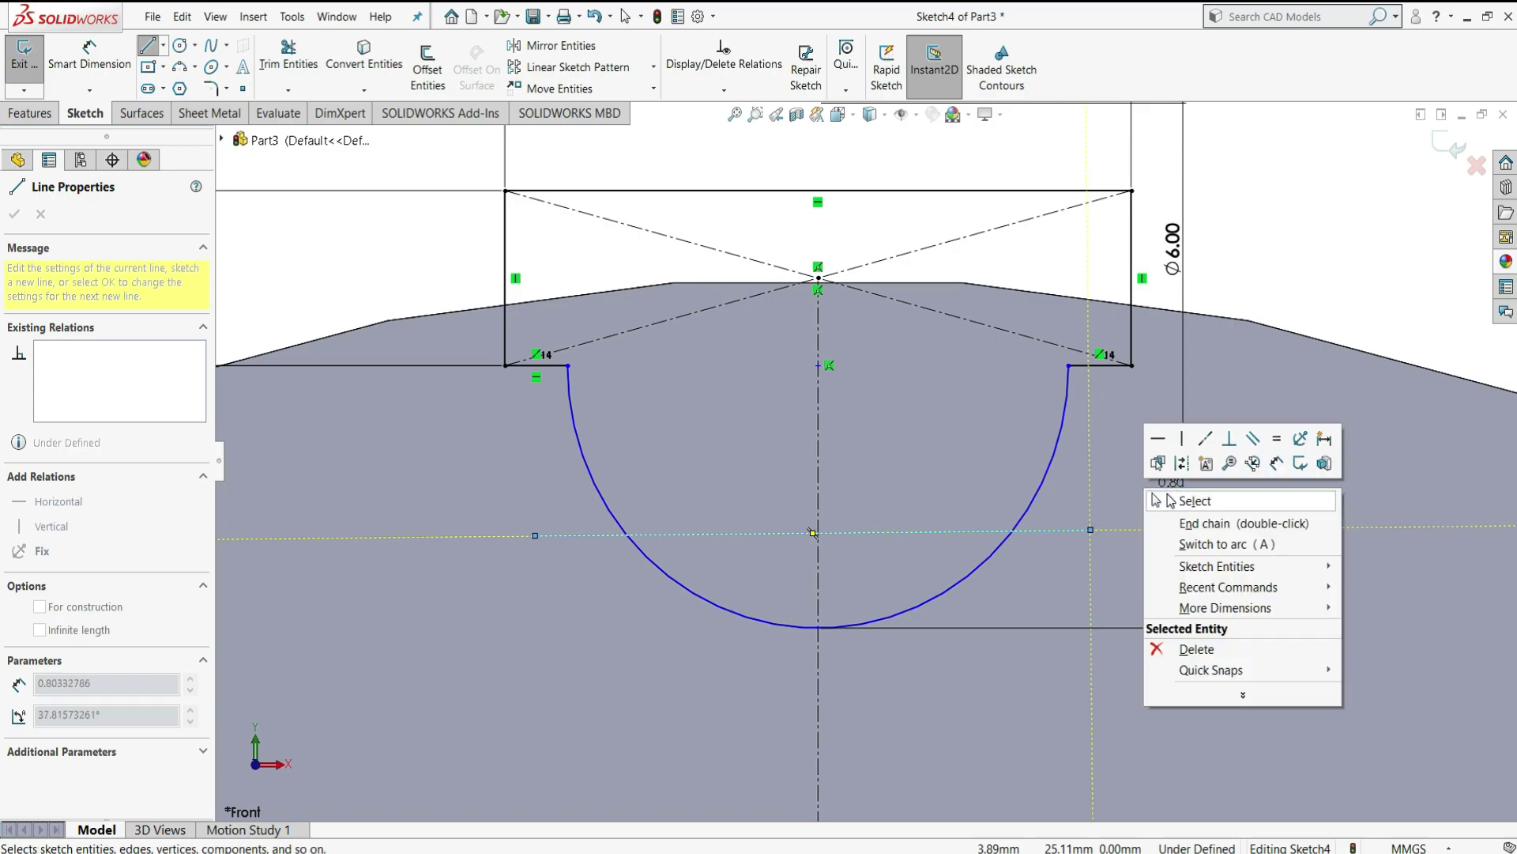
left_click(1194, 500)
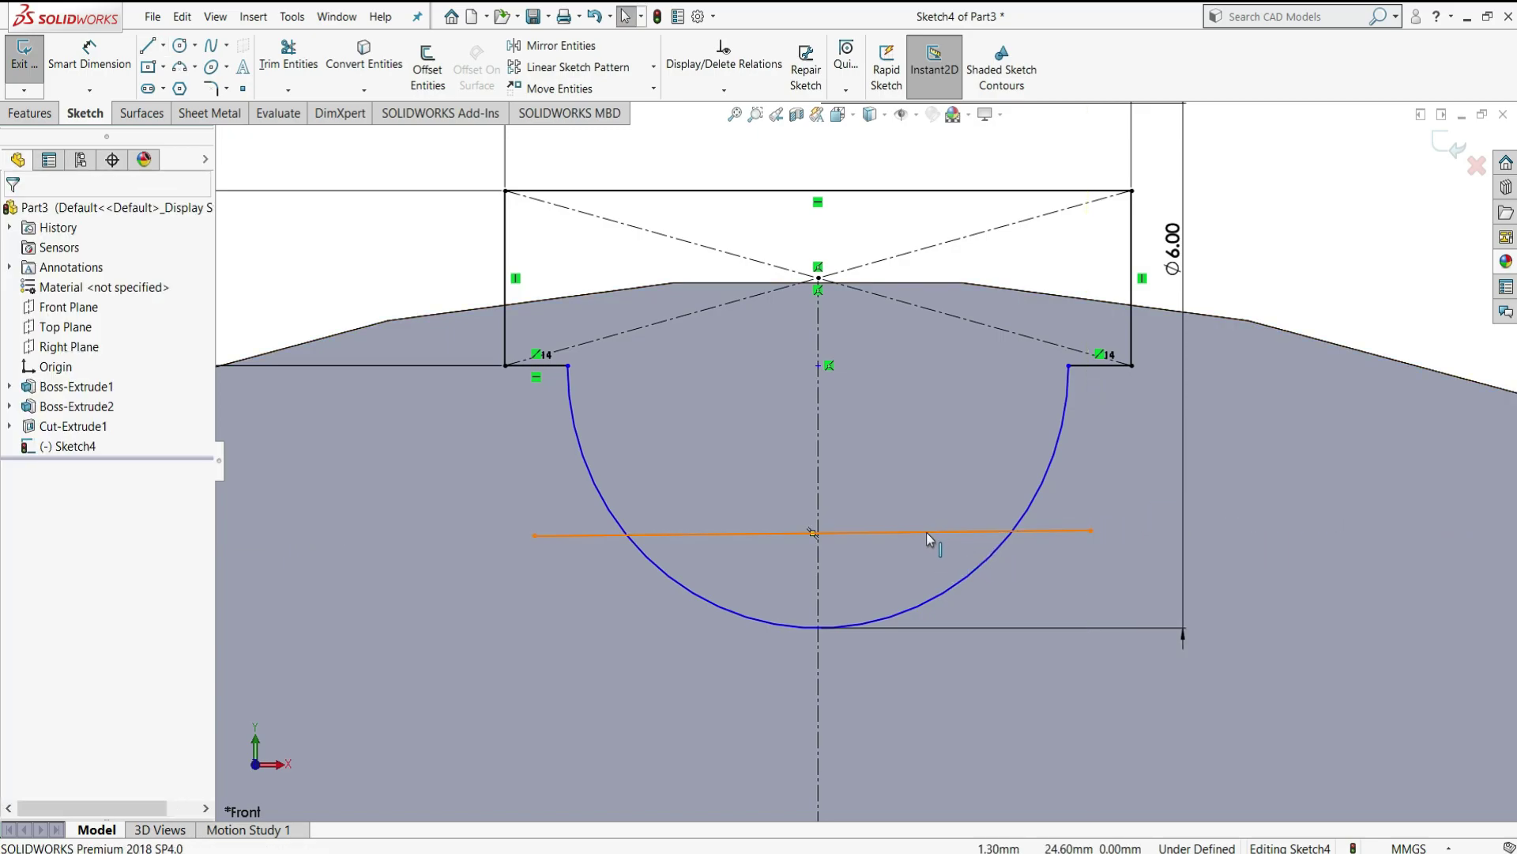
left_click(930, 532)
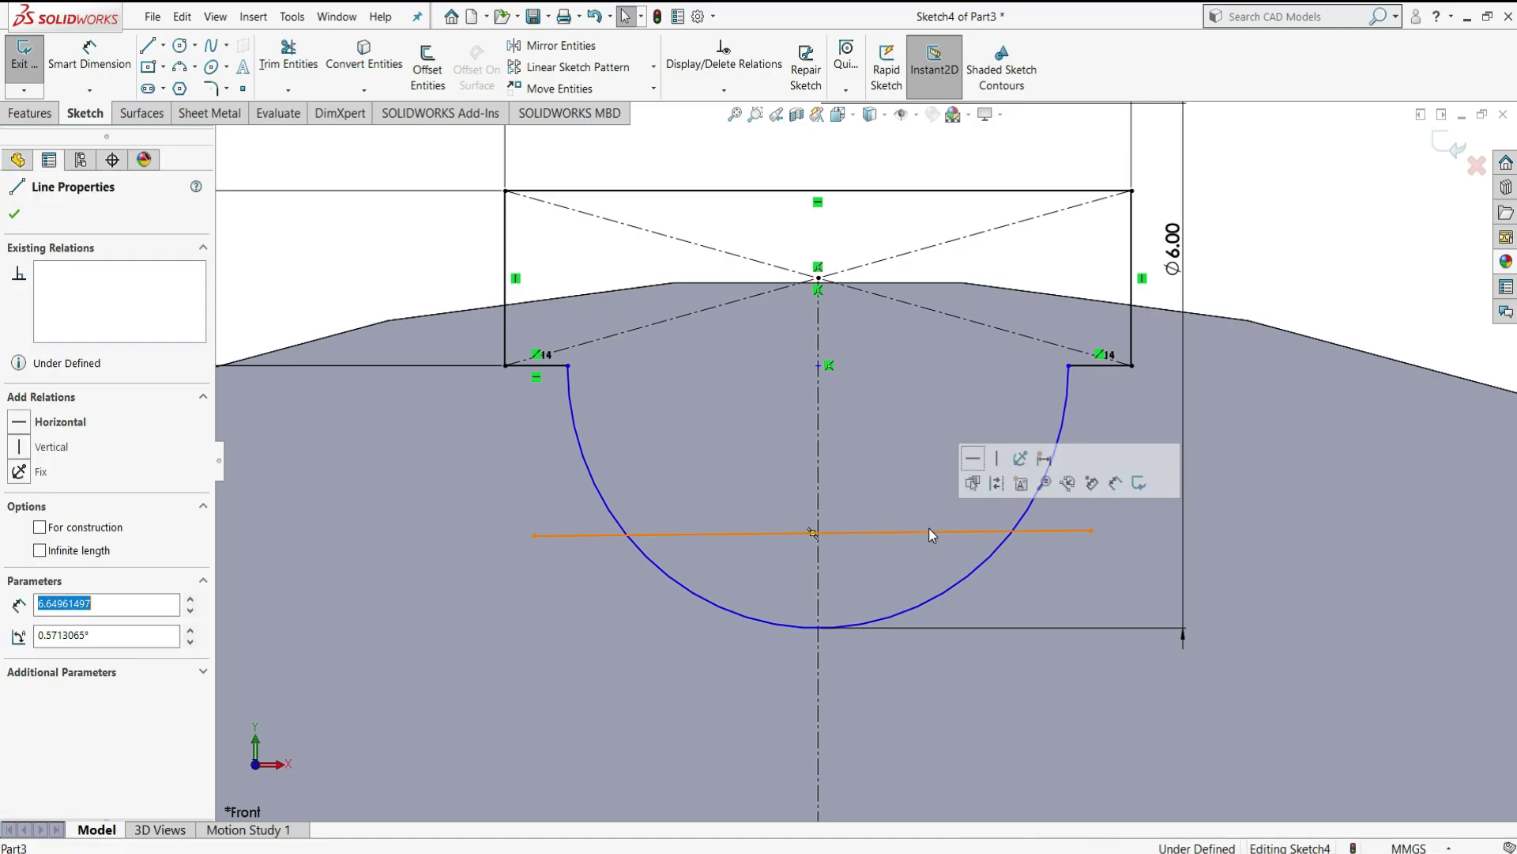
left_click(973, 459)
key("Escape")
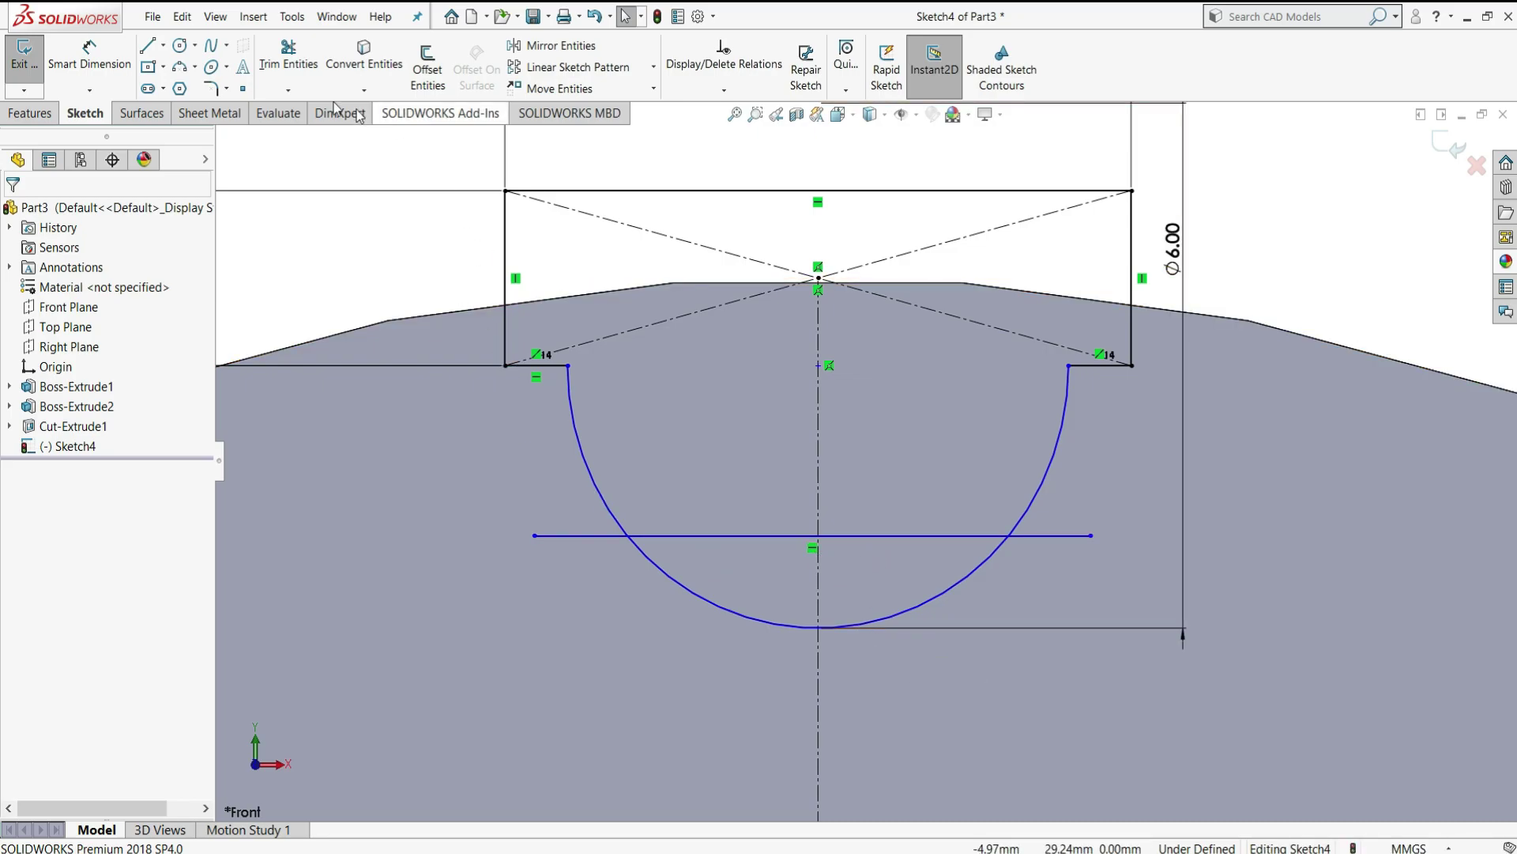
- Trim both ends of the horizontal line that extend outside the arc
left_click(305, 72)
left_click_drag(520, 456, 581, 561)
left_click_drag(1096, 477, 1033, 569)
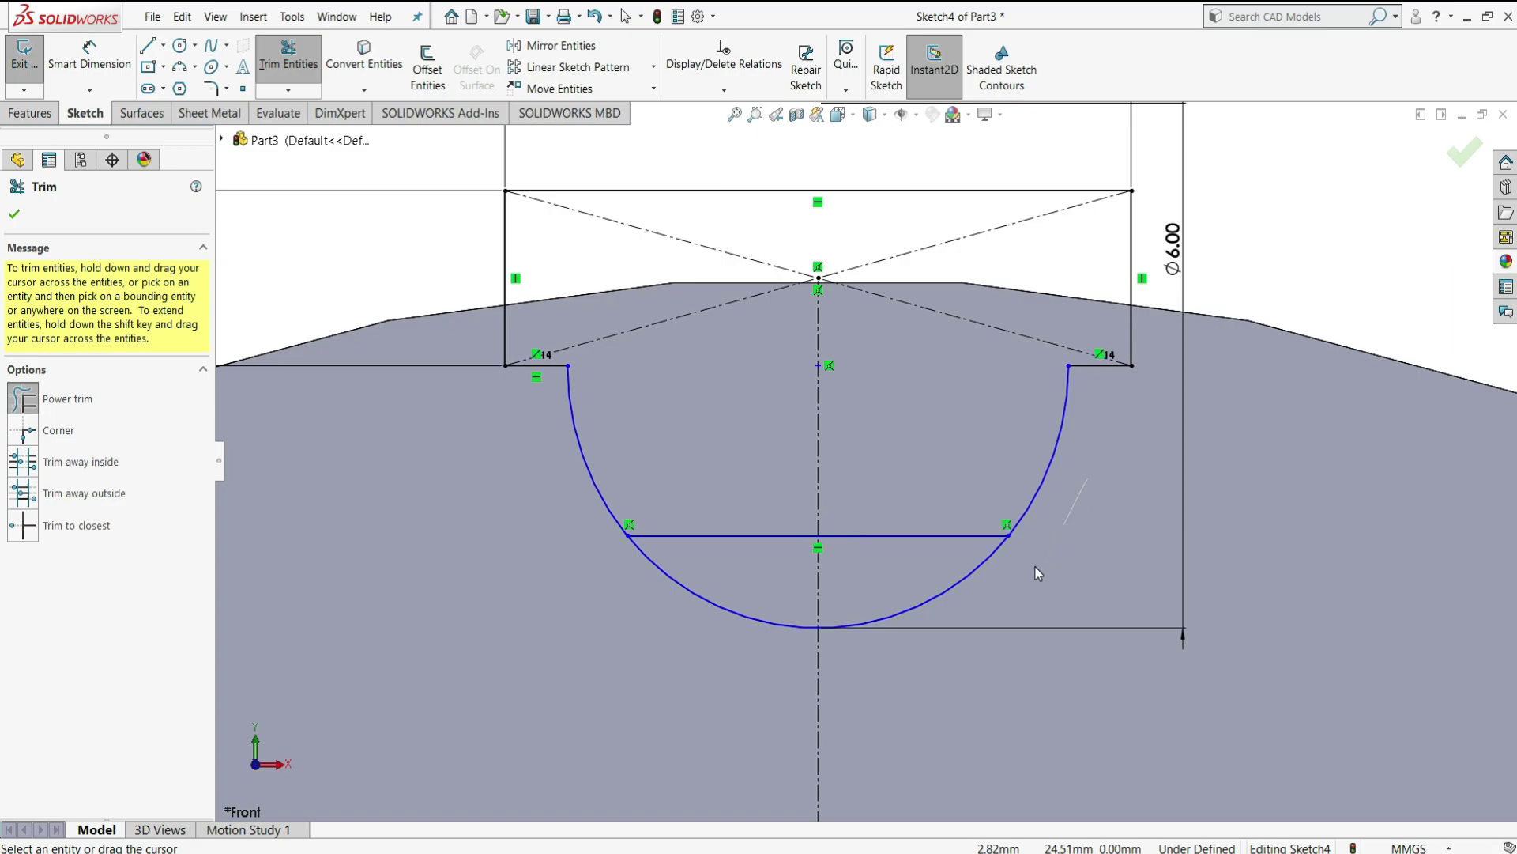
left_click(20, 220)
- Dimension the vertical distance from the arc's center to the horizontal line as 2.75 mm
left_click(89, 55)
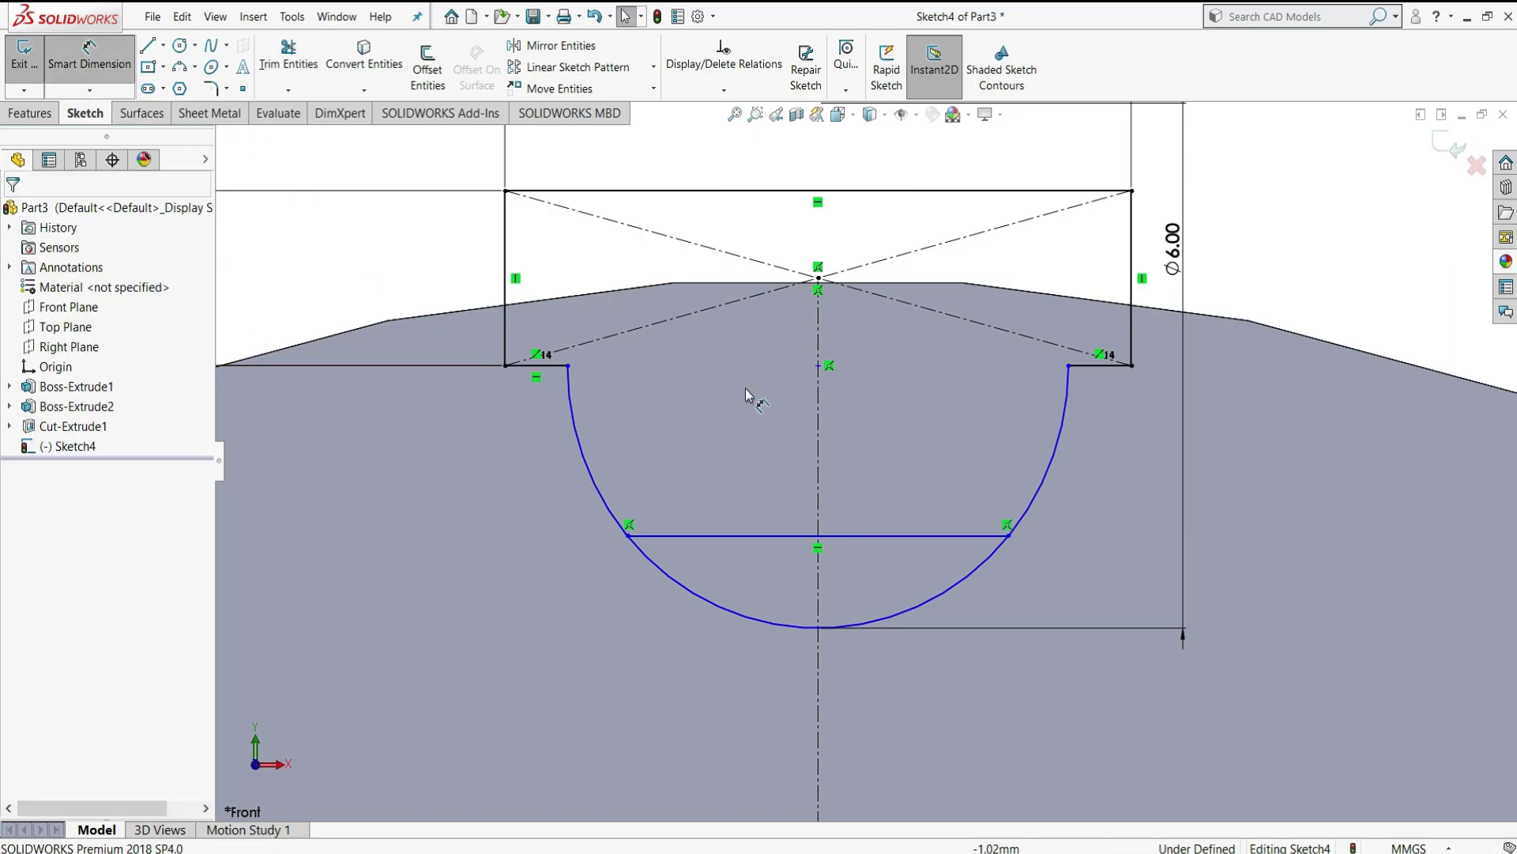
left_click(820, 367)
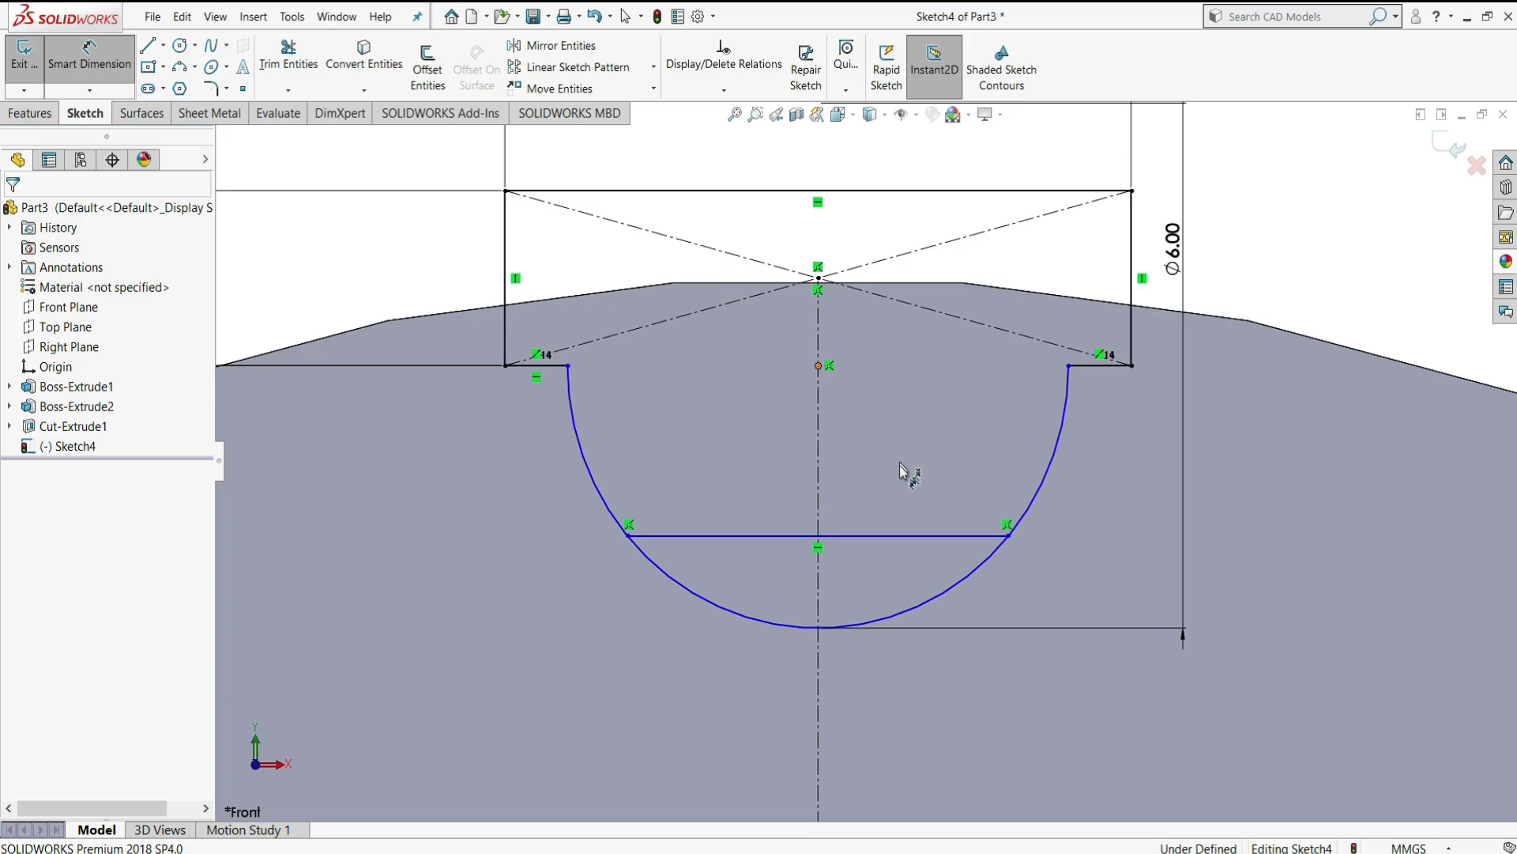
left_click(936, 459)
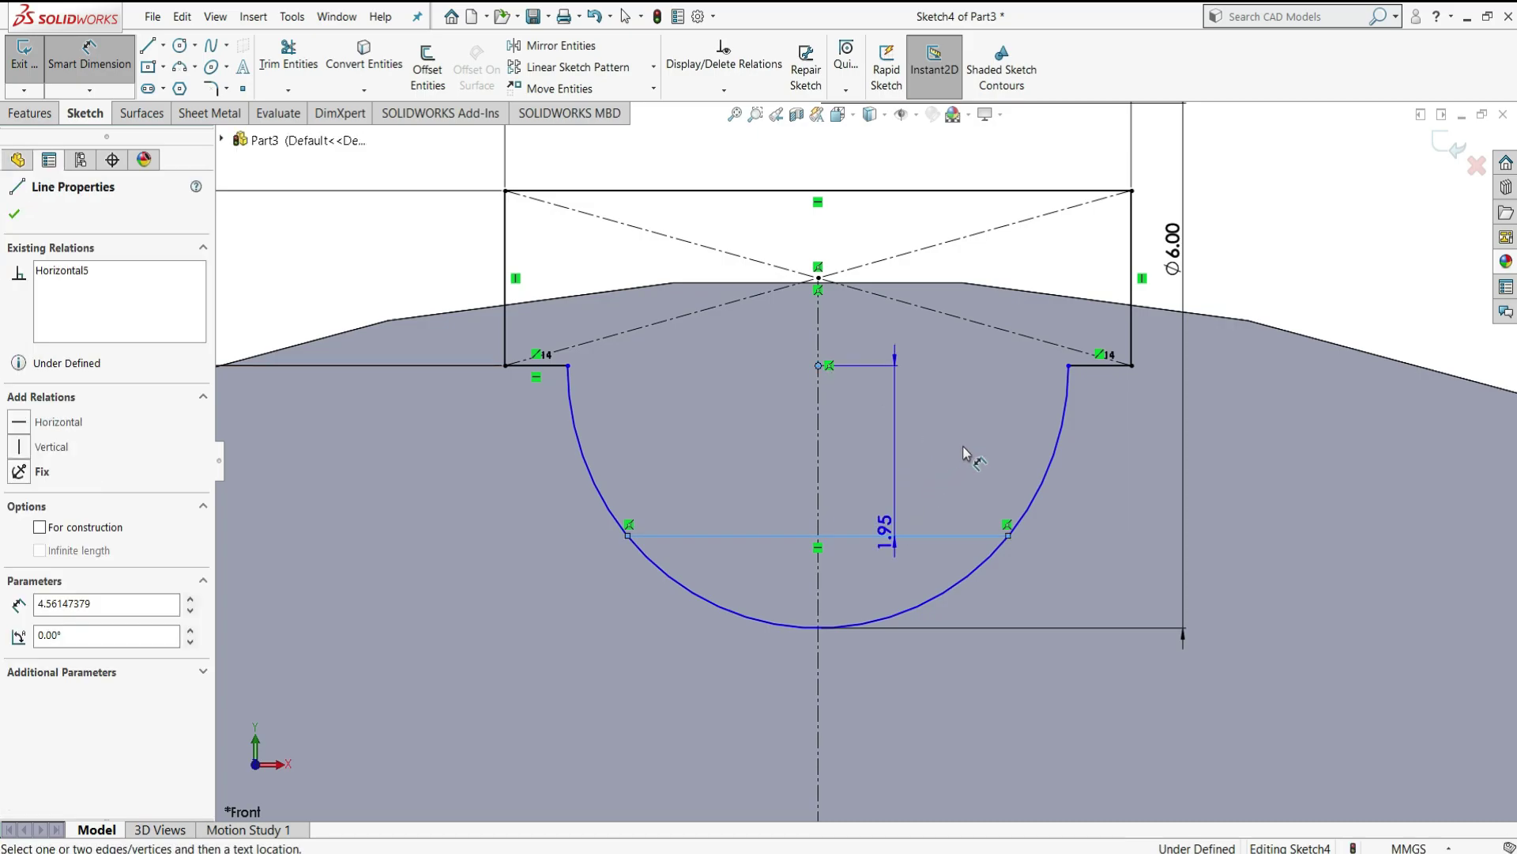
left_click(958, 455)
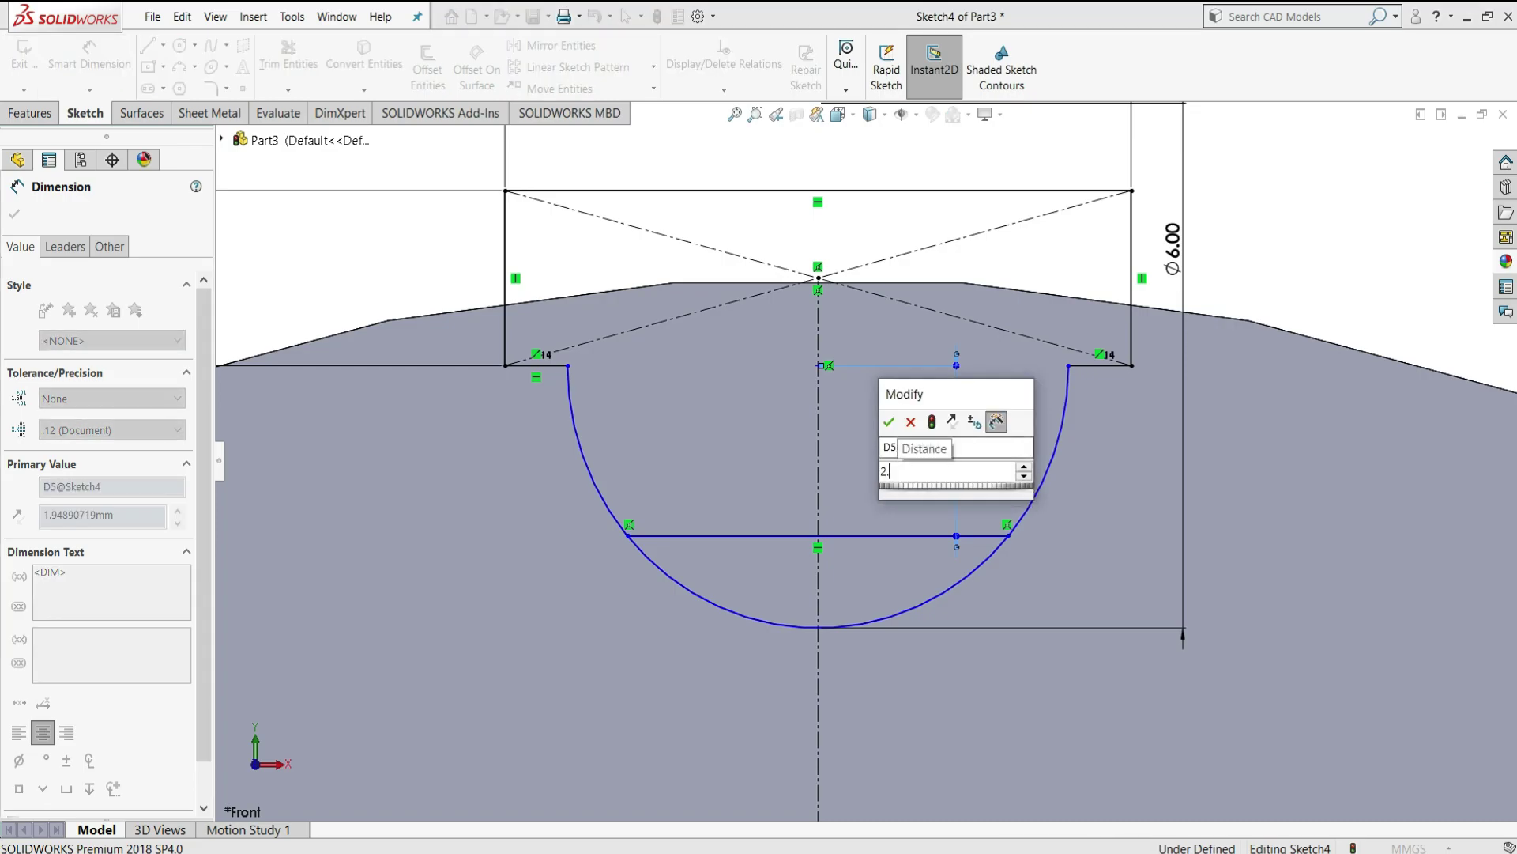
key("Return")
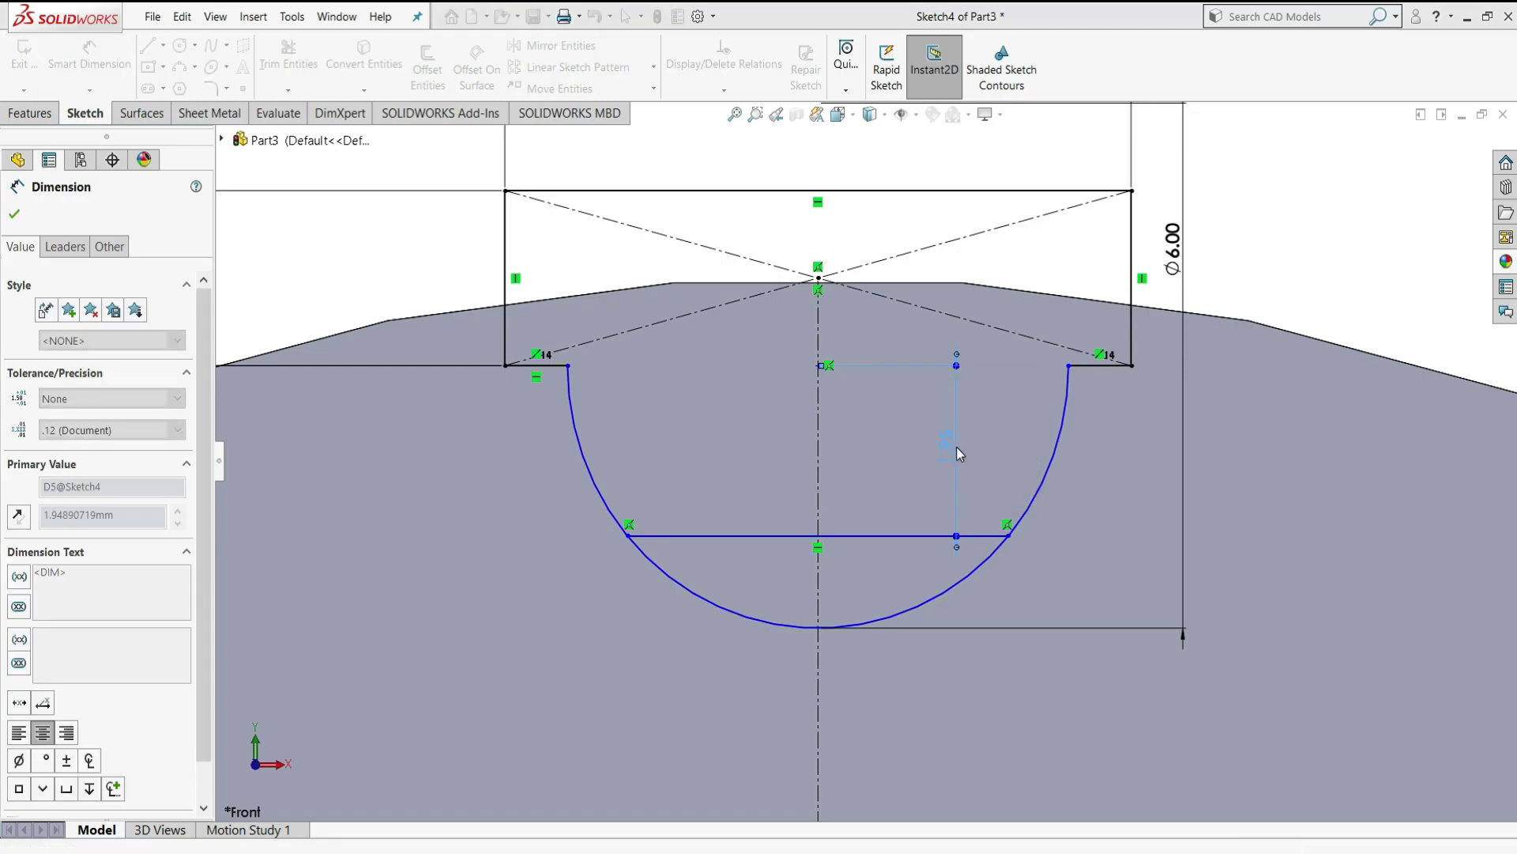
right_click(1109, 491)
left_click(1148, 525)
- Trim away the portion of the arc below the horizontal line on both sides of the centerline
left_click(308, 75)
left_click(776, 624)
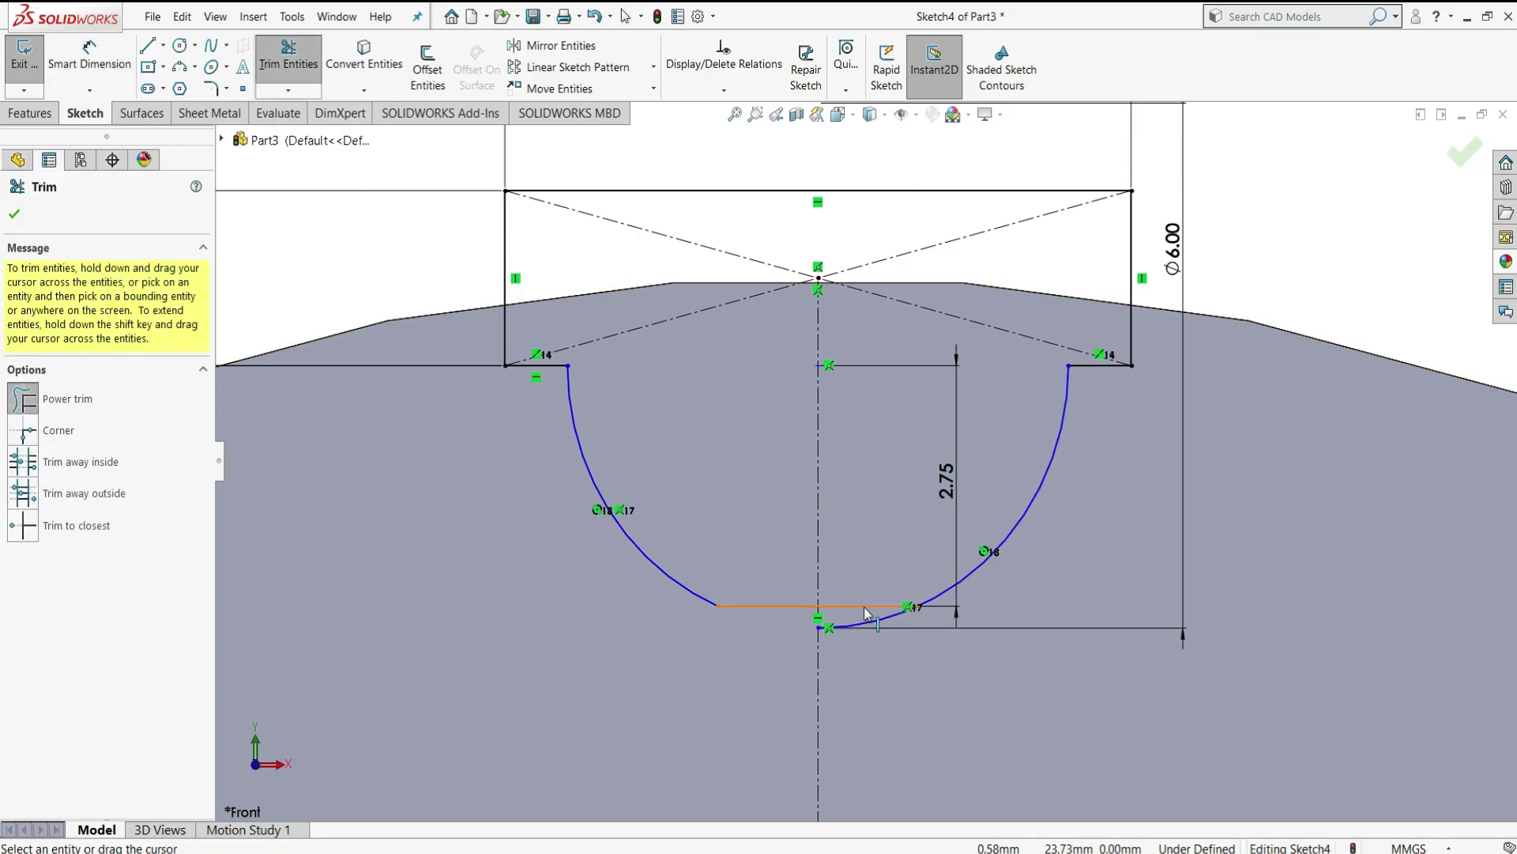
left_click_drag(857, 617, 883, 629)
left_click(14, 213)
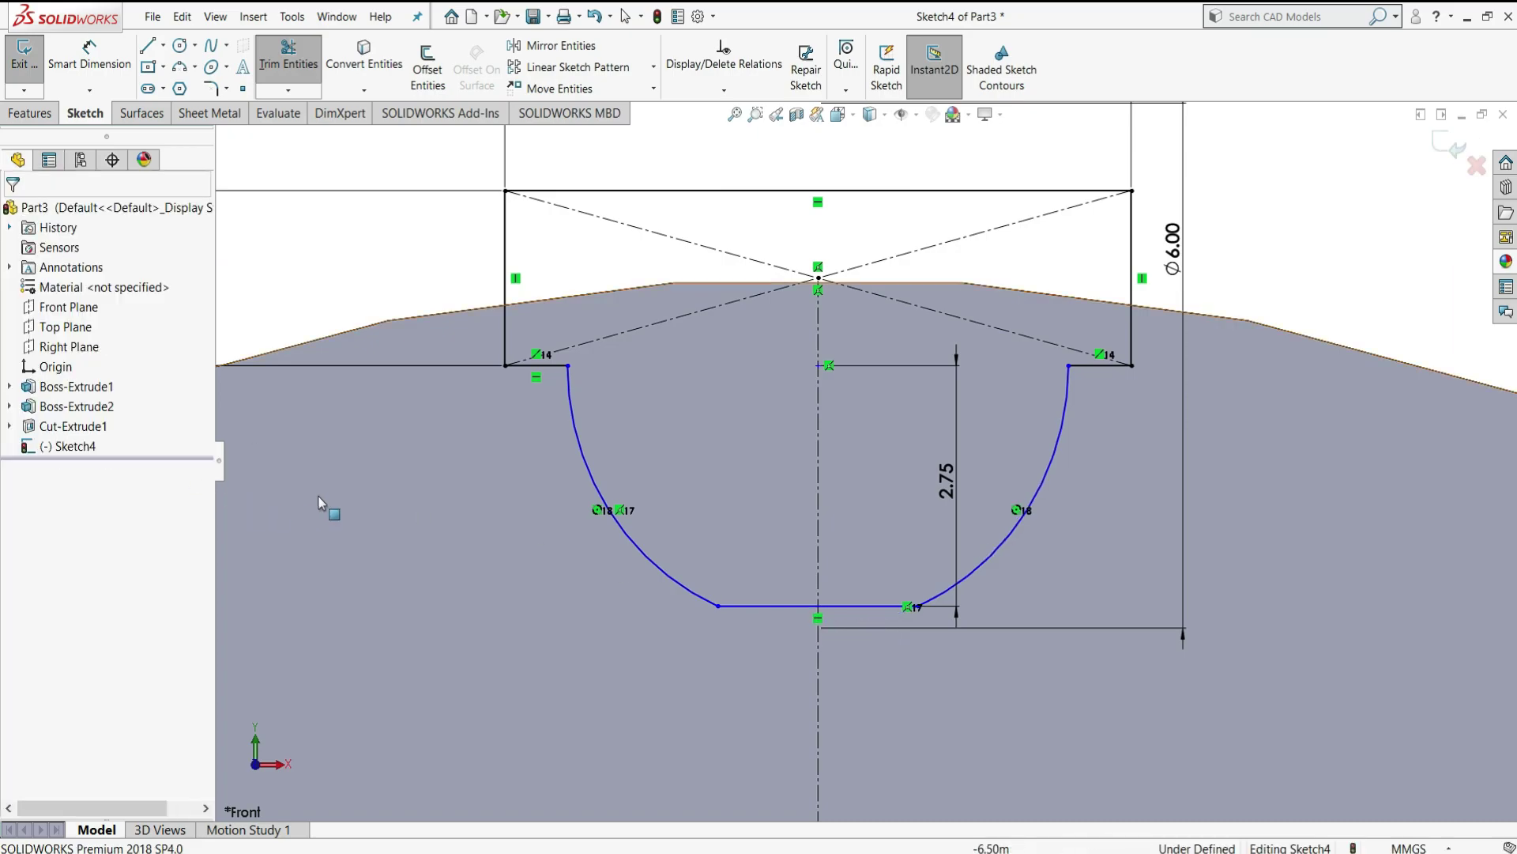
- Add 0.75 mm sketch fillets at both corners where the arcs meet the rectangle's lower edge segments
left_click(218, 89)
type("0.75mm")
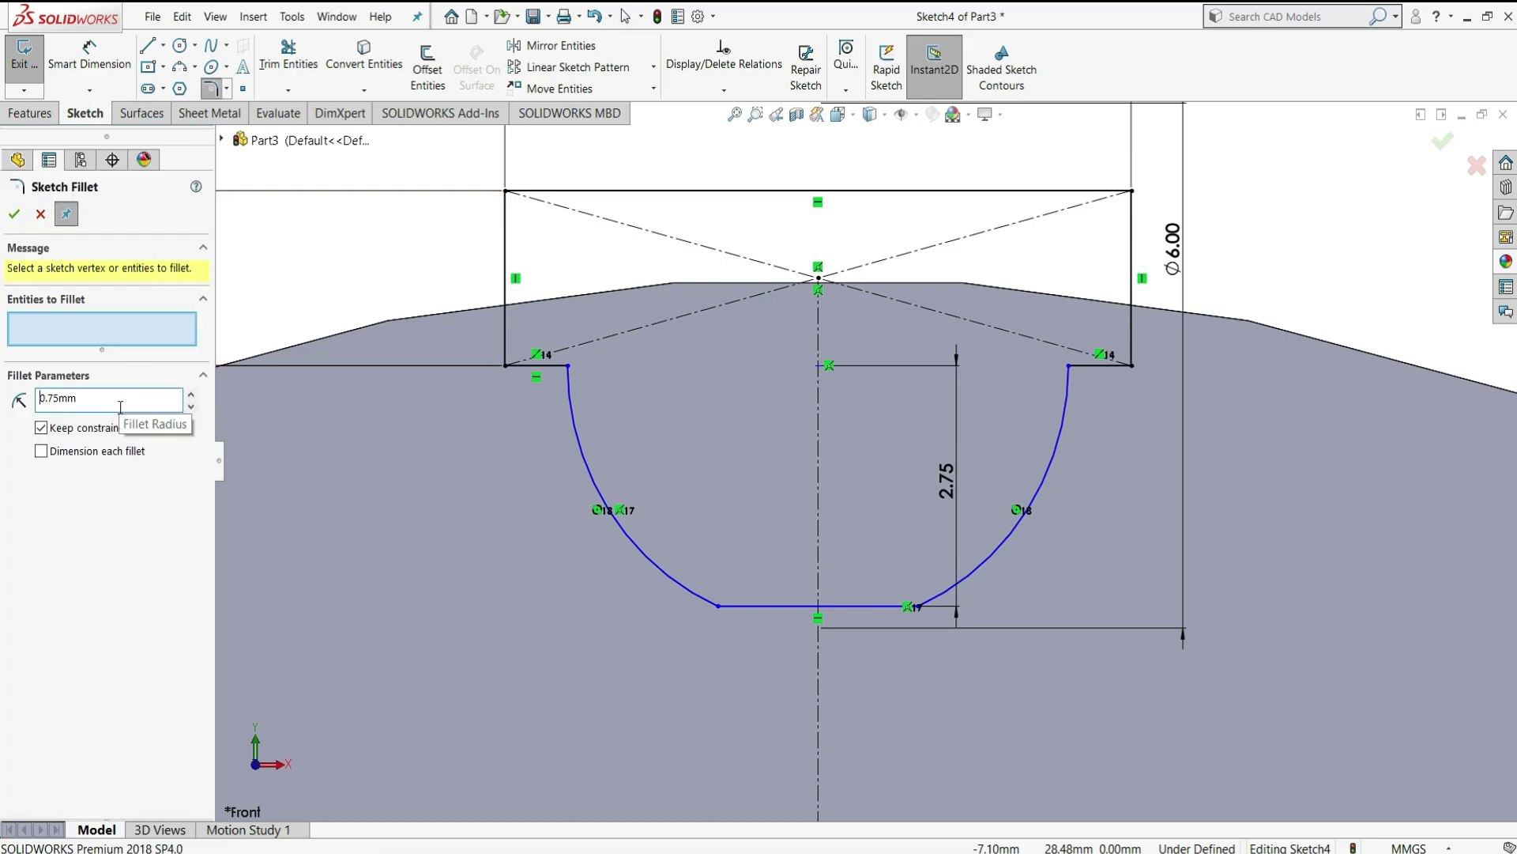
left_click(570, 373)
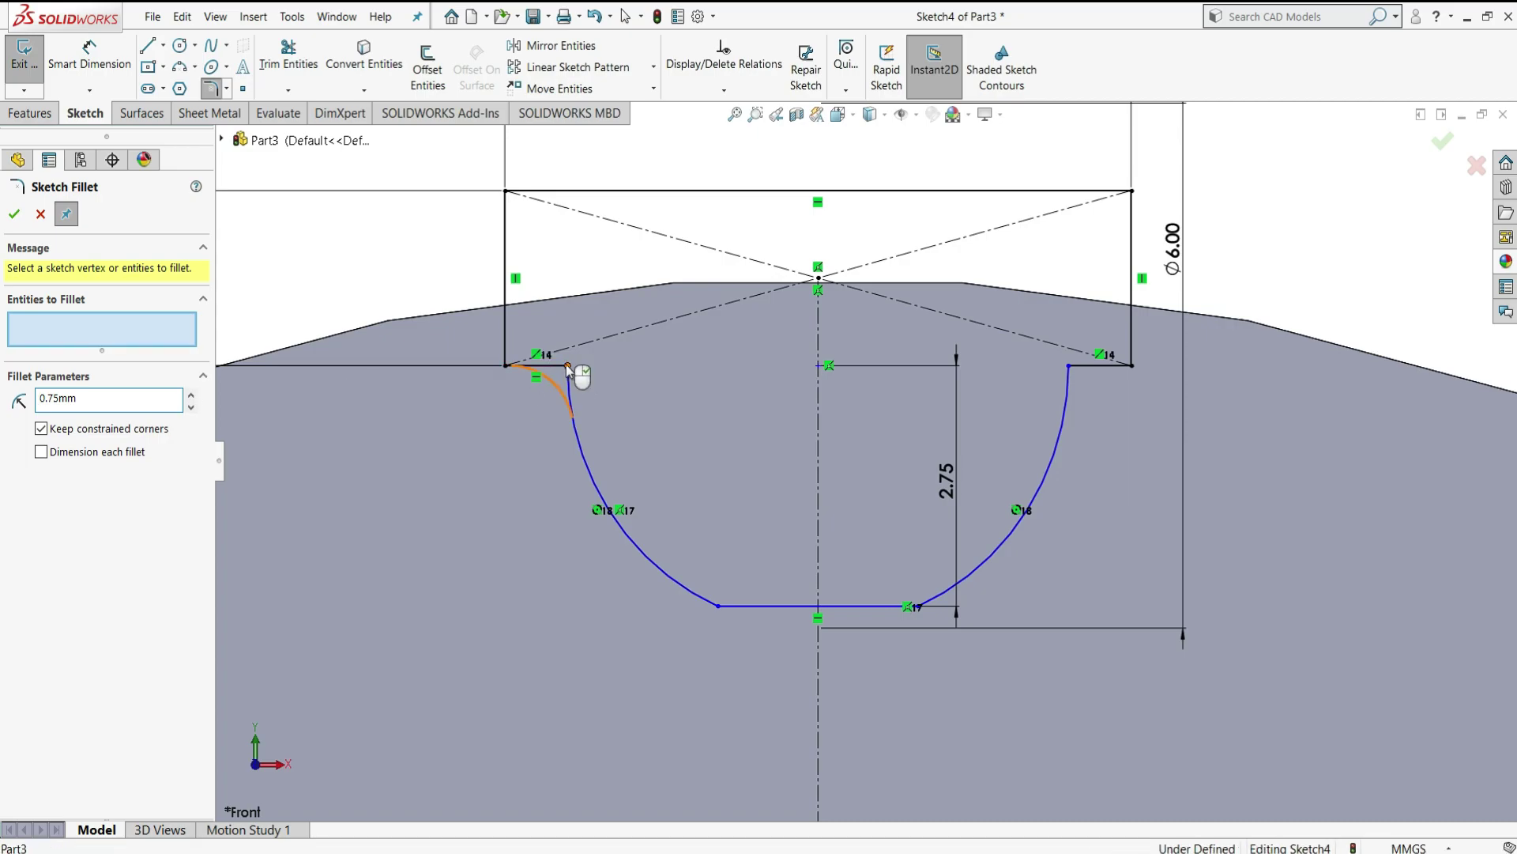
left_click(1075, 377)
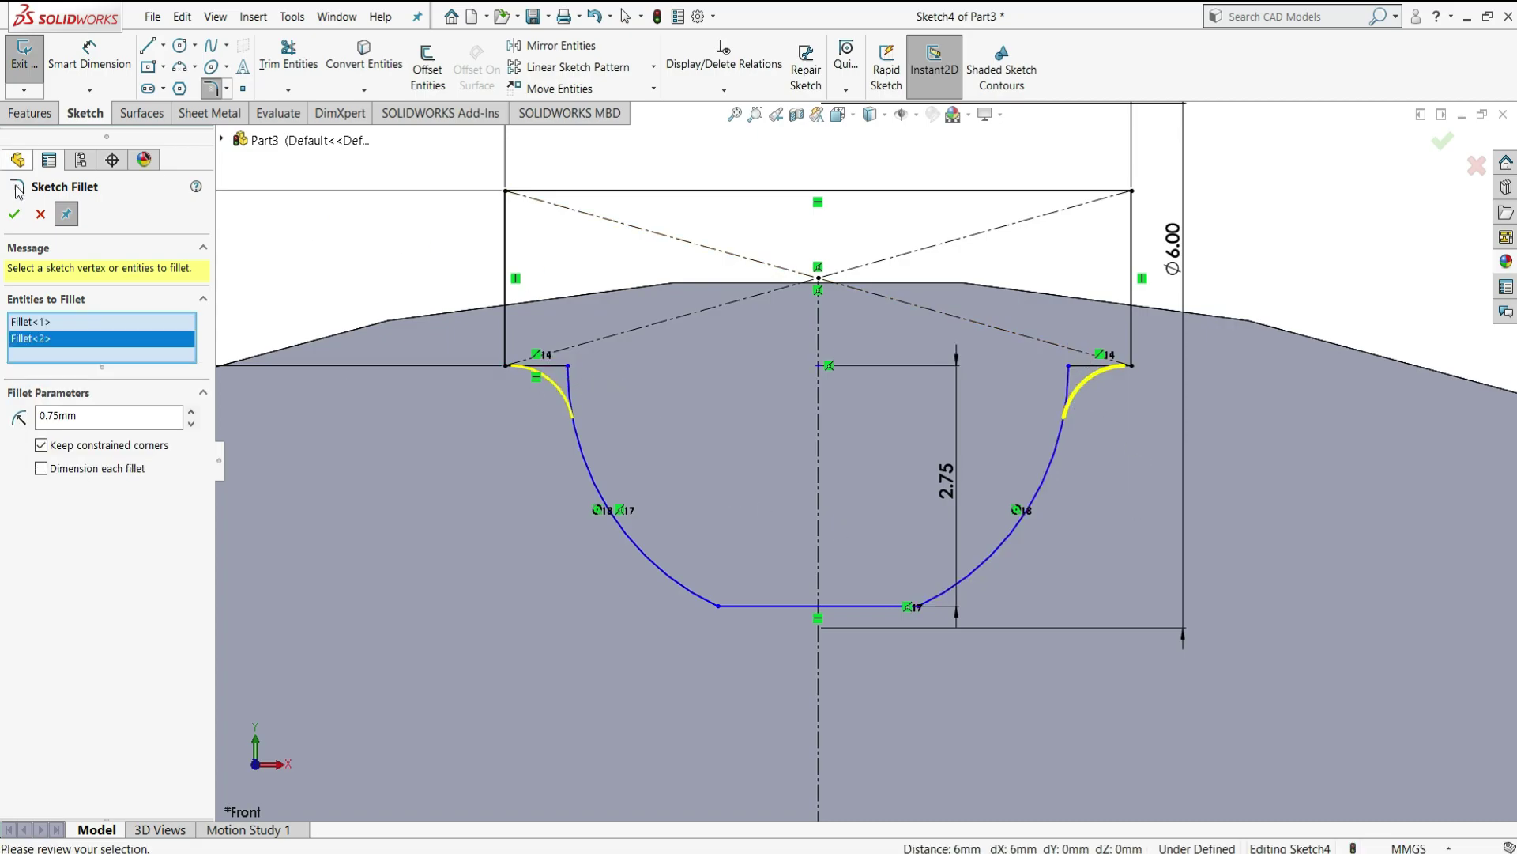
left_click(12, 215)
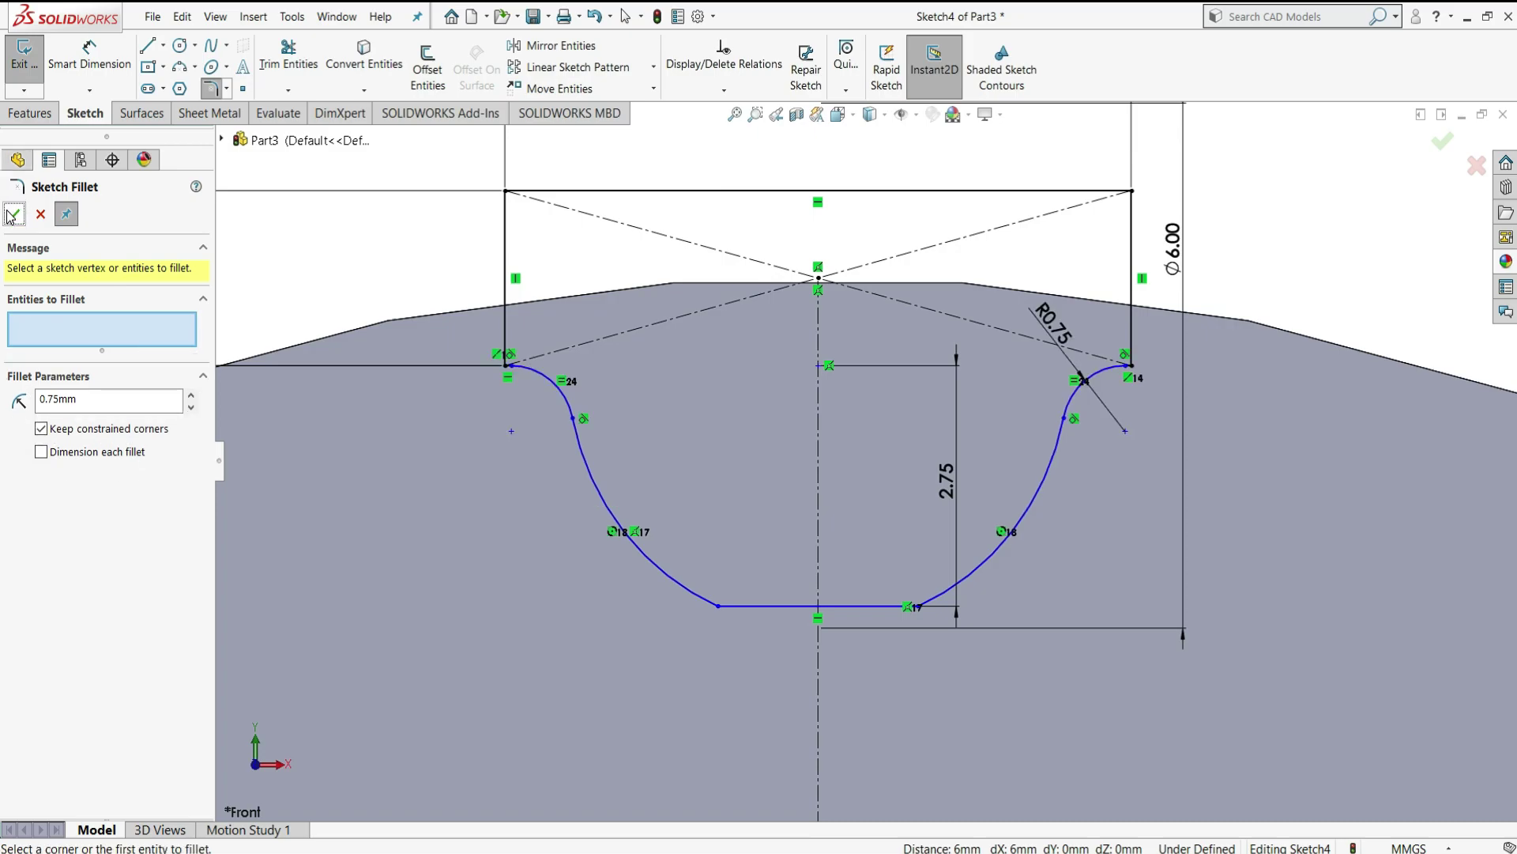
- Fully define the groove profile sketch by calculating dimensions for all entities in the sketch
left_click(14, 214)
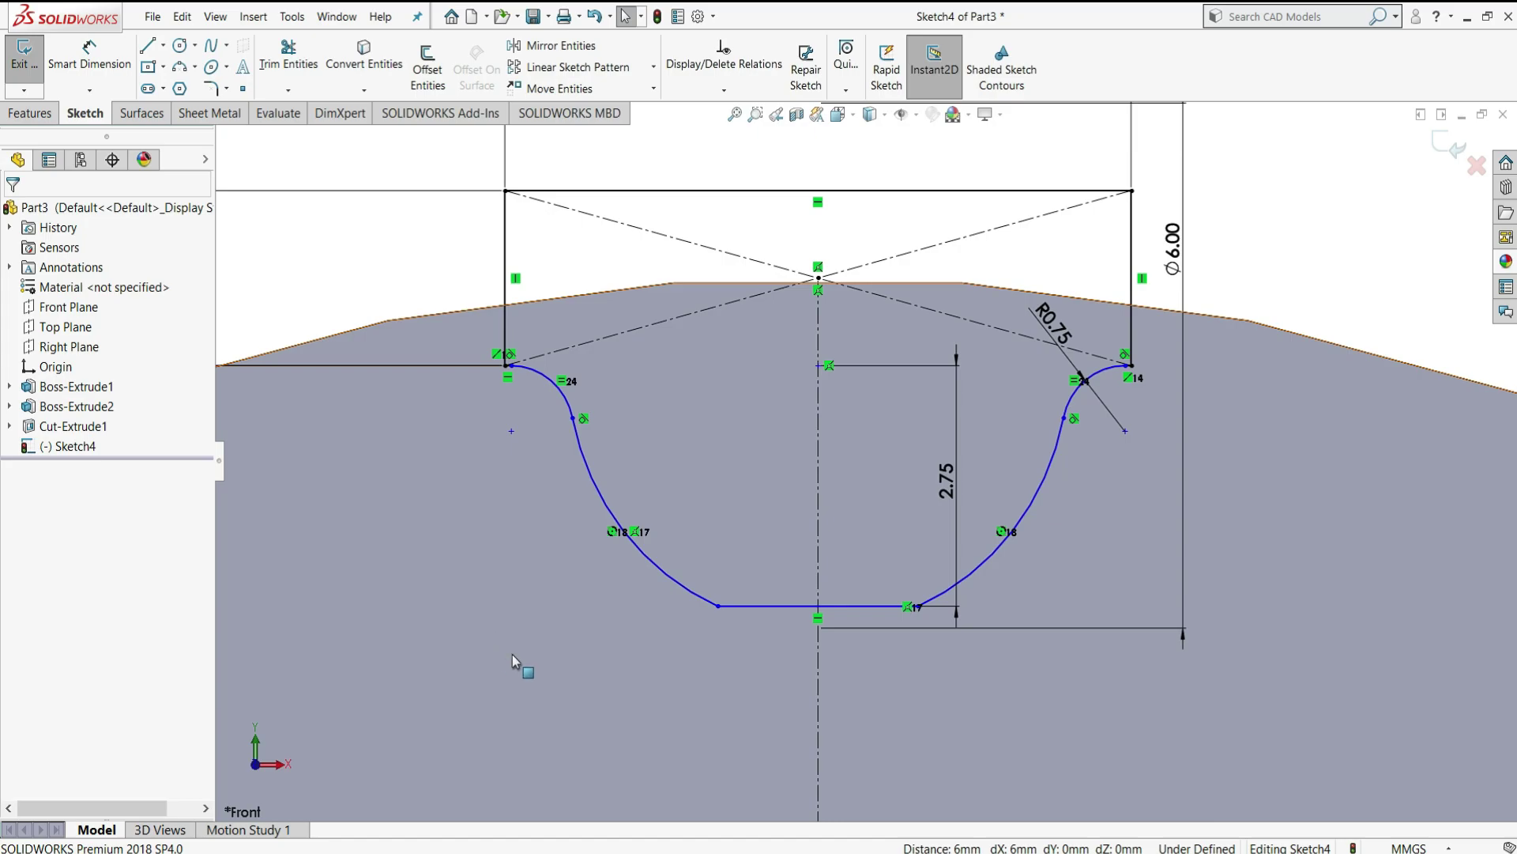
left_click(724, 89)
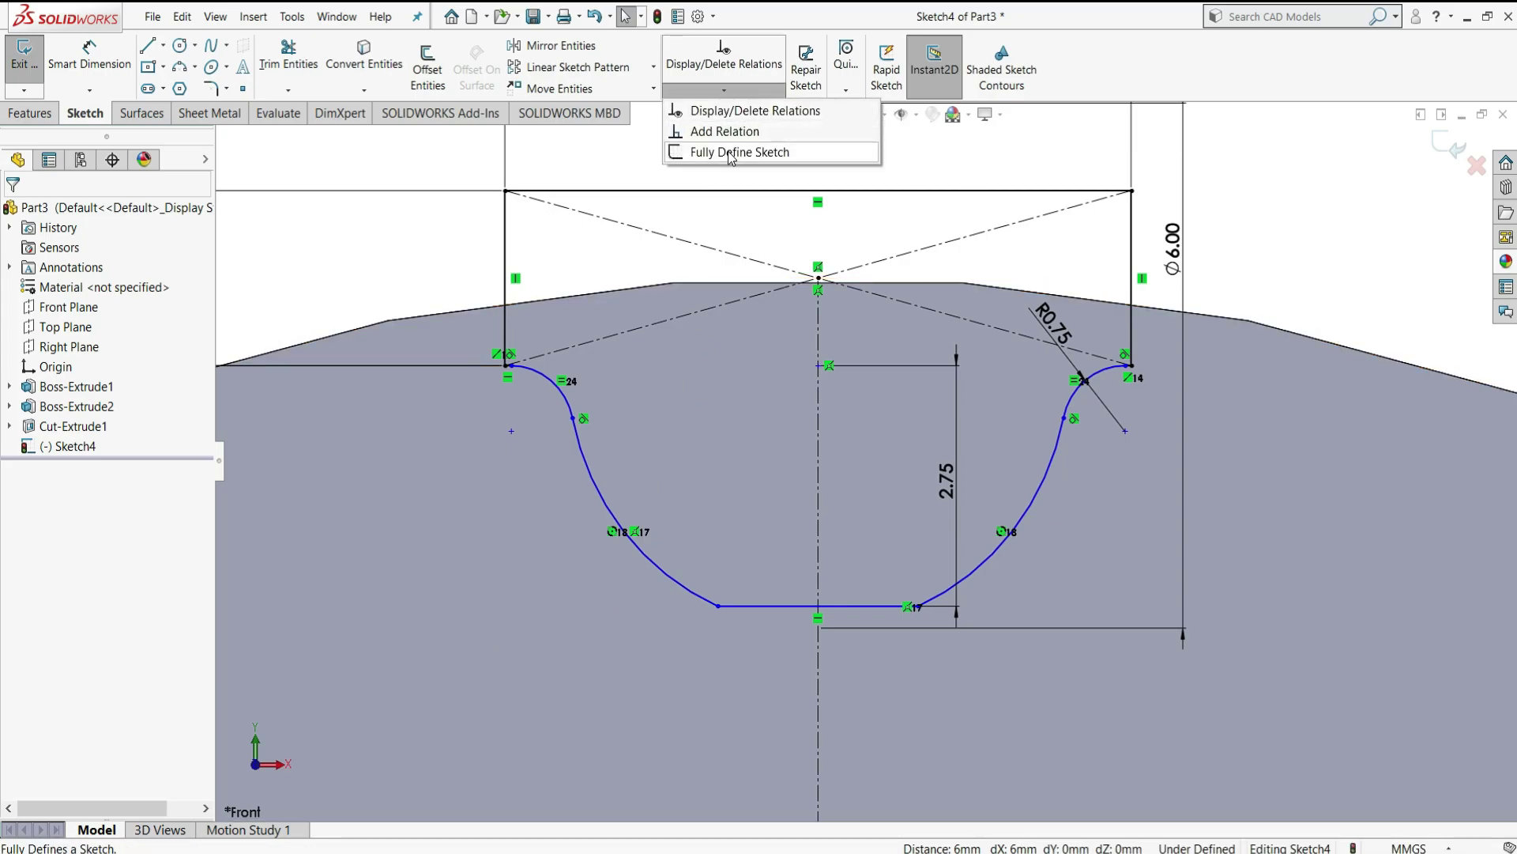
left_click(728, 151)
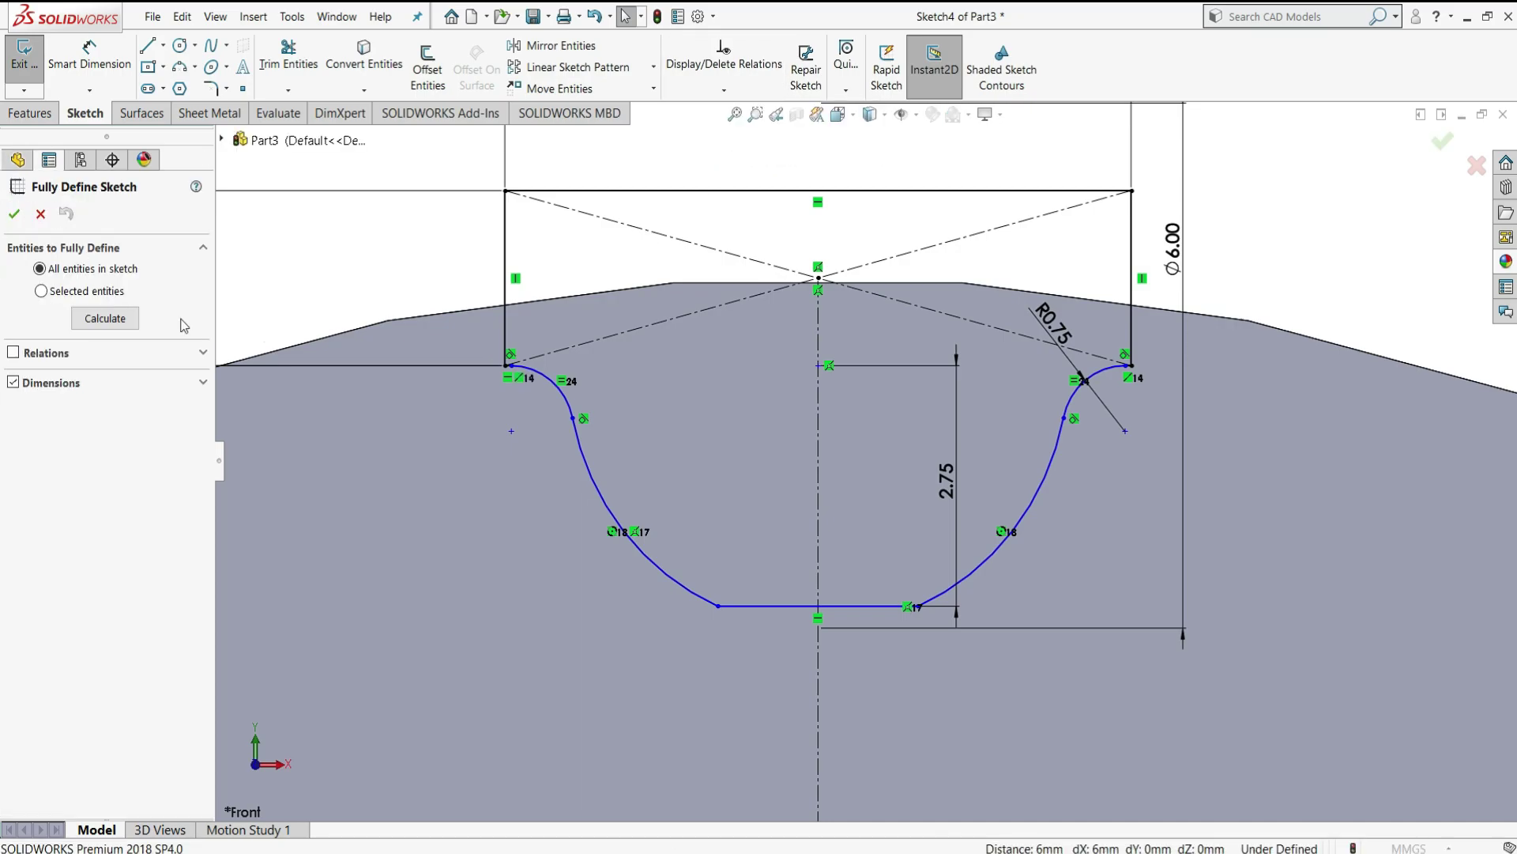
left_click(94, 317)
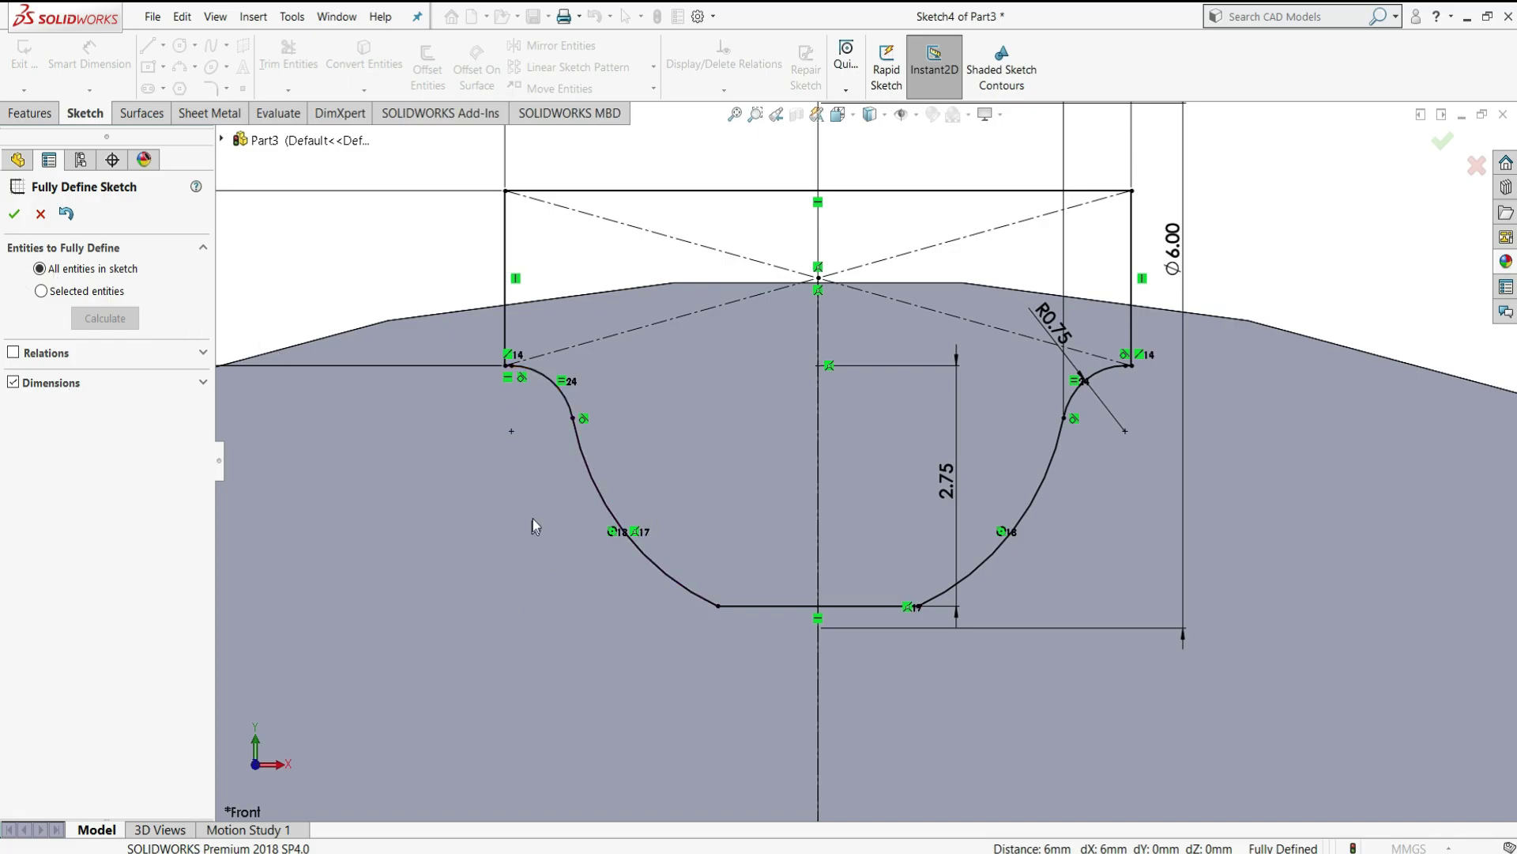
left_click(14, 214)
- Cut-extrude the groove profile with a Through All end condition along the 55 mm body
key("f")
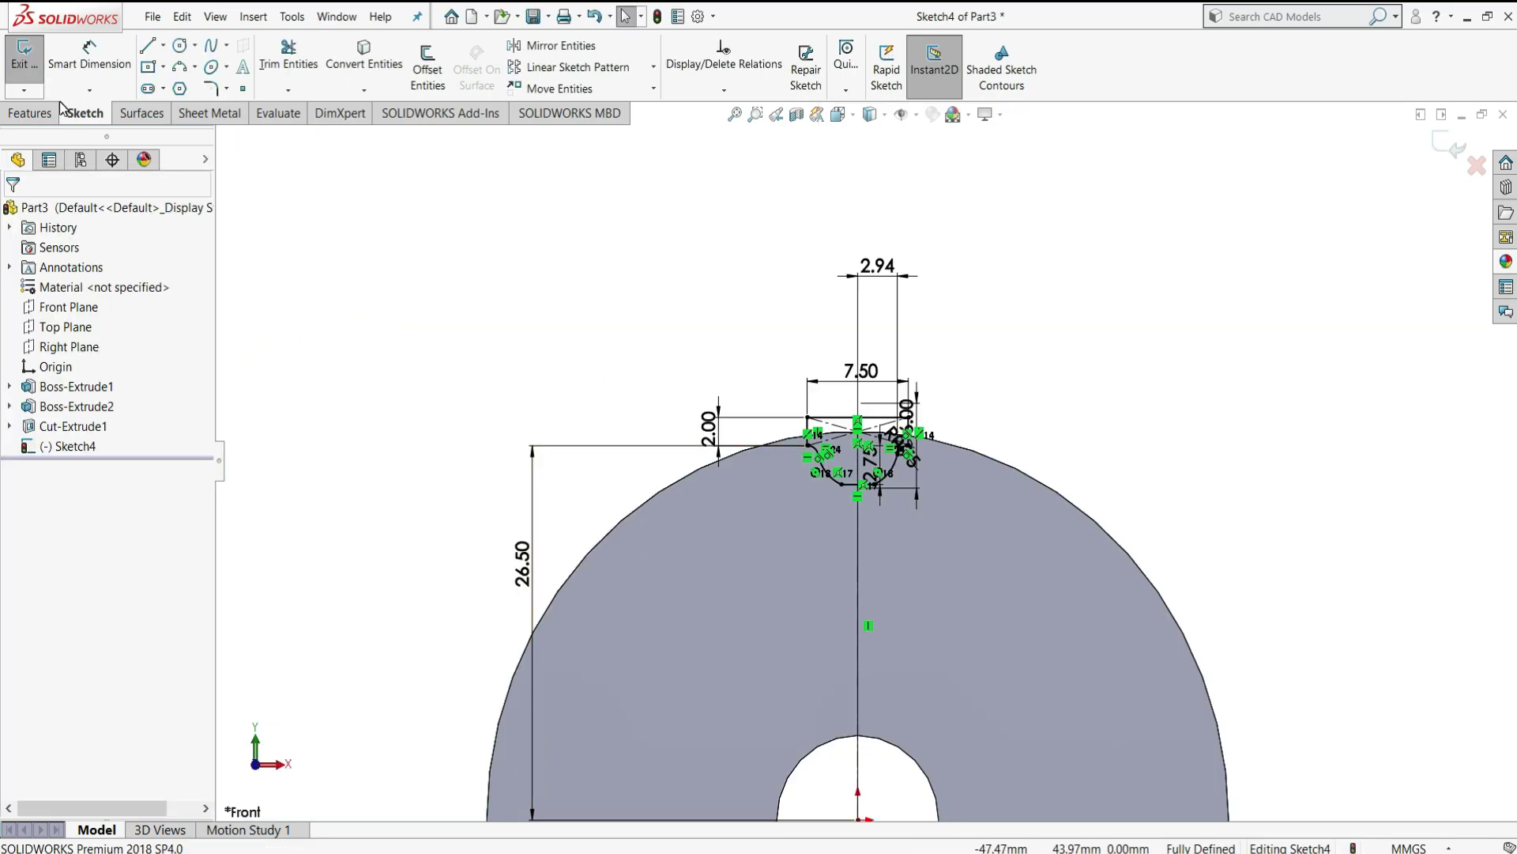
left_click(32, 113)
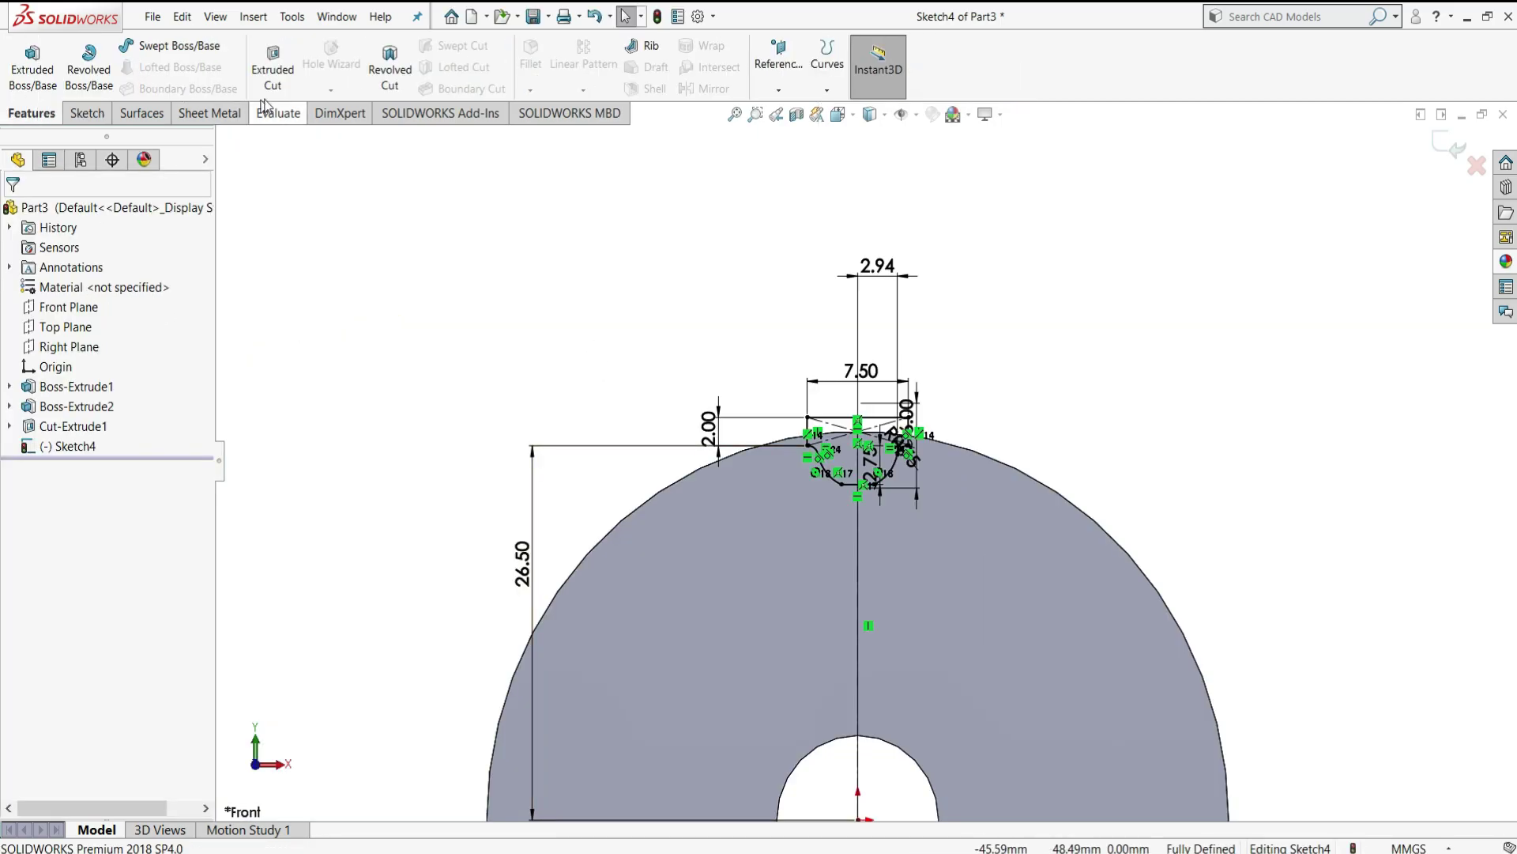
left_click(279, 78)
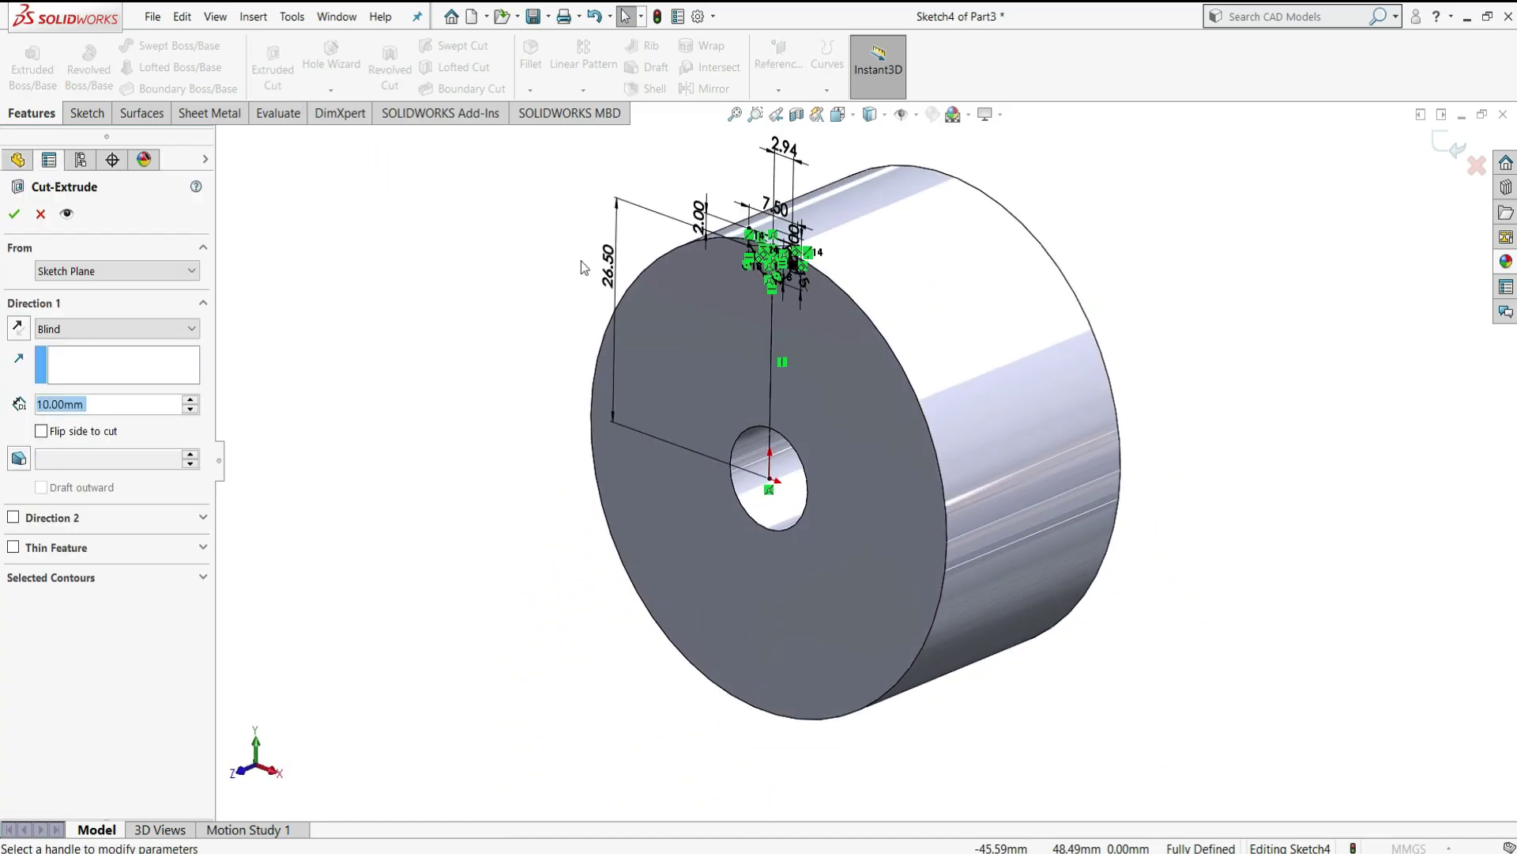
left_click(106, 329)
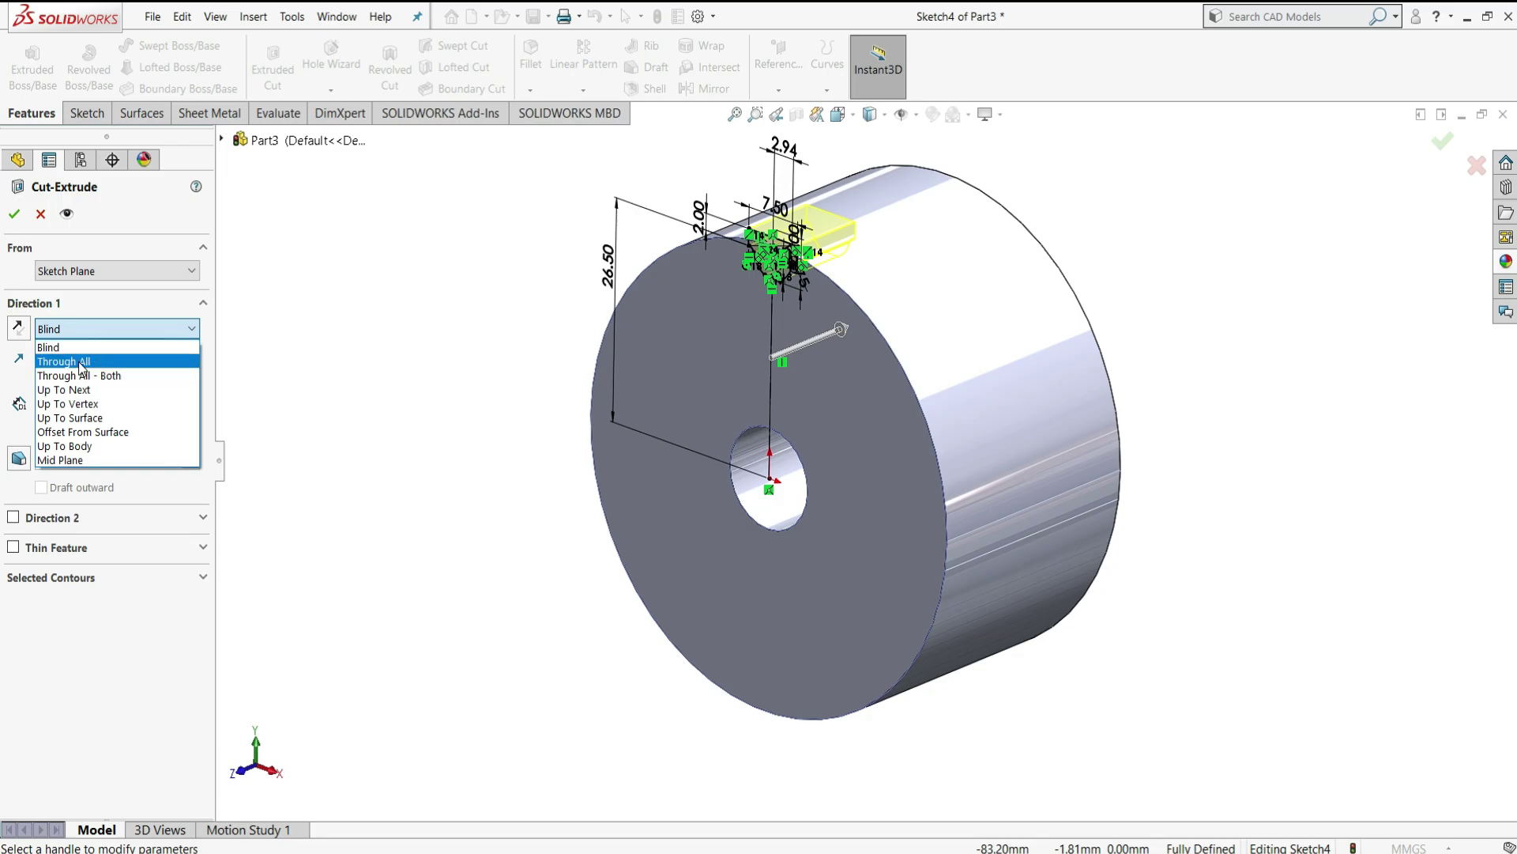
left_click(77, 361)
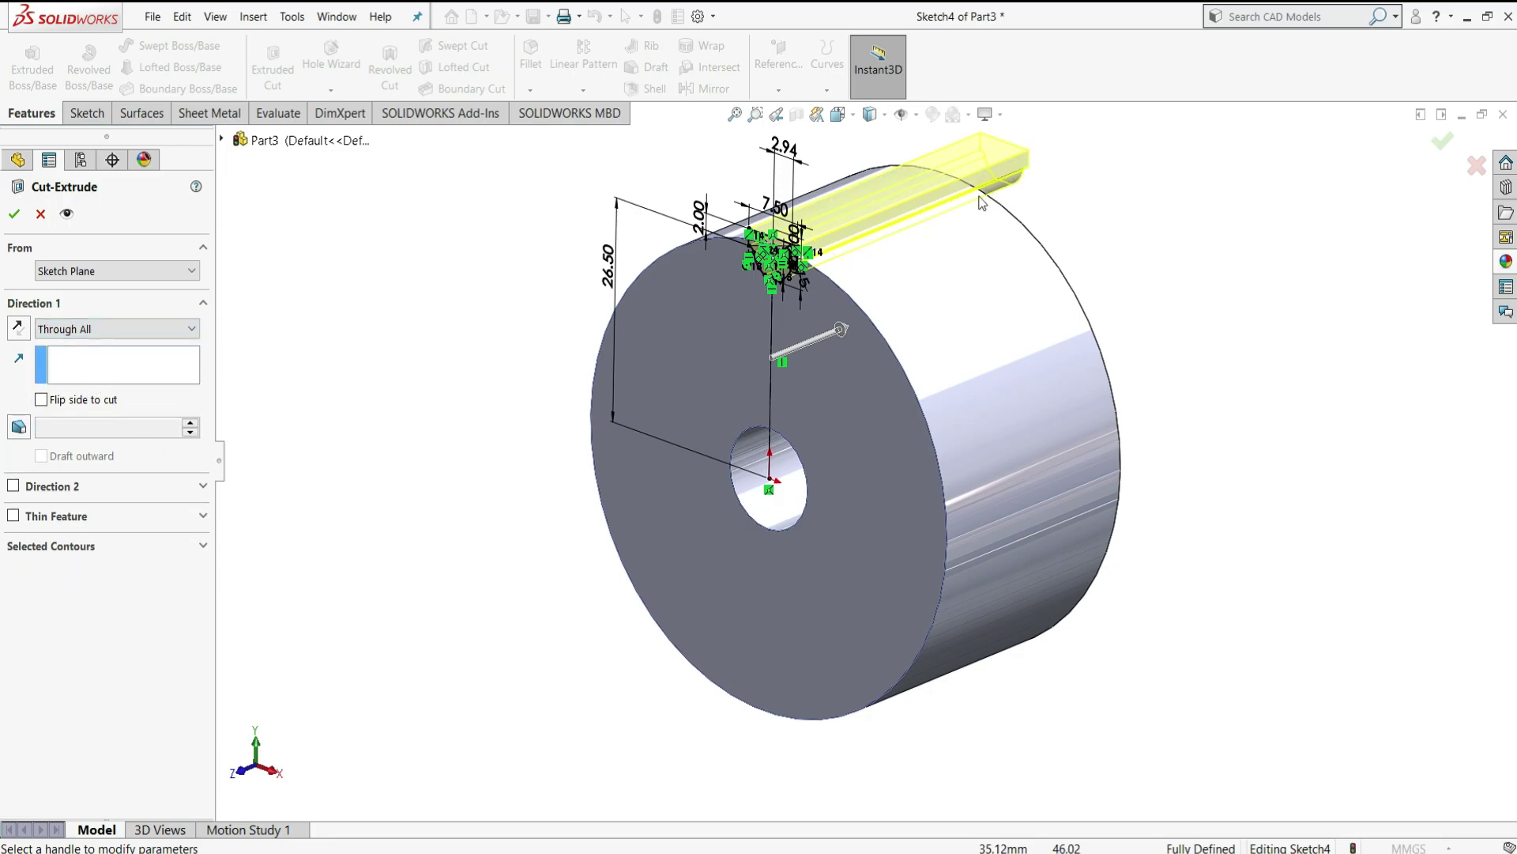
left_click(19, 222)
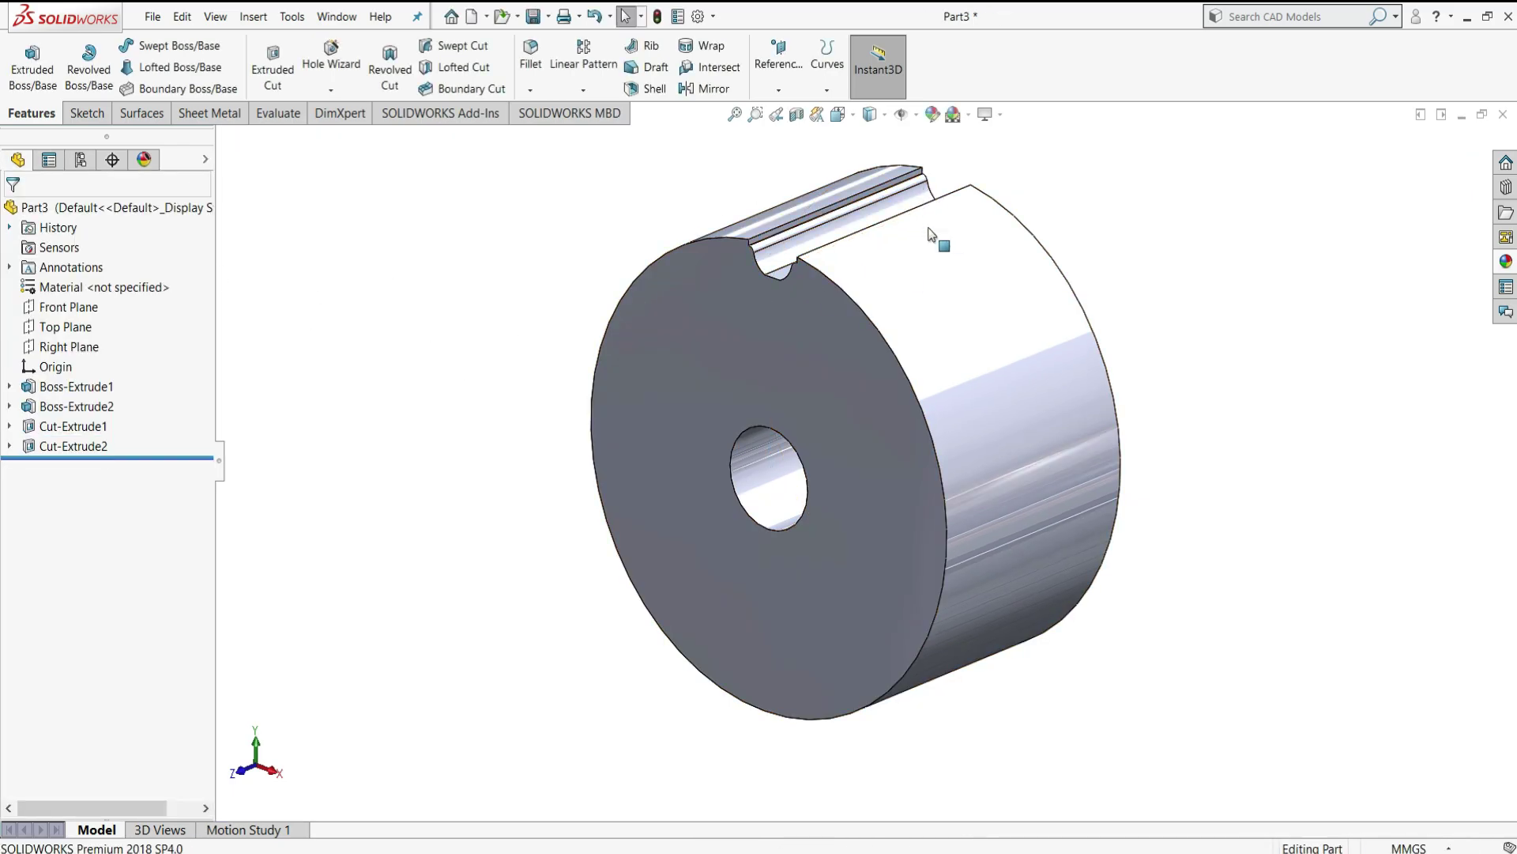
- Display temporary axes and circular-pattern the rim groove cut about the bore's axis with 23 equally spaced instances over 360 degrees
scroll(948, 237, "down", 2)
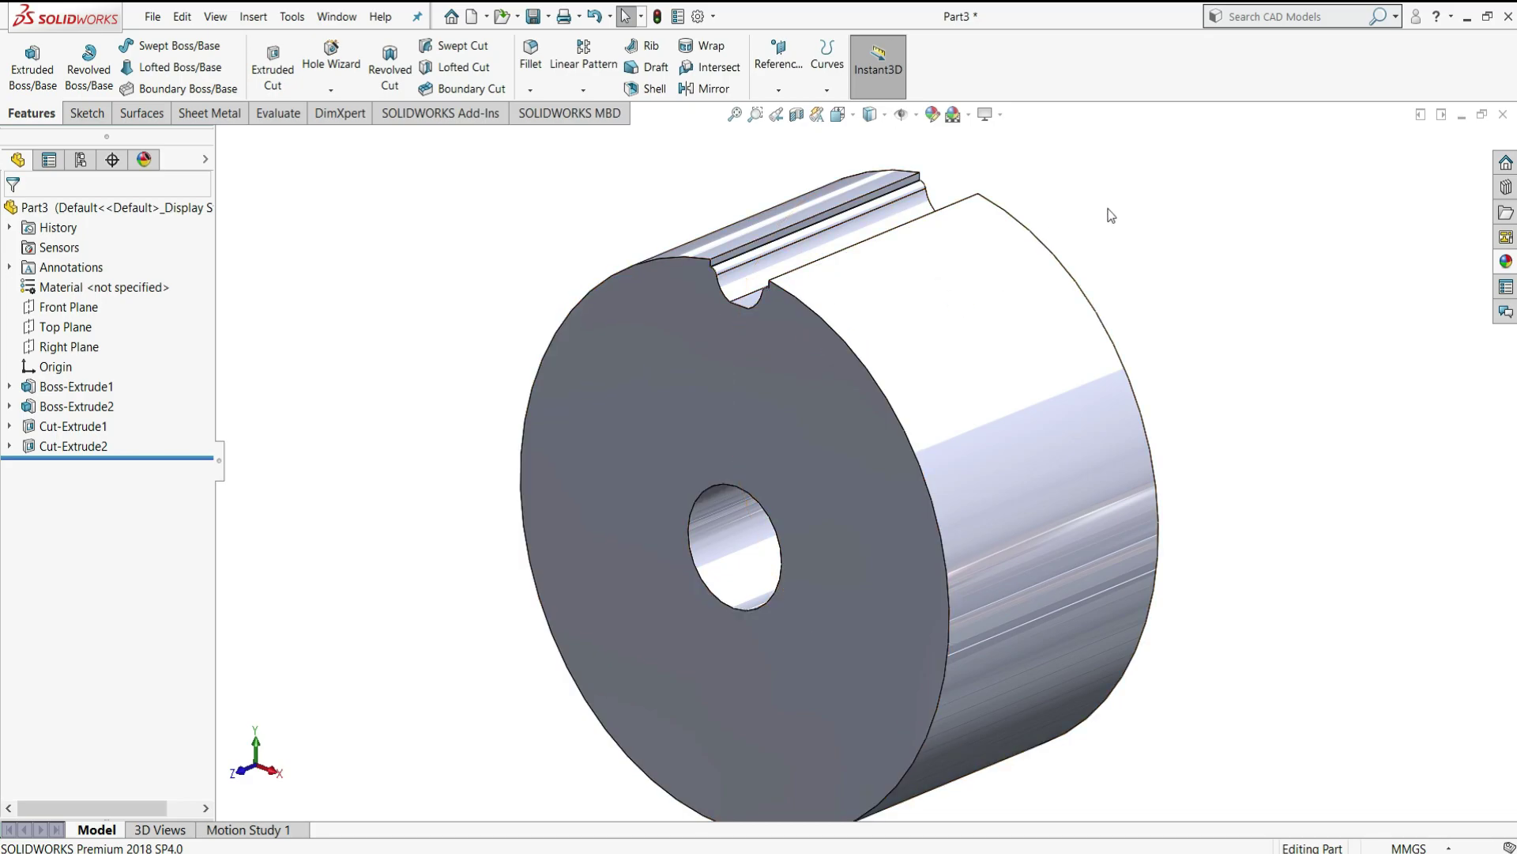
left_click(585, 90)
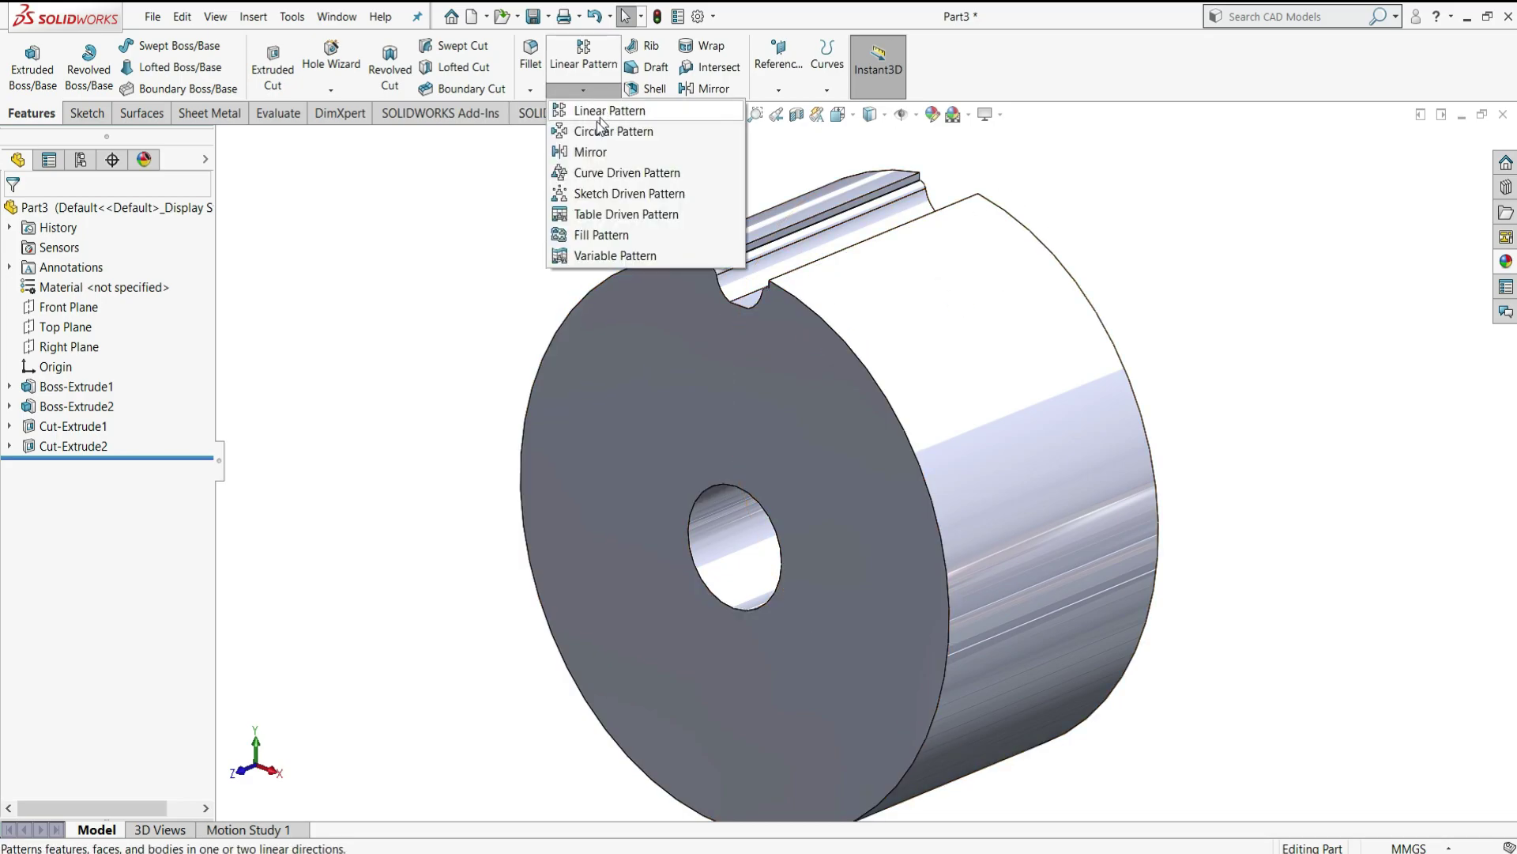
left_click(607, 133)
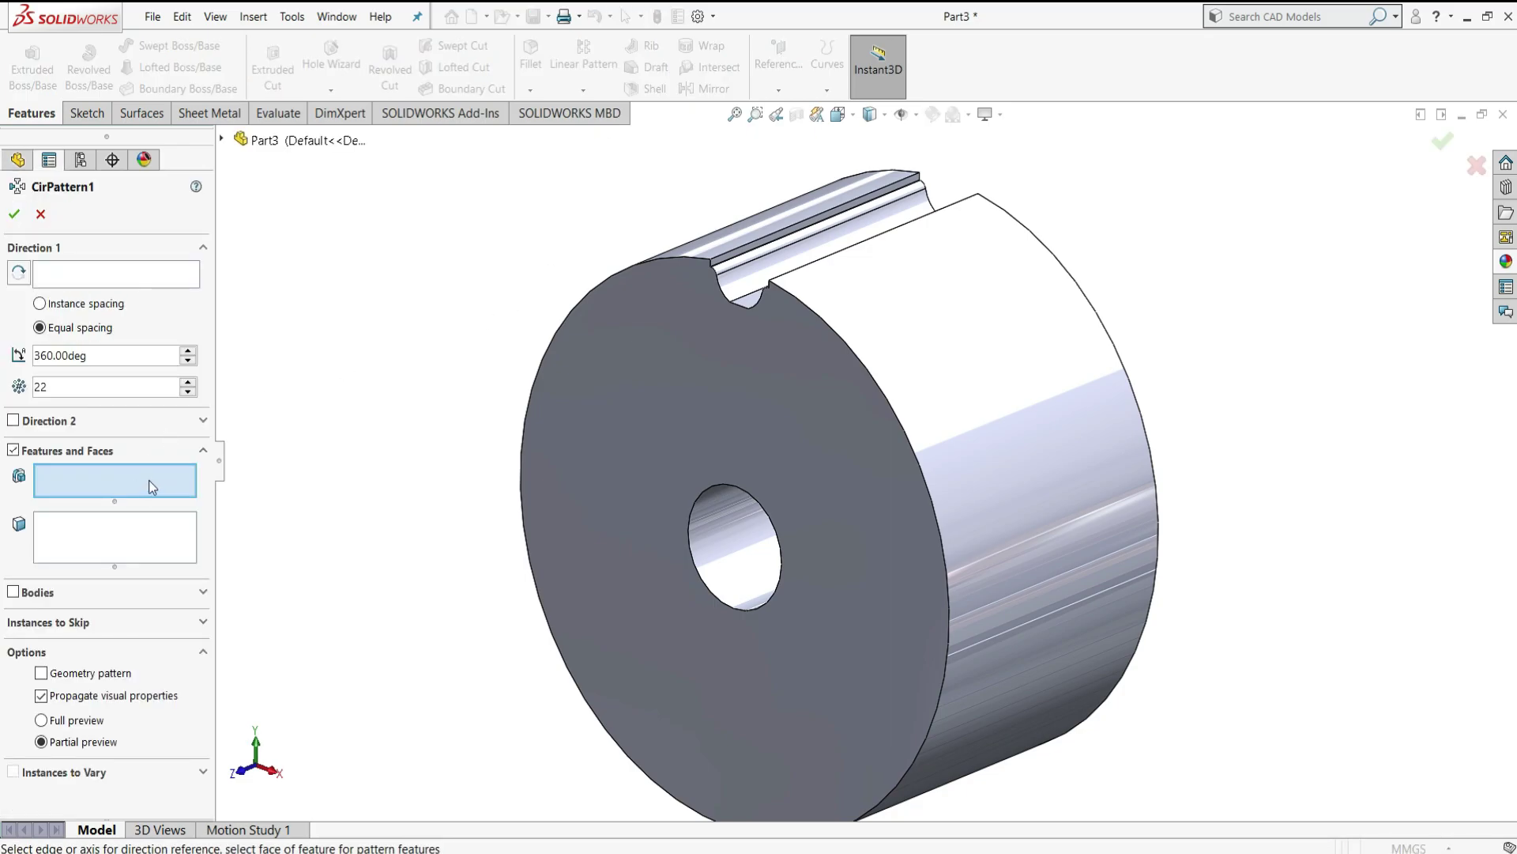
left_click(753, 270)
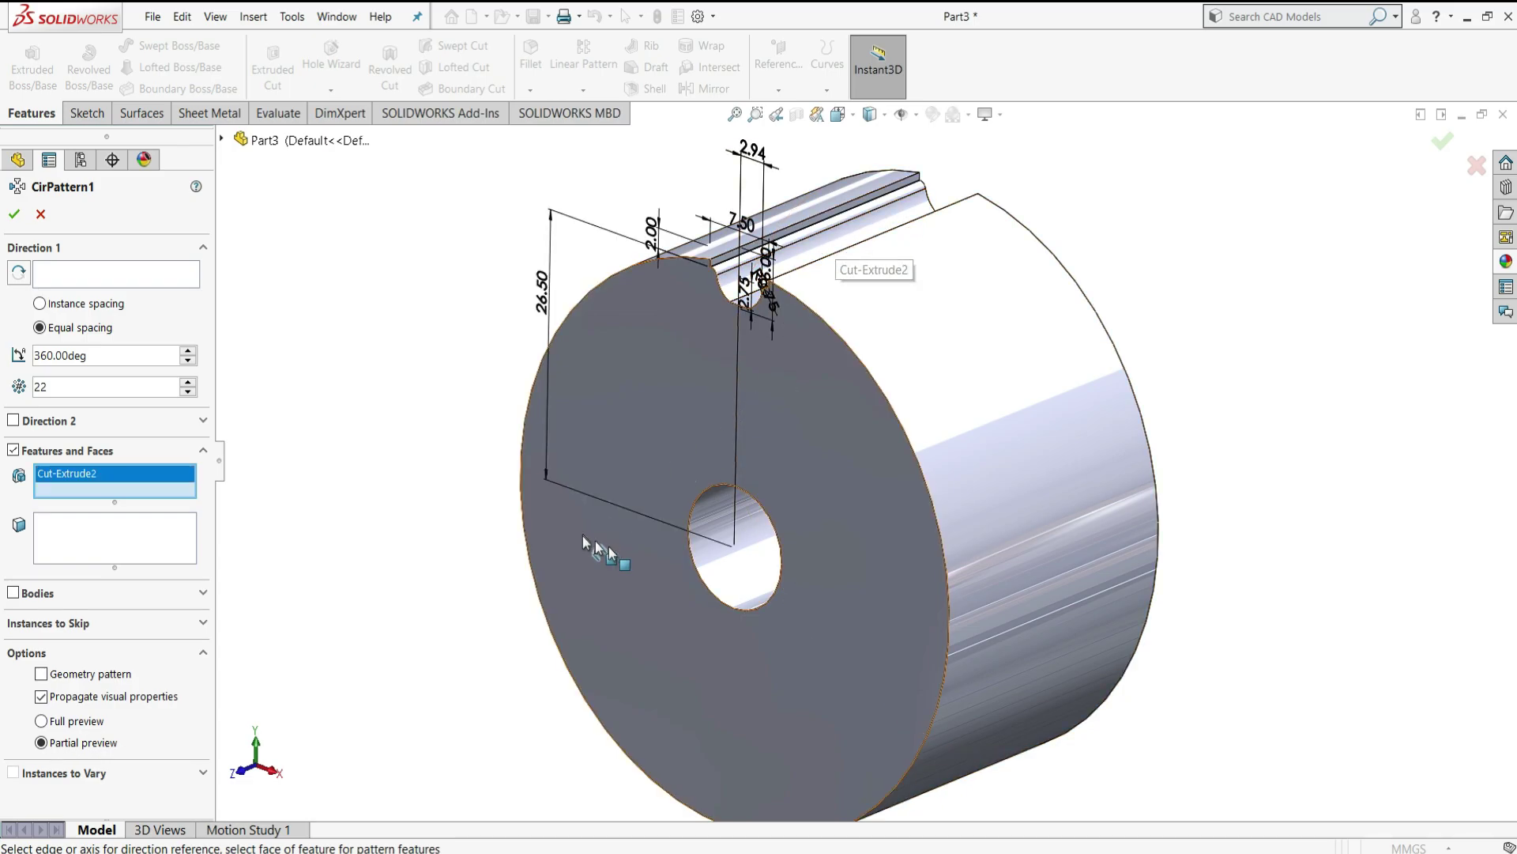
left_click(166, 278)
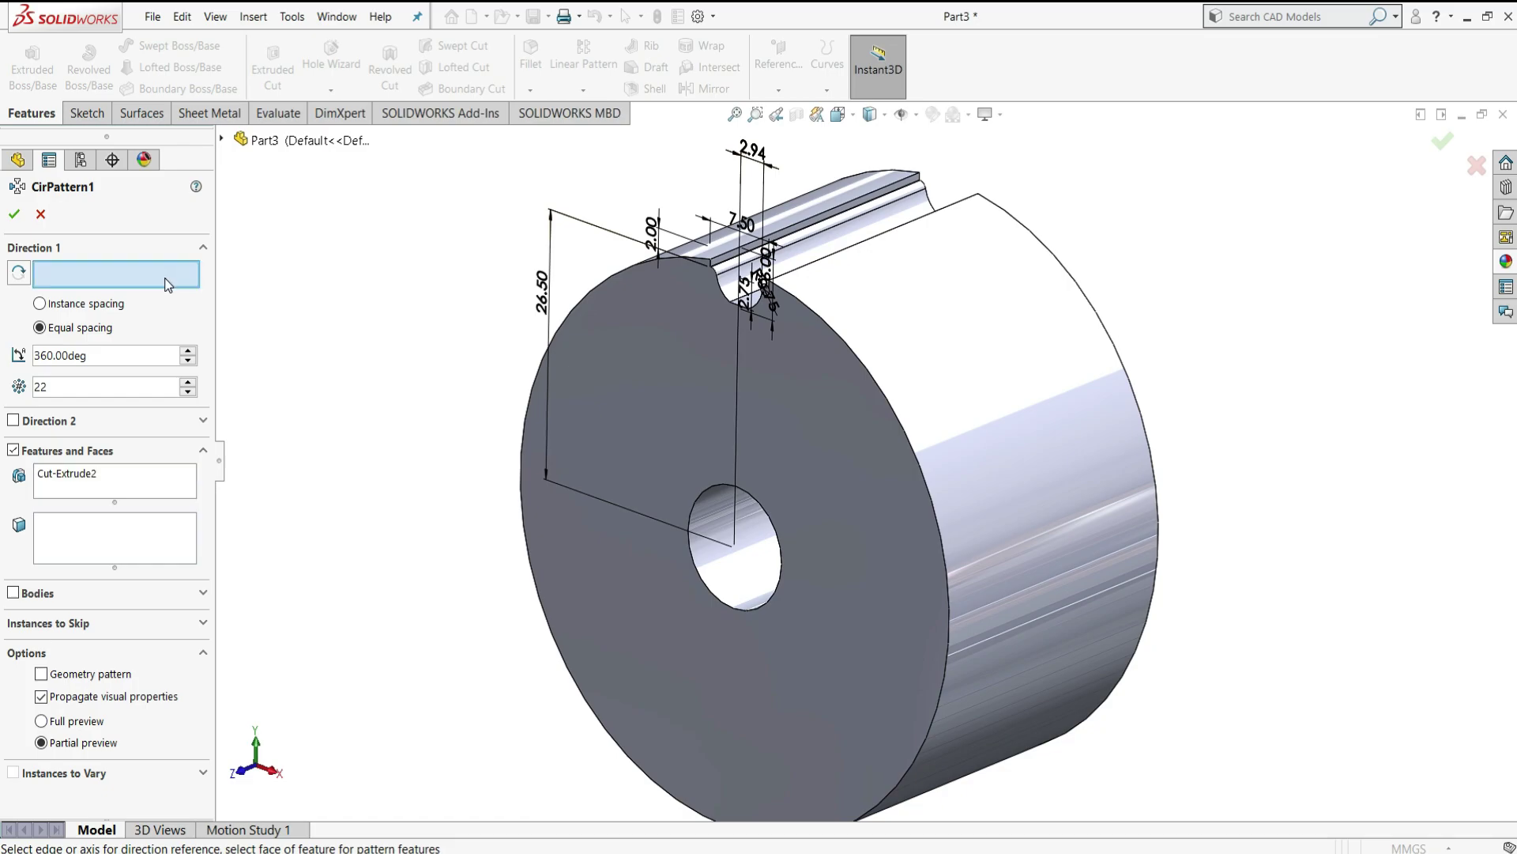
left_click(916, 116)
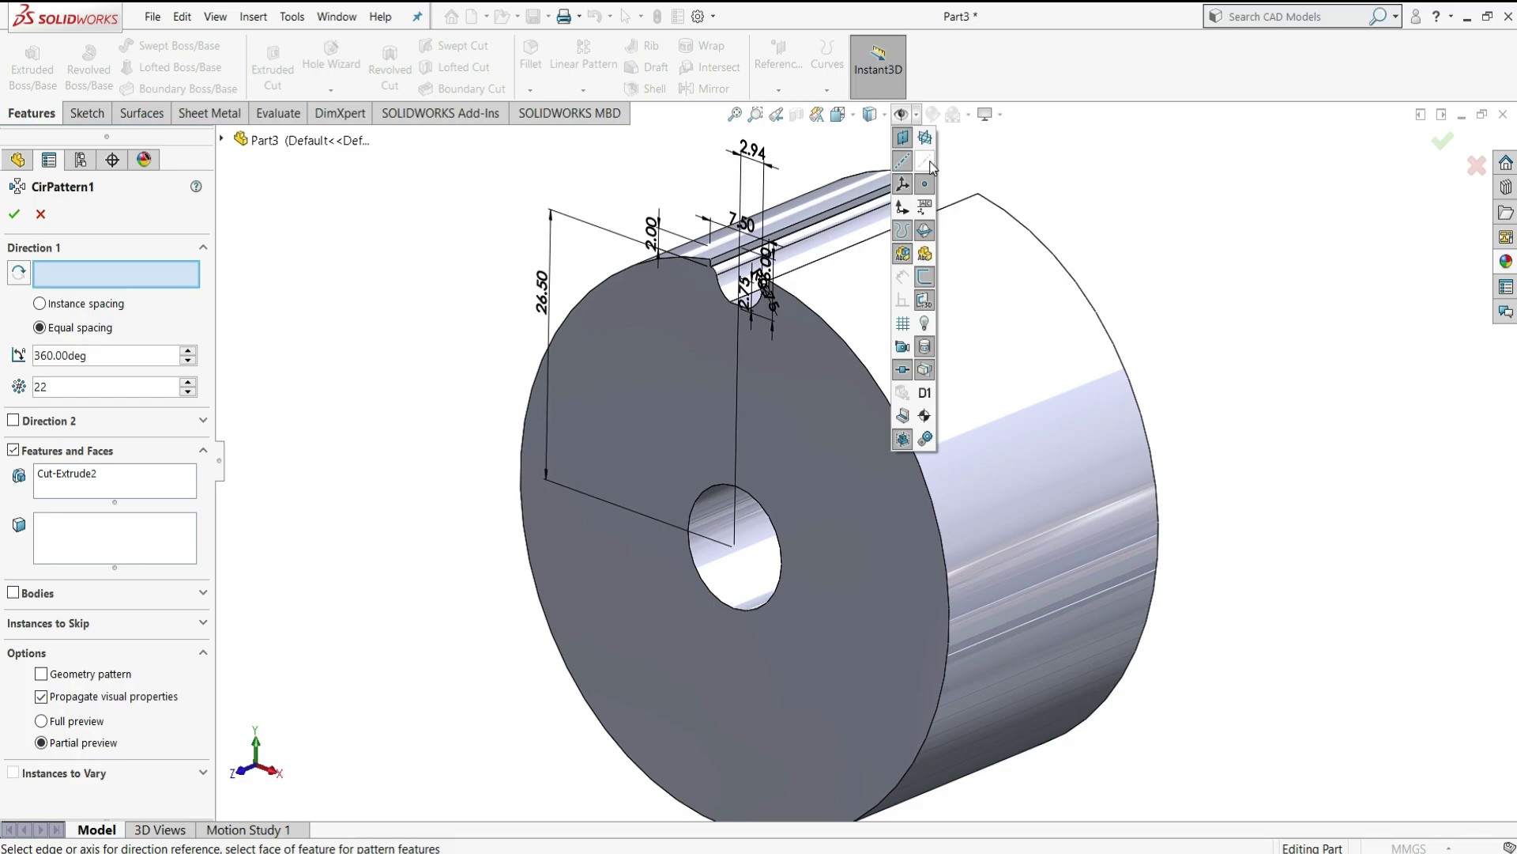
left_click(929, 162)
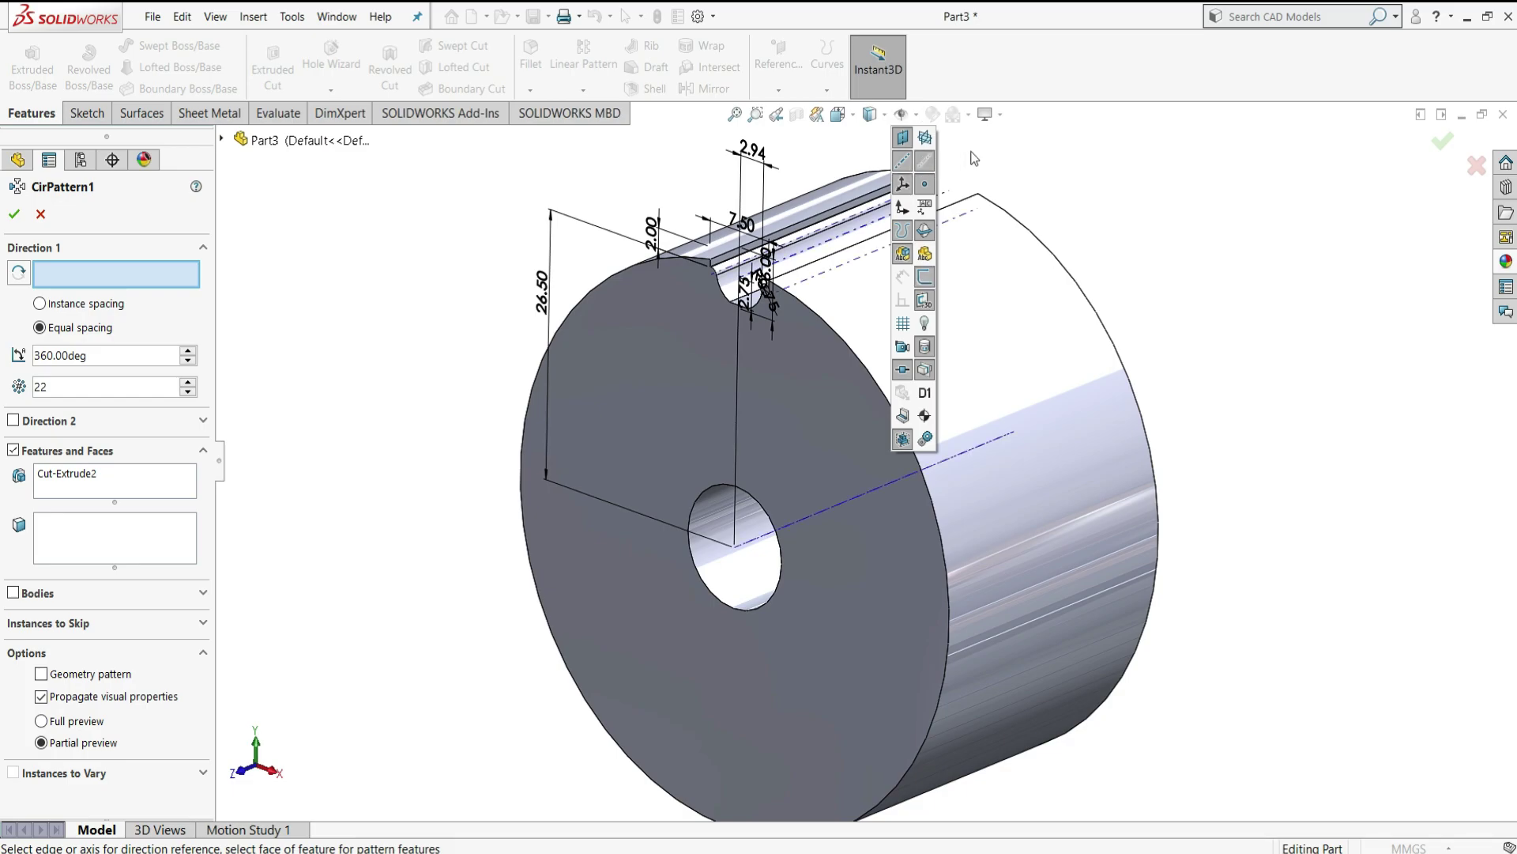
left_click(762, 541)
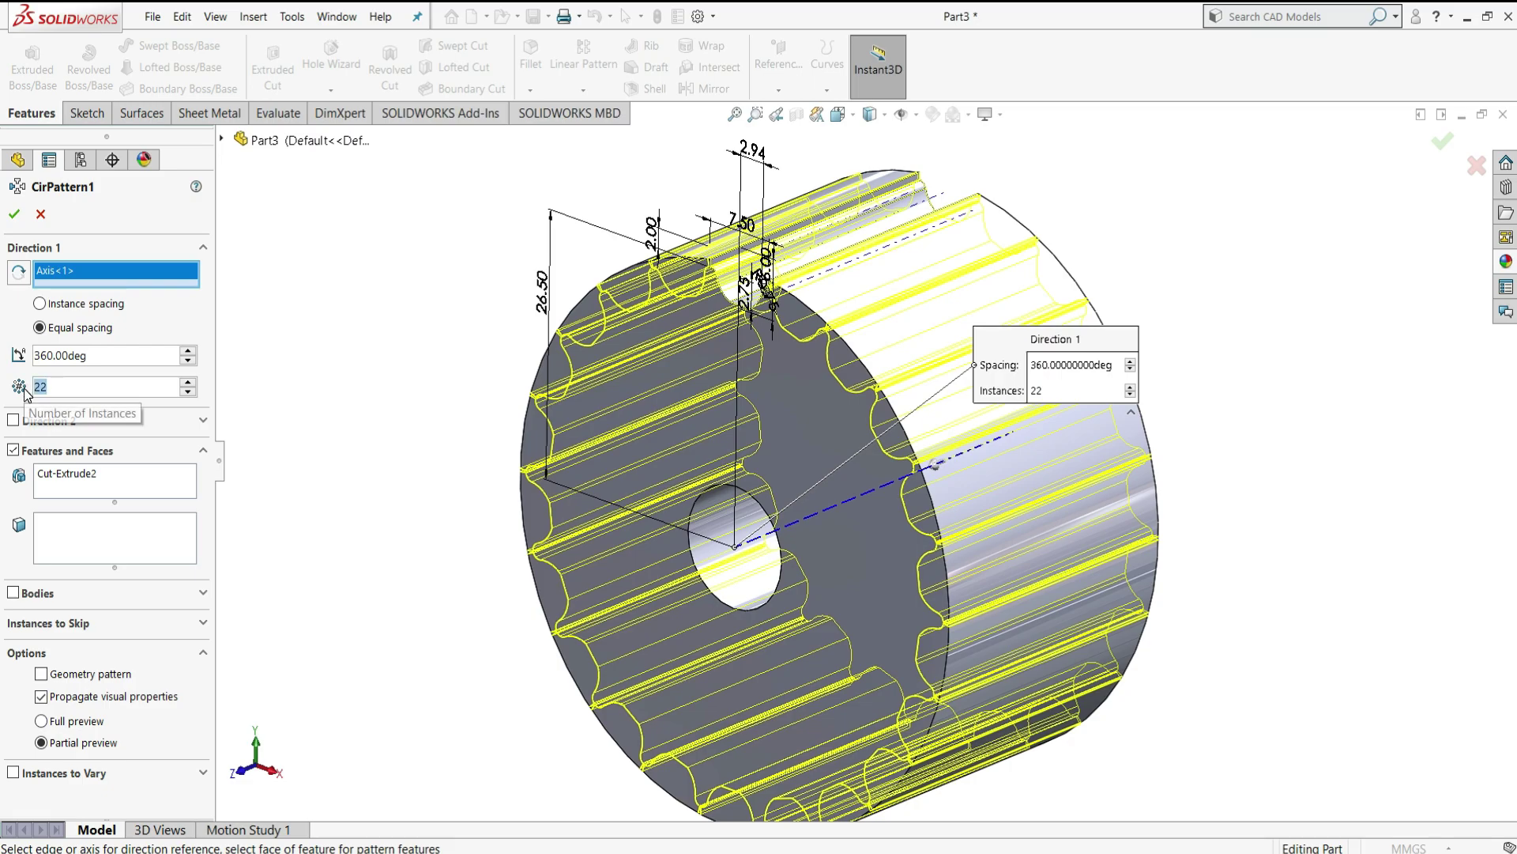
type("3")
key("Return")
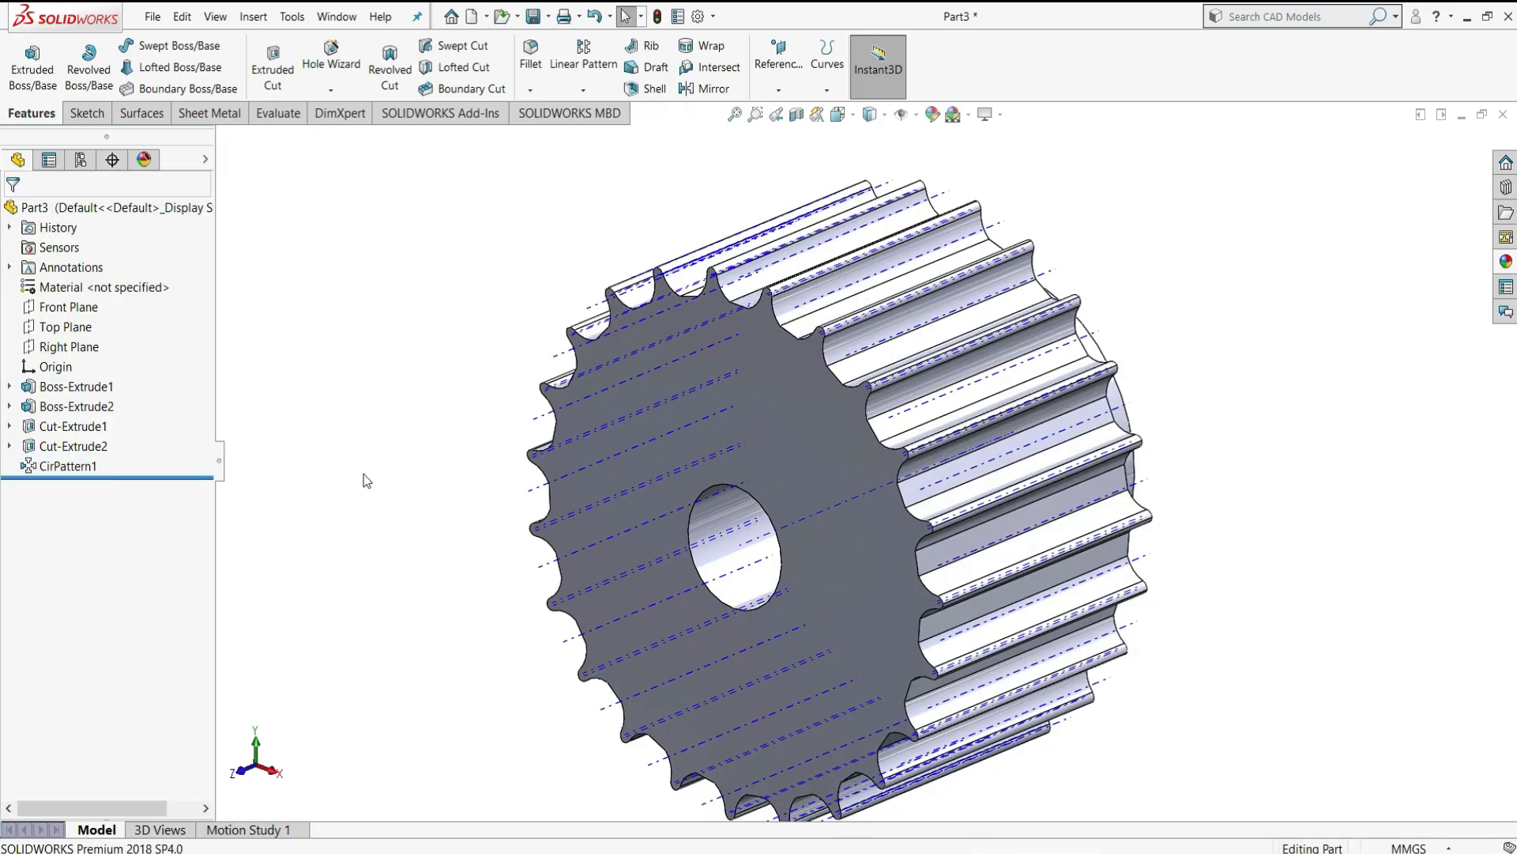
- Hide the temporary axes of the patterned part
left_click(915, 115)
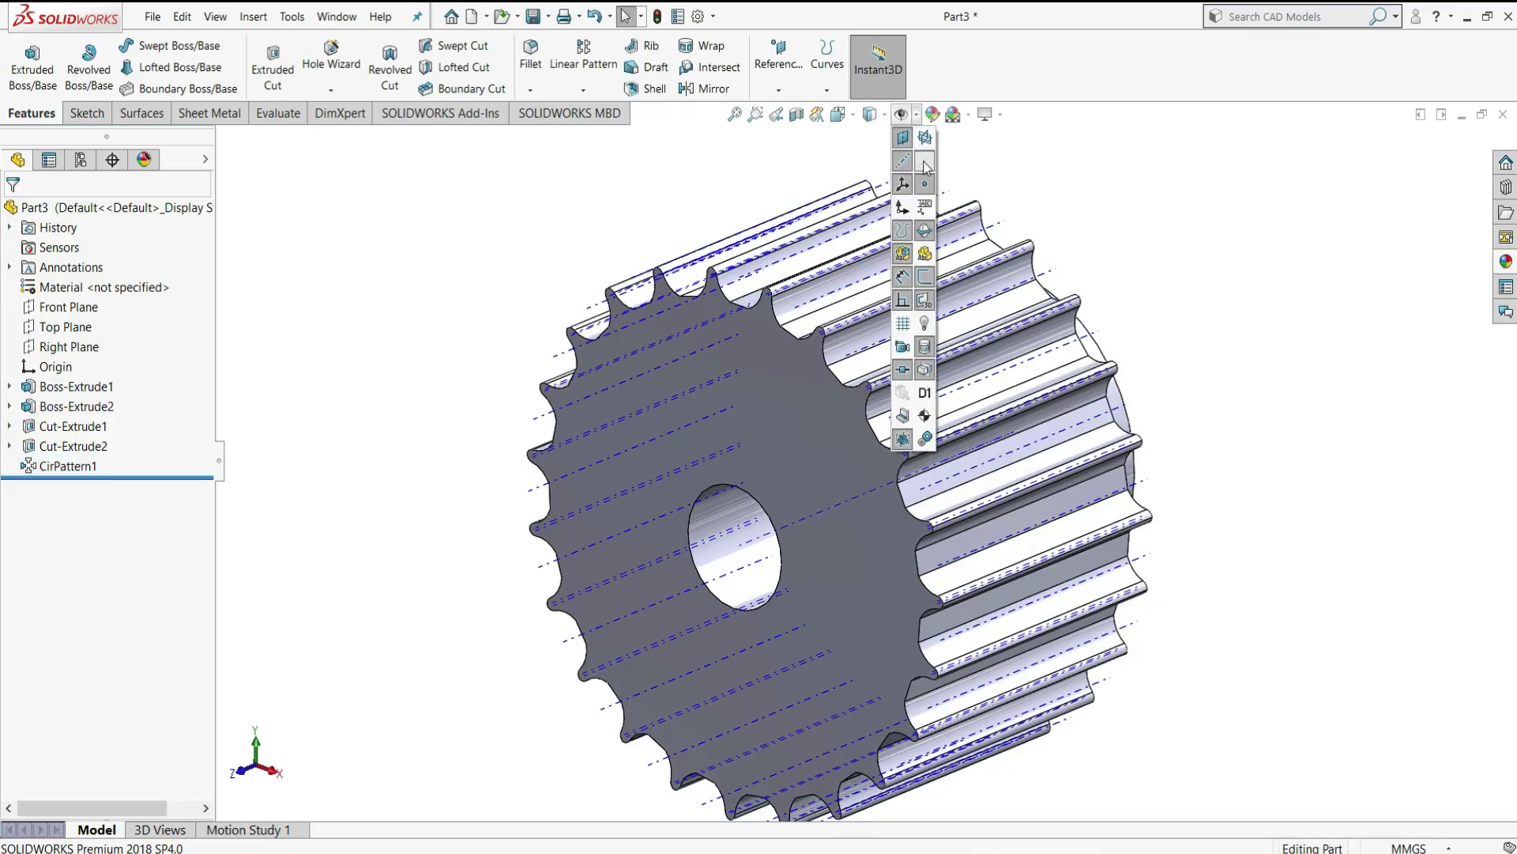
left_click(925, 162)
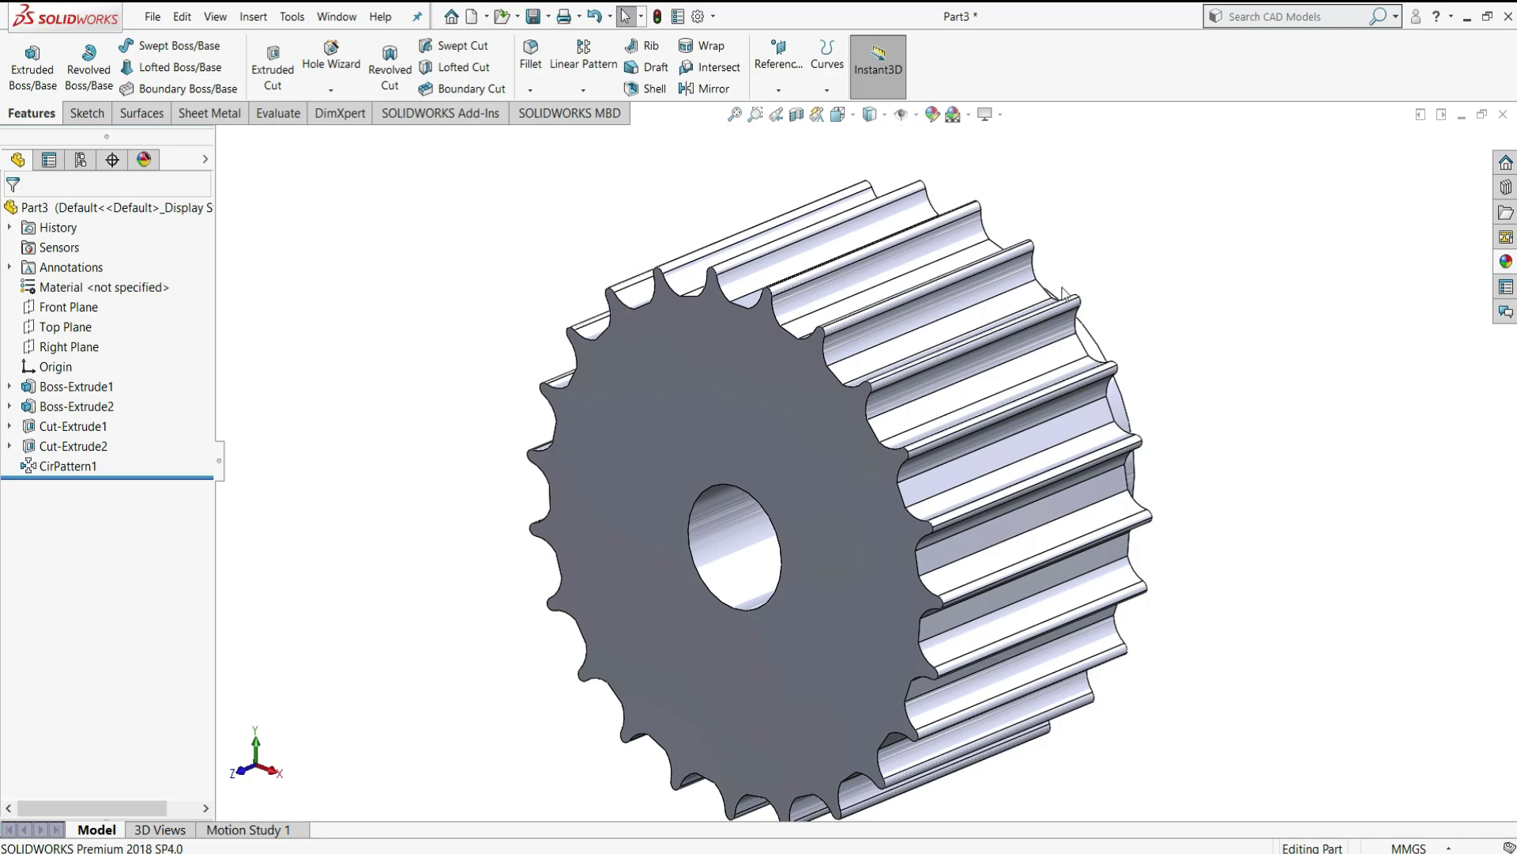
scroll(982, 295, "up", 4)
middle_click_drag(983, 294, 1090, 383)
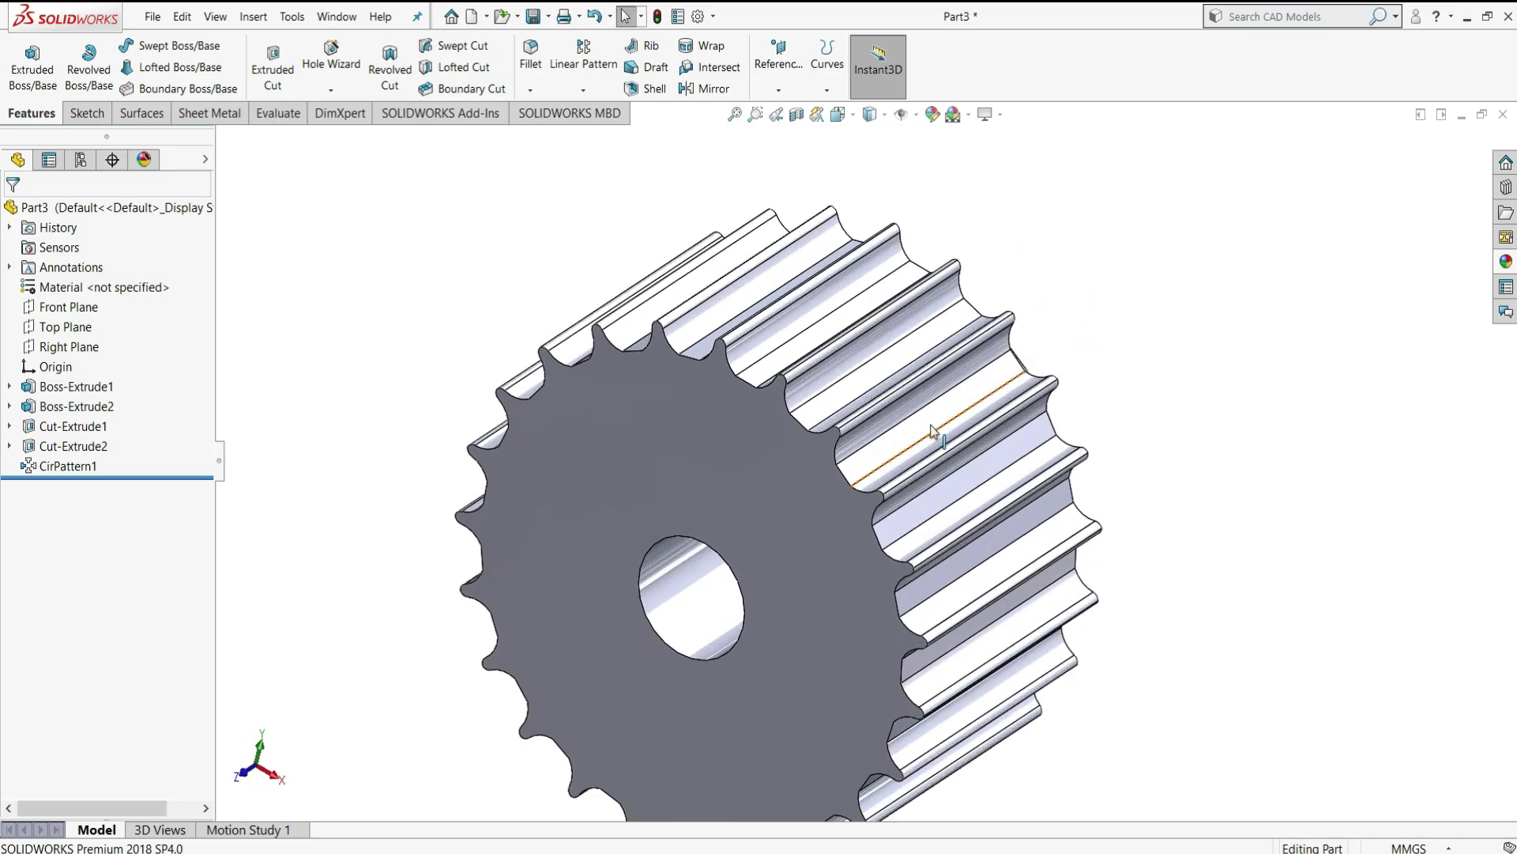
middle_click_drag(927, 429, 447, 373)
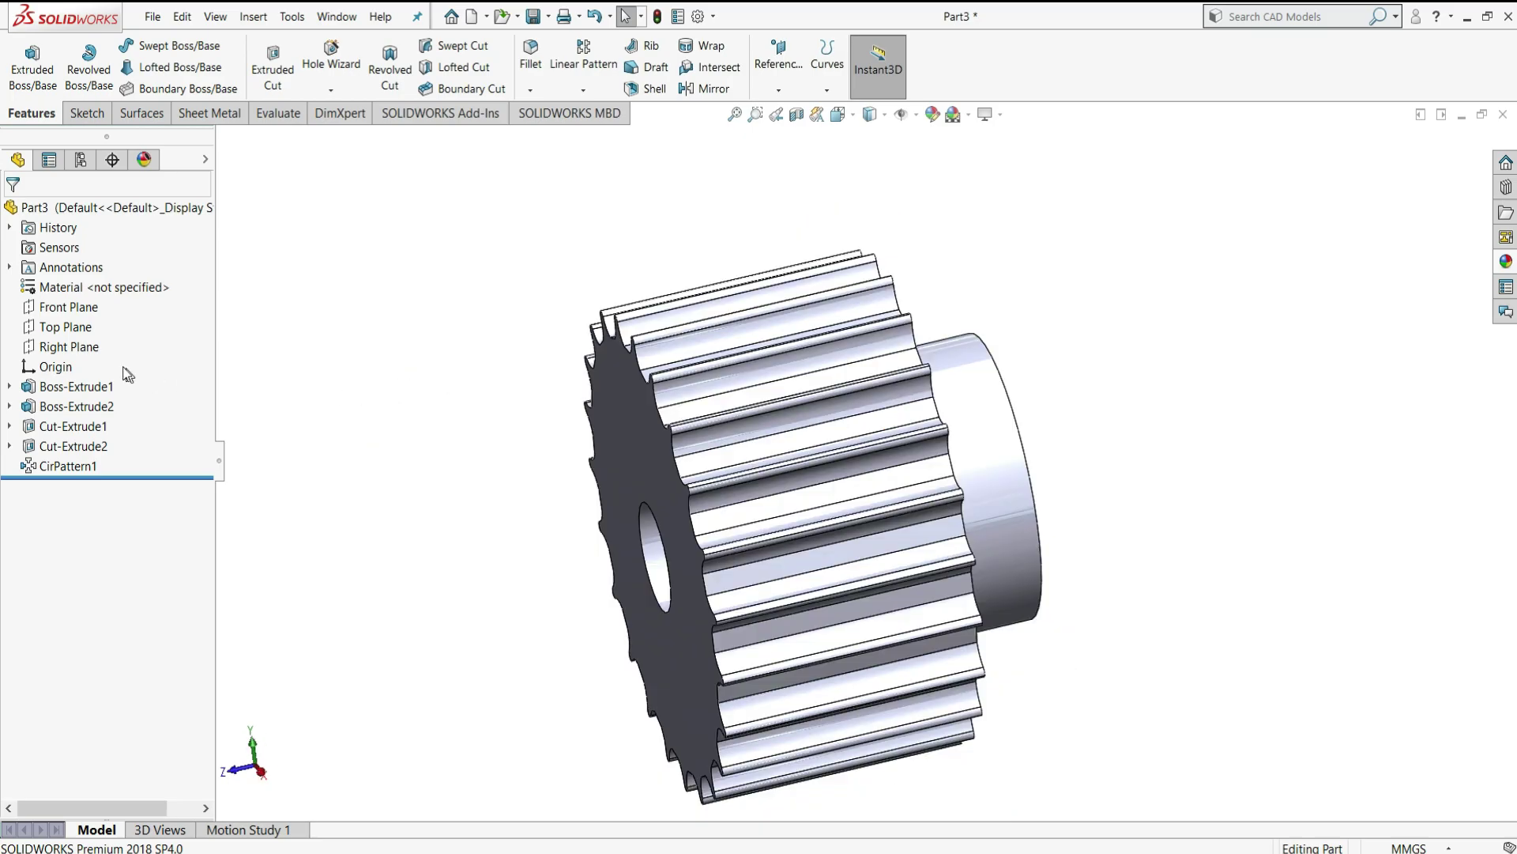
- On the Right Plane, sketch a corner rectangle about 2.94 by 7.07 mm from the body's front edge, extending above the teeth
left_click(100, 346)
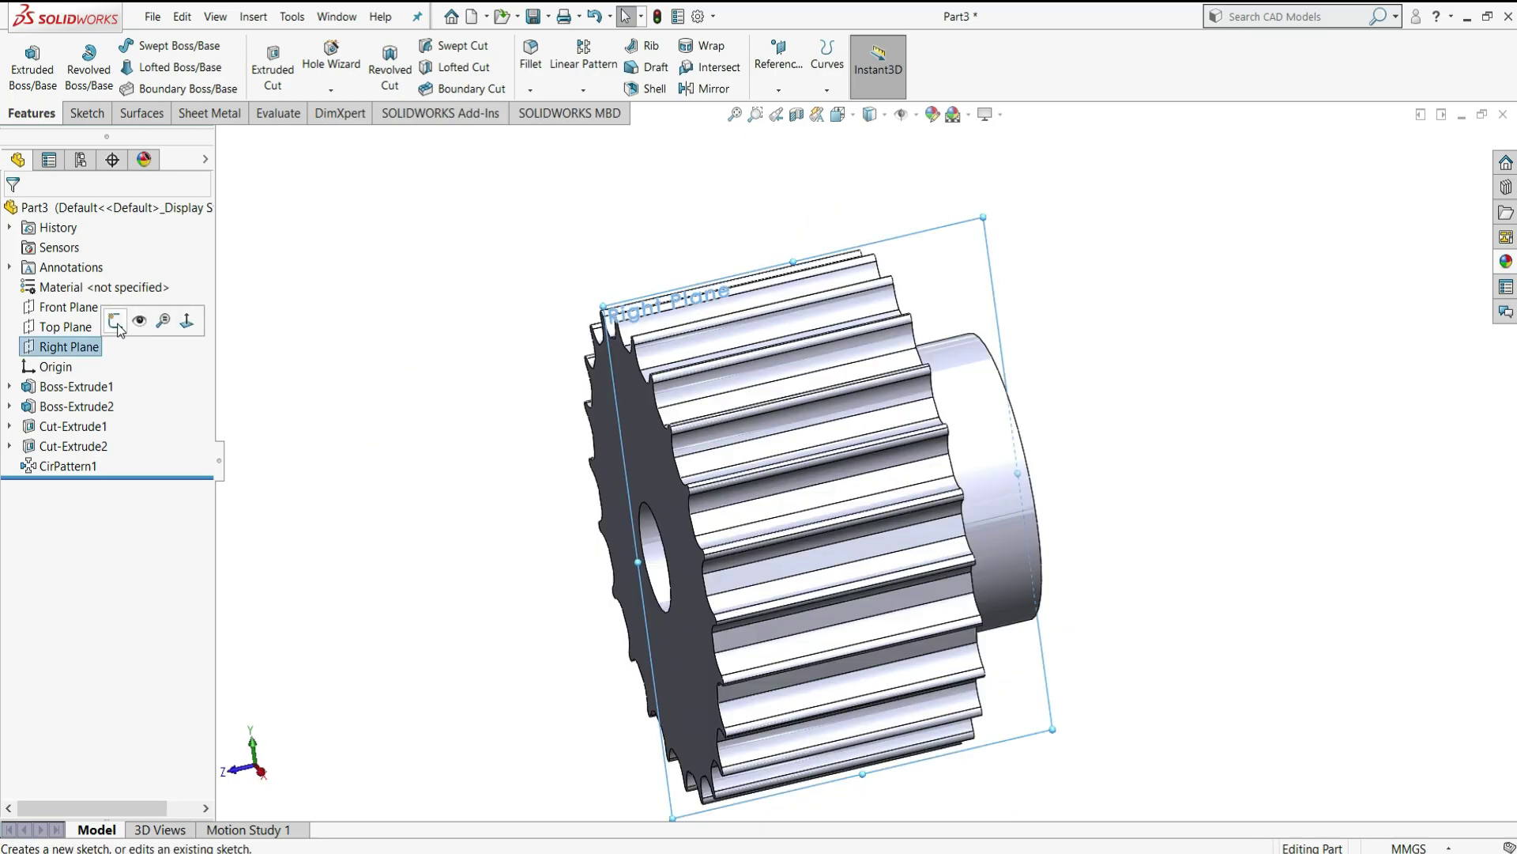
left_click(116, 321)
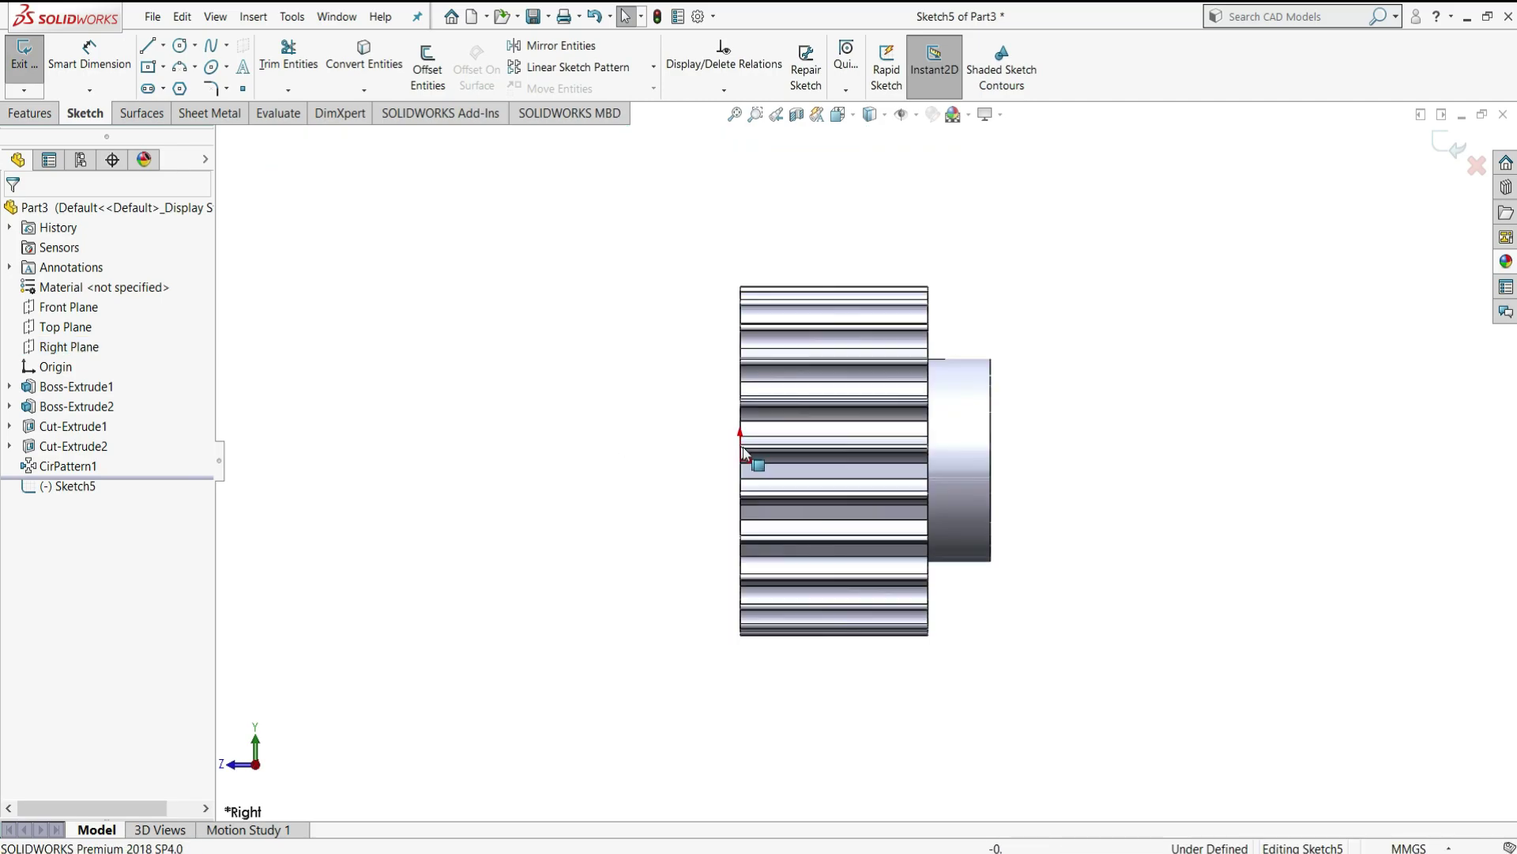
scroll(785, 362, "down", 1)
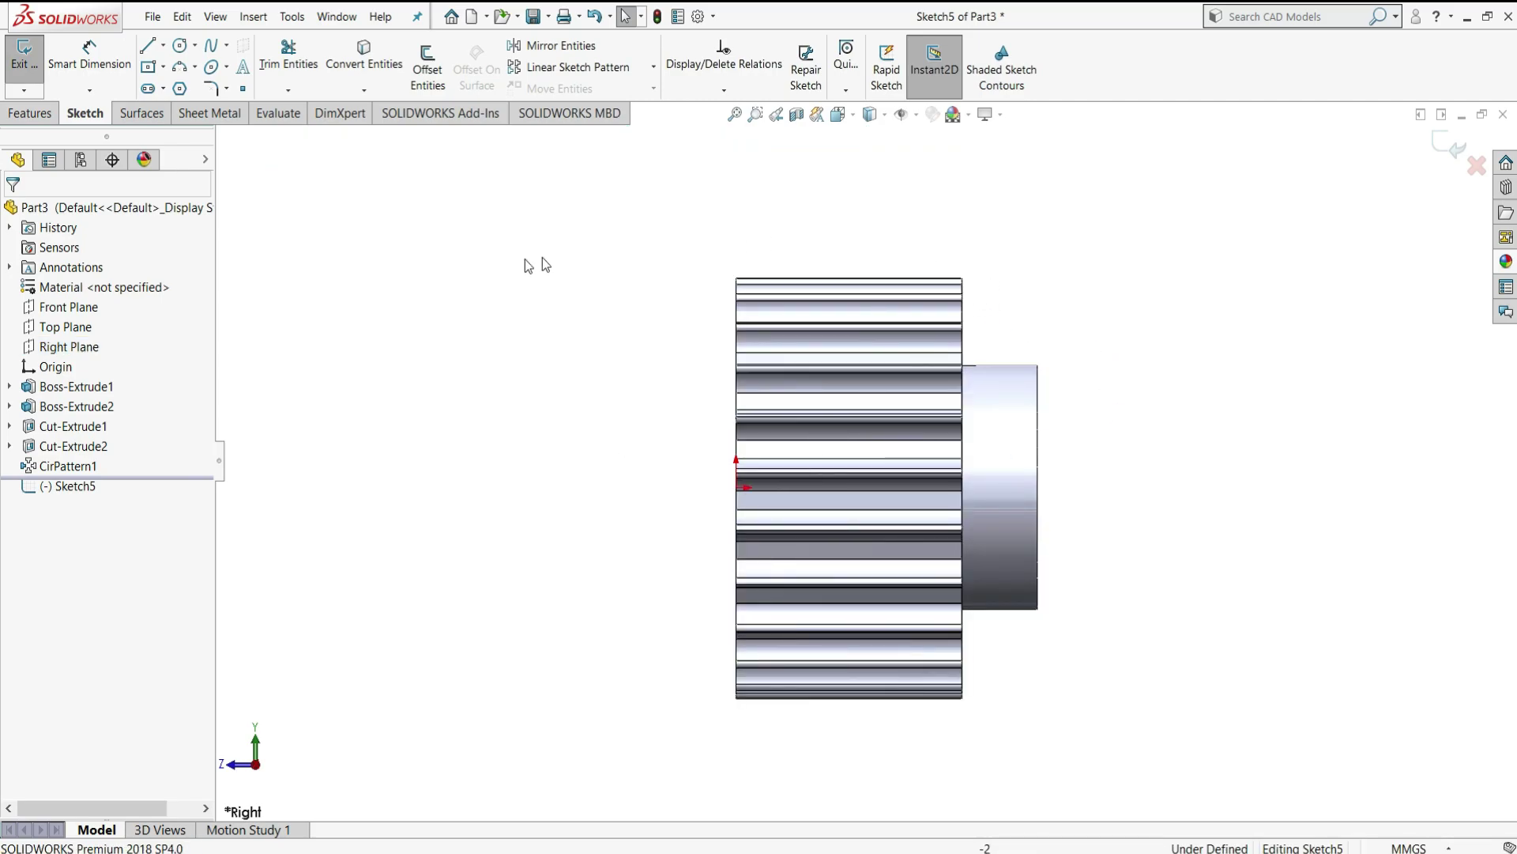
left_click(163, 67)
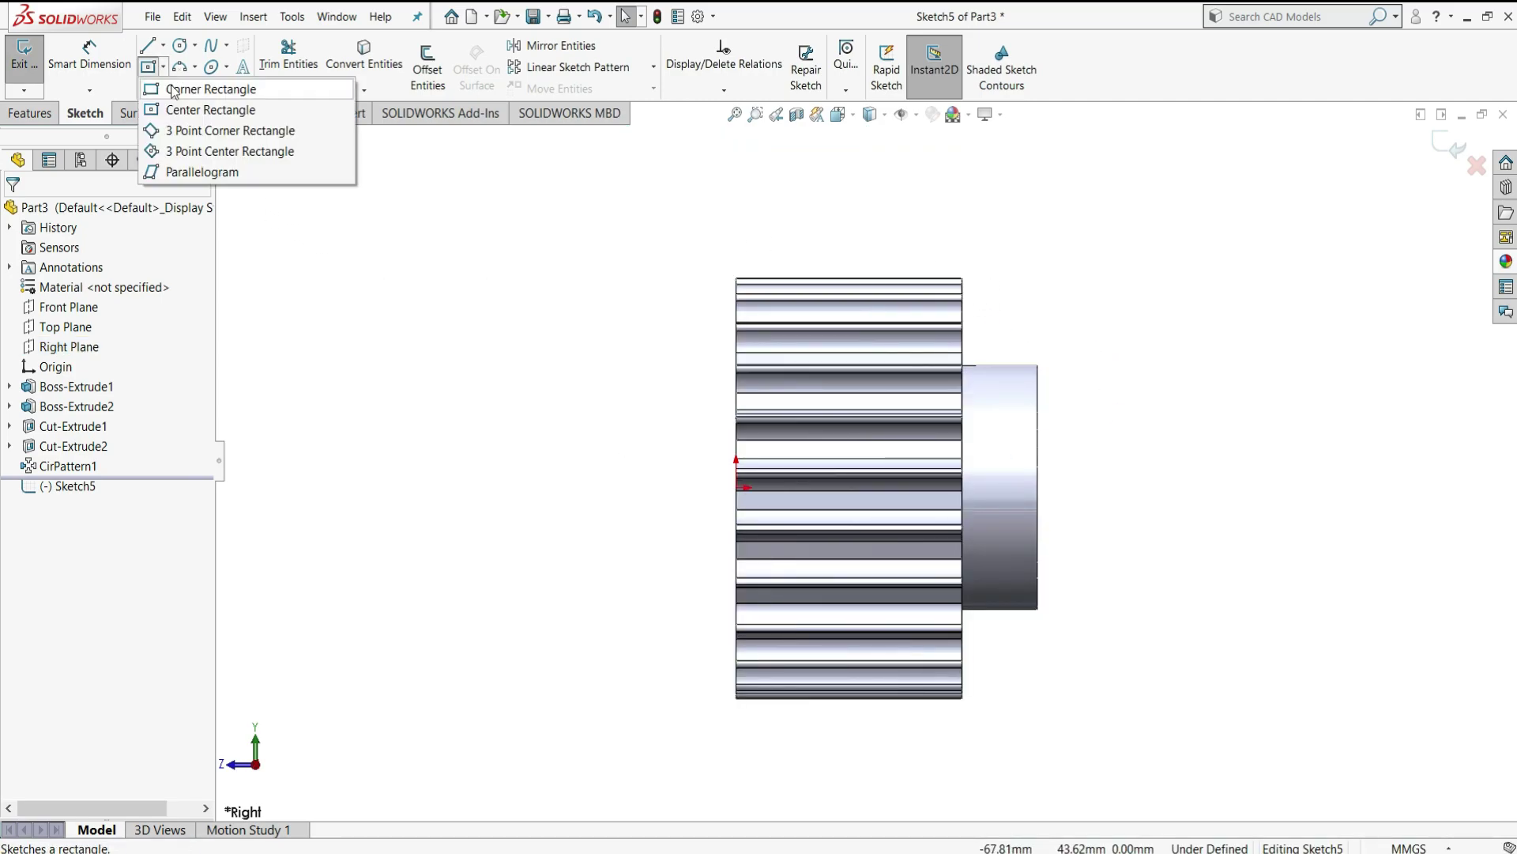
left_click(174, 94)
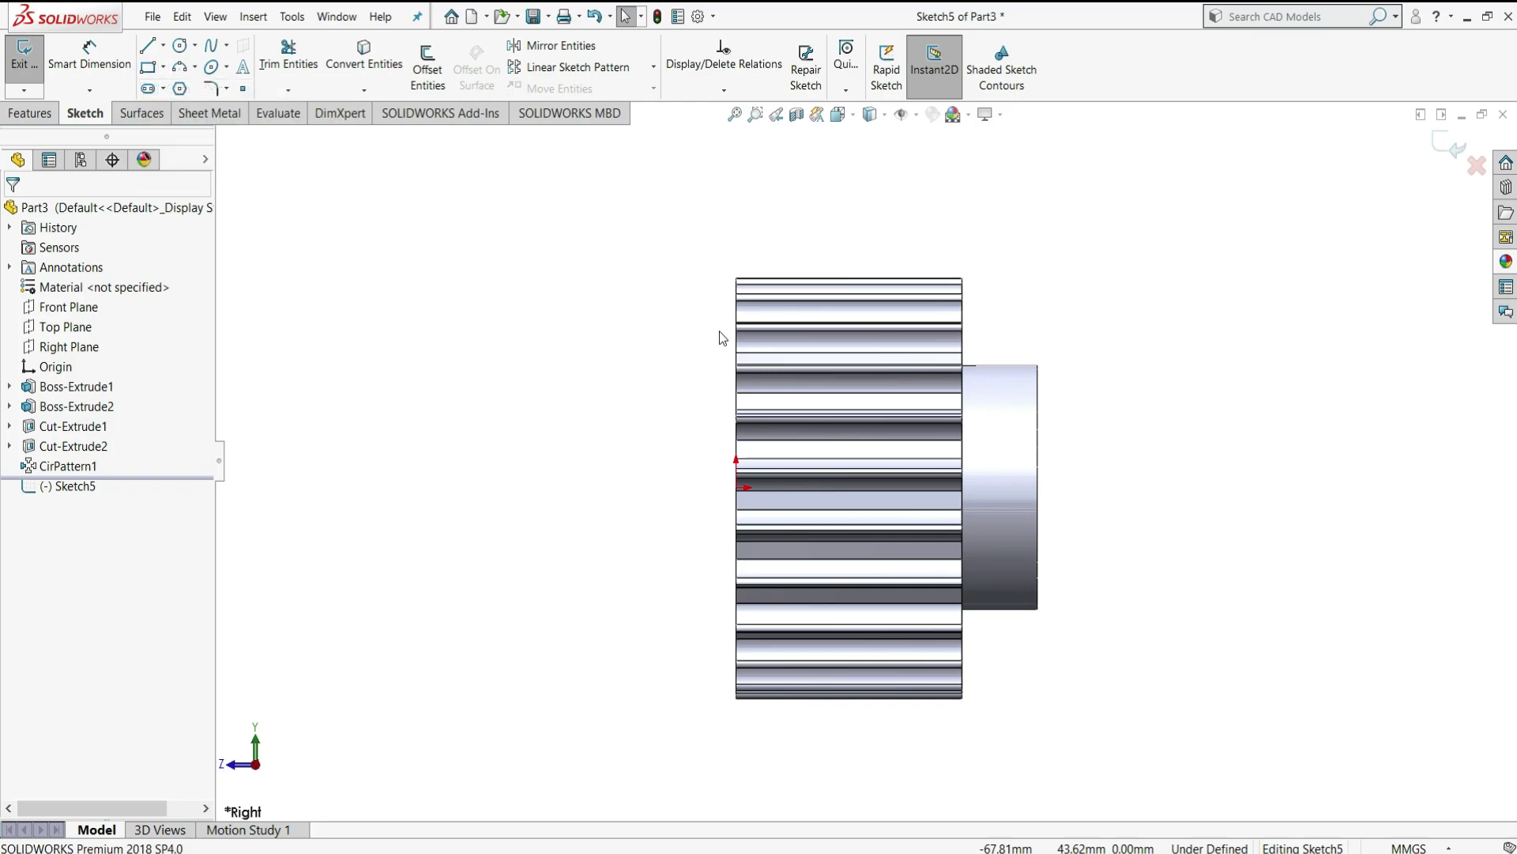
scroll(811, 339, "down", 5)
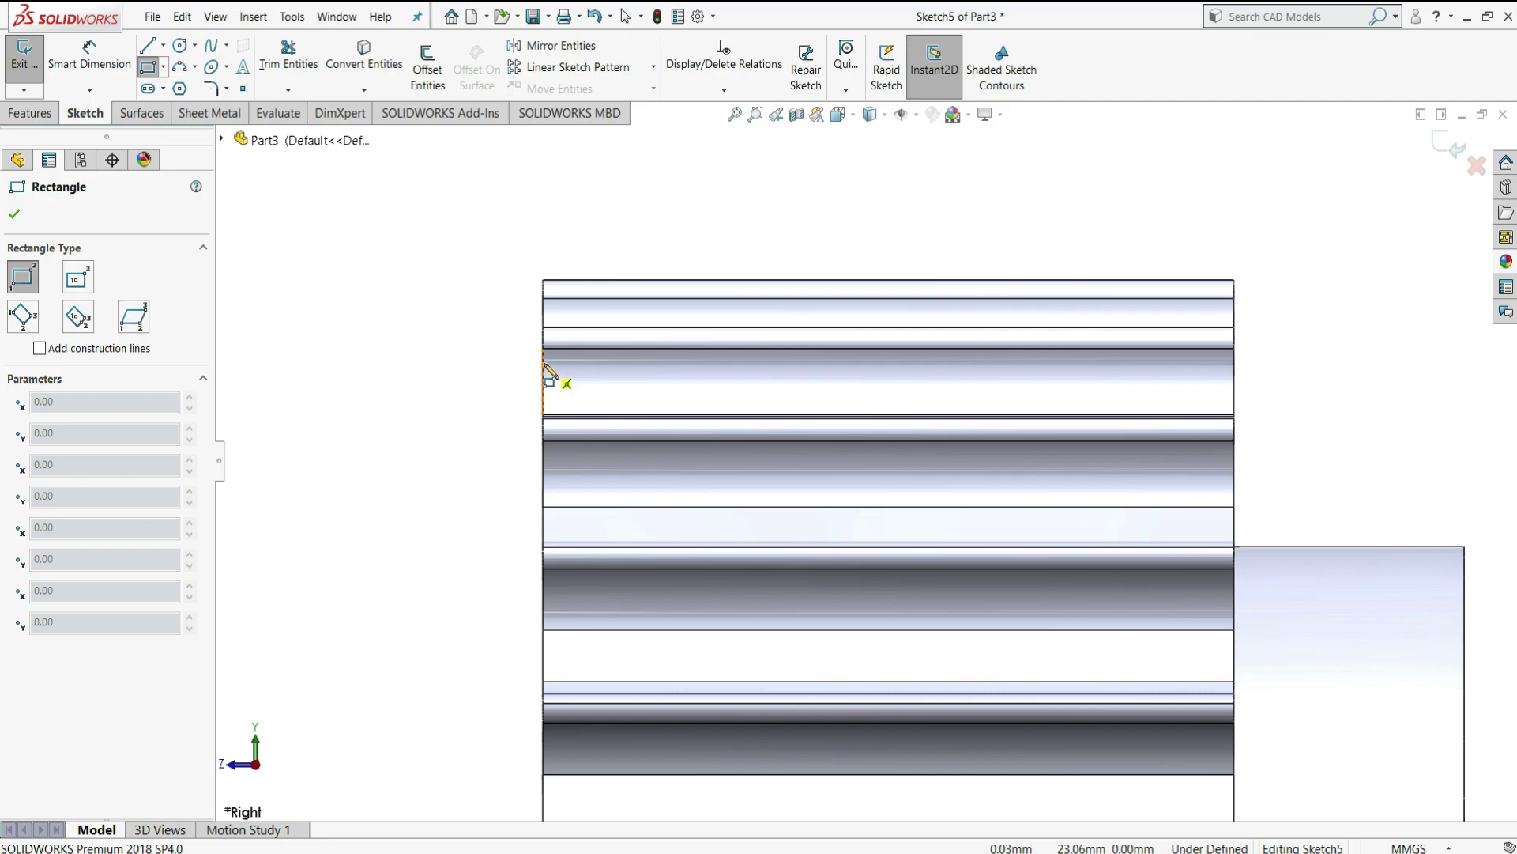
left_click(543, 361)
left_click(611, 191)
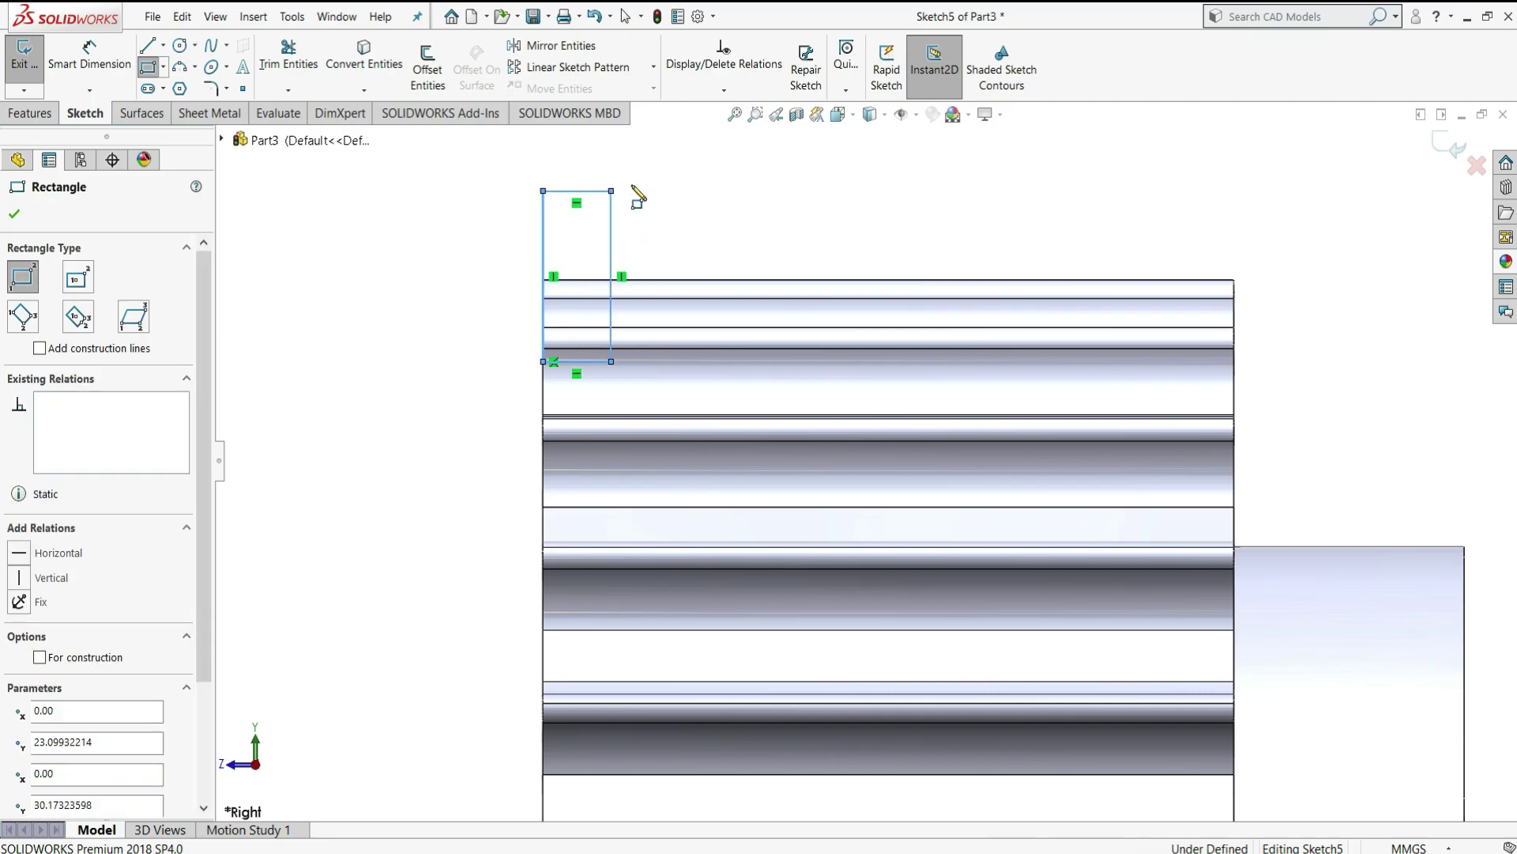
right_click(688, 198)
left_click(689, 199)
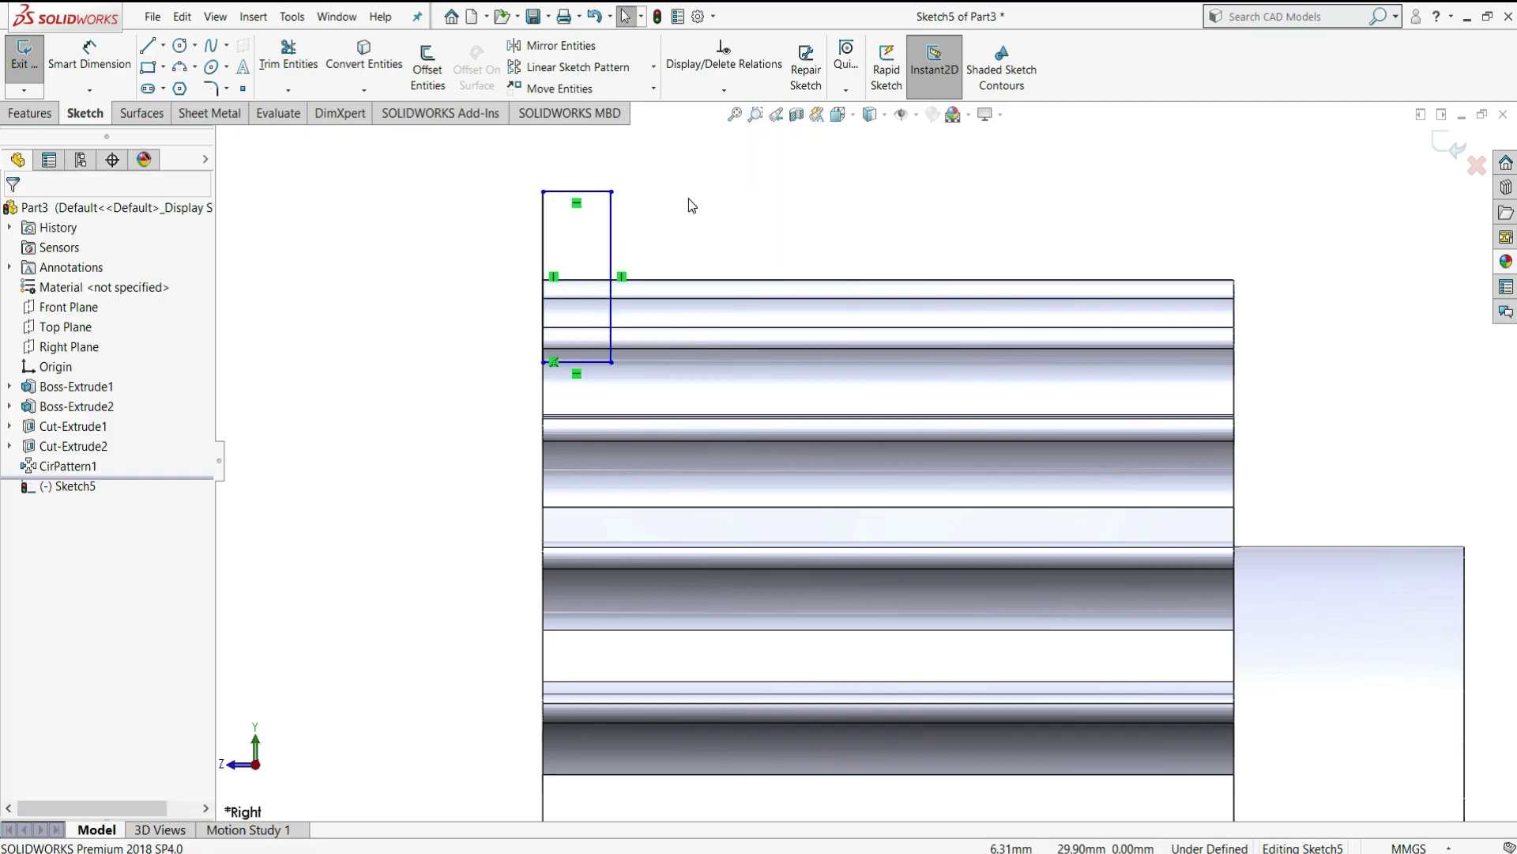
- Dimension the rectangle's lower edge at 23 mm above the origin
left_click(89, 57)
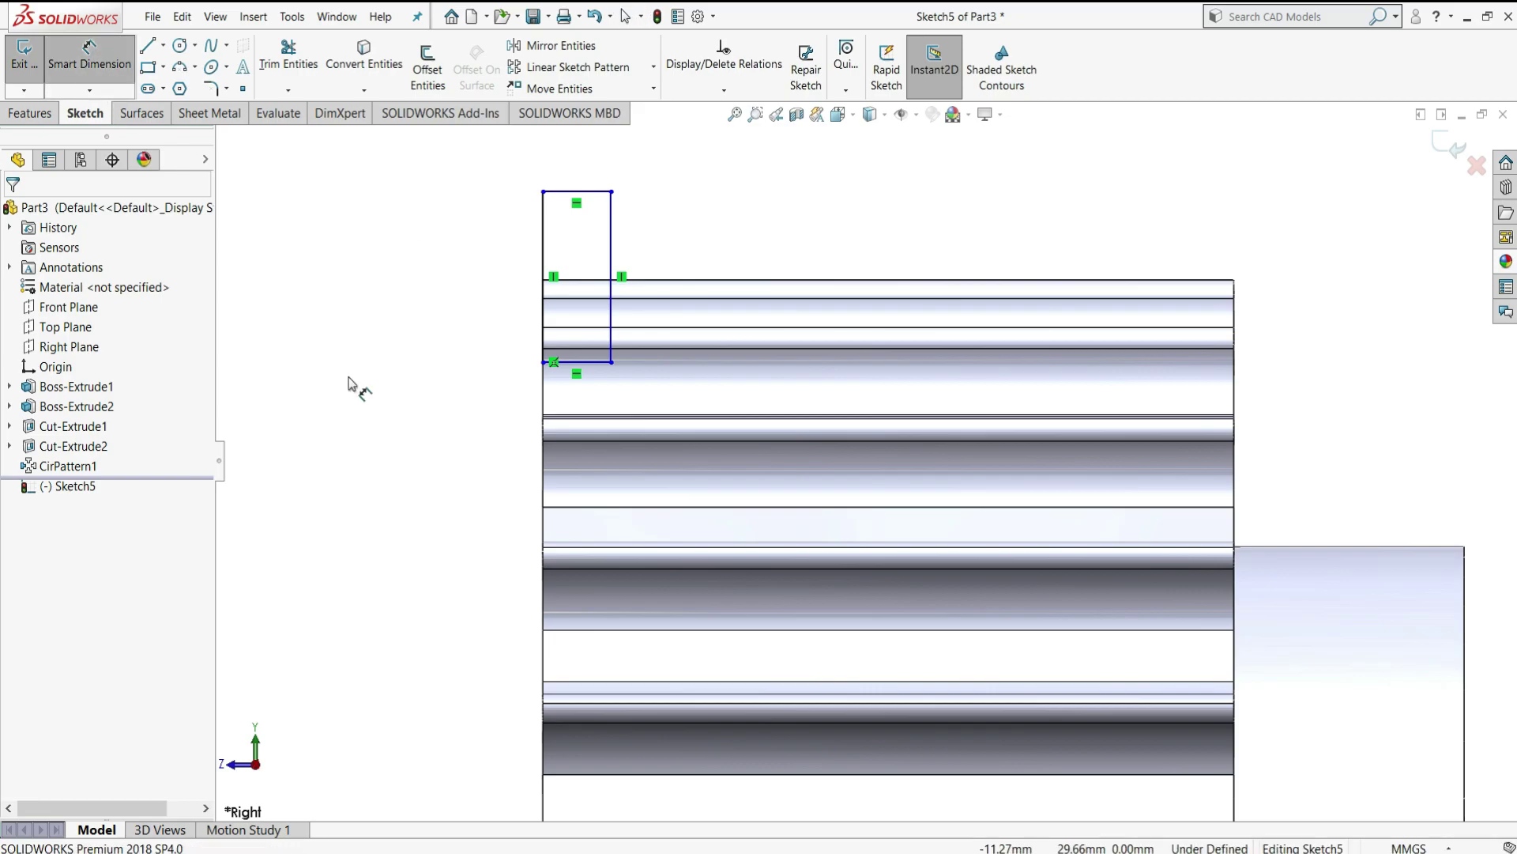
left_click(577, 361)
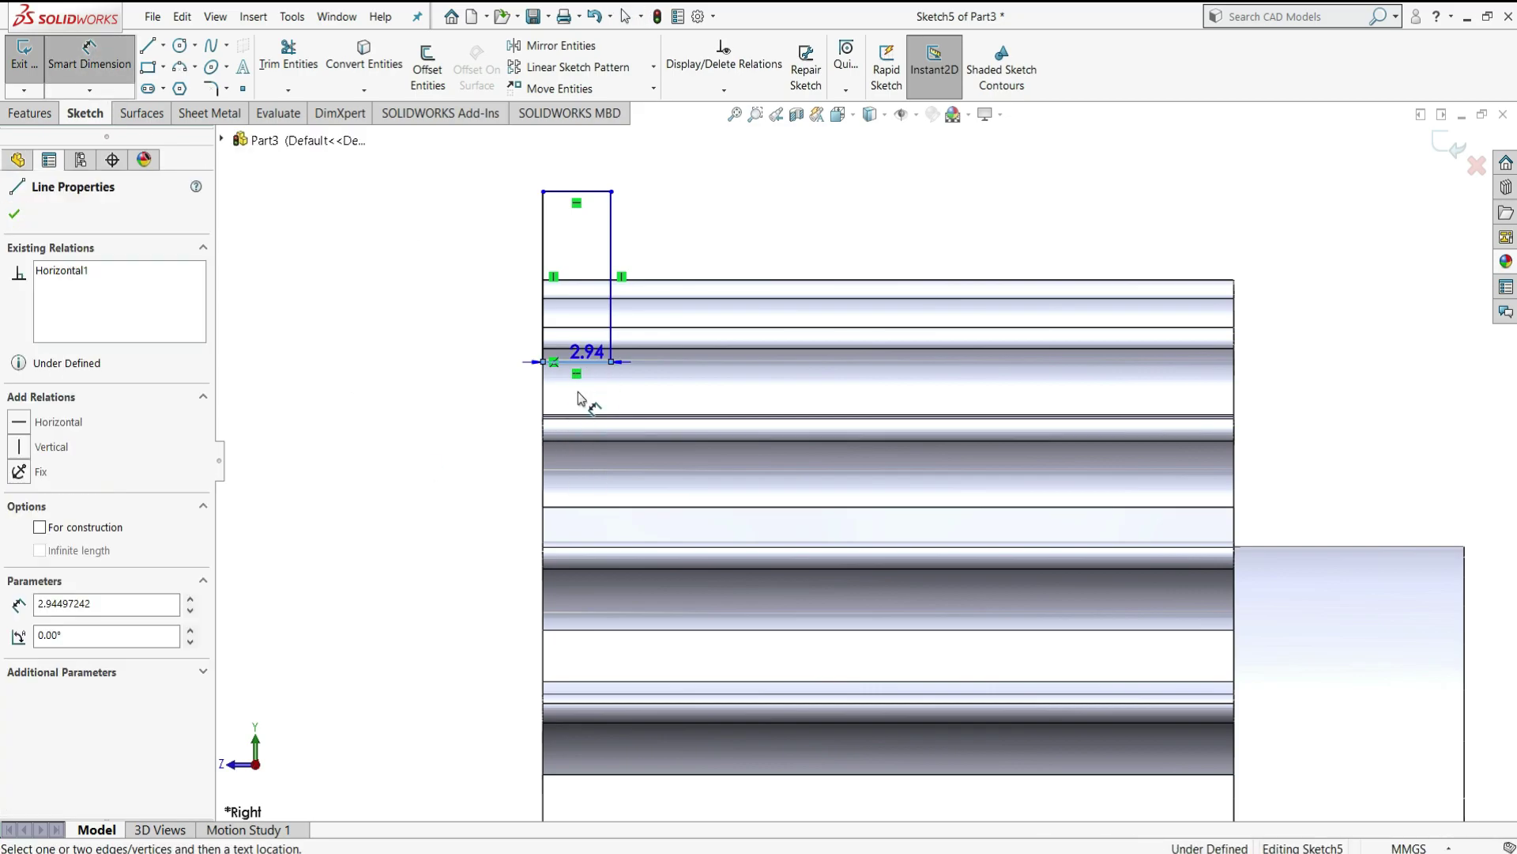
key("z")
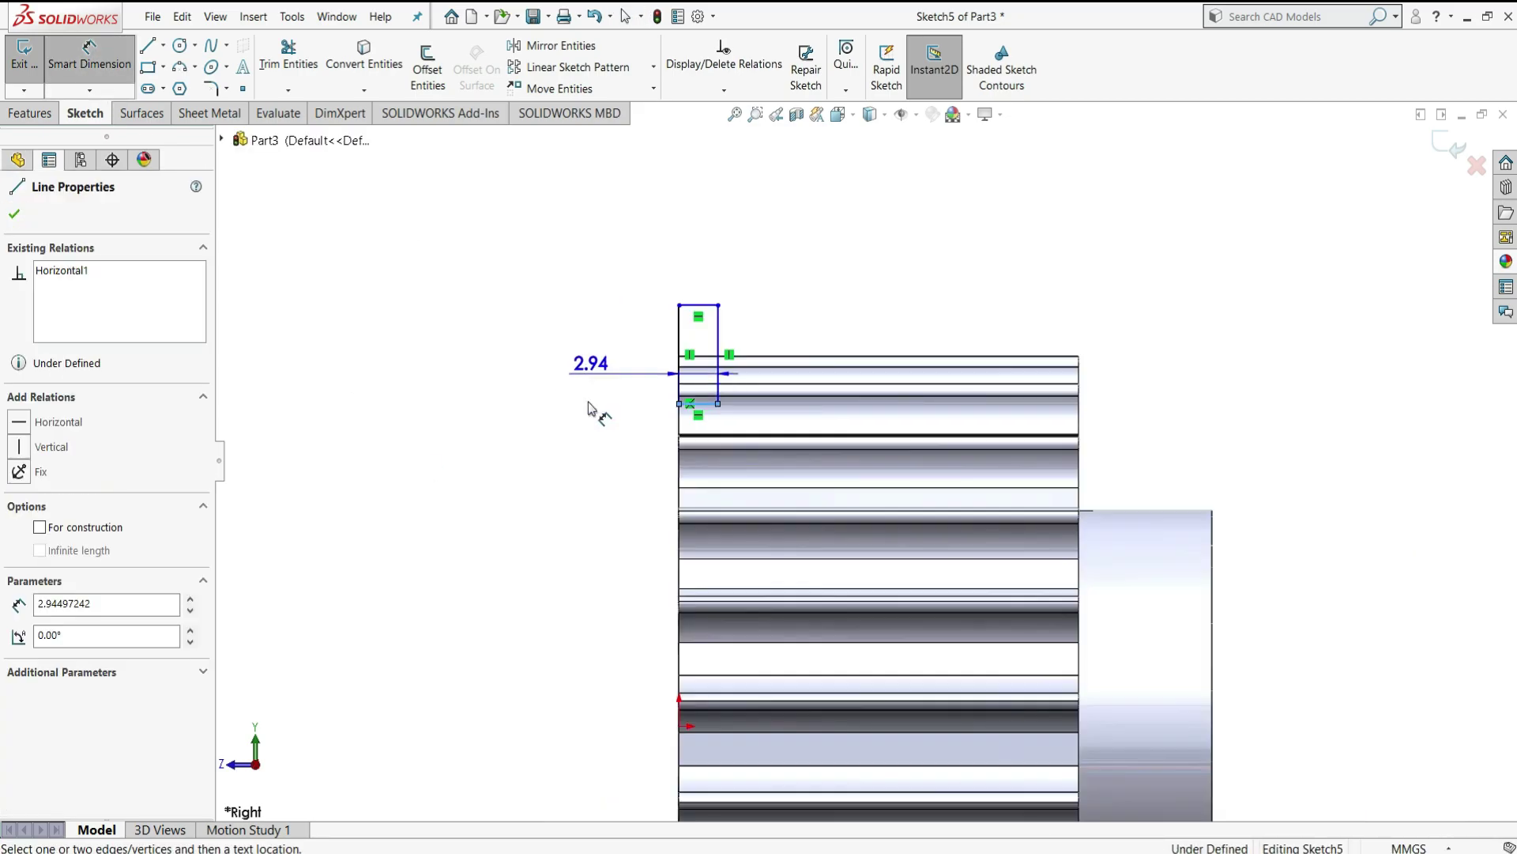
left_click(679, 725)
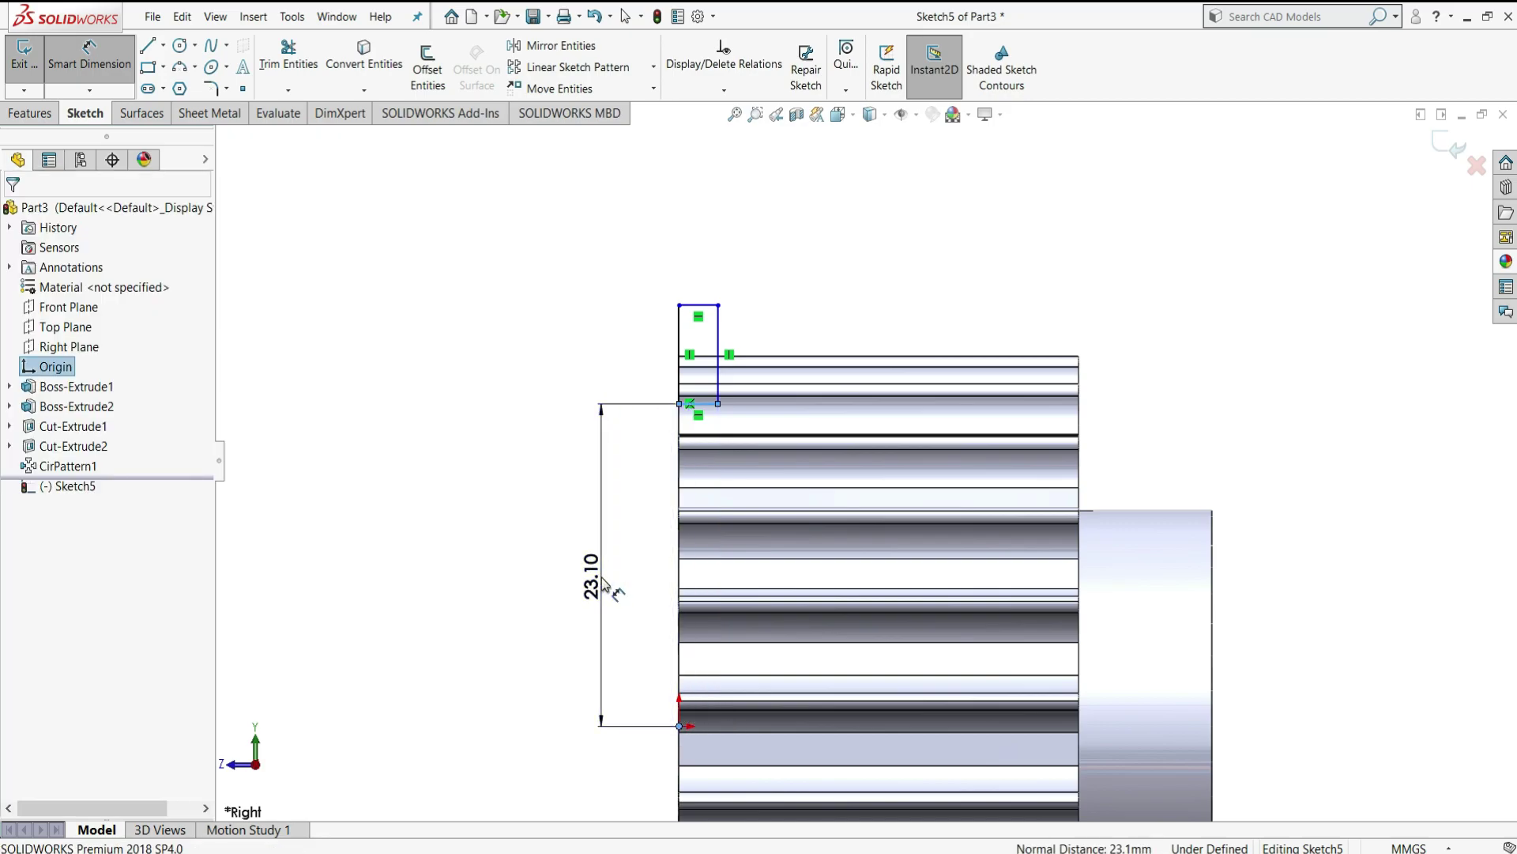
left_click(603, 583)
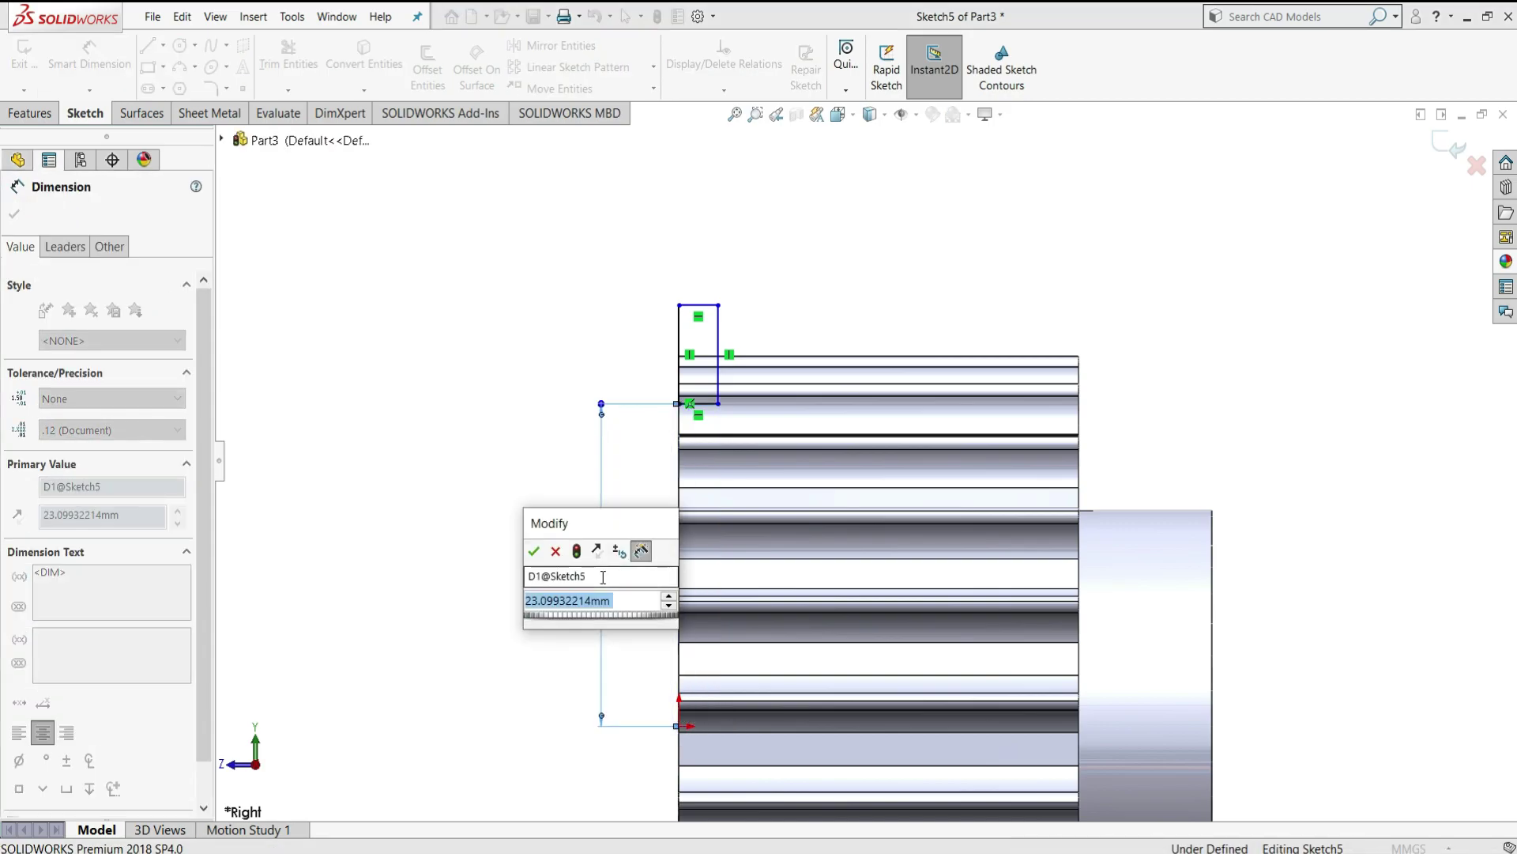
type("23")
key("Return")
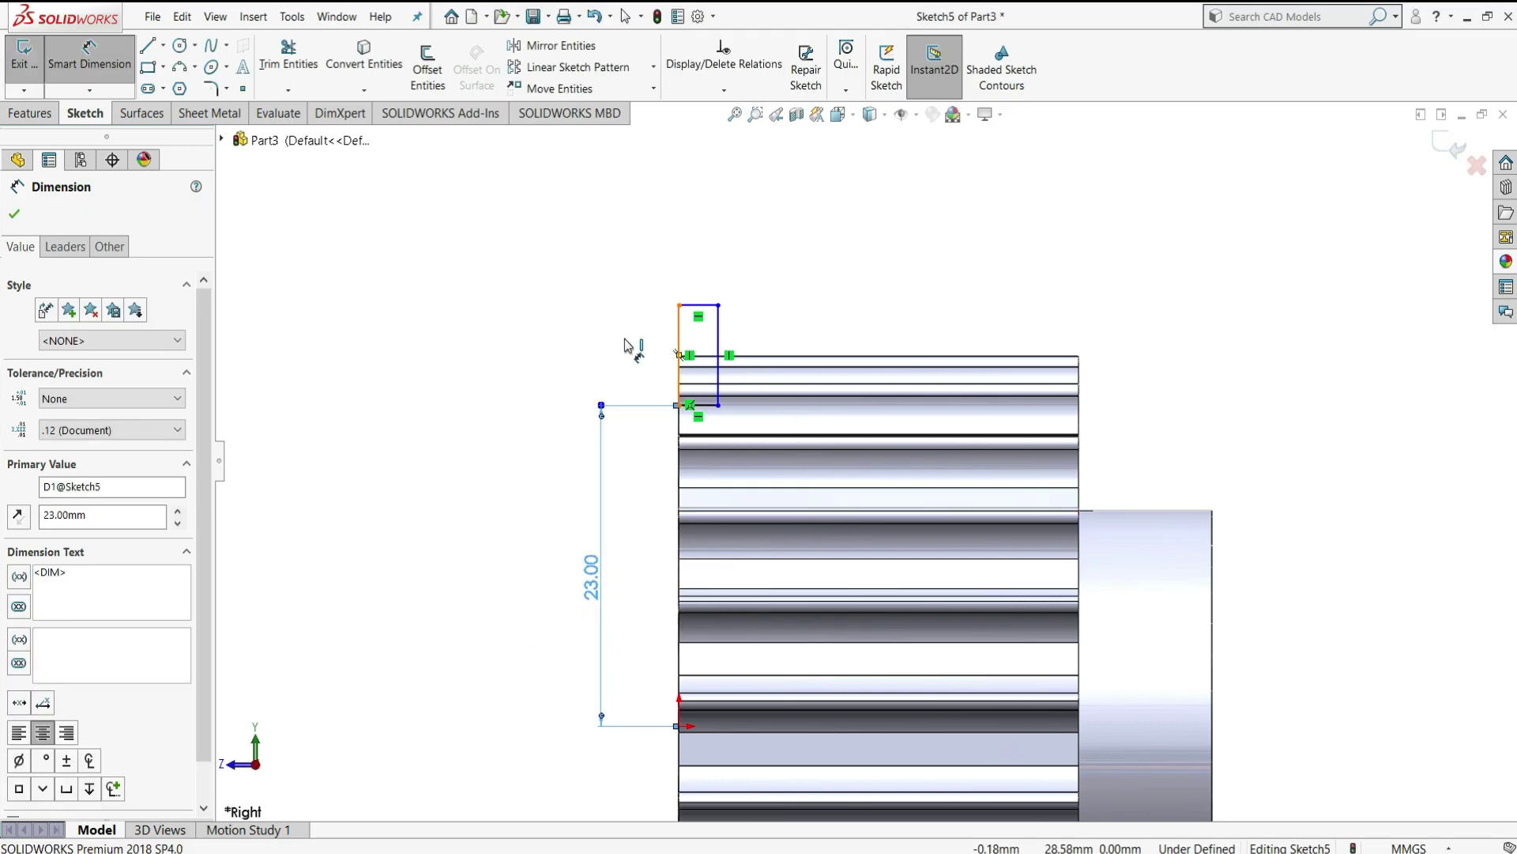
- Dimension the rectangle at the body's front edge to 6 mm high and 1.2 mm wide
left_click(678, 348)
left_click(607, 338)
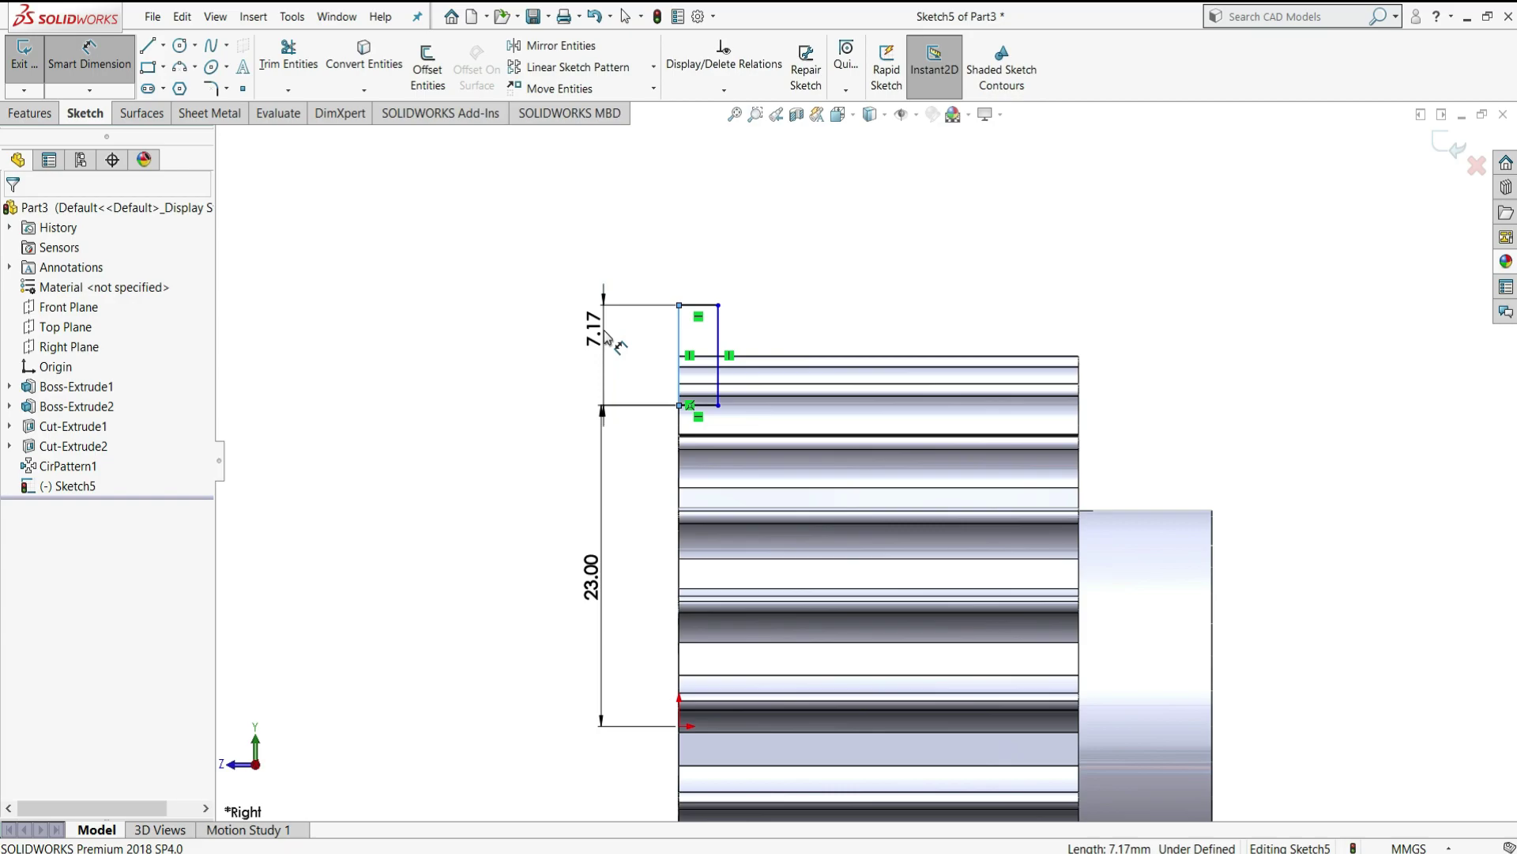
double_click(607, 338)
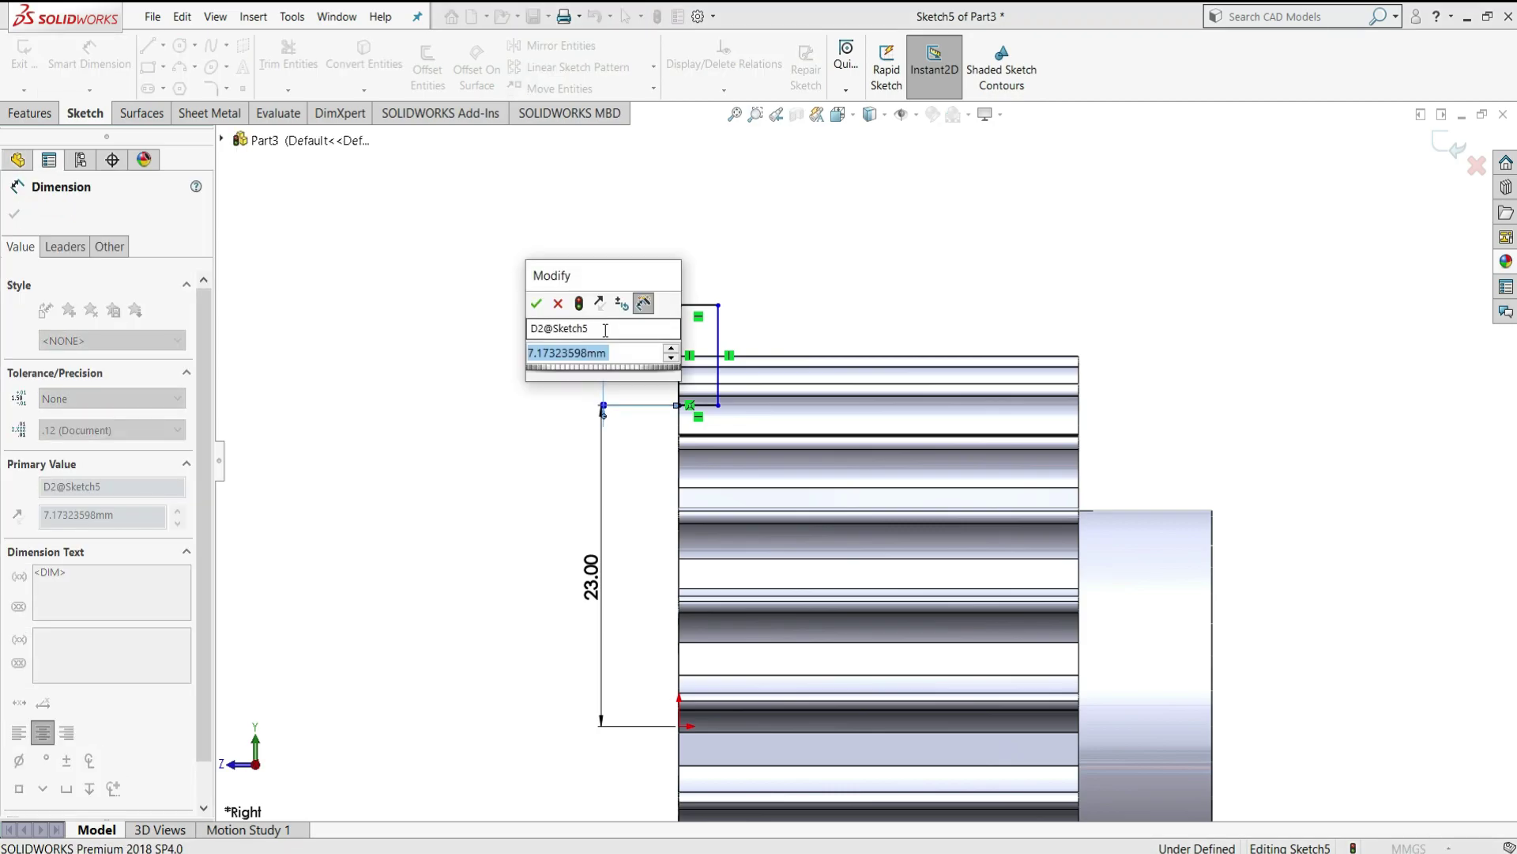
type("6")
key("Return")
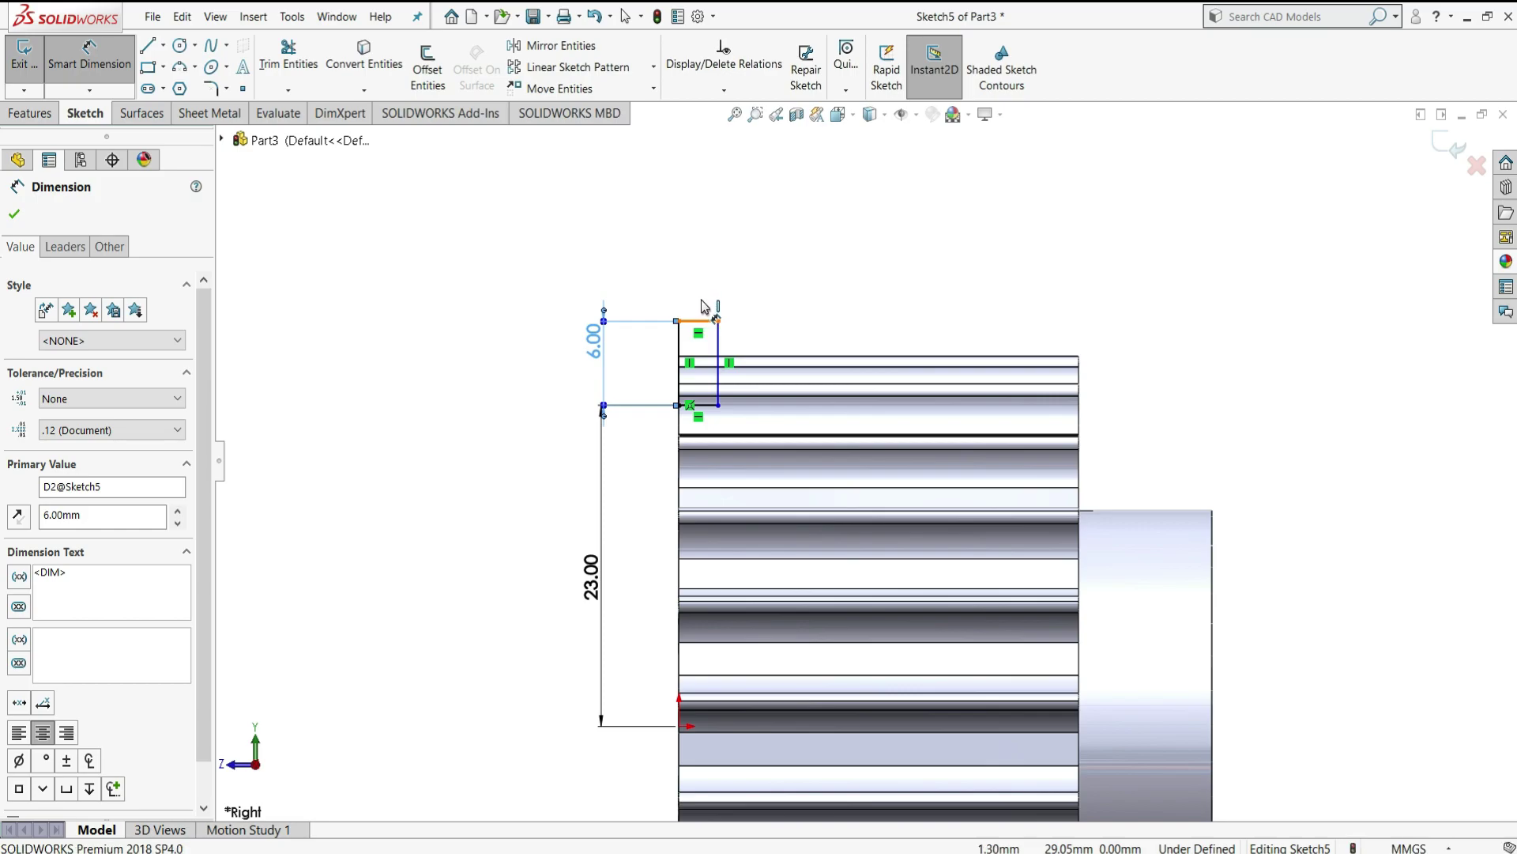
left_click(702, 305)
left_click(705, 299)
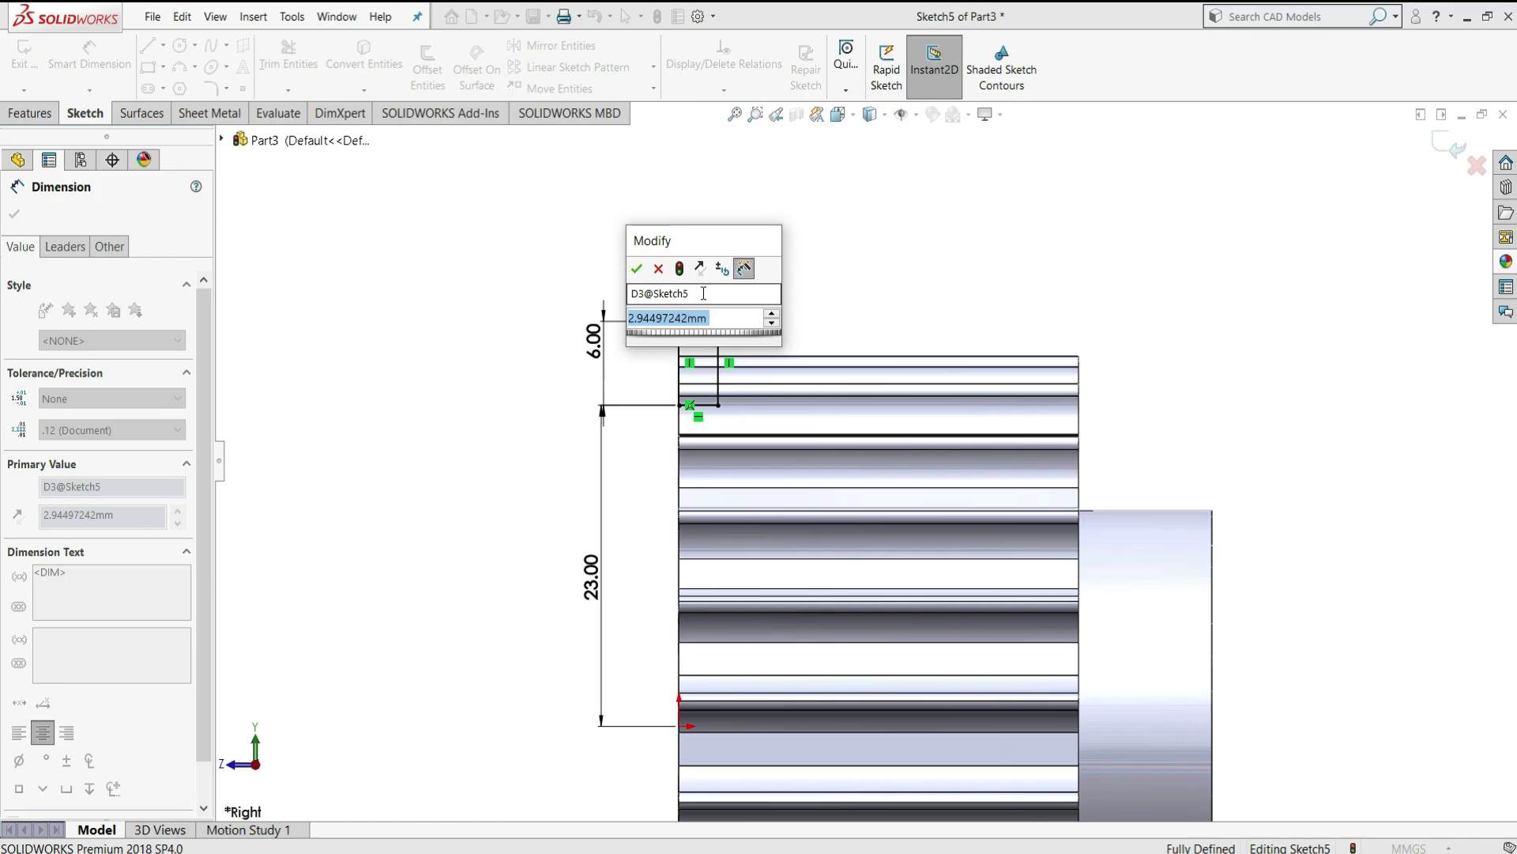
type("1.2")
key("Return")
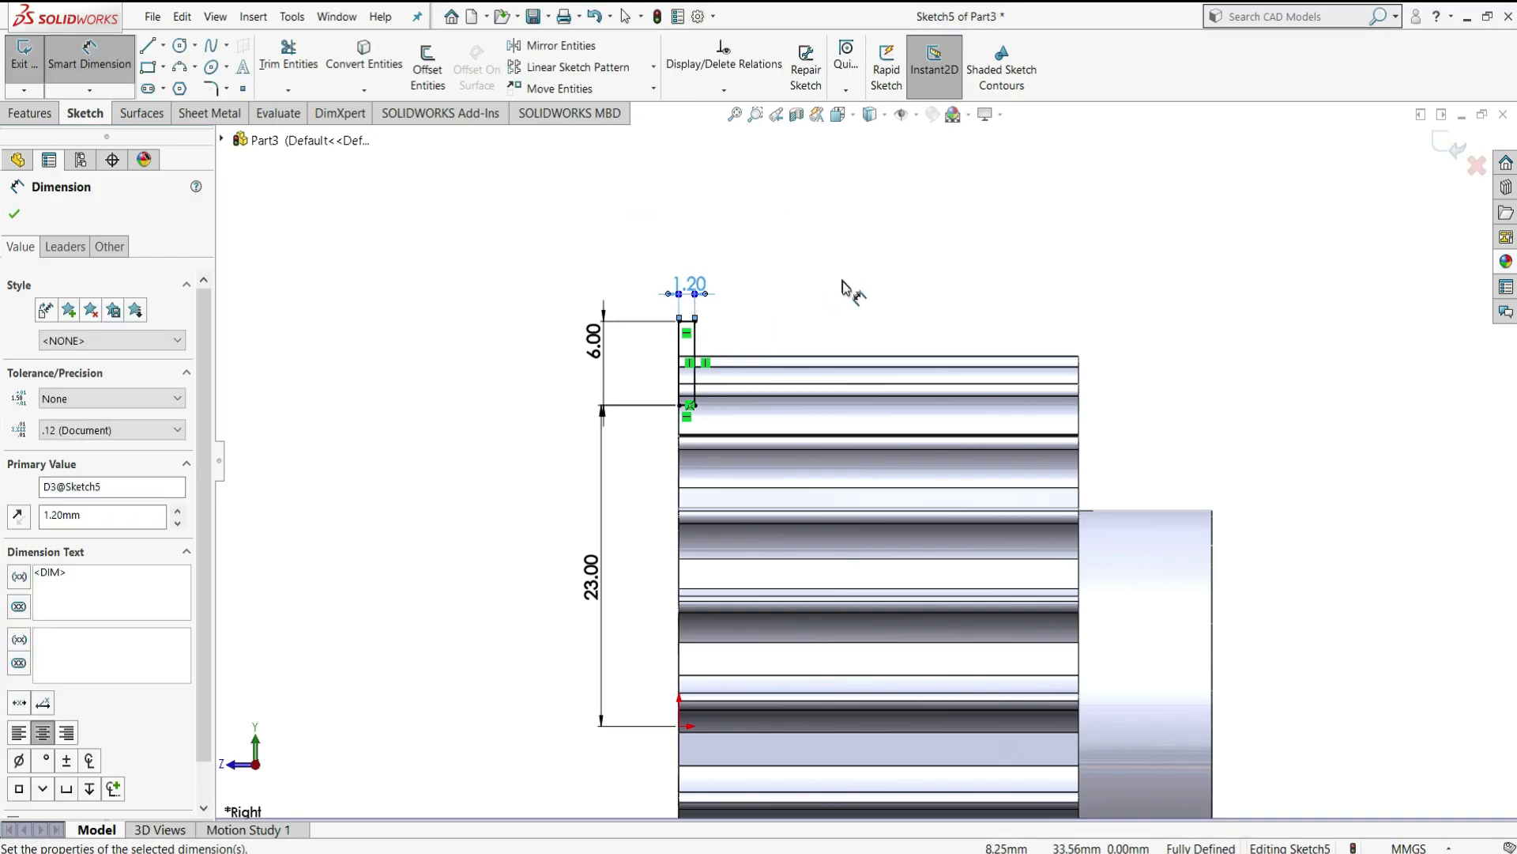
right_click(842, 310)
left_click(841, 313)
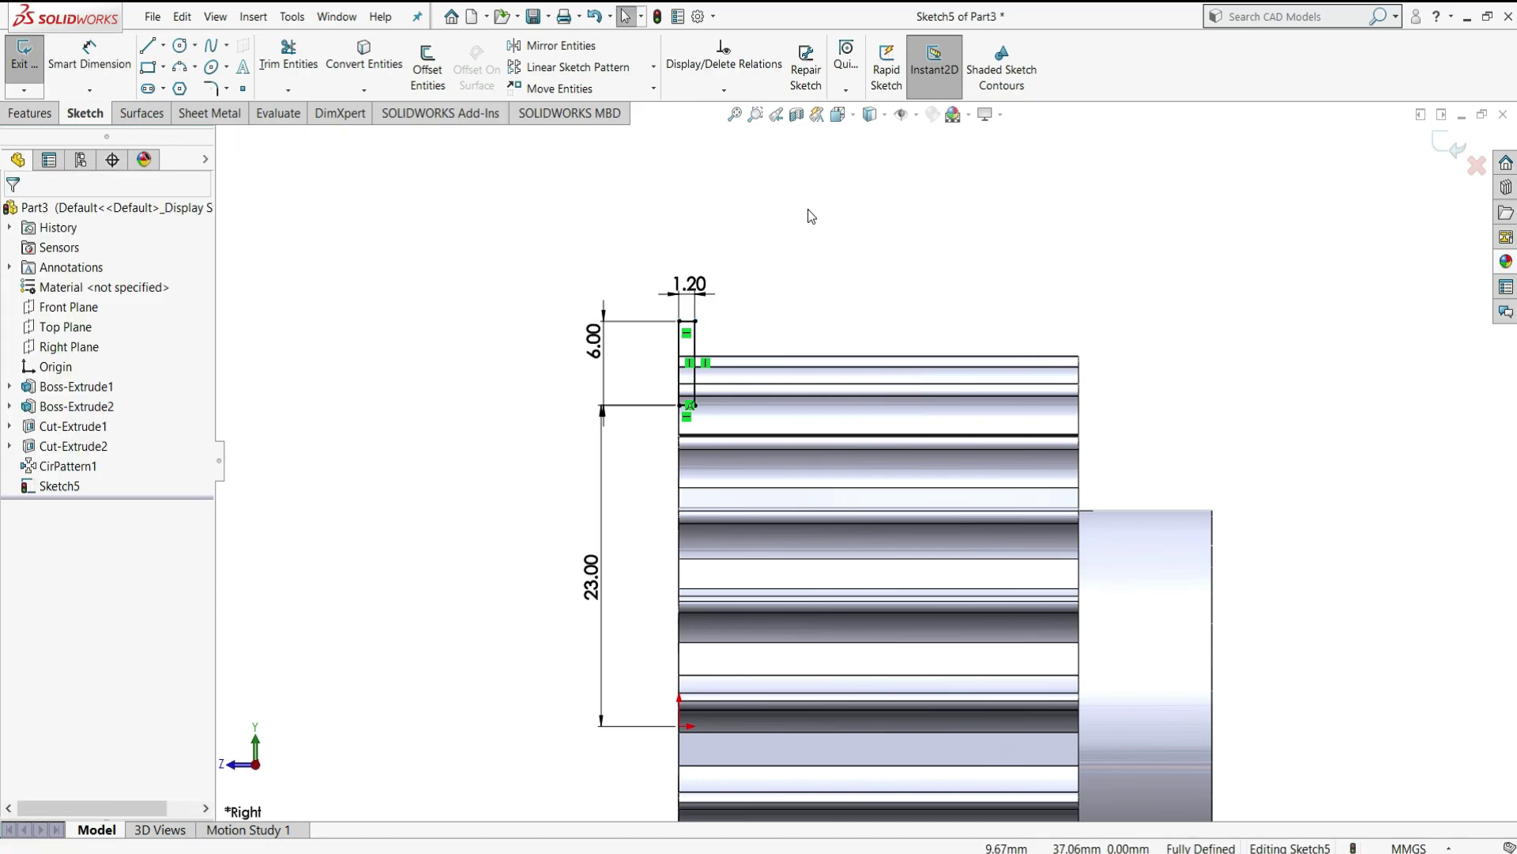
- Draw a vertical centerline about 10.92 mm long upward from the midpoint of the toothed body's upper edge
left_click(163, 45)
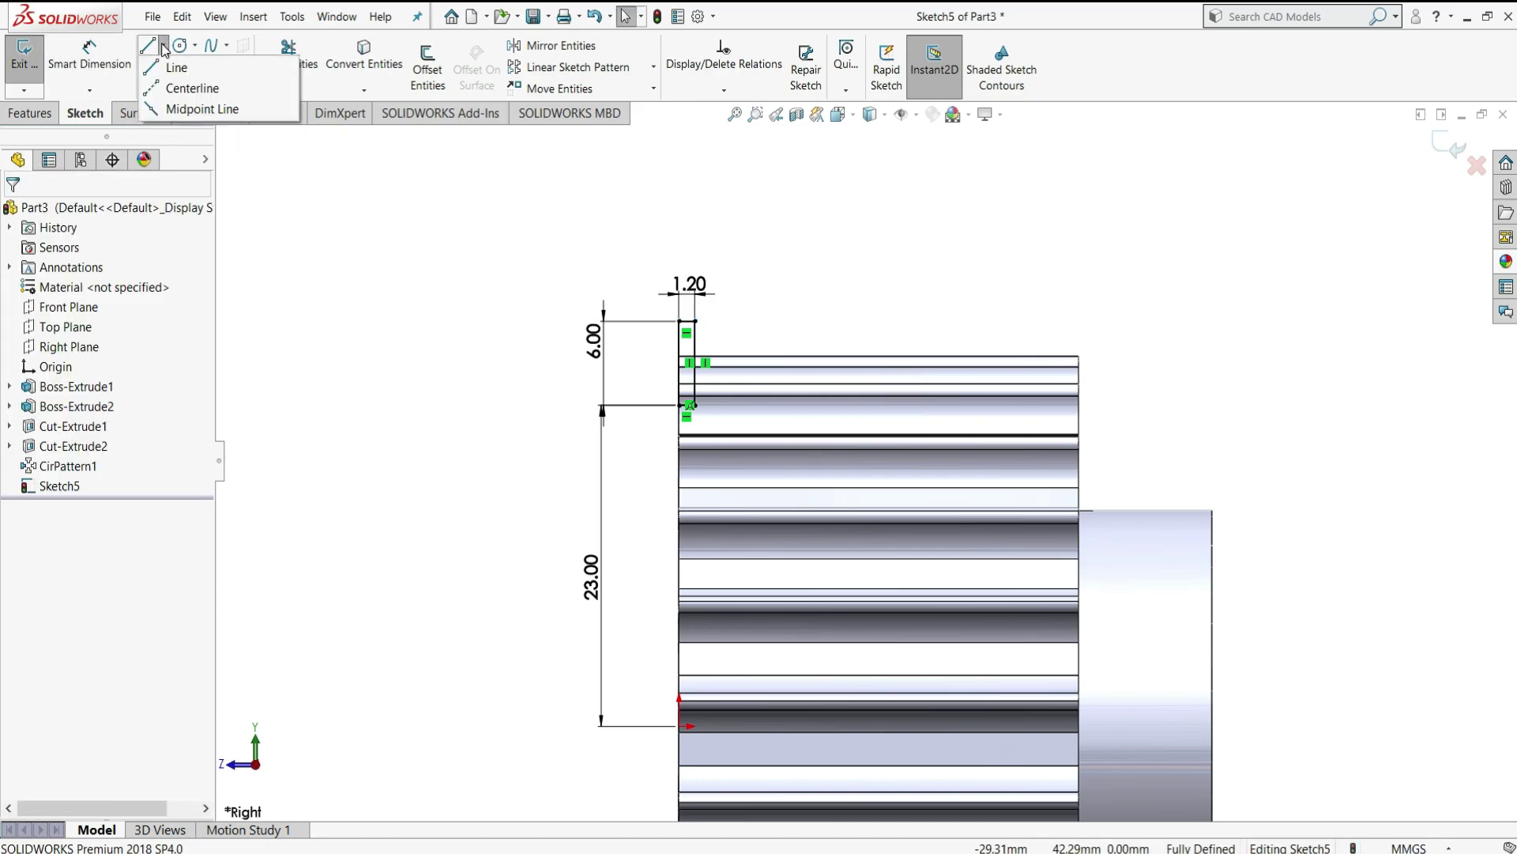
left_click(181, 90)
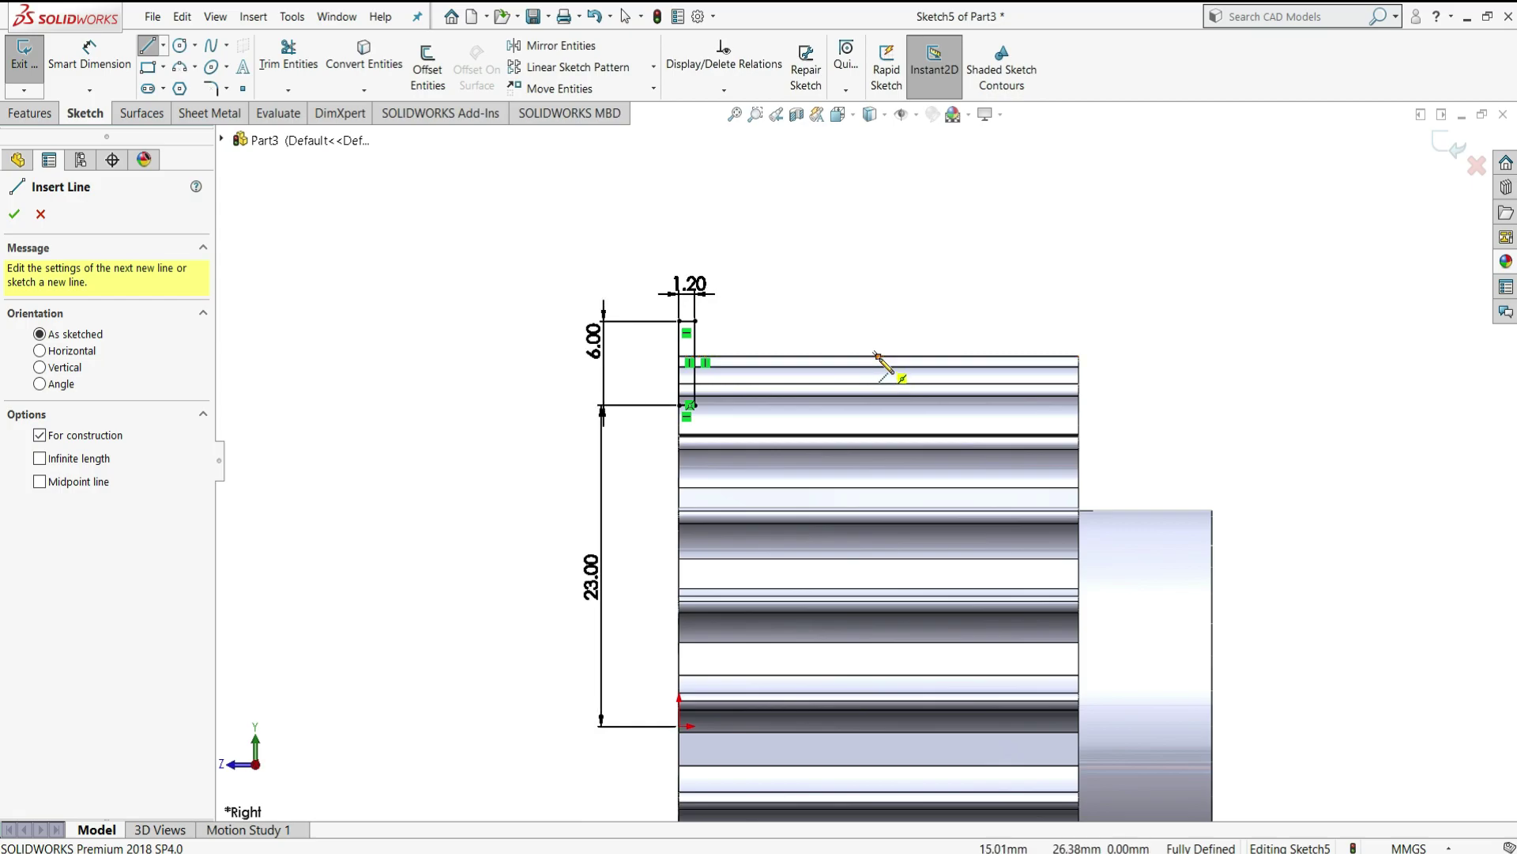
left_click(877, 356)
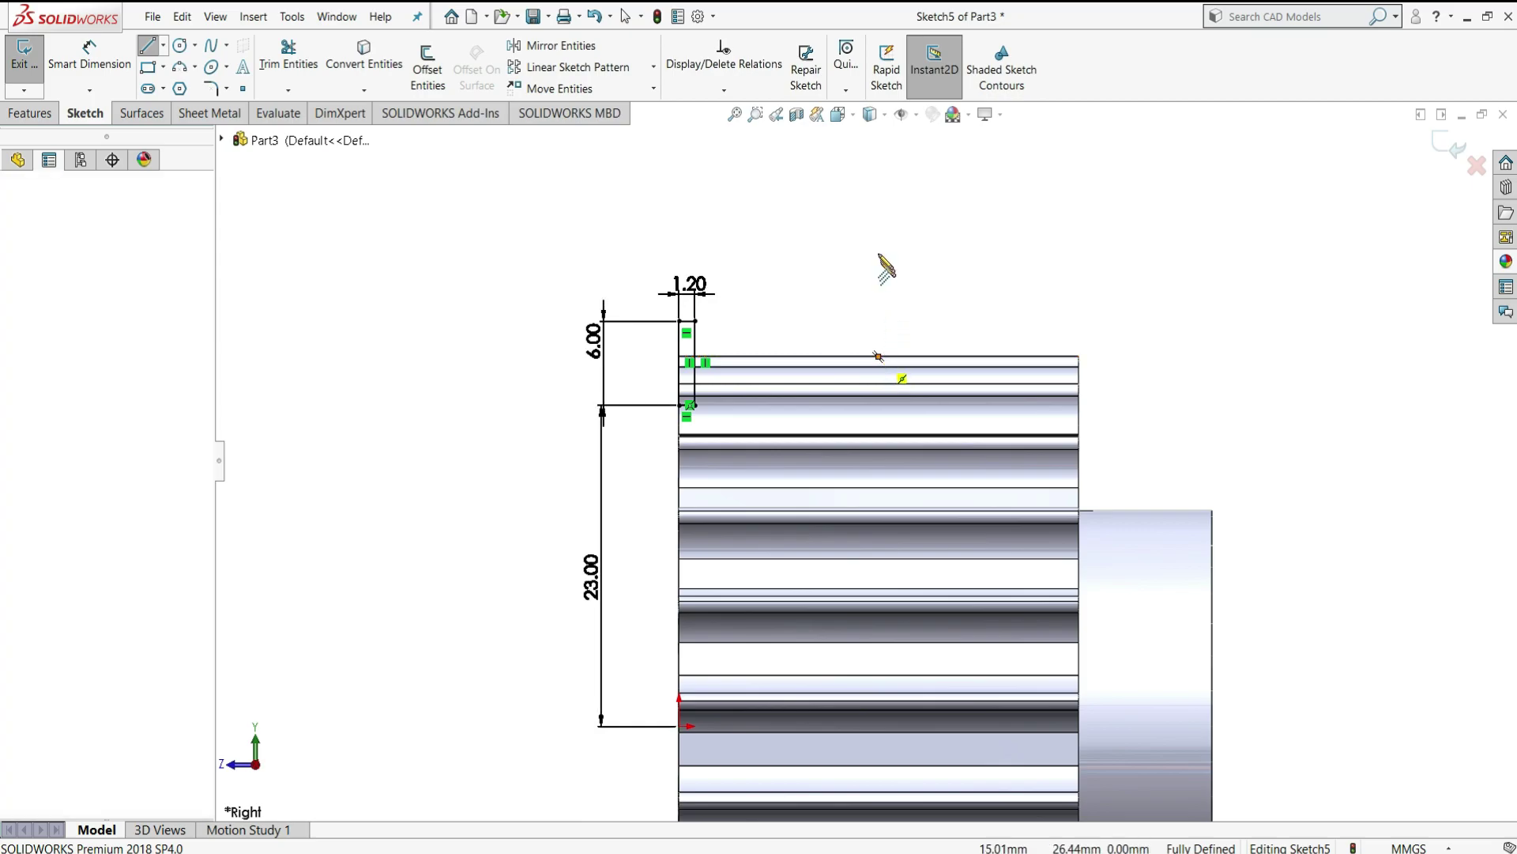
left_click(879, 205)
right_click(878, 205)
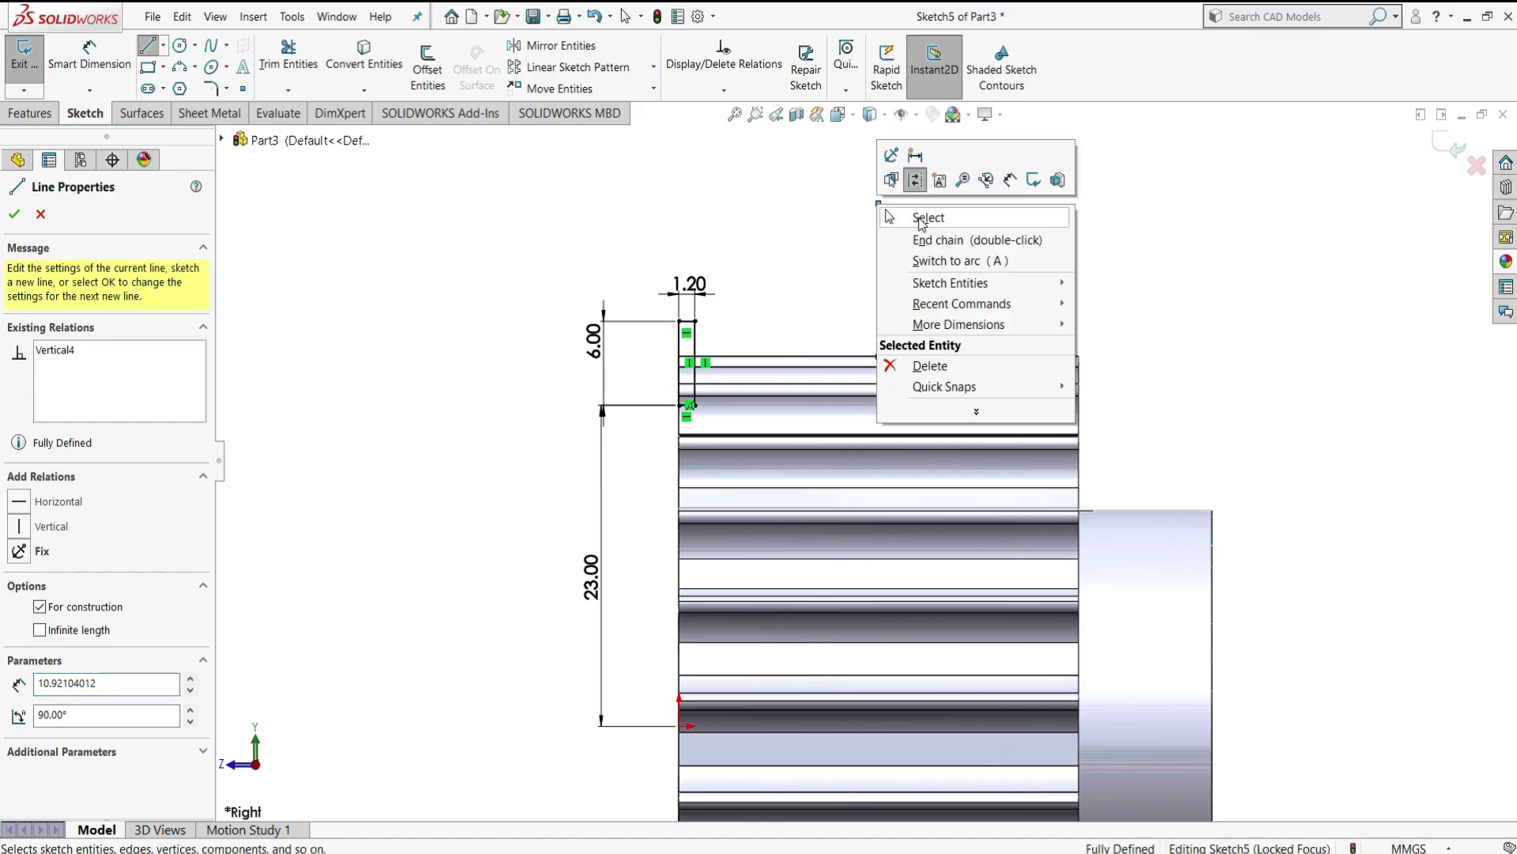
left_click(928, 218)
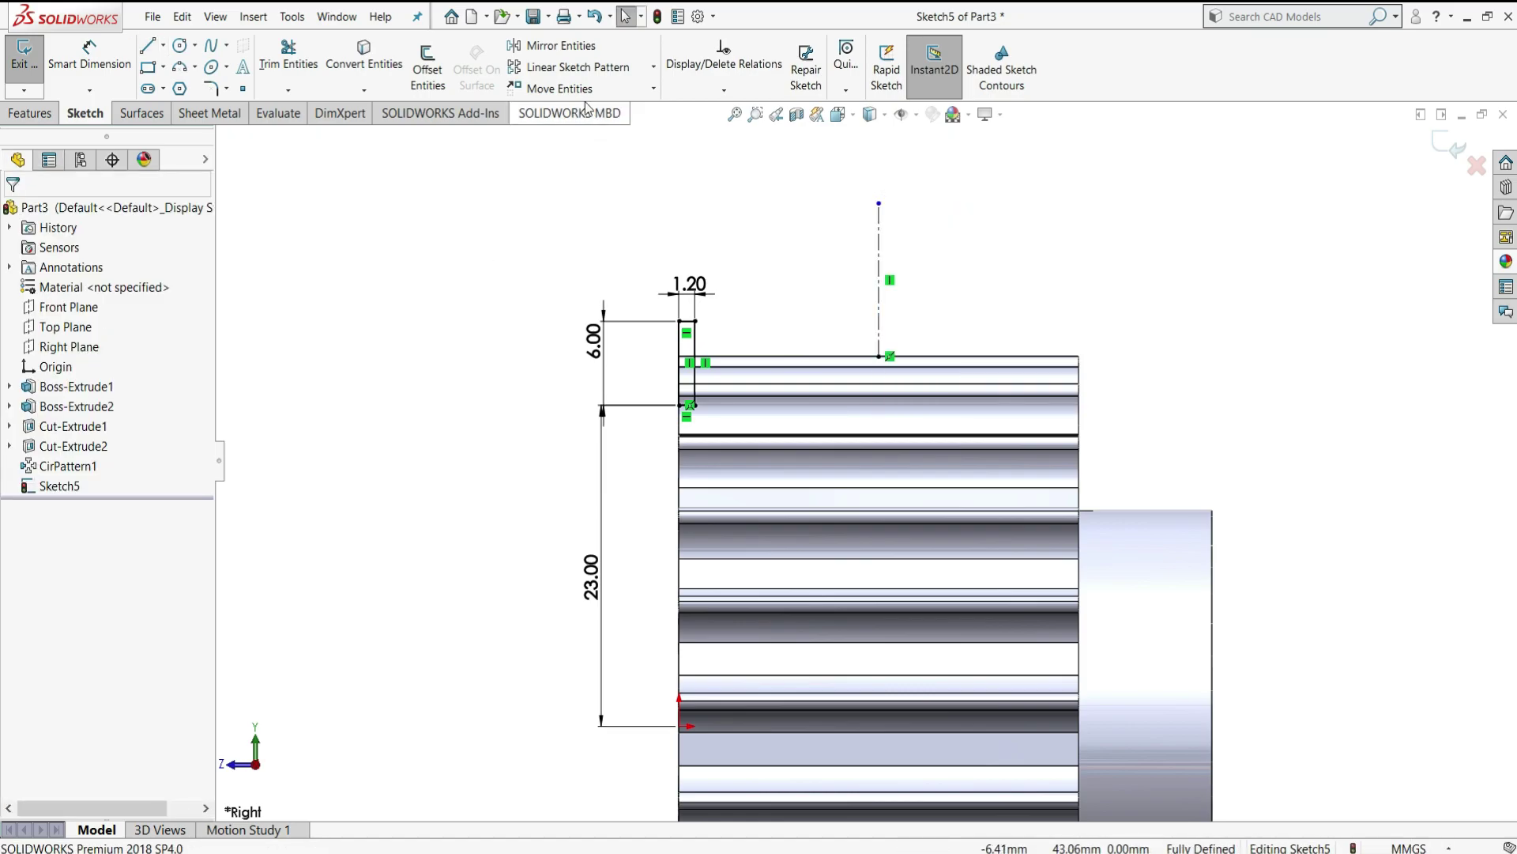
- Mirror all four lines of the rectangle about the vertical centerline, keeping the original
left_click(583, 49)
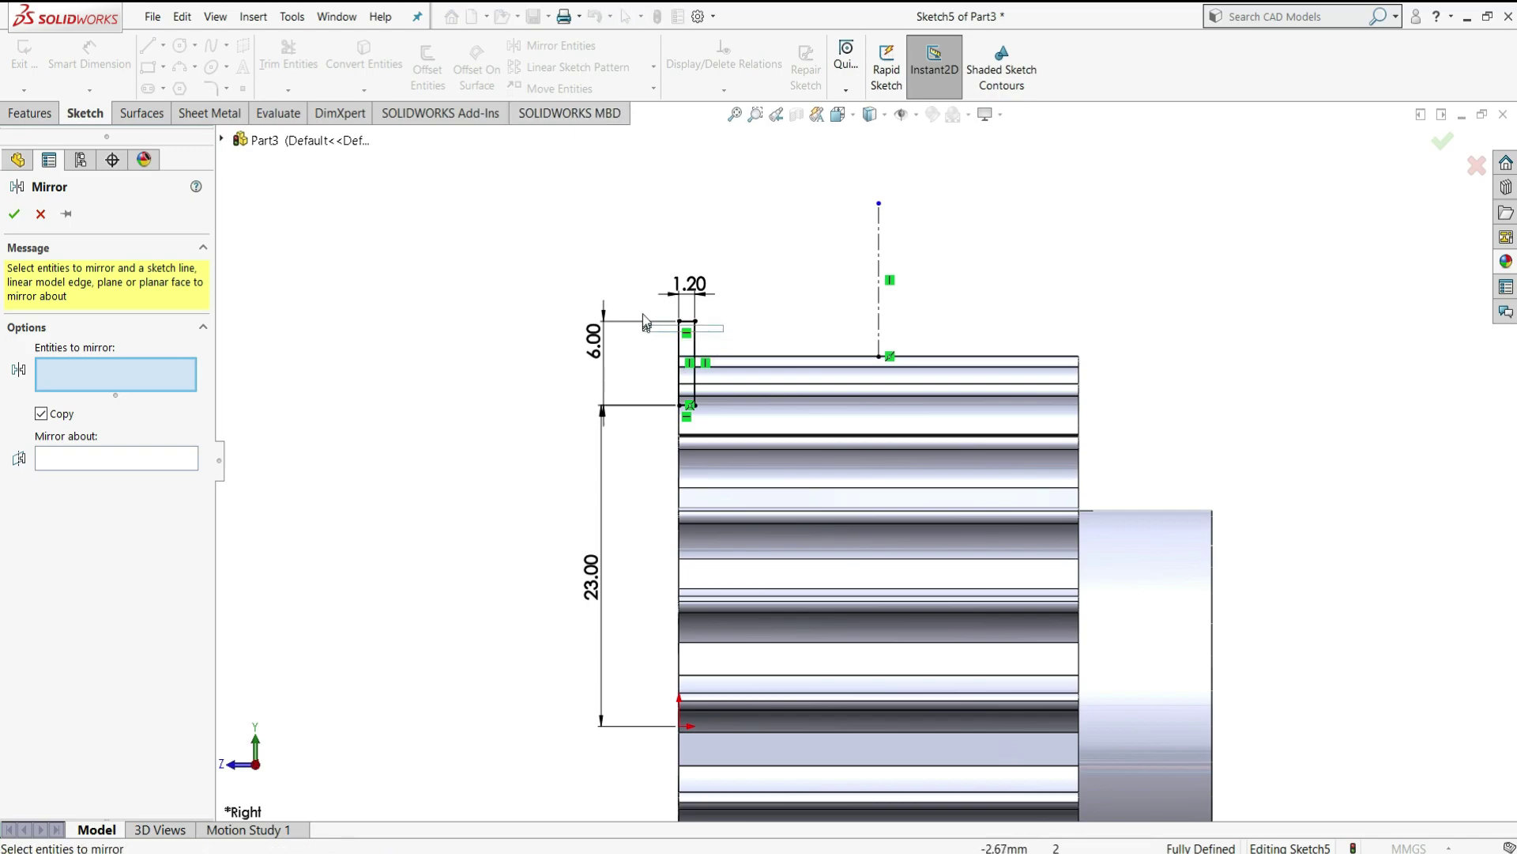
left_click_drag(723, 330, 644, 314)
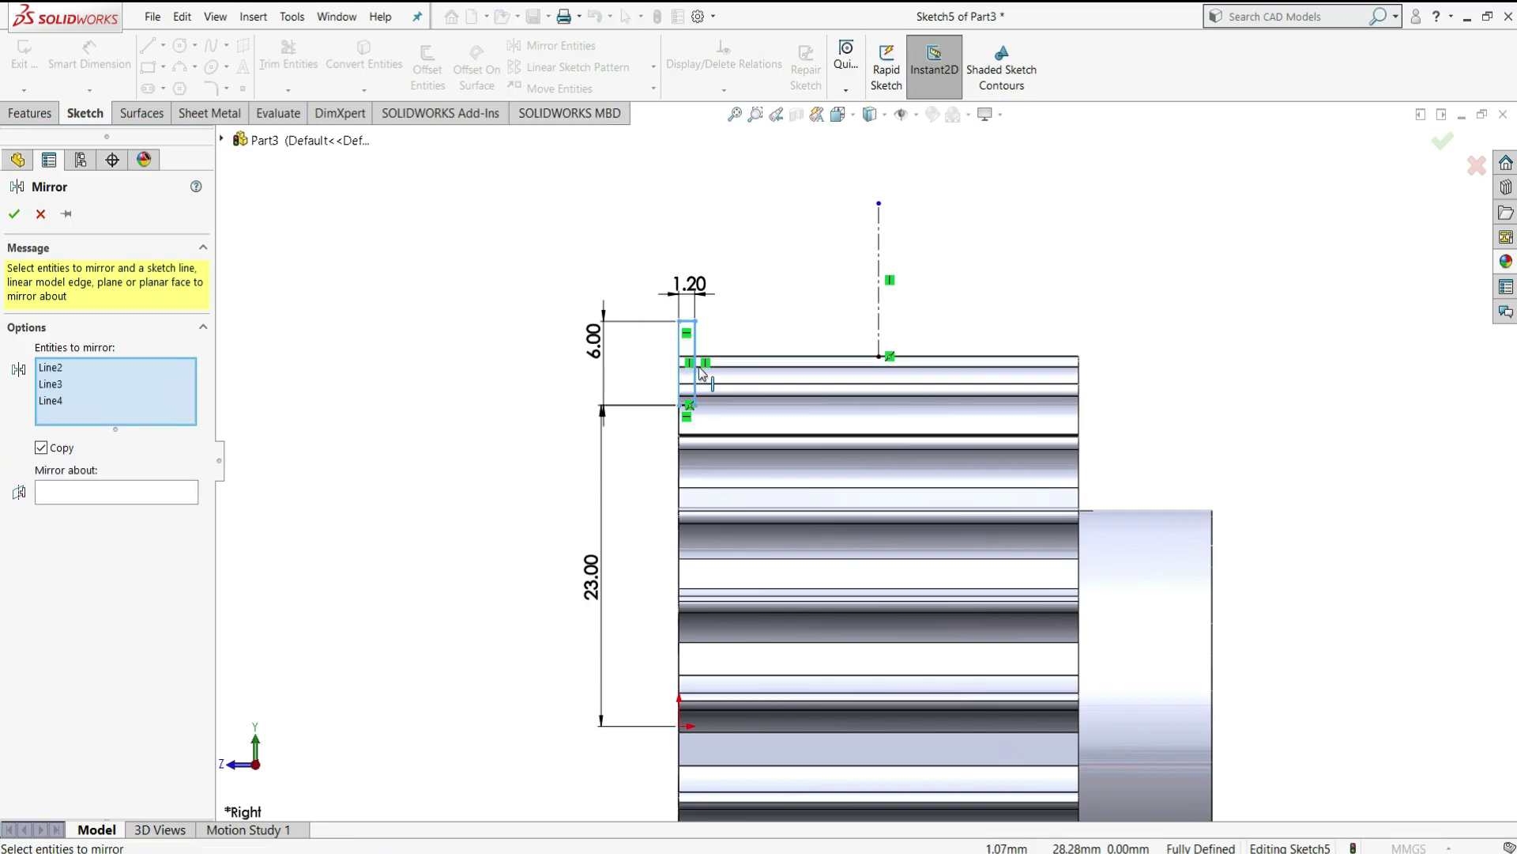
left_click(123, 496)
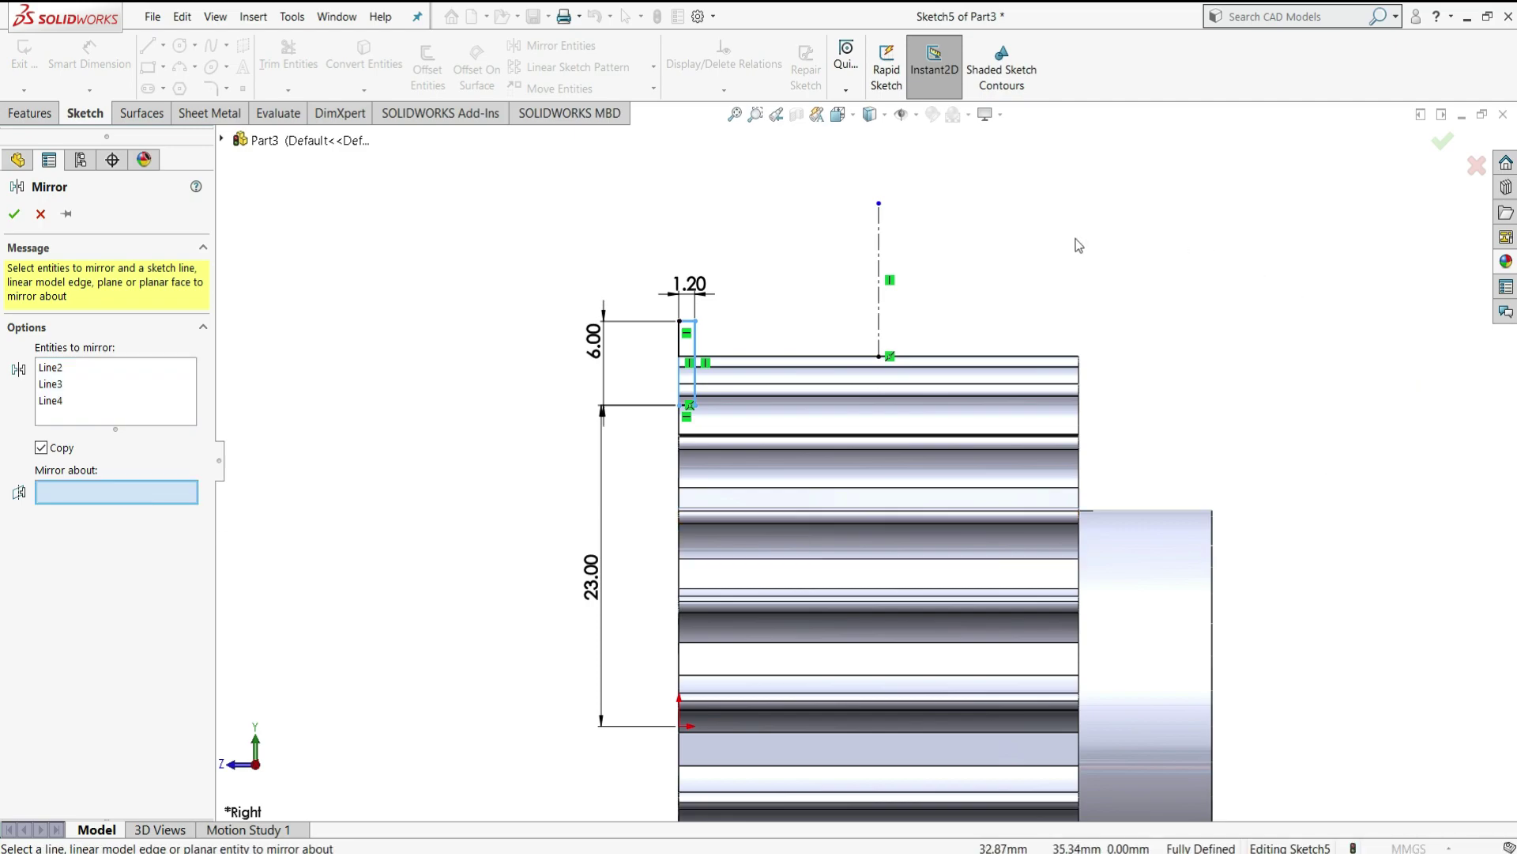
left_click(880, 257)
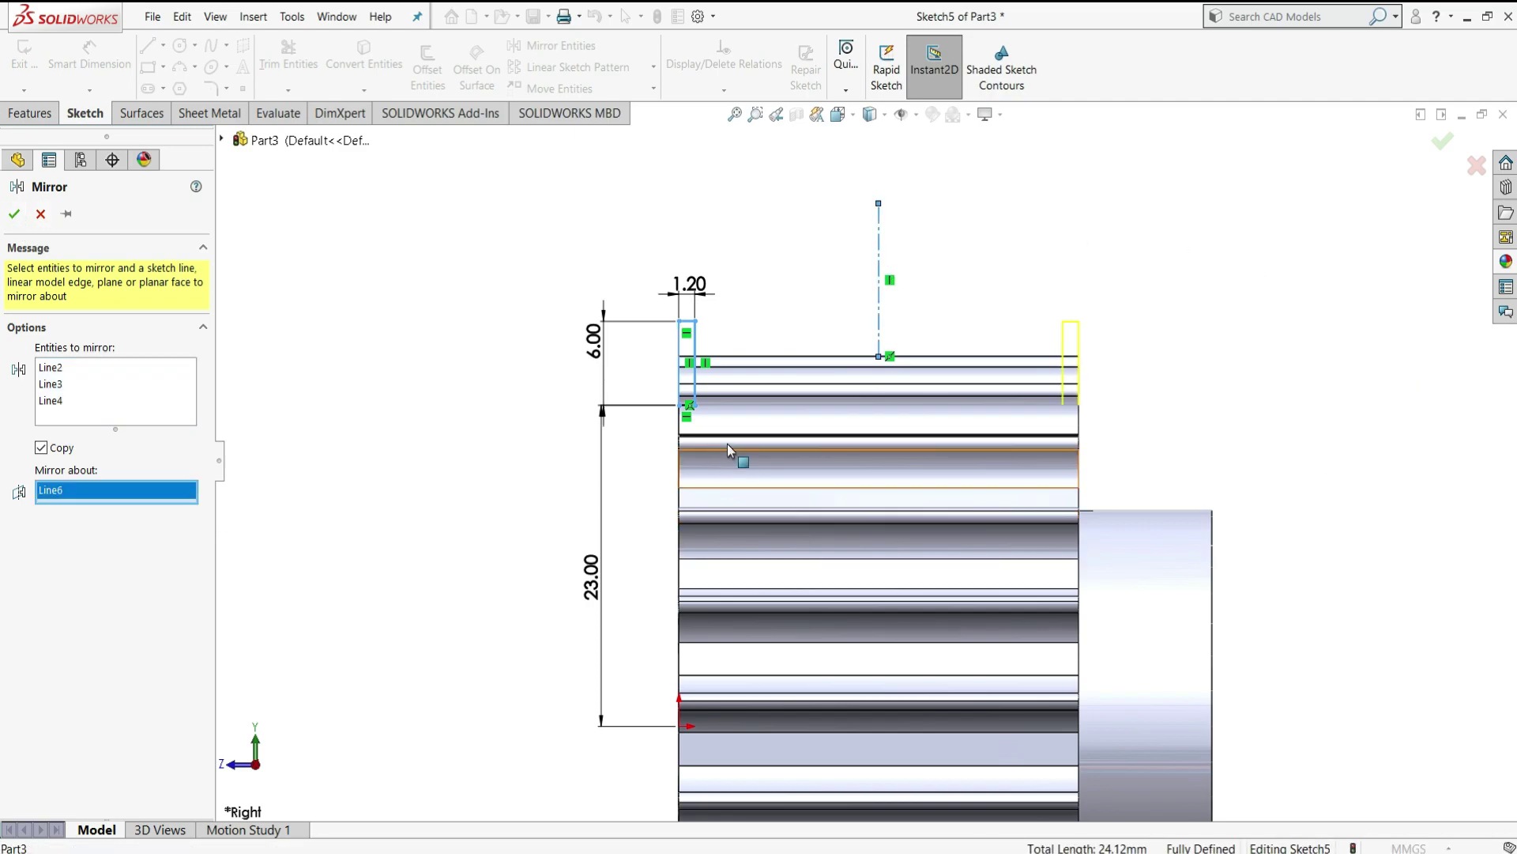
scroll(727, 443, "down", 5)
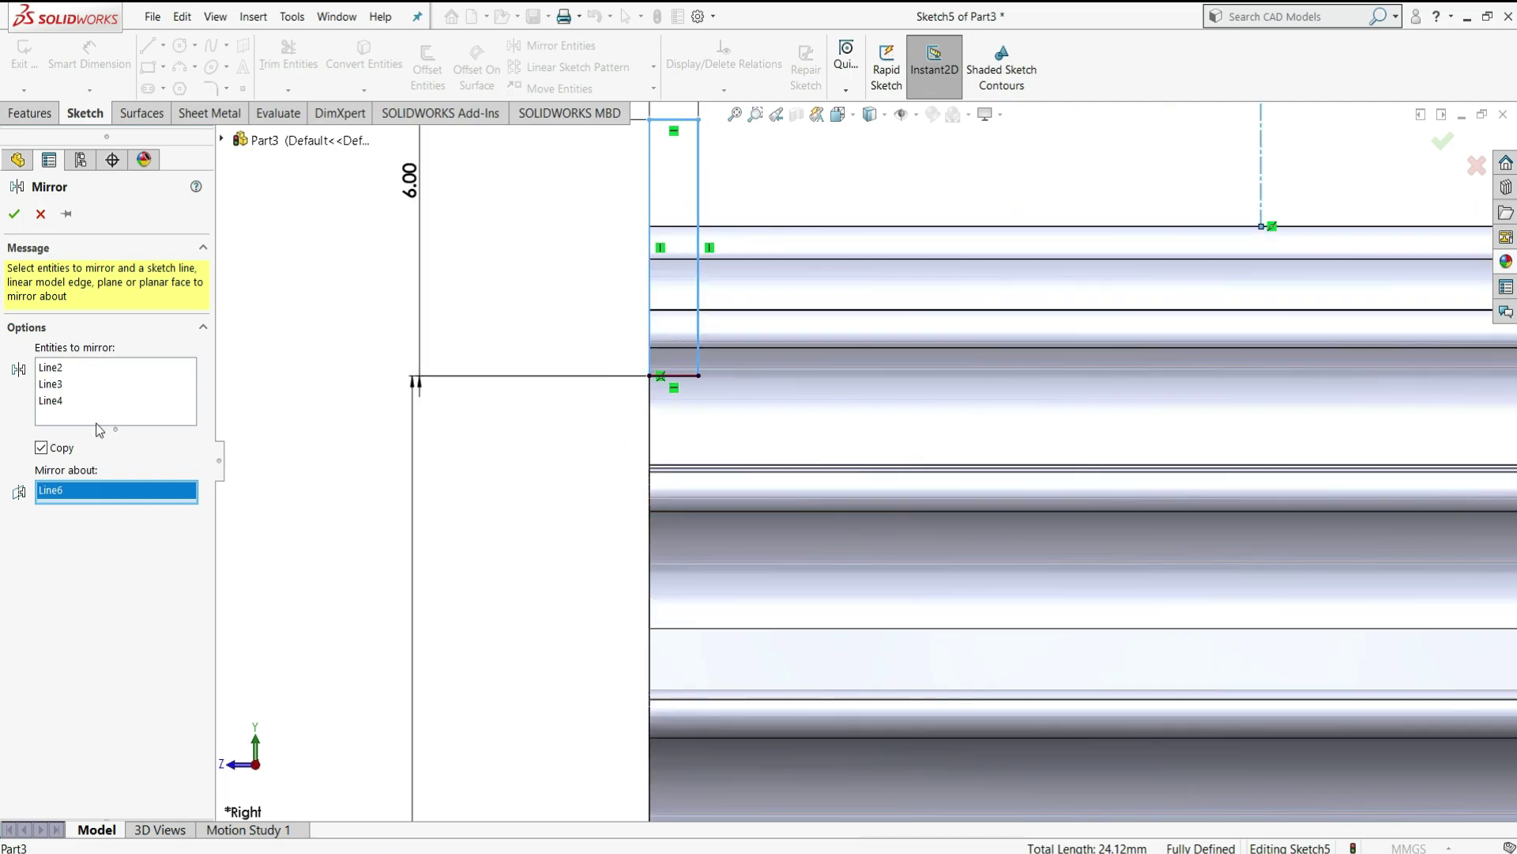
left_click(97, 419)
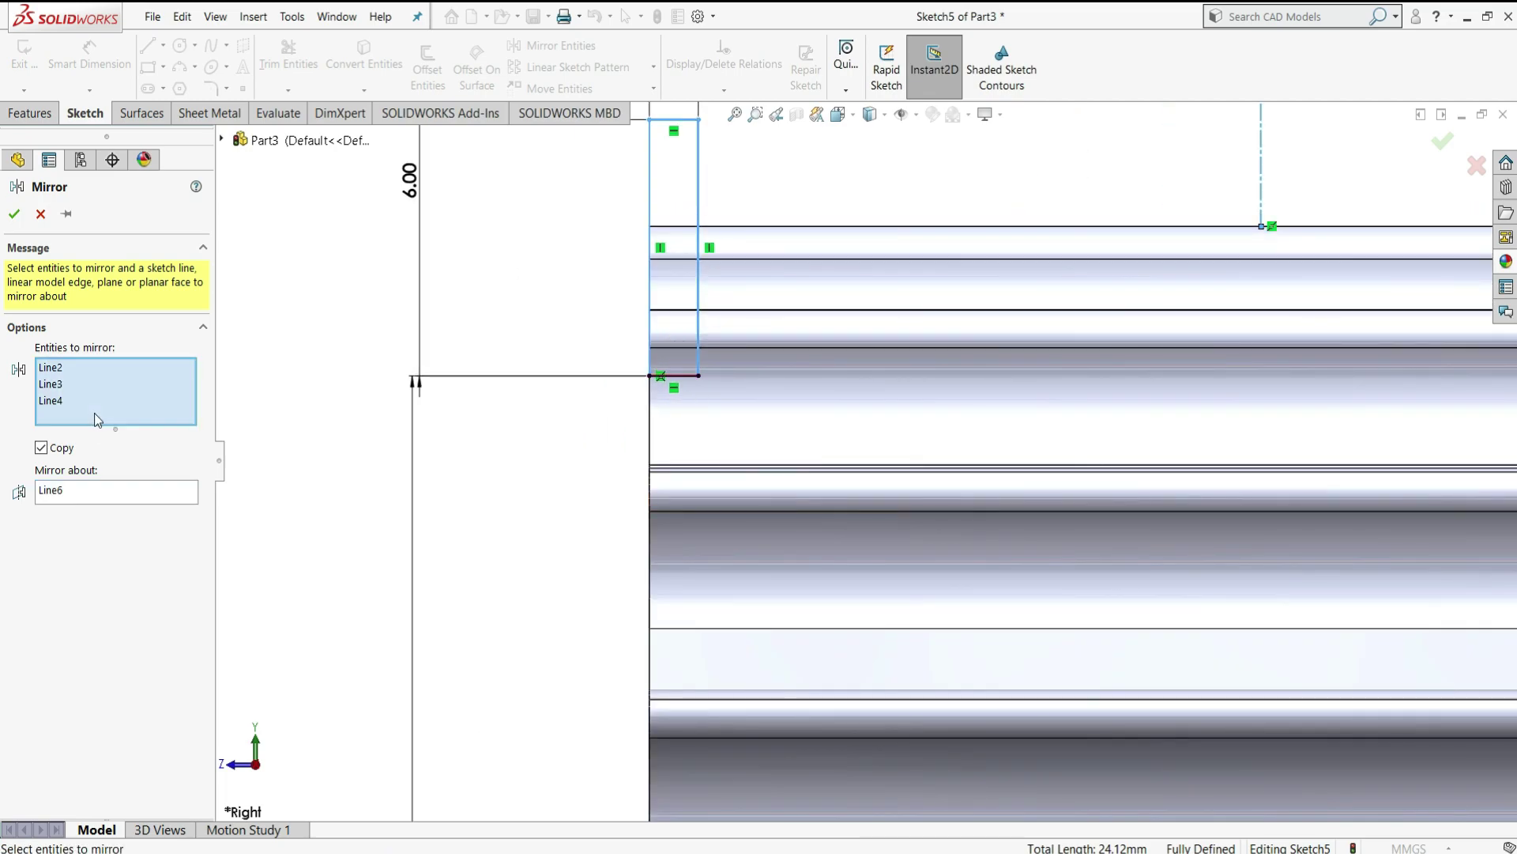
left_click(670, 377)
scroll(637, 393, "up", 3)
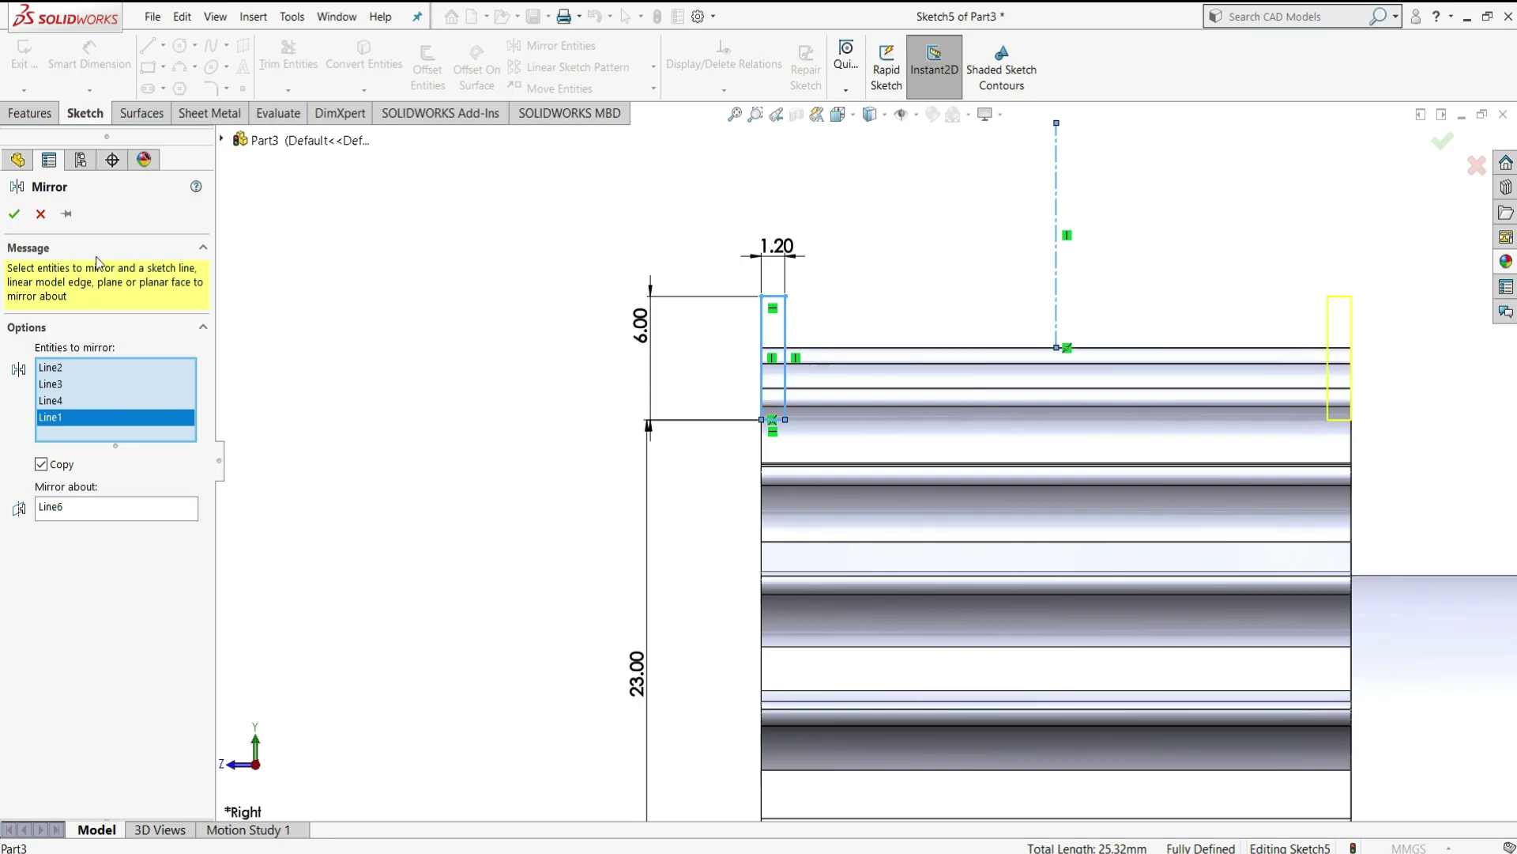
left_click(14, 215)
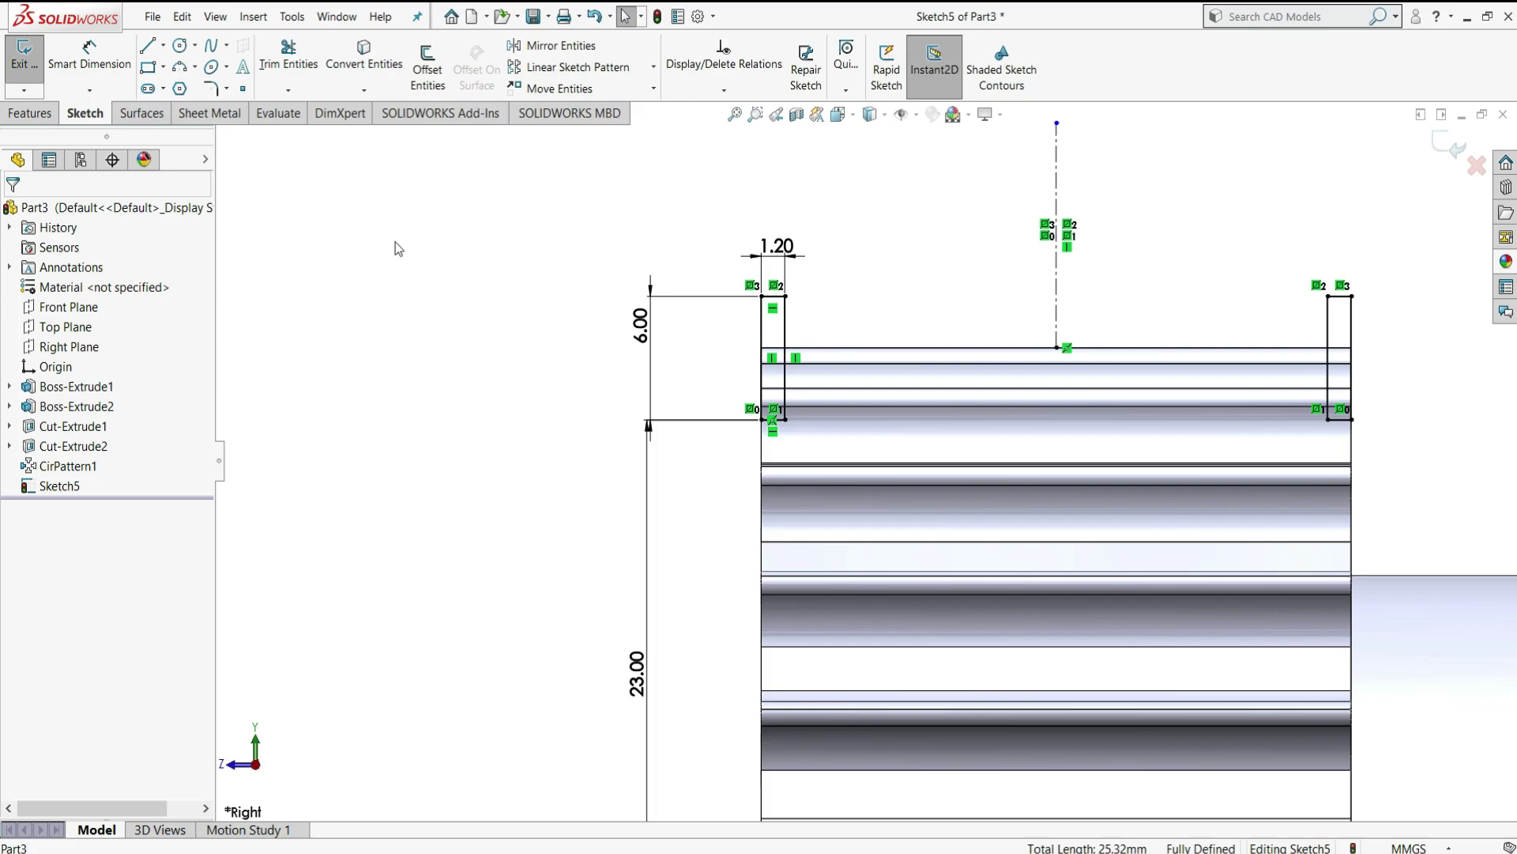
- Revolve both rectangles 360 degrees about the bore's temporary axis instead of the centerline, merging the flanges with the body
left_click(15, 113)
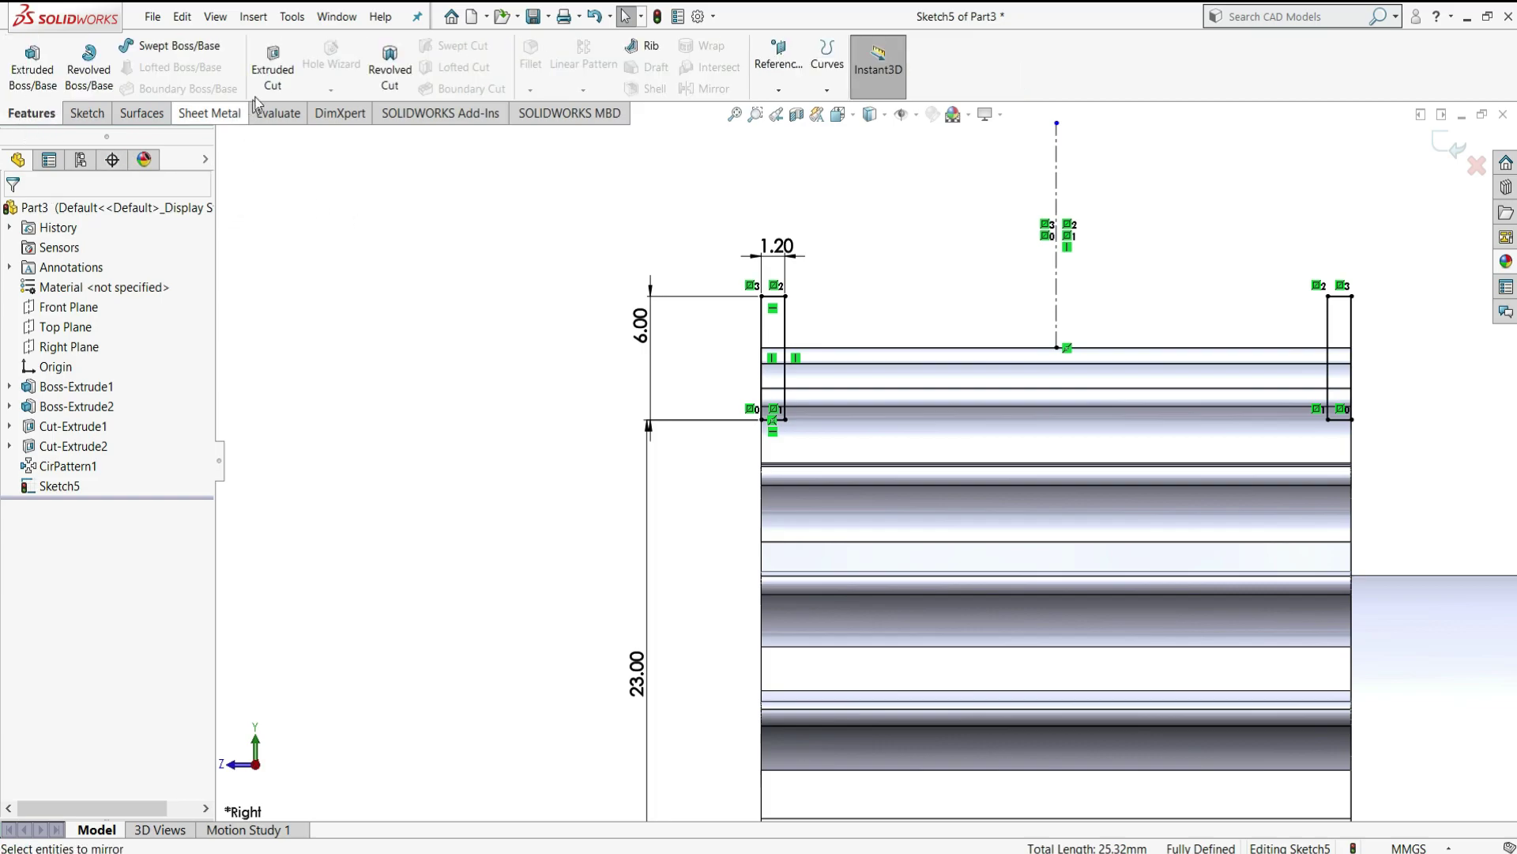
left_click(92, 82)
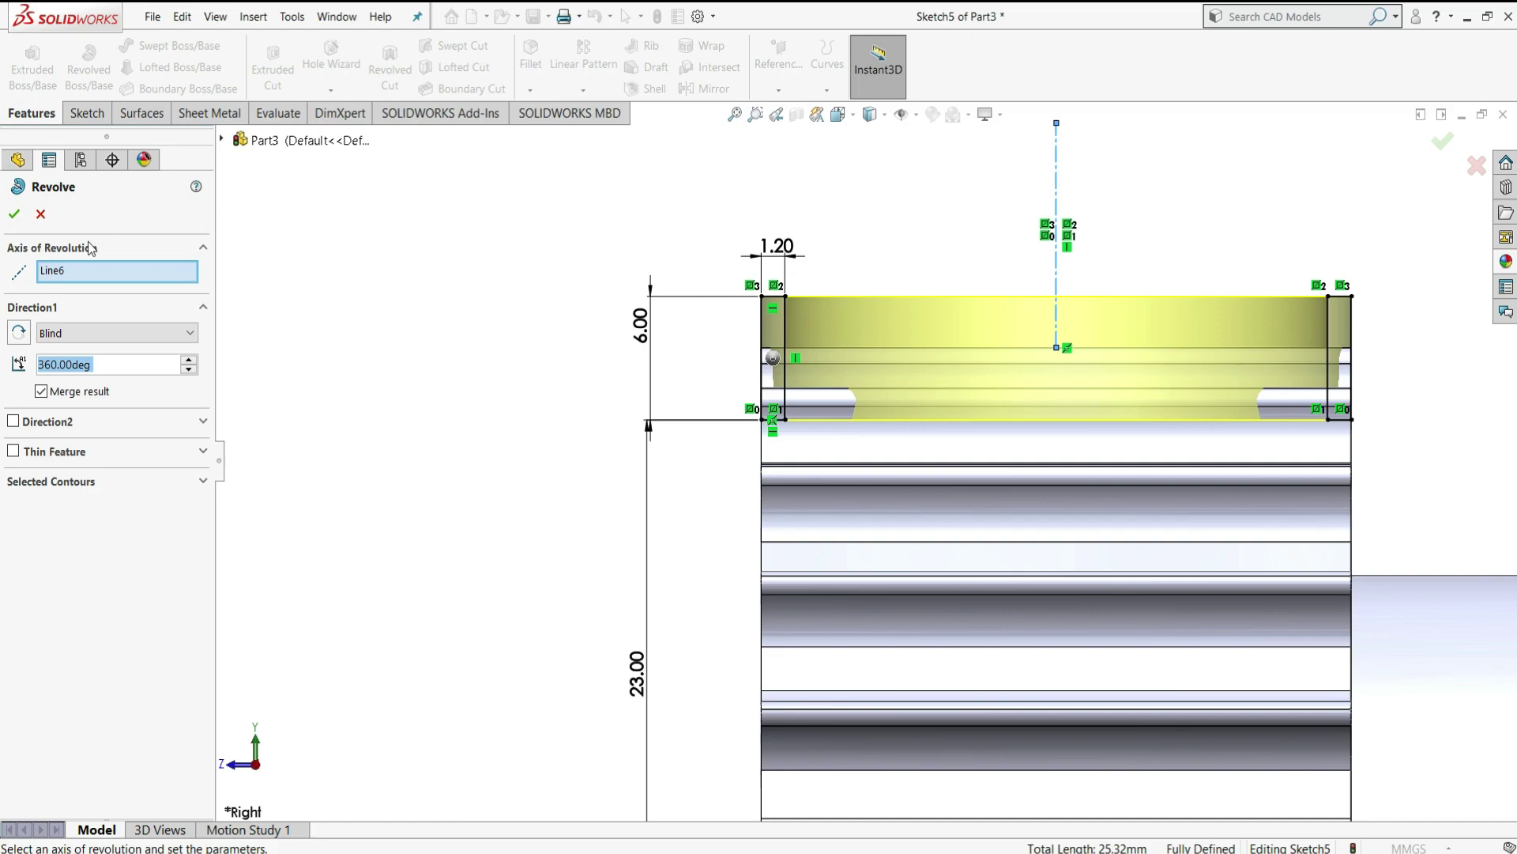
right_click(89, 281)
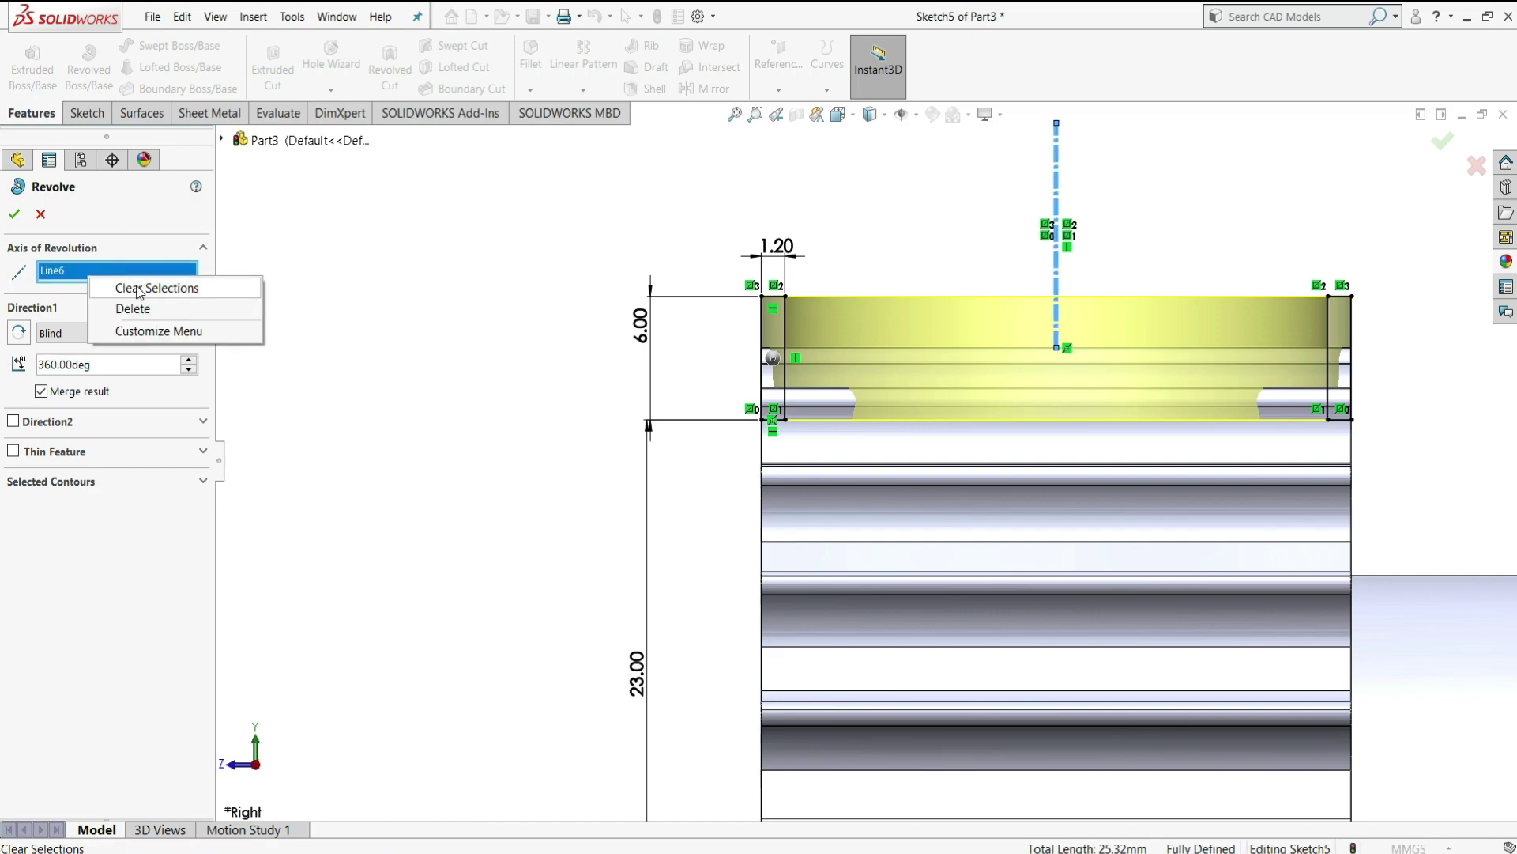
left_click(138, 290)
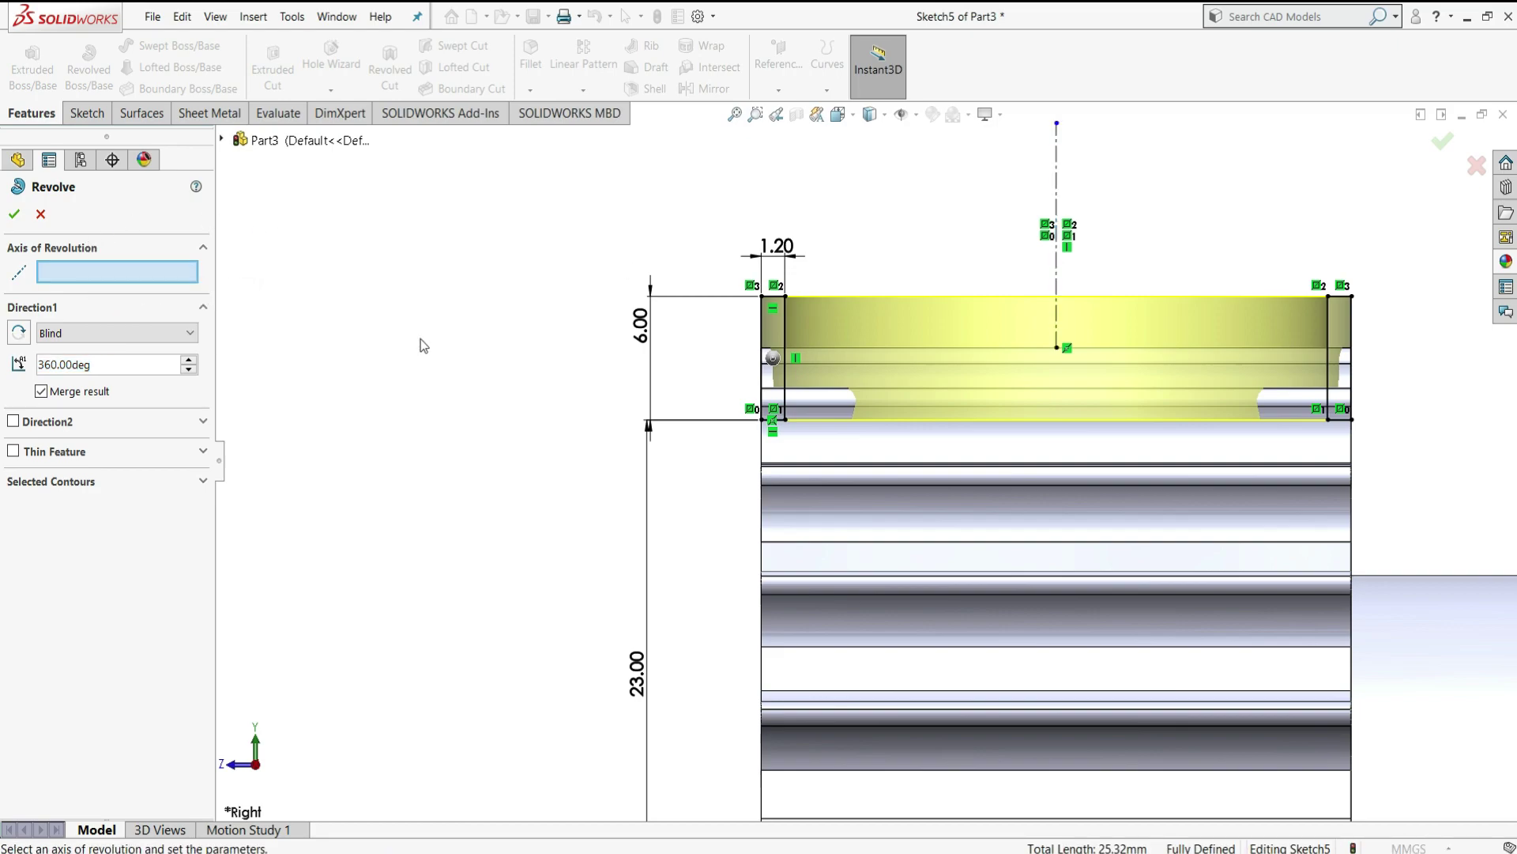
key("z")
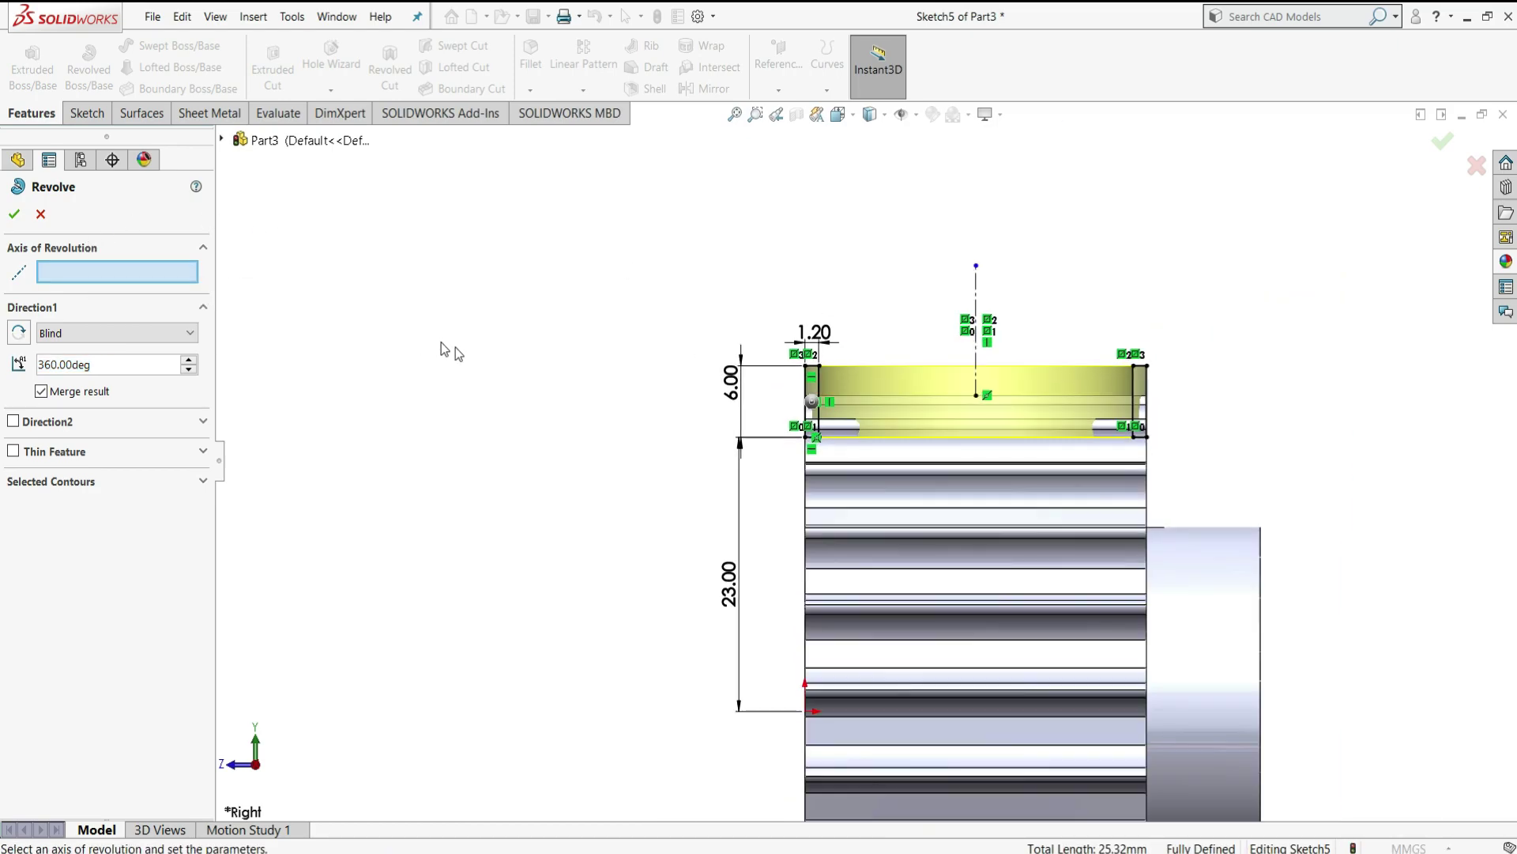
left_click(905, 114)
middle_click_drag(1080, 343, 830, 581)
scroll(824, 600, "down", 3)
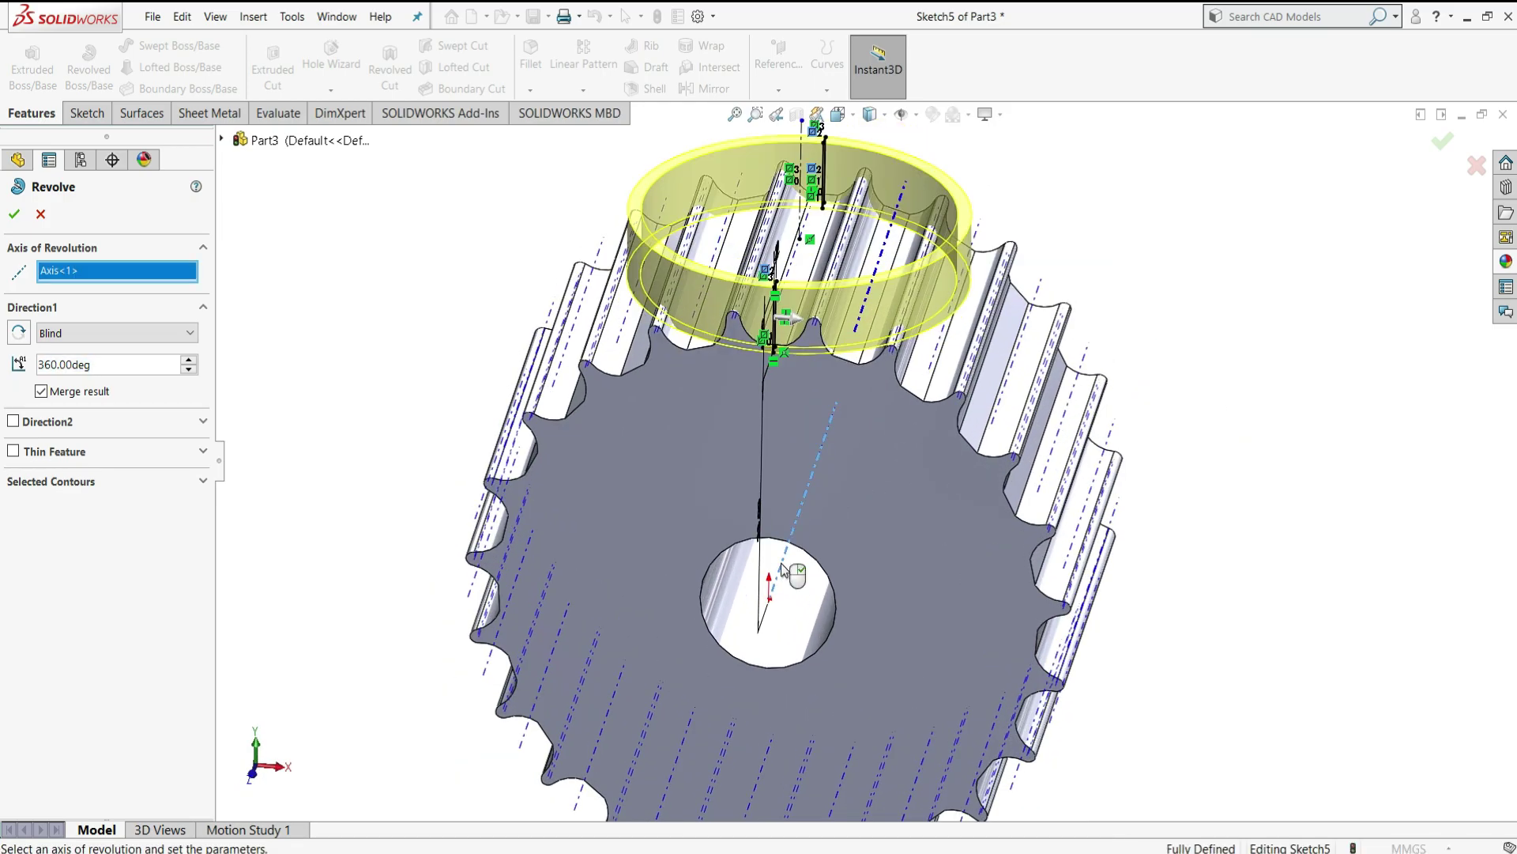
left_click(782, 569)
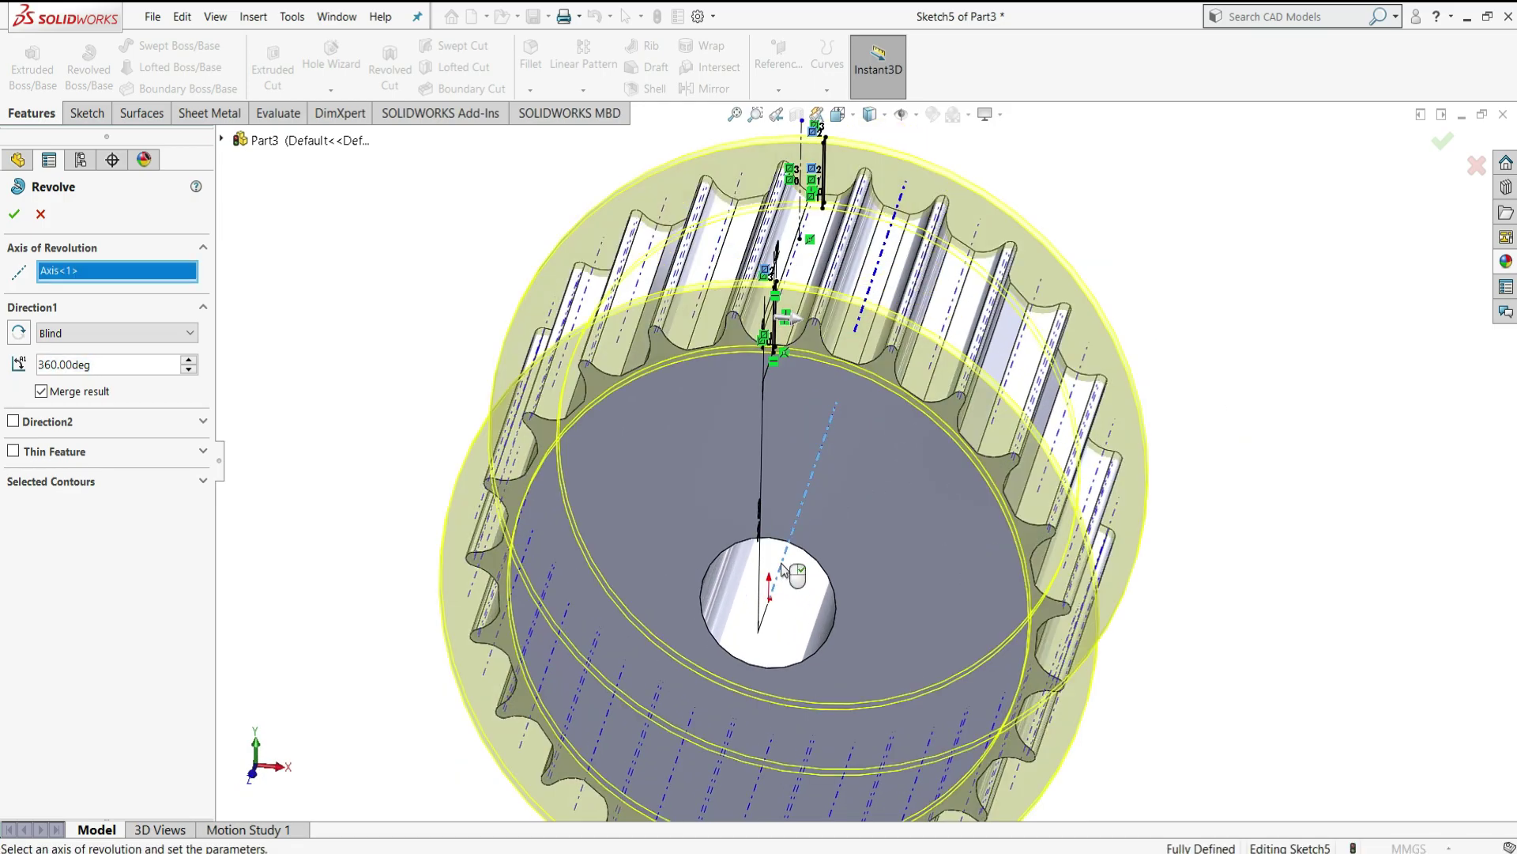
middle_click_drag(1084, 257, 982, 237)
left_click(13, 217)
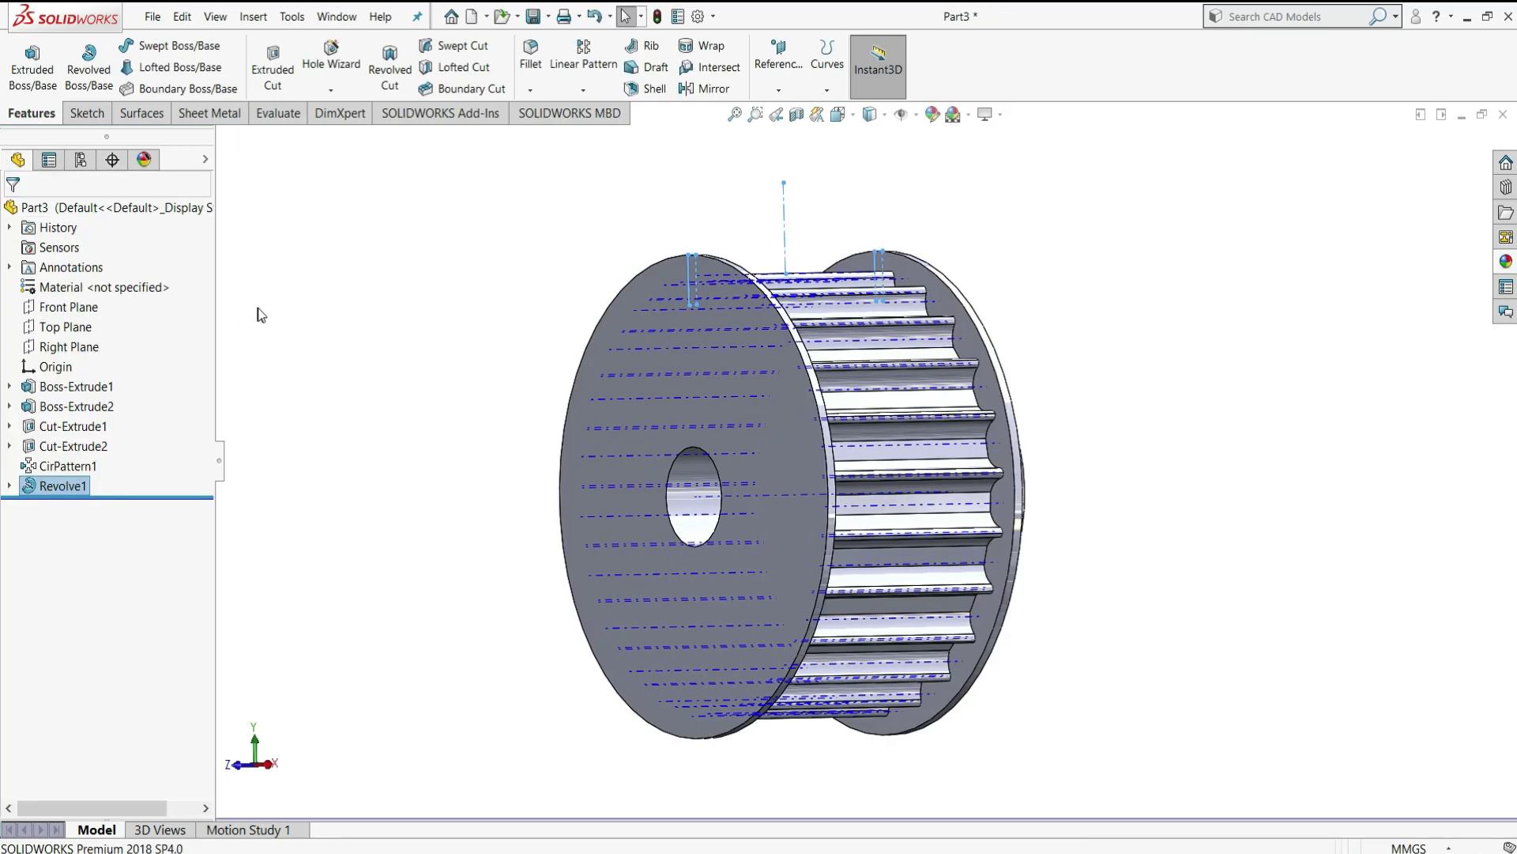
- Hide the temporary axes of the flanged pulley
left_click(915, 114)
left_click(926, 162)
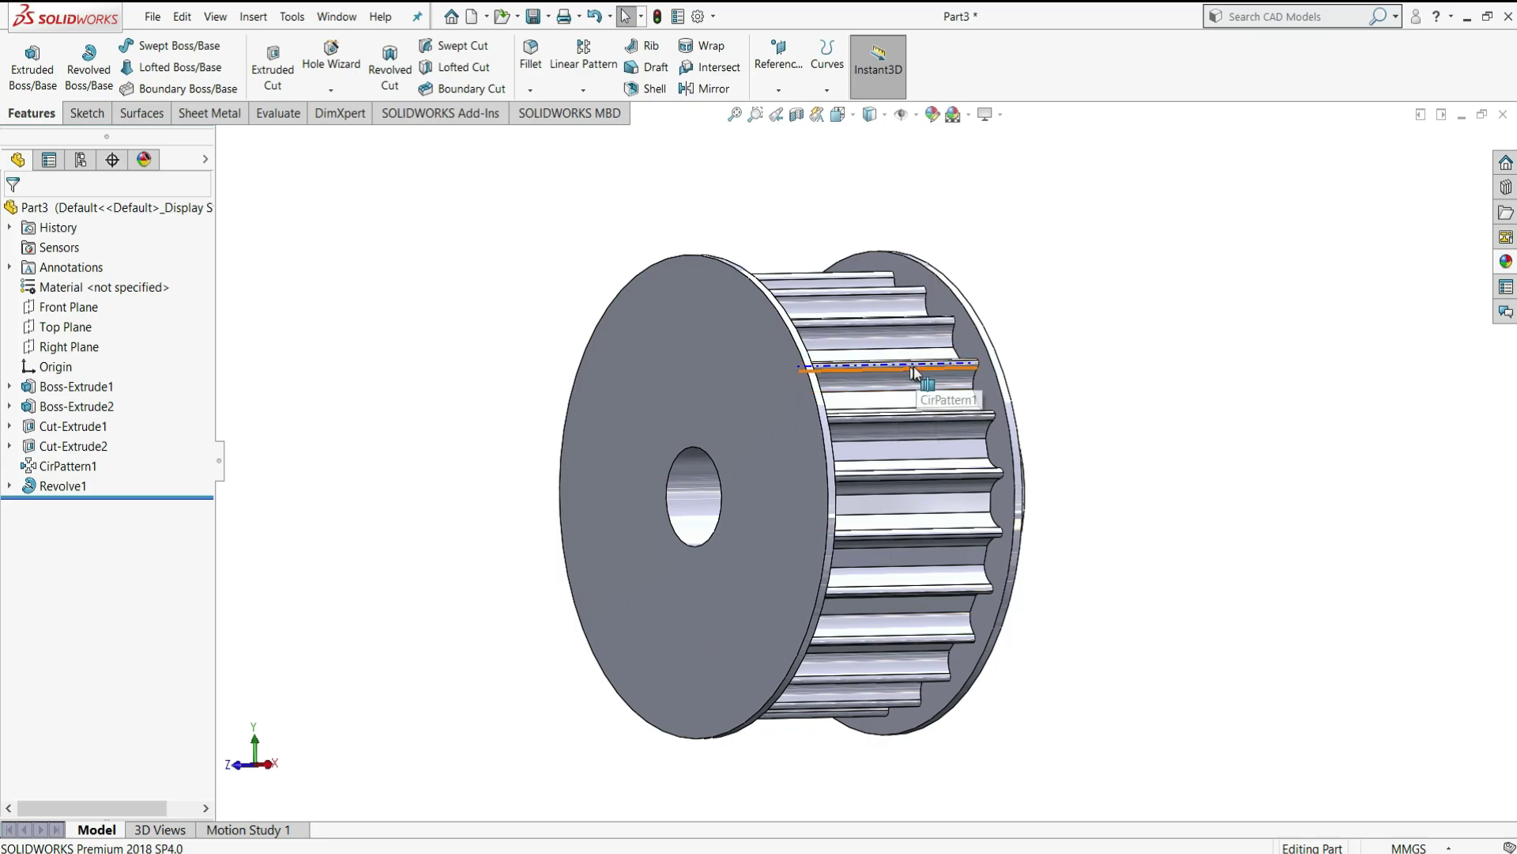
left_click(915, 115)
left_click(905, 162)
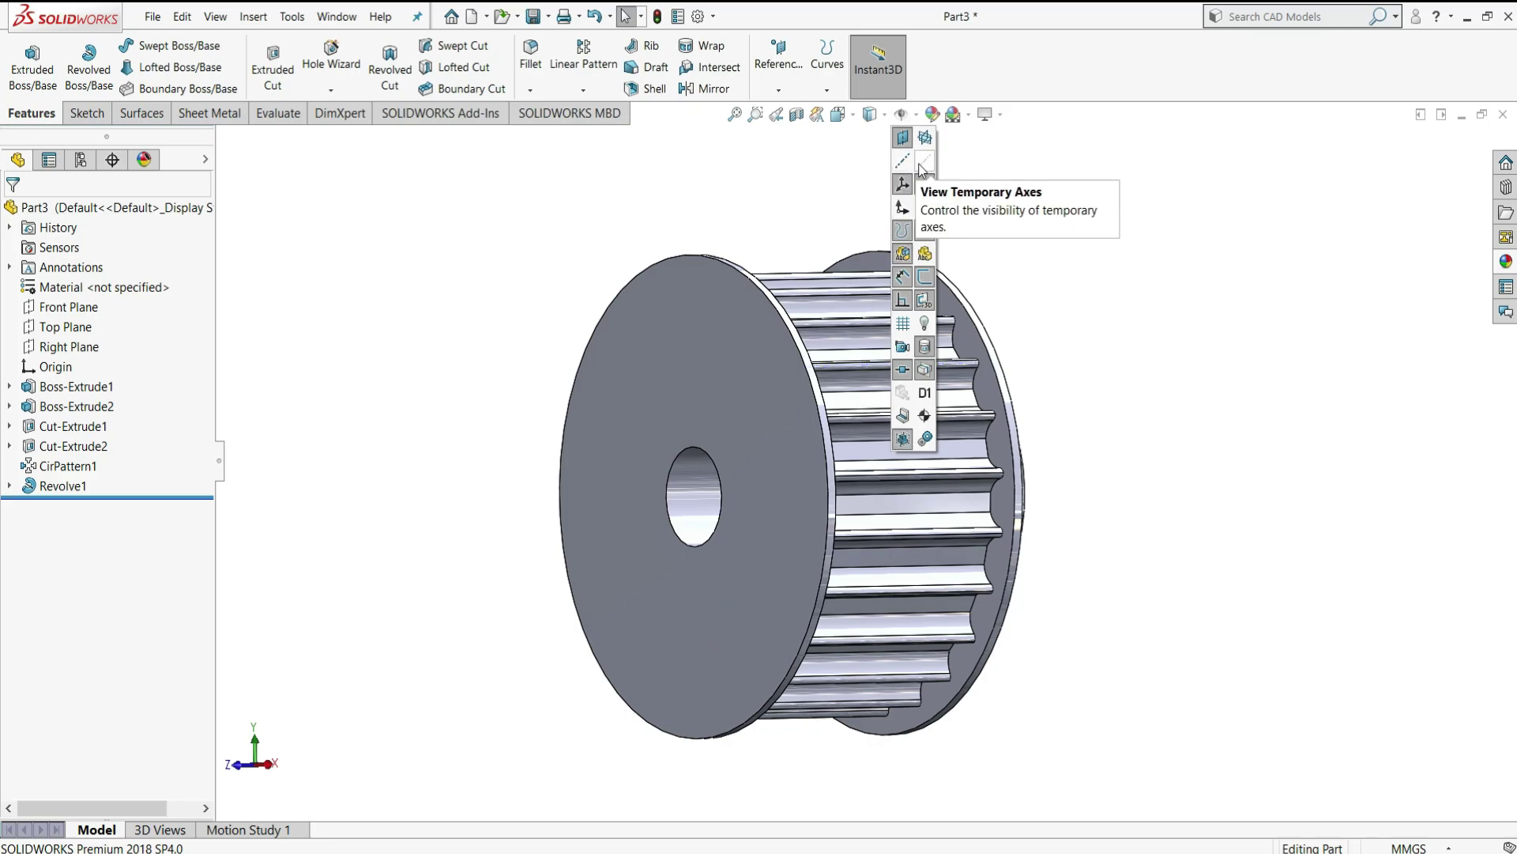
- Chamfer the outer circular edges of both side flanges by 0.50 mm at 45 degrees
middle_click_drag(1037, 322, 993, 254)
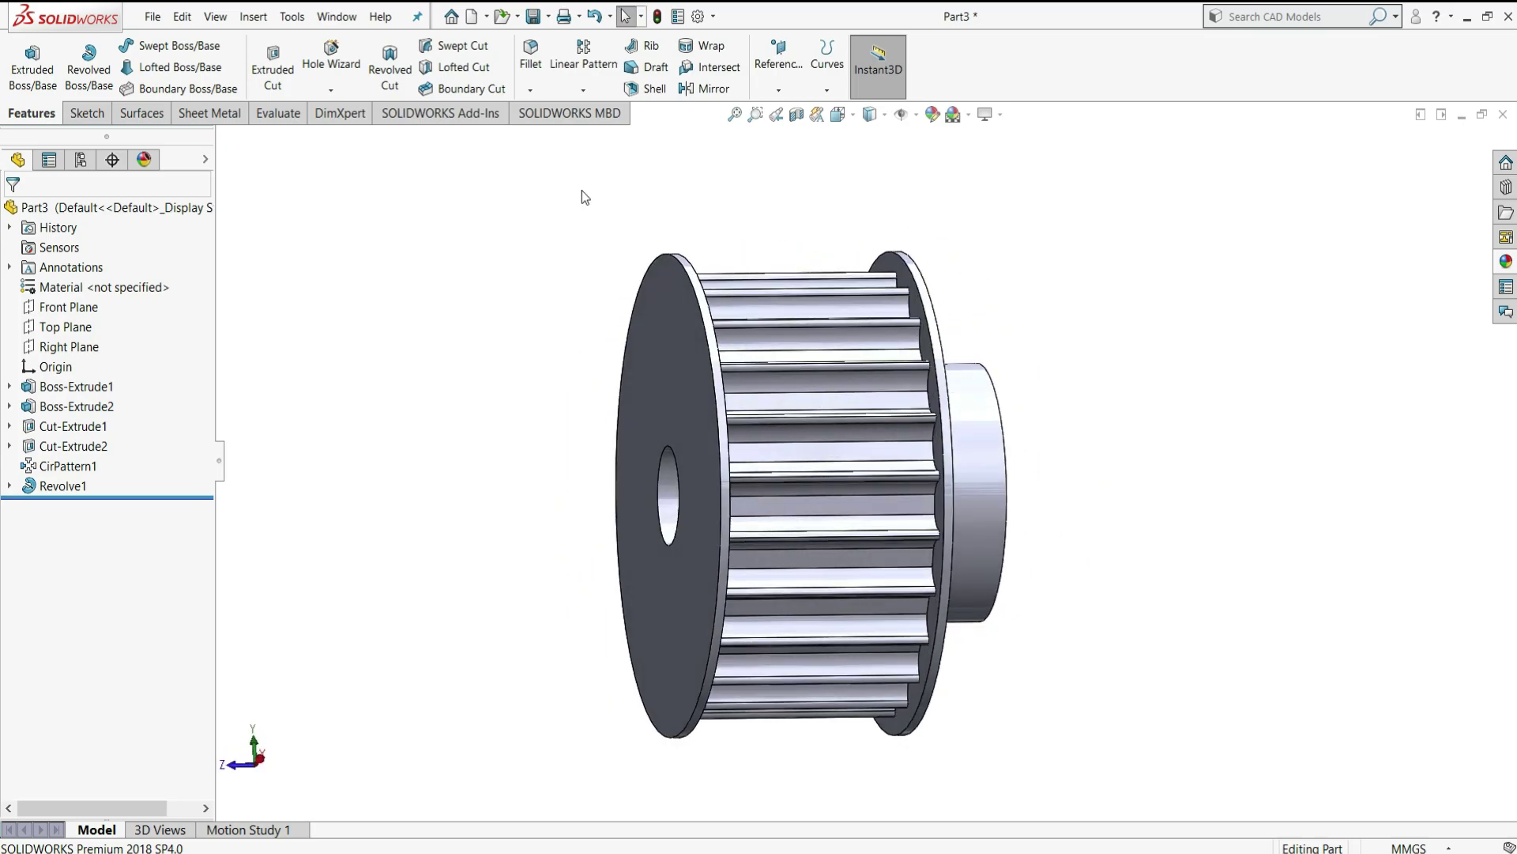
left_click(531, 91)
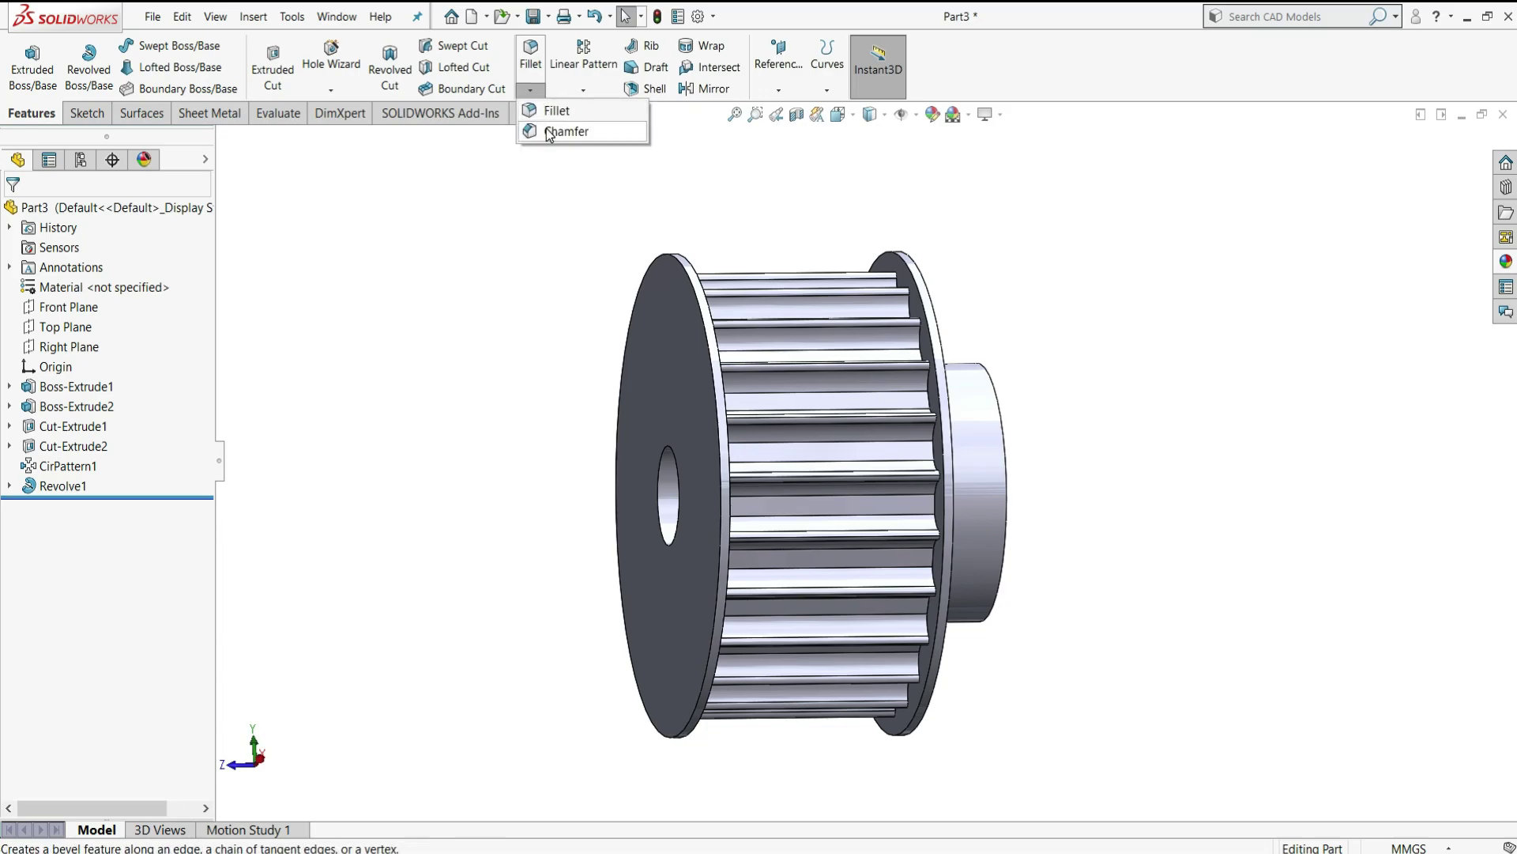
left_click(677, 266)
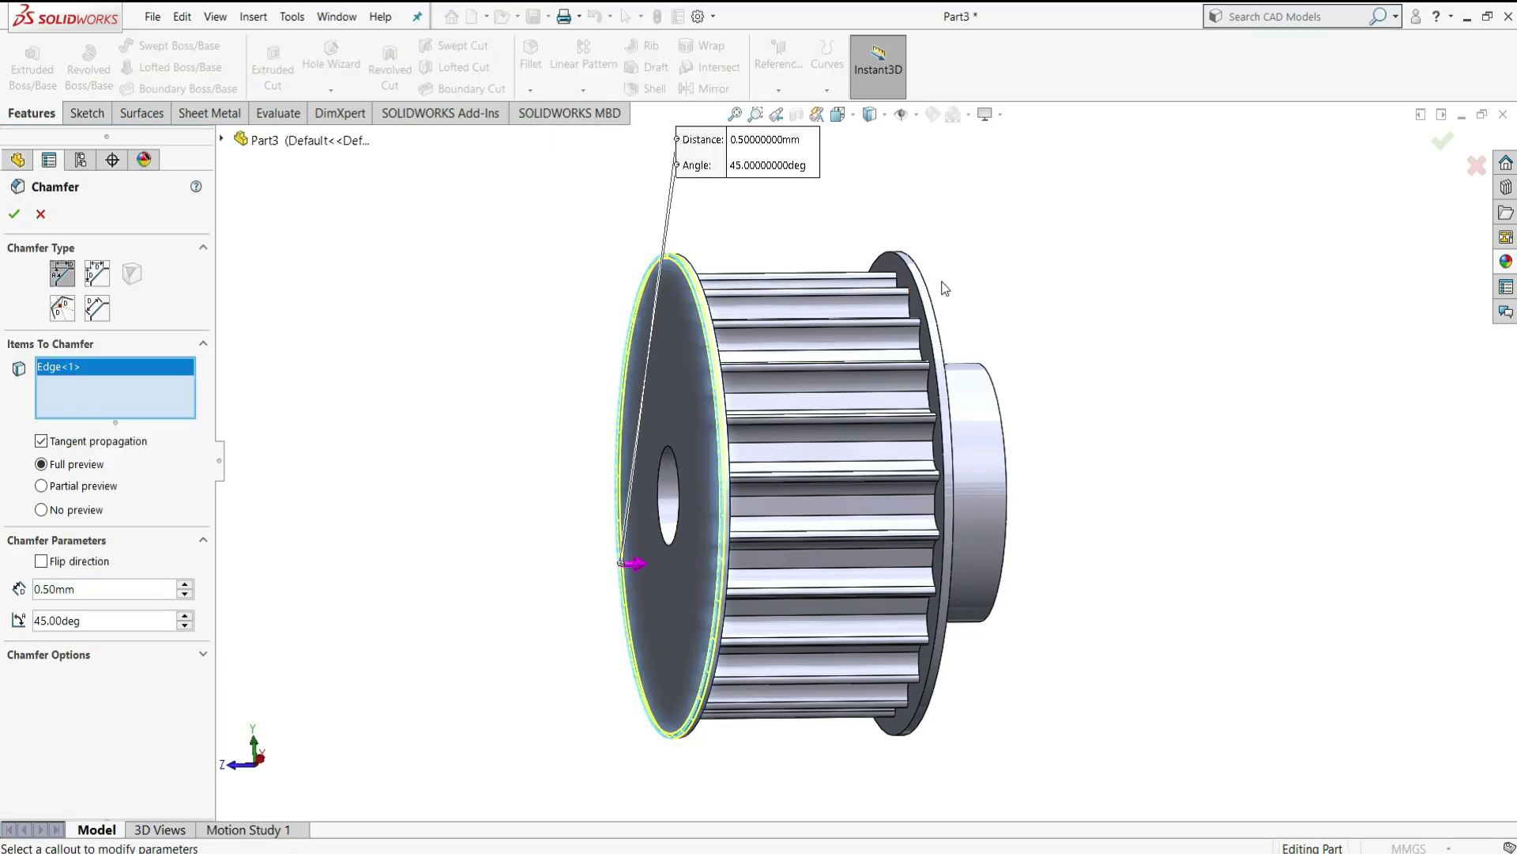
middle_click_drag(945, 288, 843, 299)
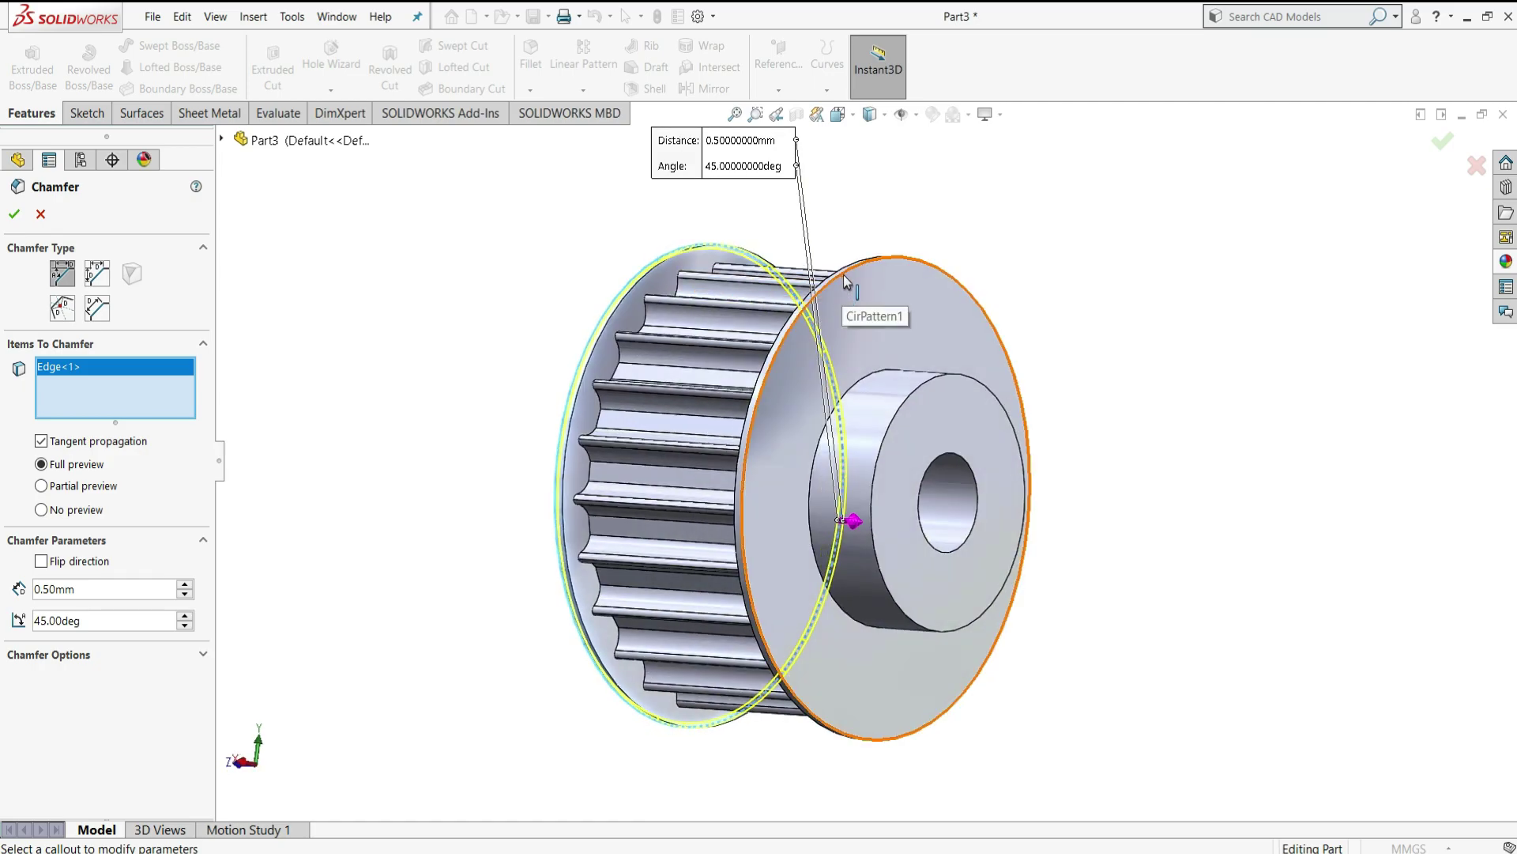
left_click(942, 281)
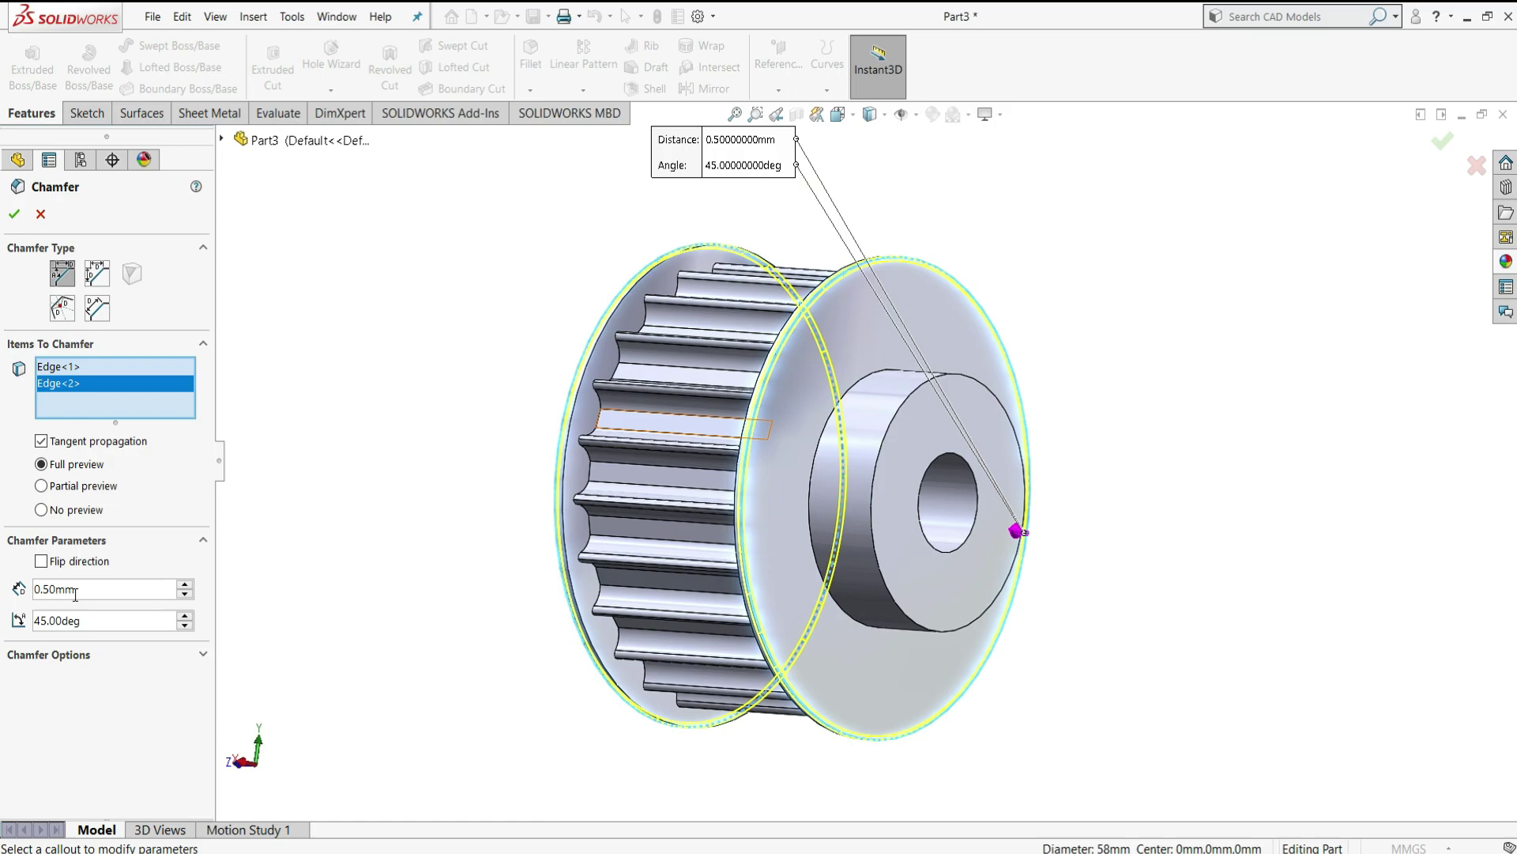
left_click(13, 214)
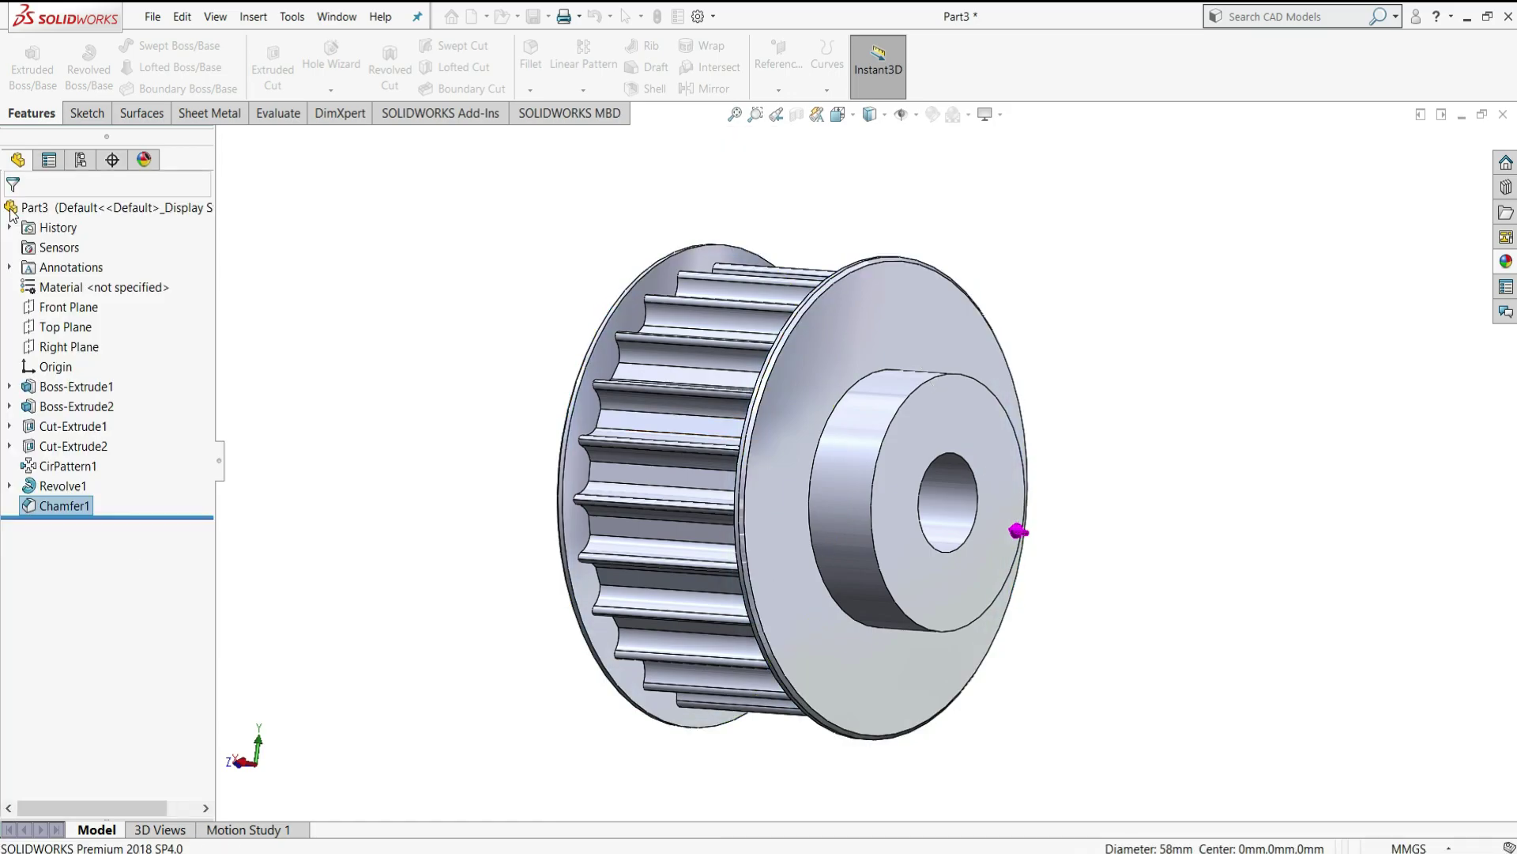
left_click(1069, 278)
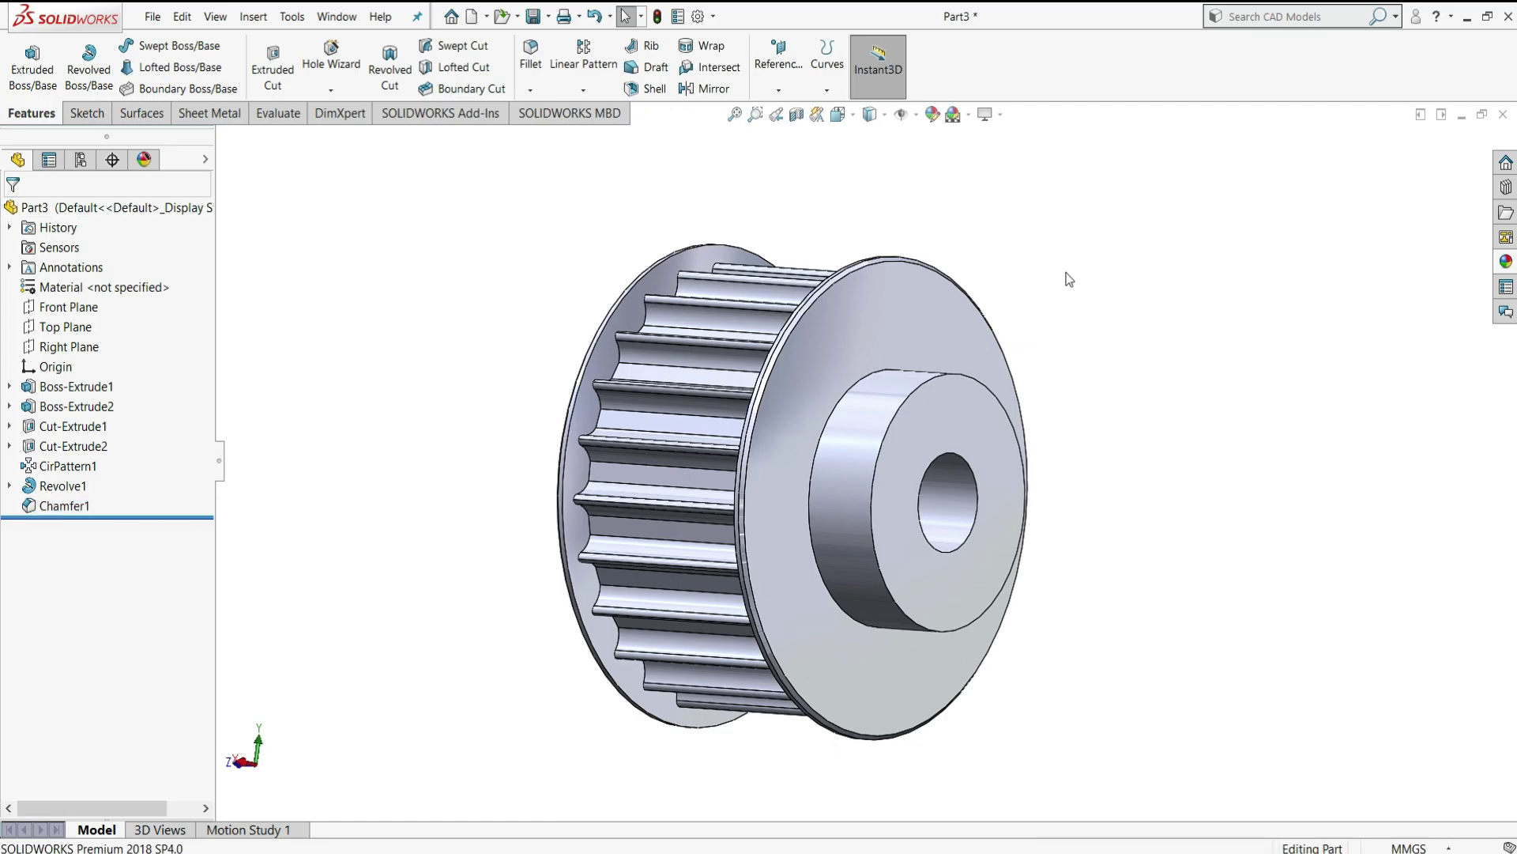
- Apply the standard orange color appearance to the whole pulley part
middle_click_drag(1064, 272, 1161, 249)
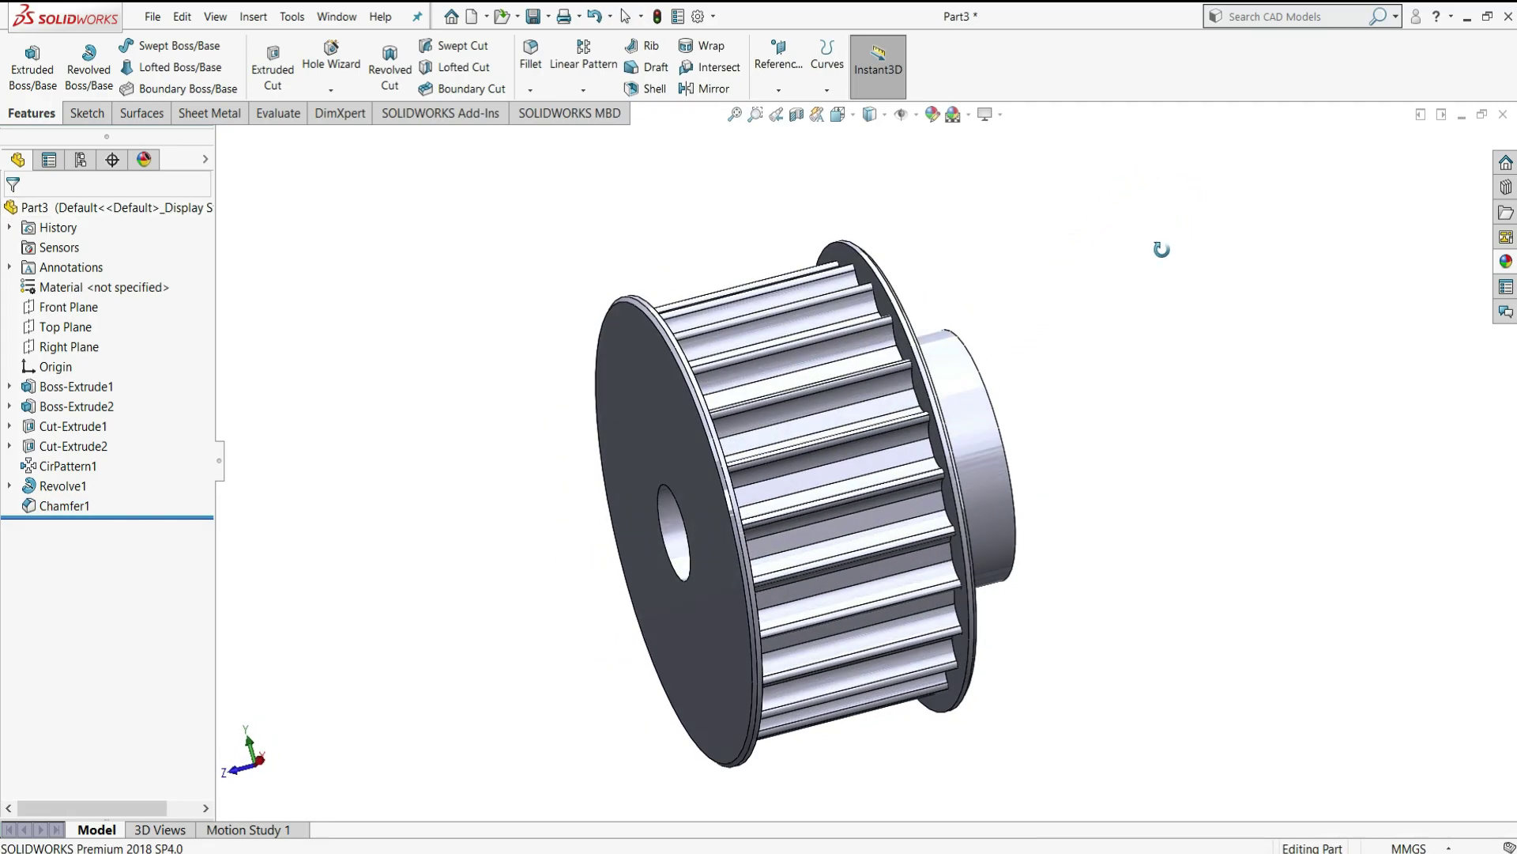
left_click(933, 113)
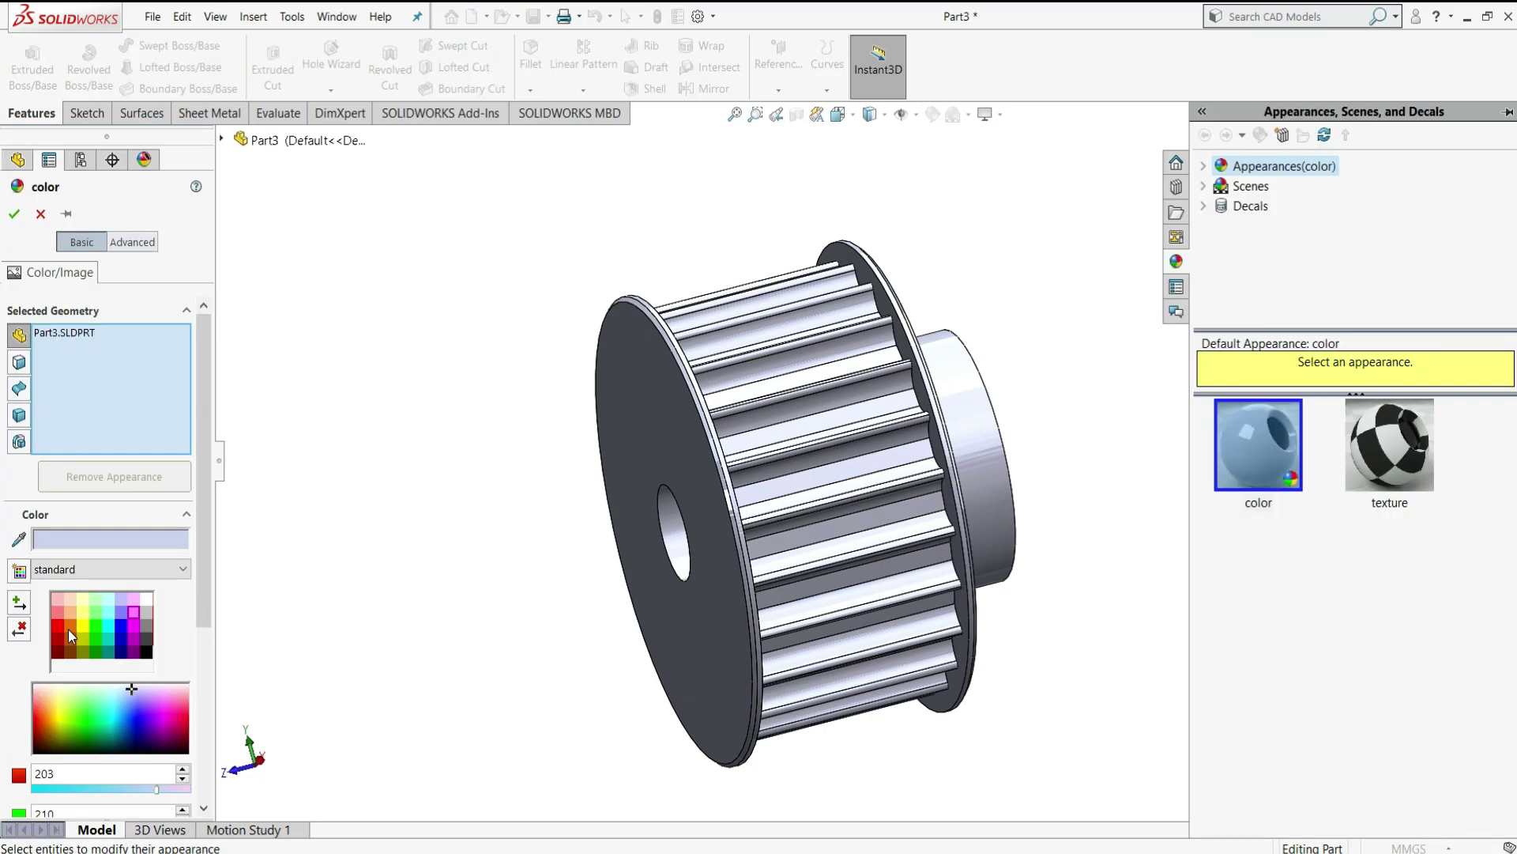
left_click(68, 630)
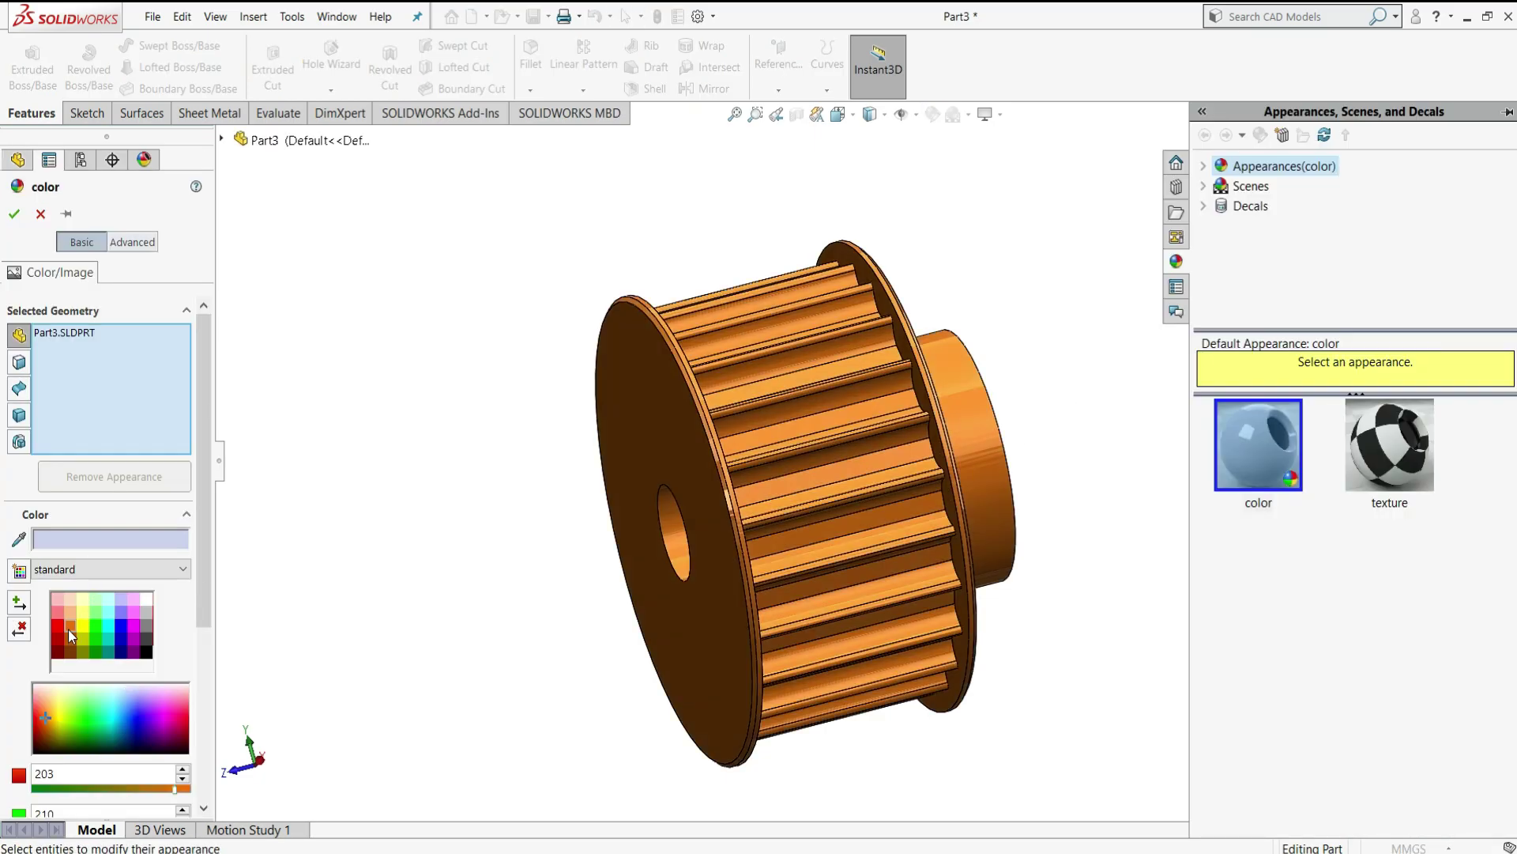
left_click(14, 214)
middle_click_drag(469, 466, 1299, 606)
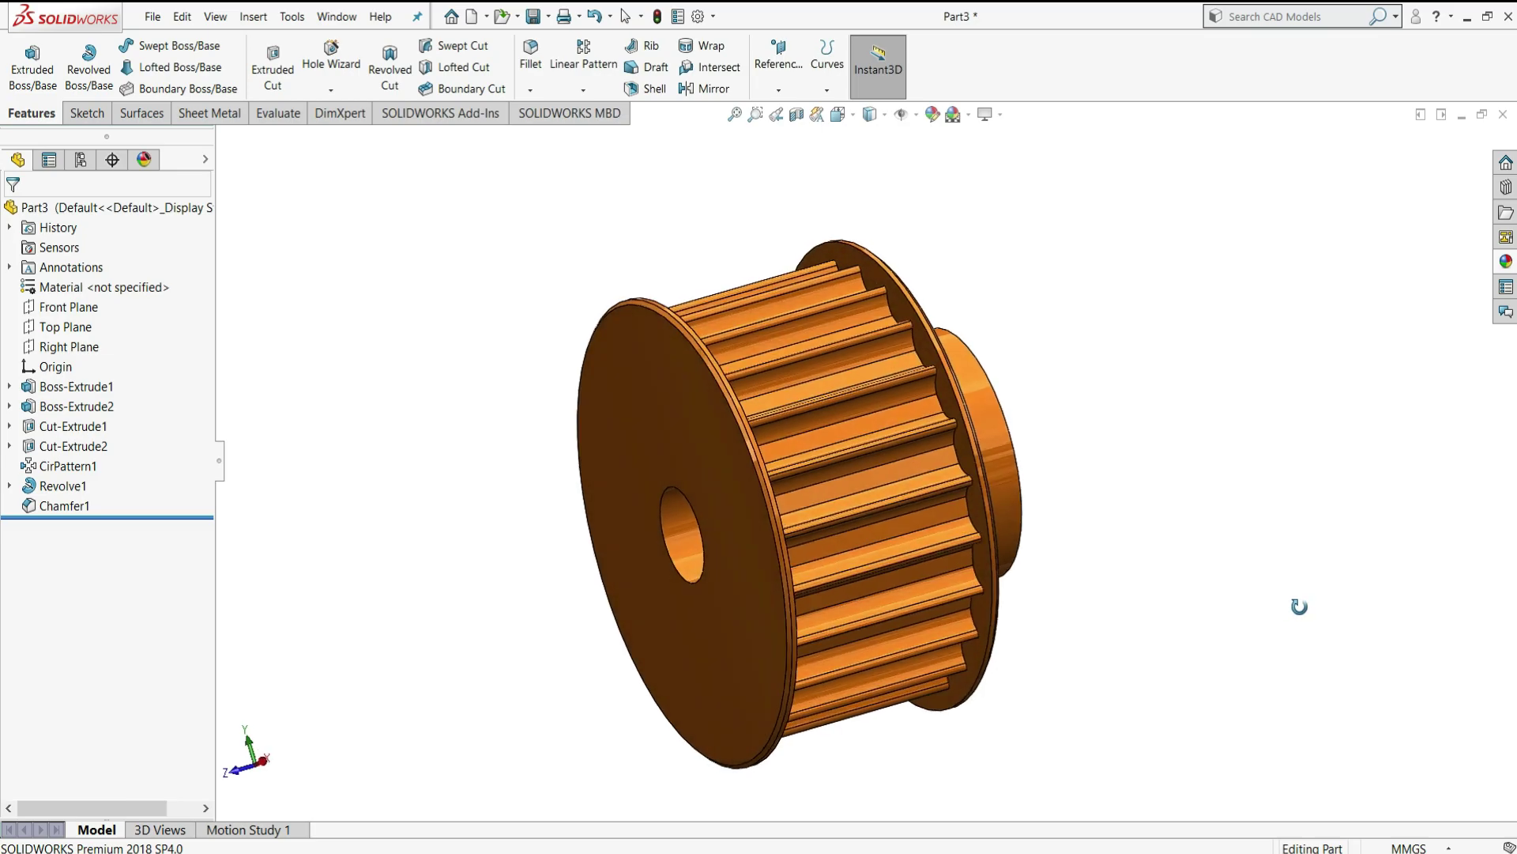